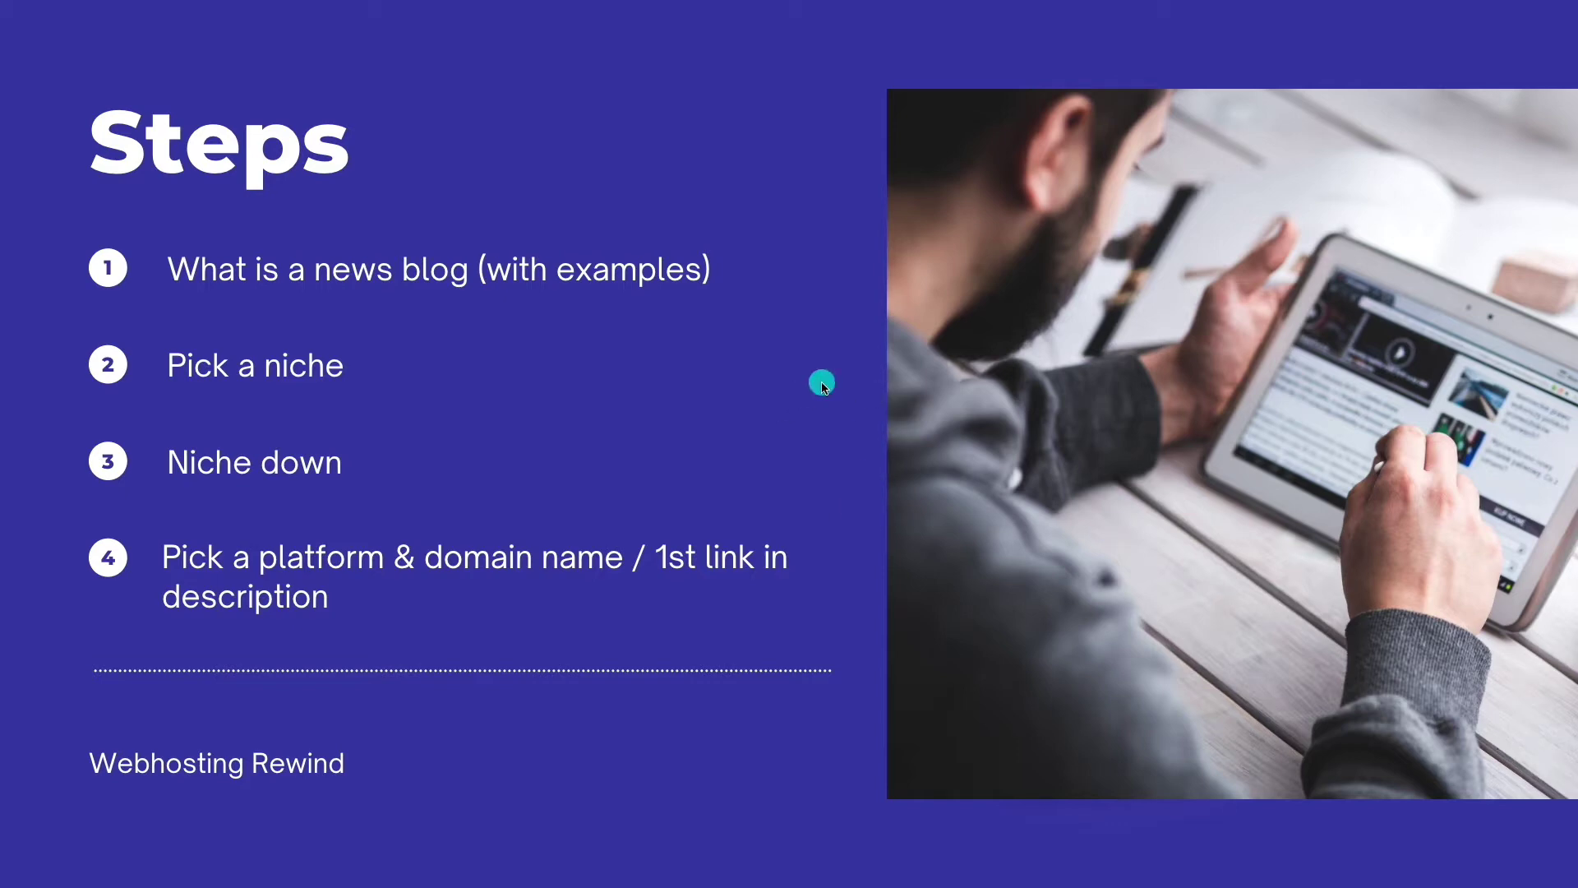
Exit the Canva slideshow and reopen the HuffPost homepage in a restored tab.
{"action": "key", "text": "Escape"}
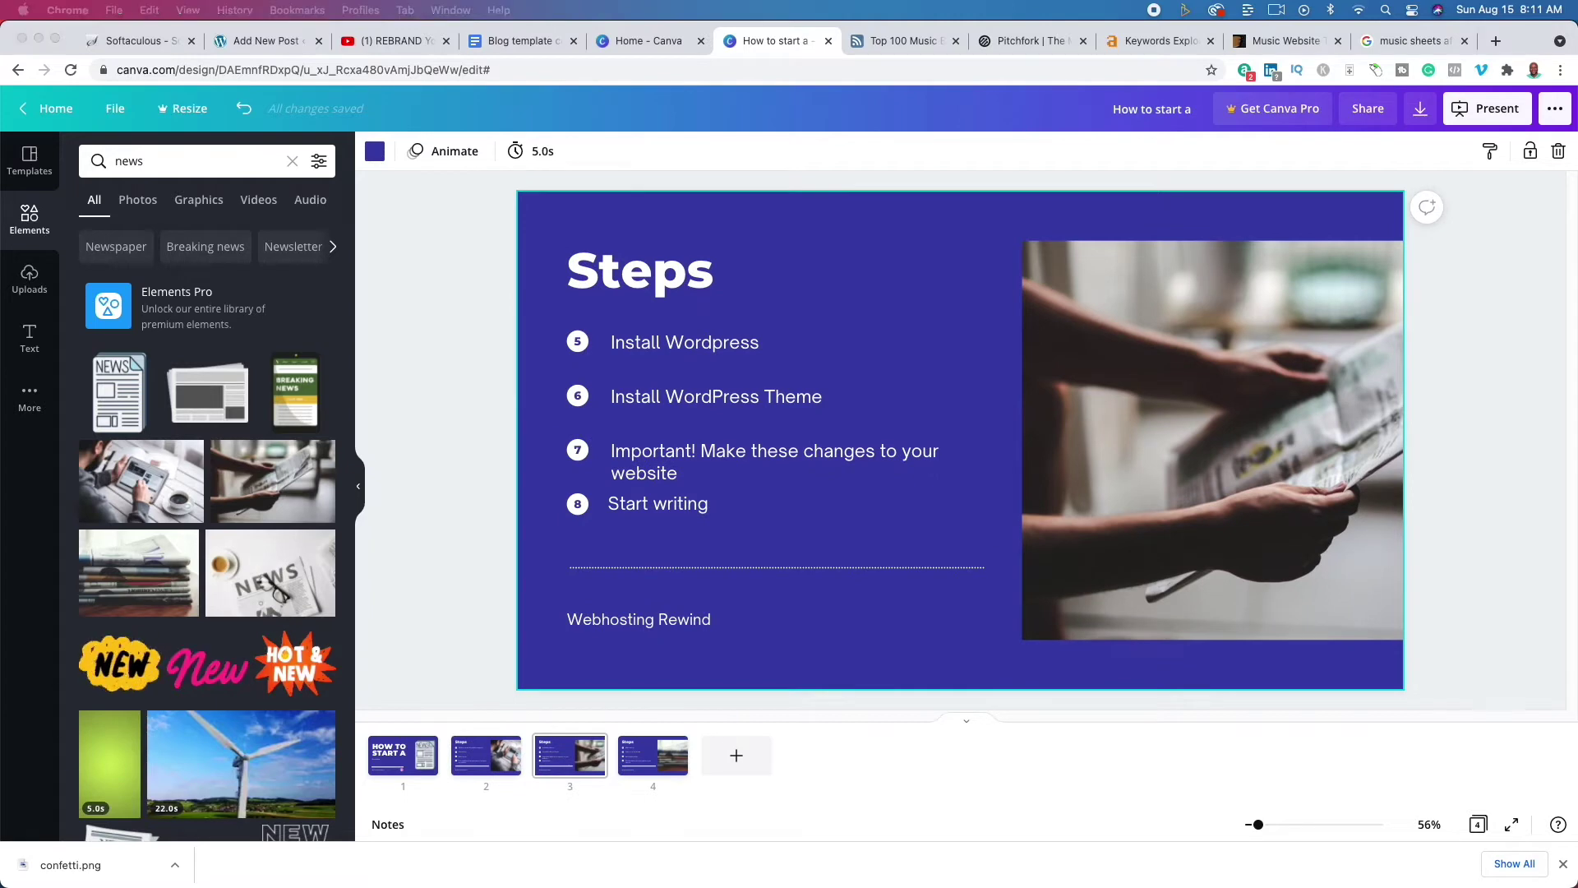
{"action": "key", "text": "super+shift+t"}
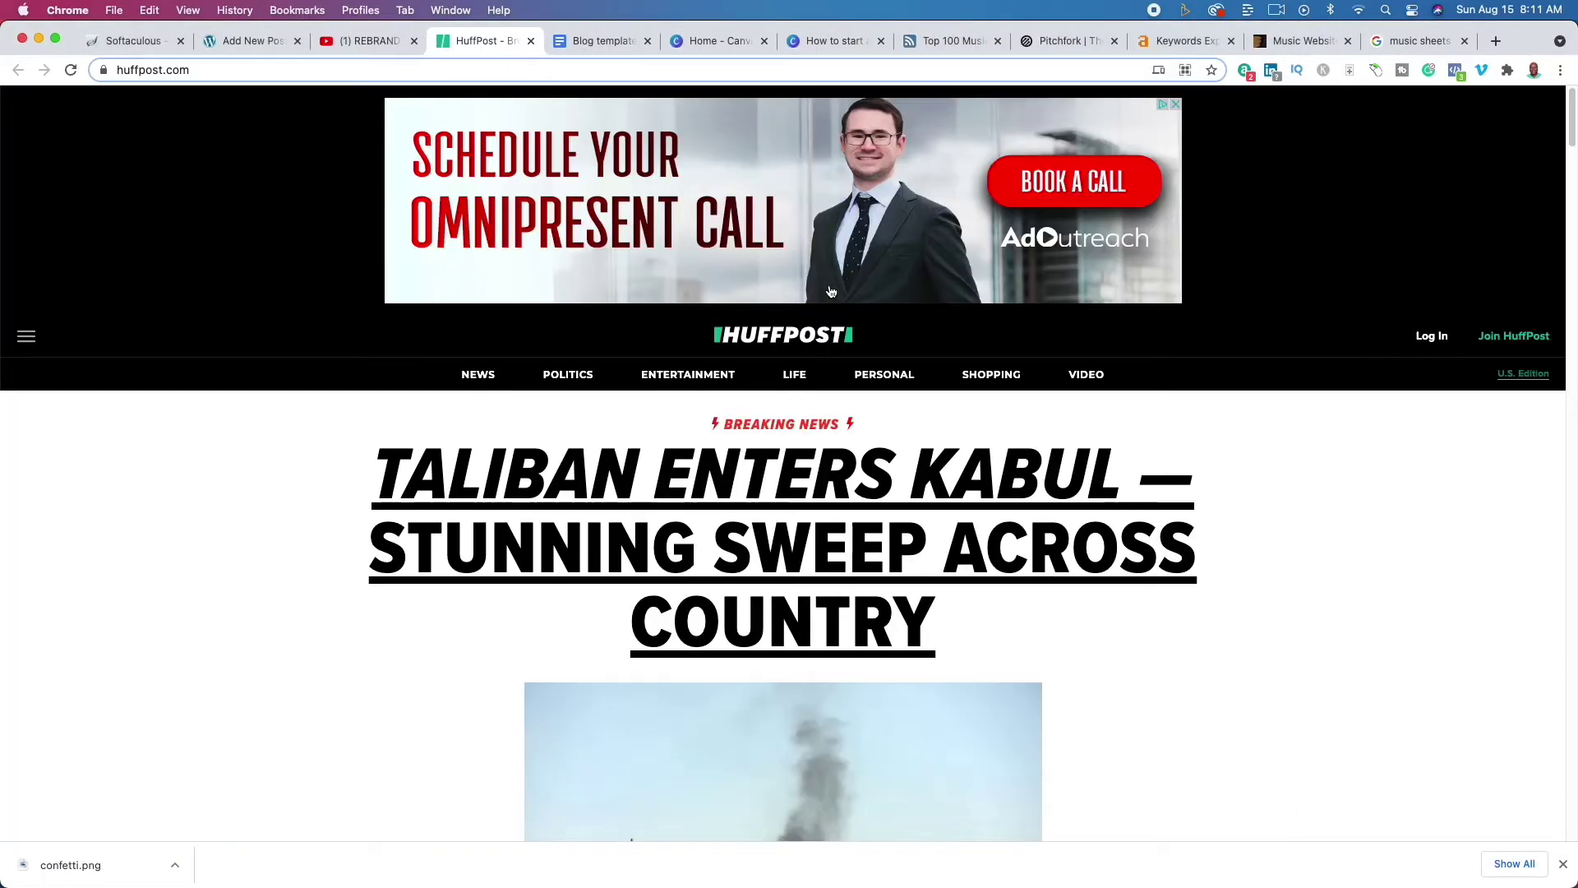
Scroll through the HuffPost homepage's headline stories.
{"action": "scroll", "coordinate": [722, 598], "scroll_direction": "down", "scroll_amount": 1}
{"action": "scroll", "coordinate": [722, 597], "scroll_direction": "down", "scroll_amount": 10}
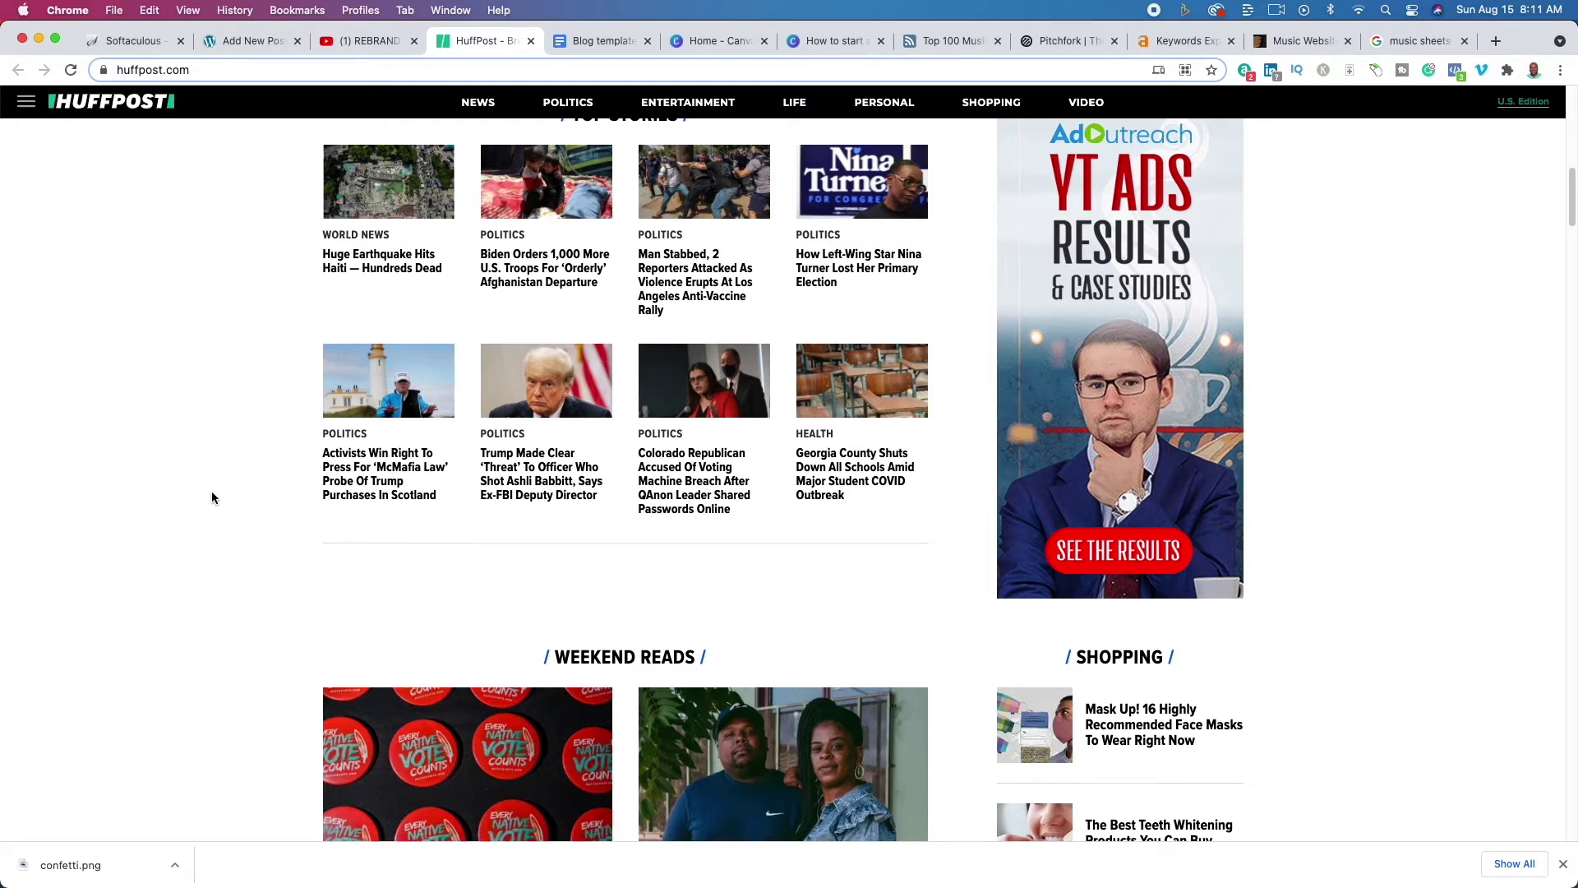
{"action": "scroll", "coordinate": [211, 498], "scroll_direction": "up", "scroll_amount": 5}
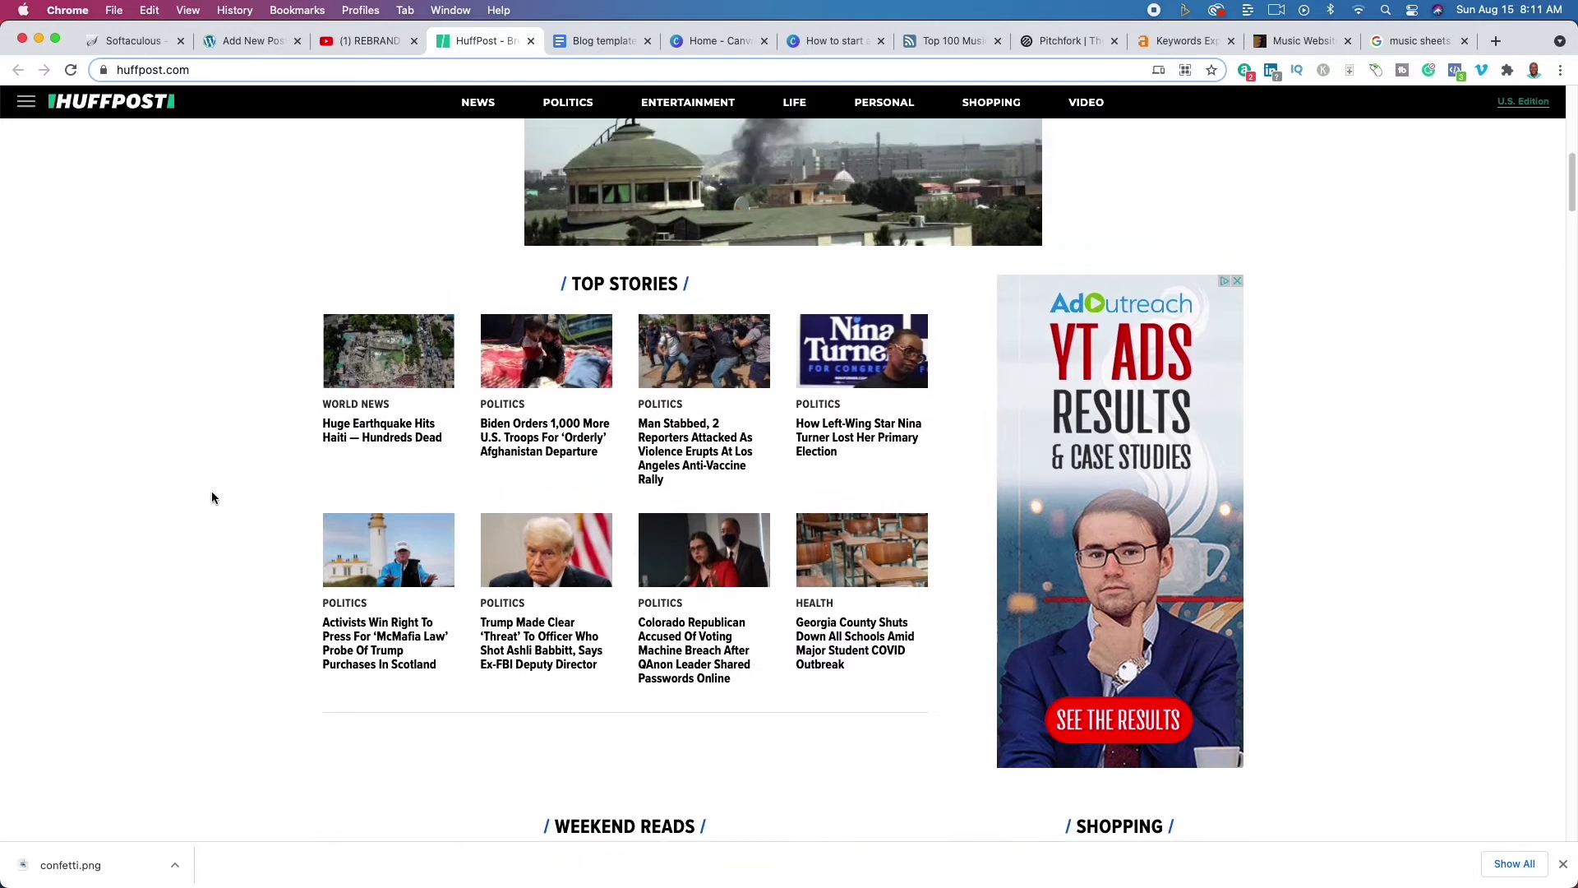
{"action": "scroll", "coordinate": [211, 497], "scroll_direction": "up", "scroll_amount": 3}
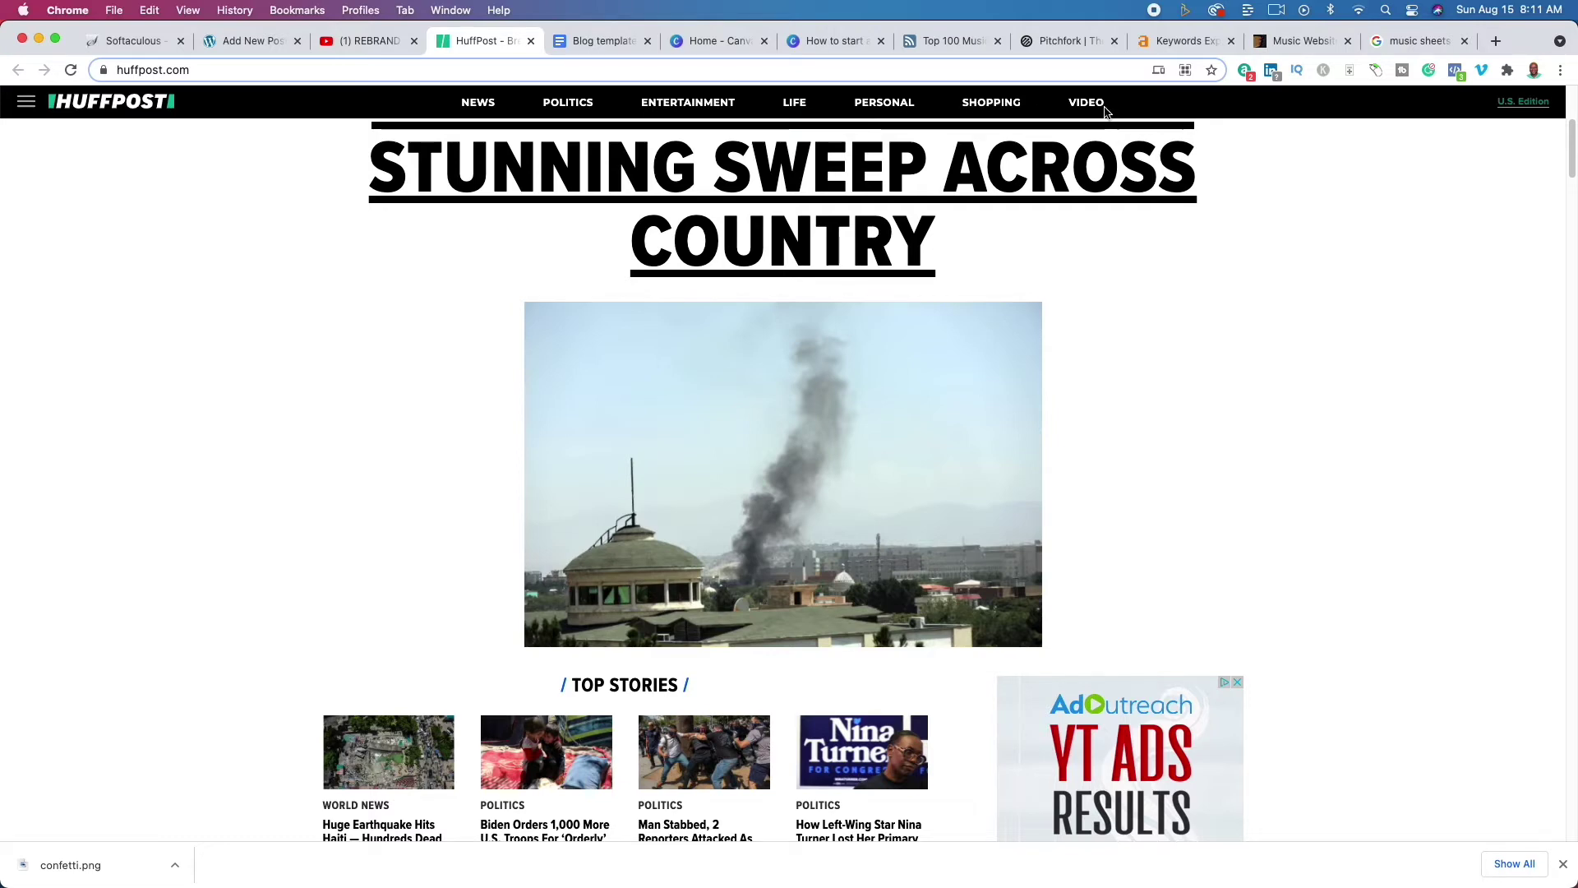
Open HuffPost's News section and look through the Latest News stories.
{"action": "left_click", "coordinate": [479, 102]}
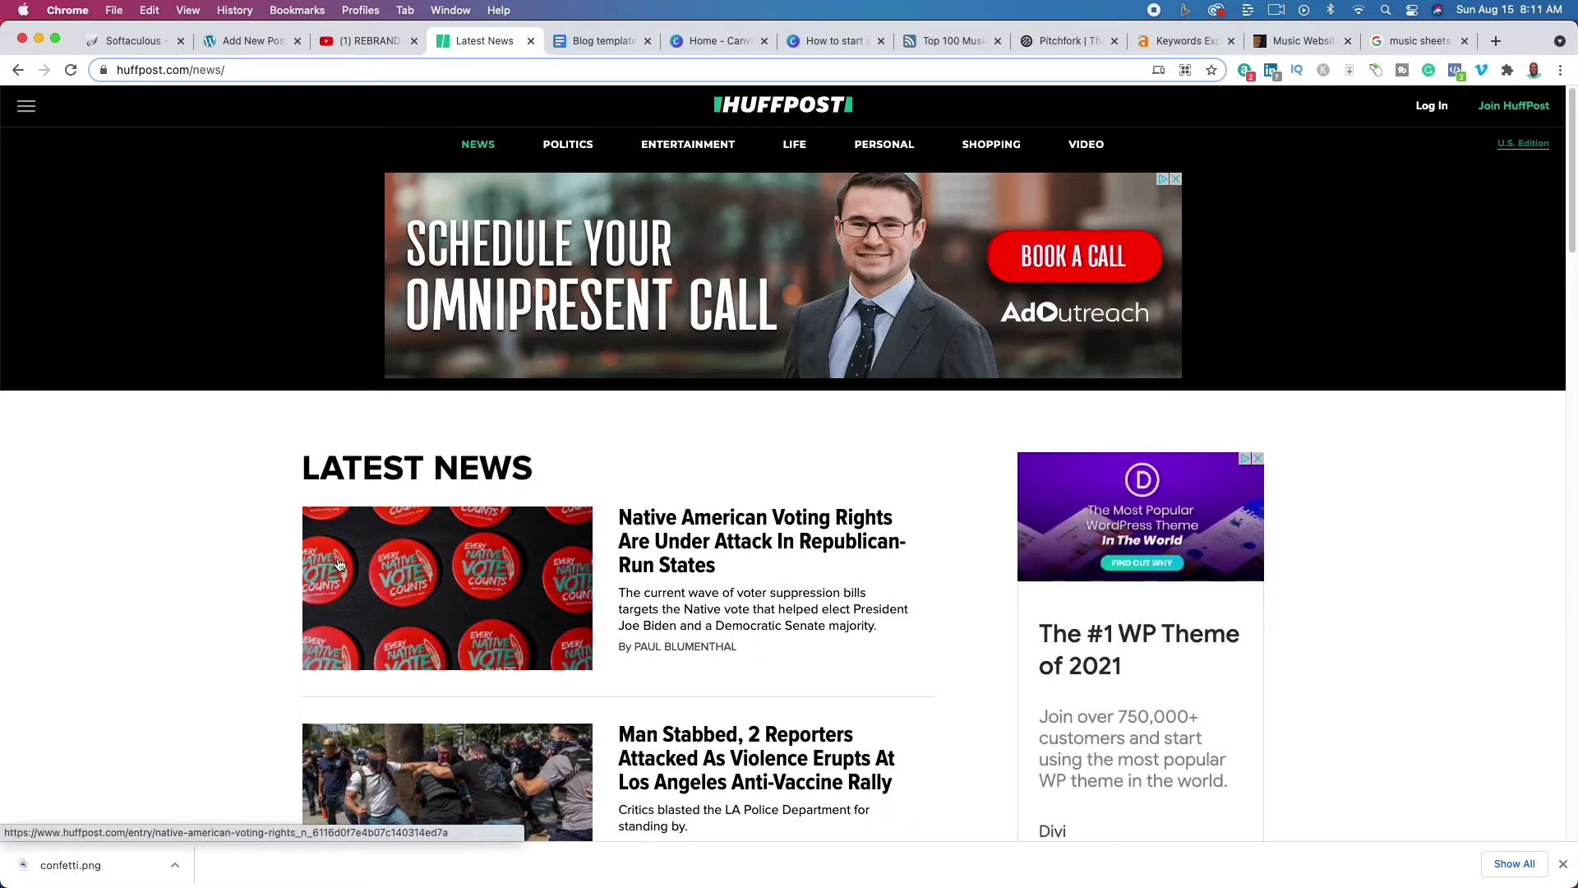
{"action": "scroll", "coordinate": [337, 563], "scroll_direction": "down", "scroll_amount": 7}
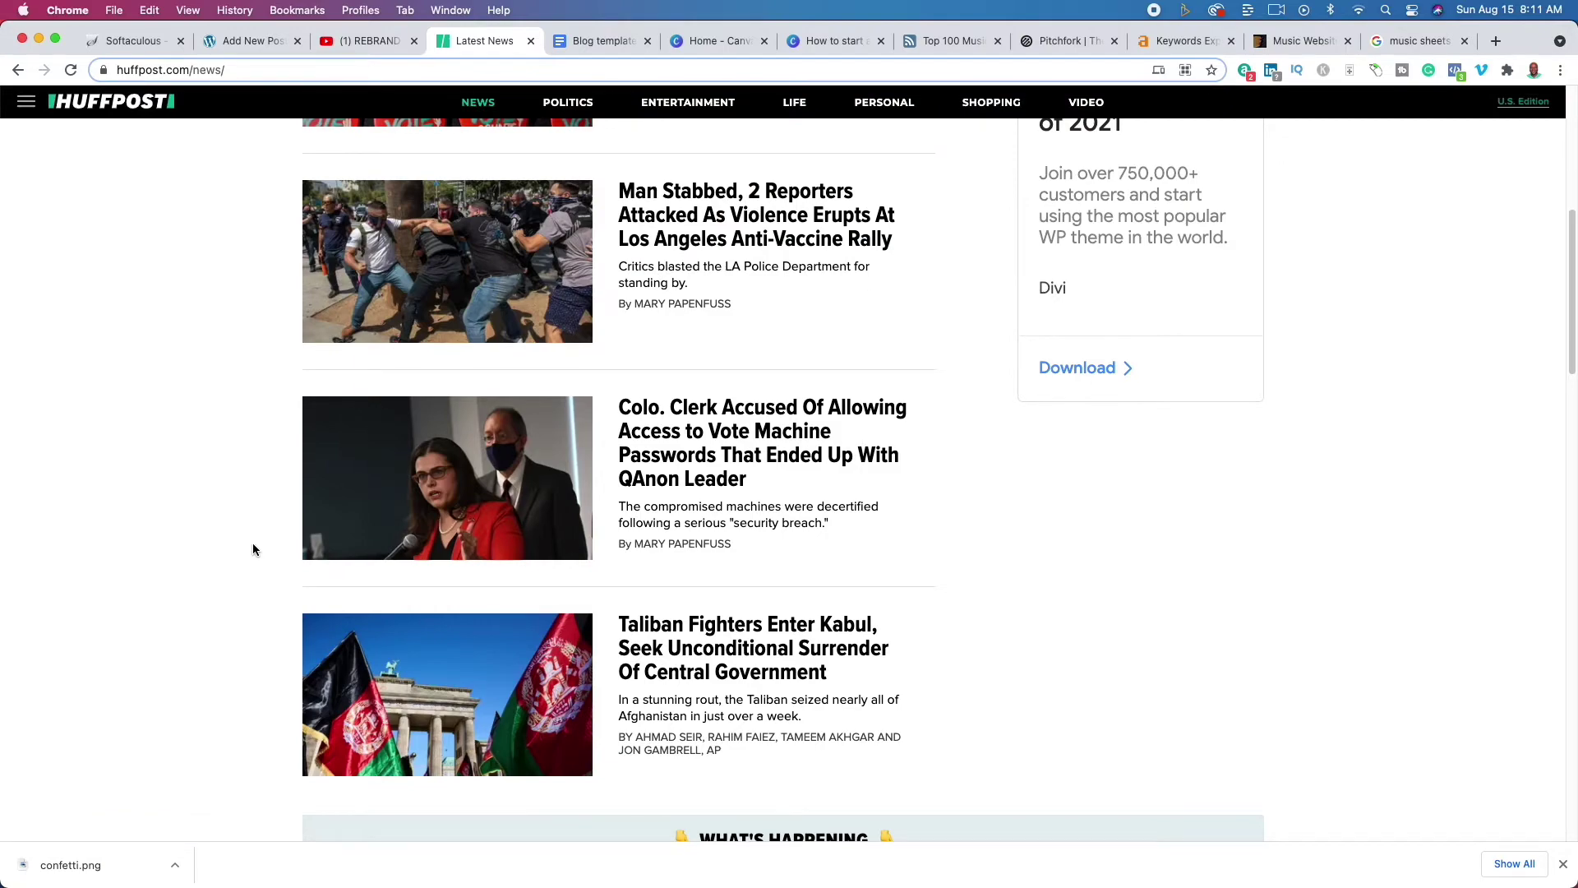
{"action": "scroll", "coordinate": [254, 546], "scroll_direction": "down", "scroll_amount": 5}
{"action": "scroll", "coordinate": [253, 543], "scroll_direction": "down", "scroll_amount": 2}
{"action": "scroll", "coordinate": [290, 467], "scroll_direction": "up", "scroll_amount": 3}
{"action": "scroll", "coordinate": [290, 475], "scroll_direction": "down", "scroll_amount": 4}
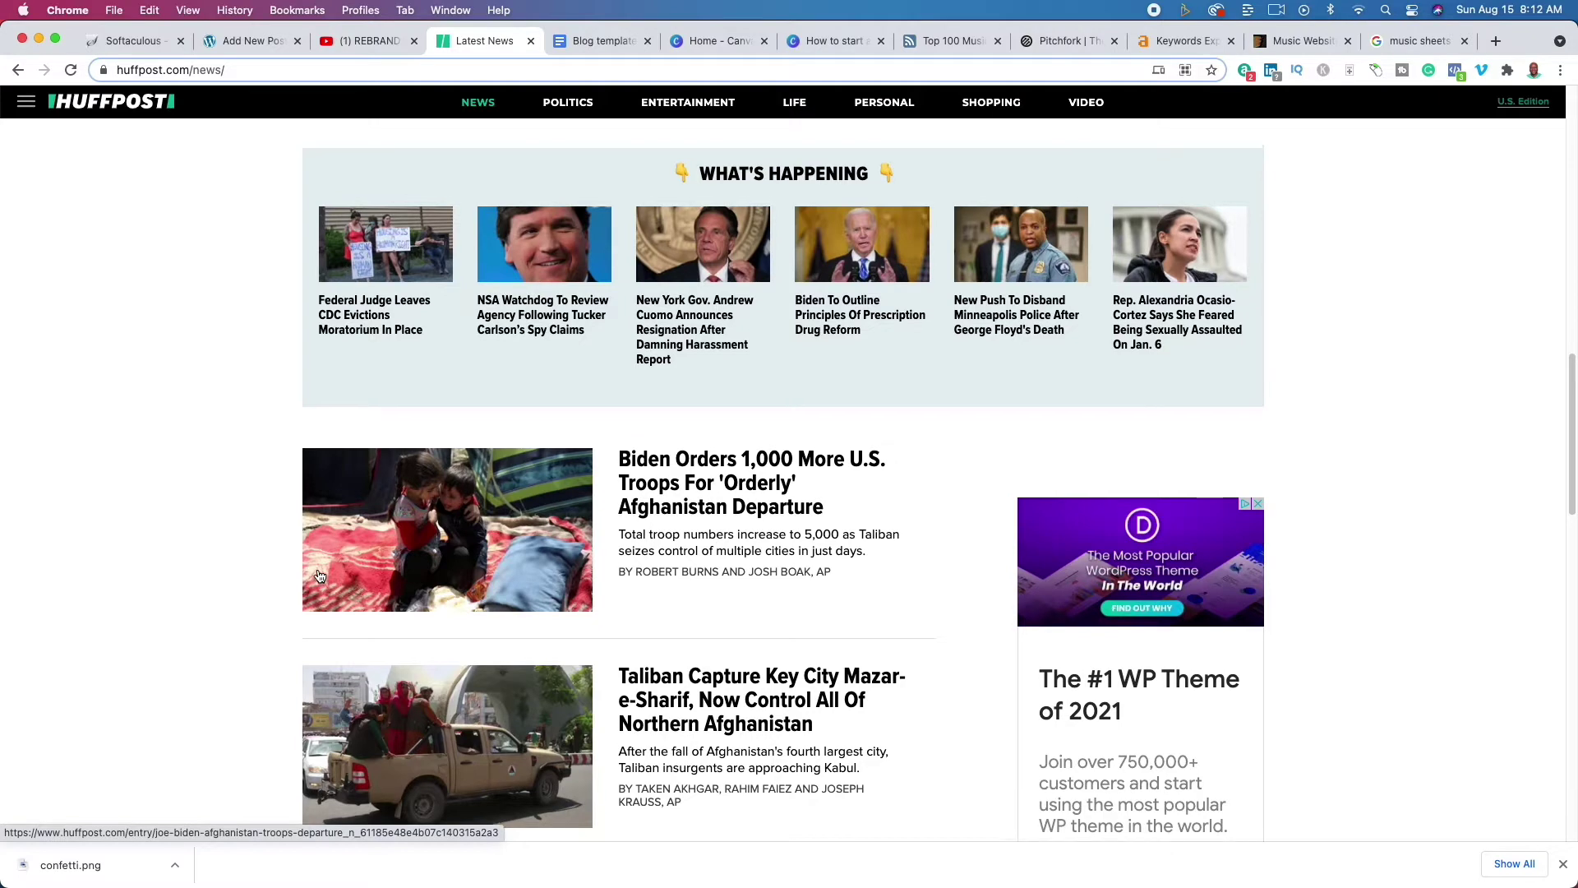
{"action": "scroll", "coordinate": [320, 575], "scroll_direction": "up", "scroll_amount": 3}
{"action": "scroll", "coordinate": [320, 575], "scroll_direction": "up", "scroll_amount": 3}
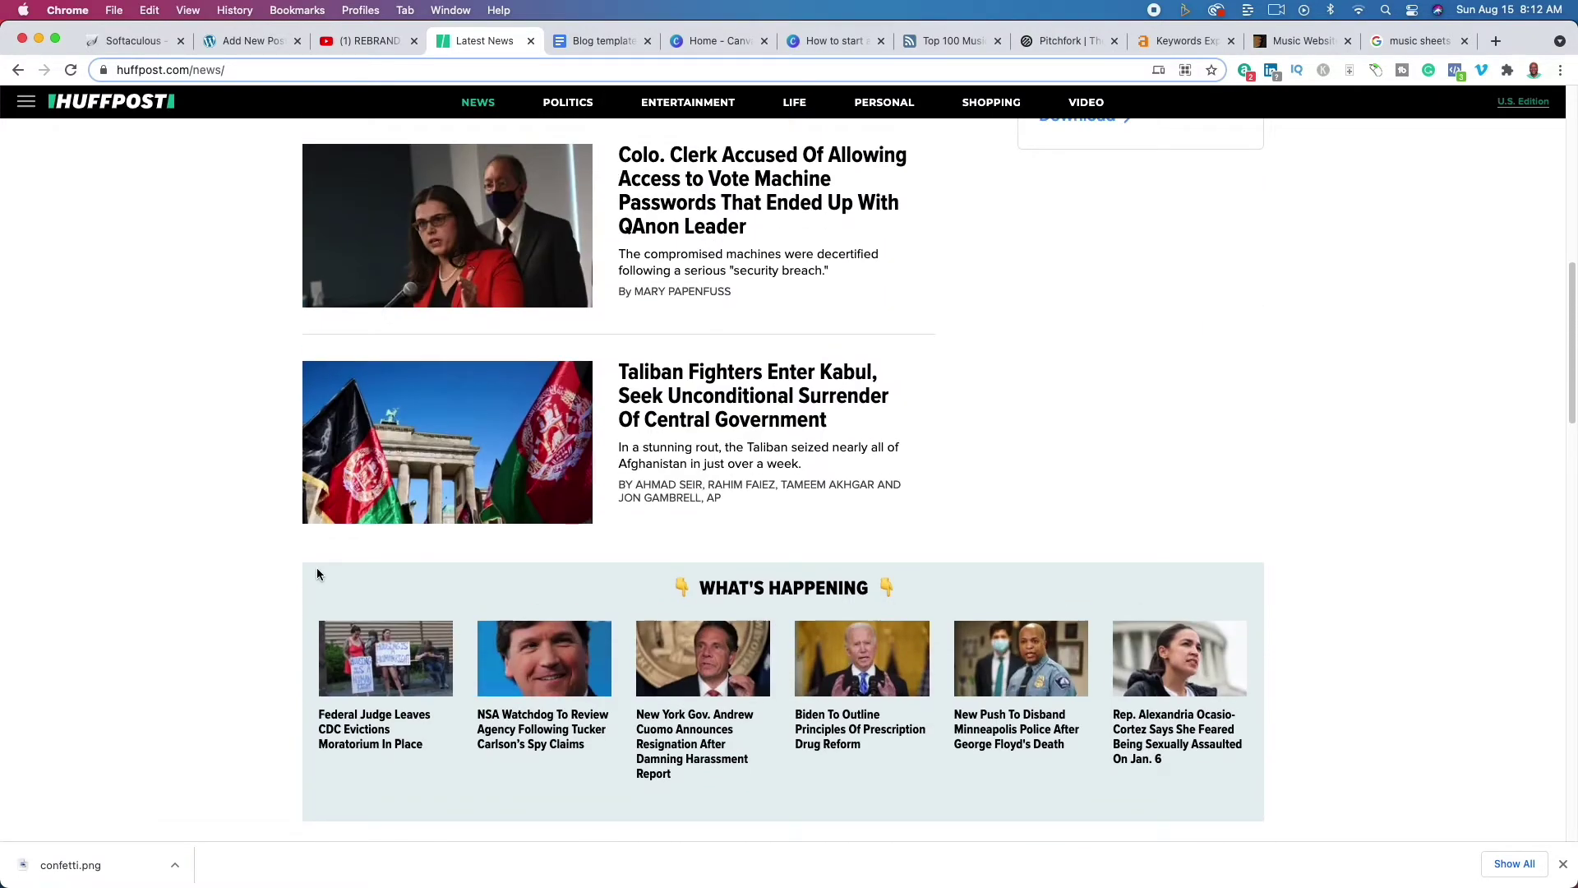
{"action": "scroll", "coordinate": [320, 575], "scroll_direction": "up", "scroll_amount": 3}
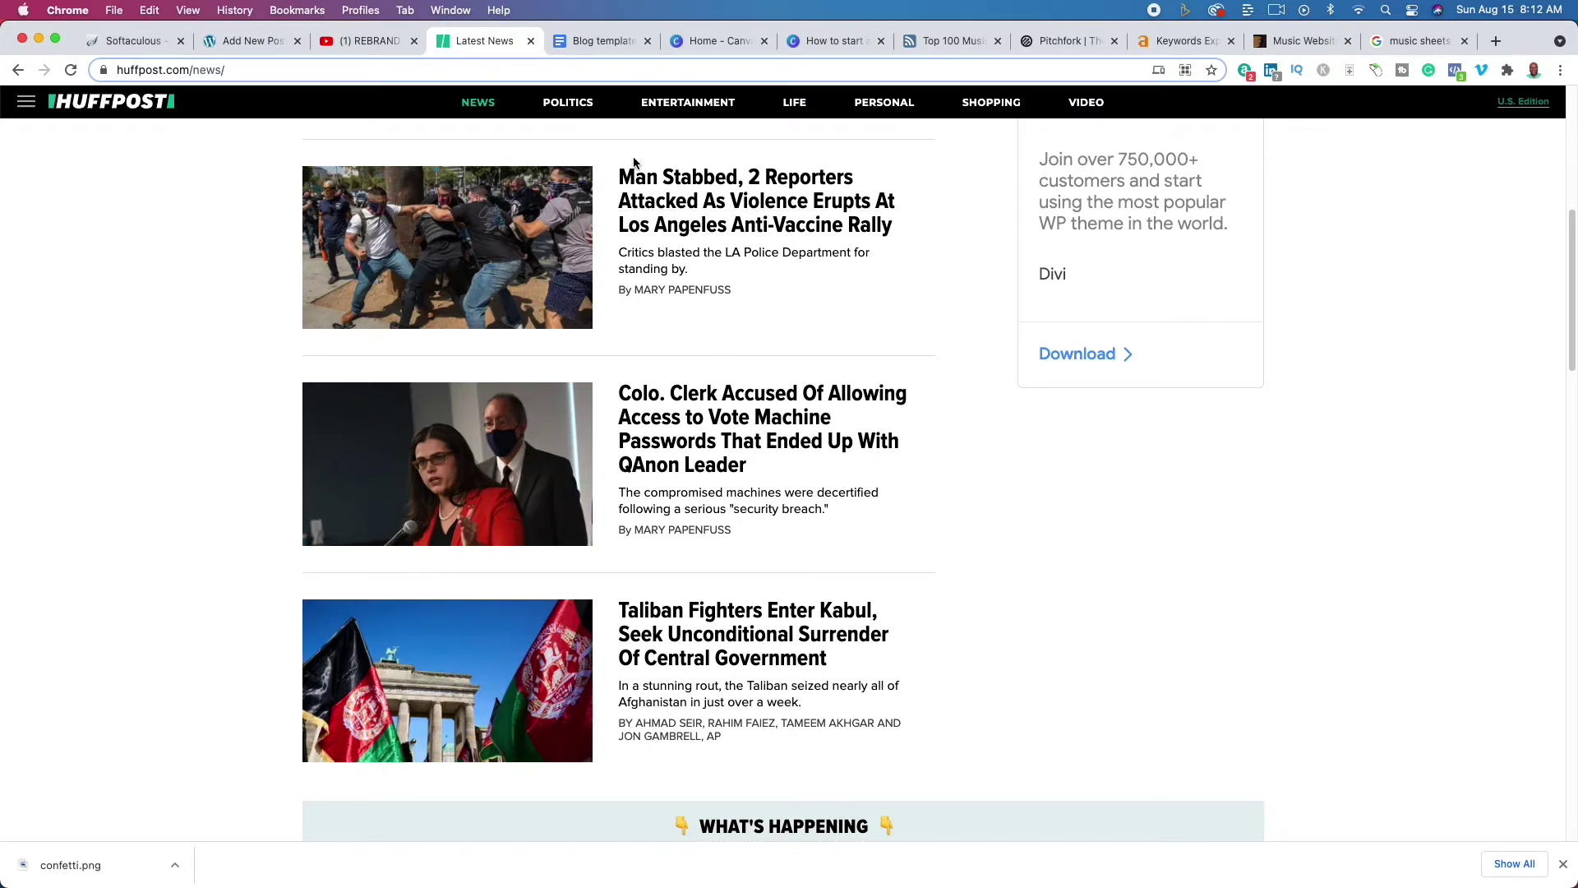
{"action": "left_click", "coordinate": [571, 69]}
Go to cnn.com and open its World news section.
{"action": "type", "text": "cnn.com"}
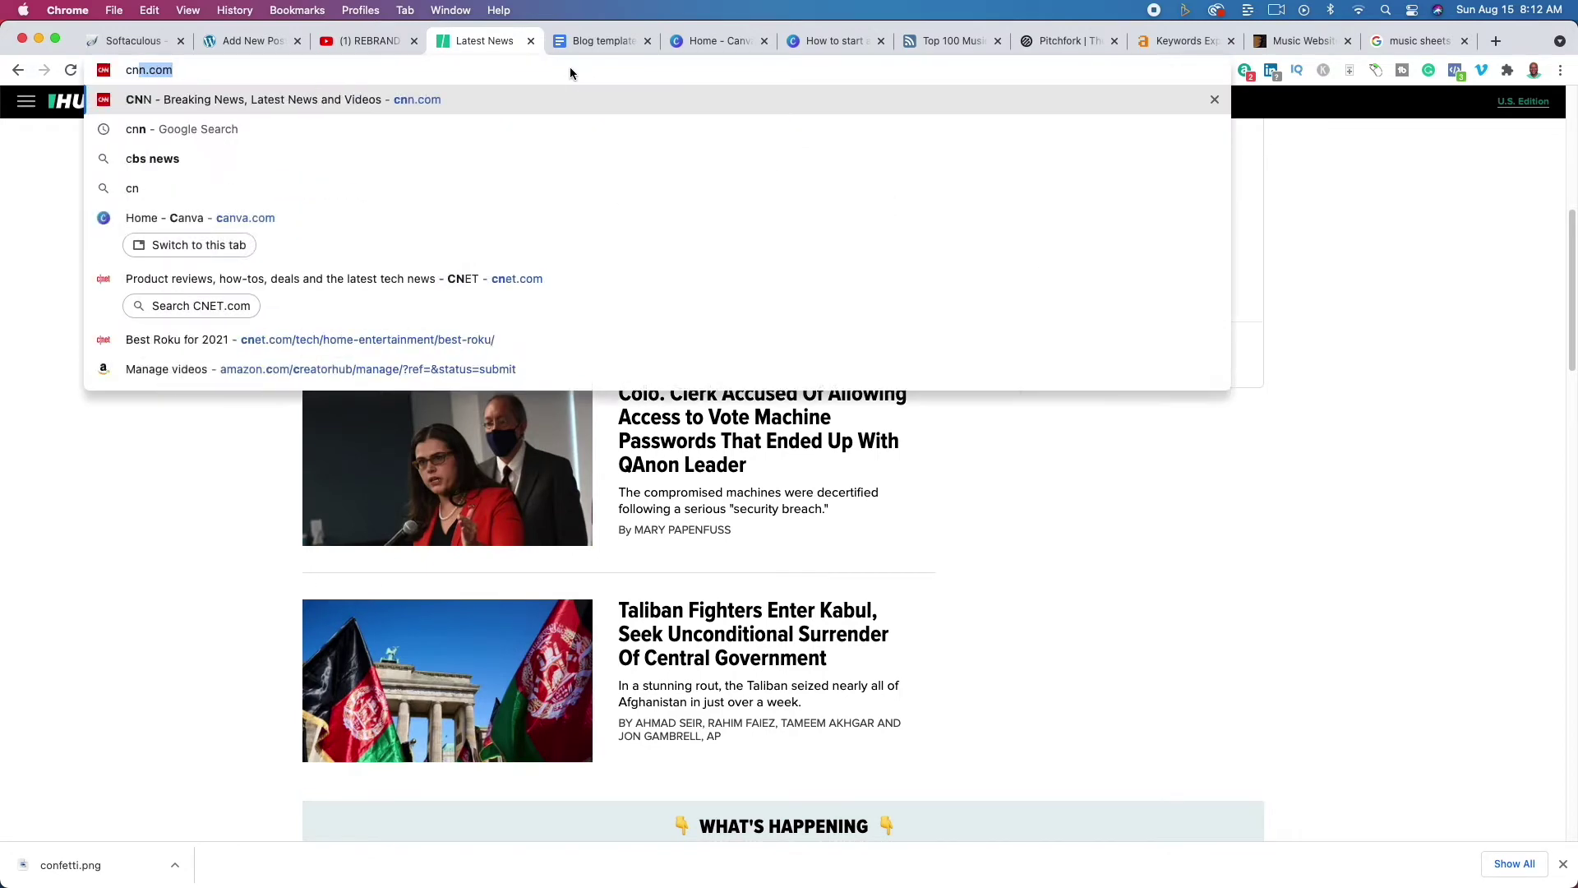
{"action": "key", "text": "Return"}
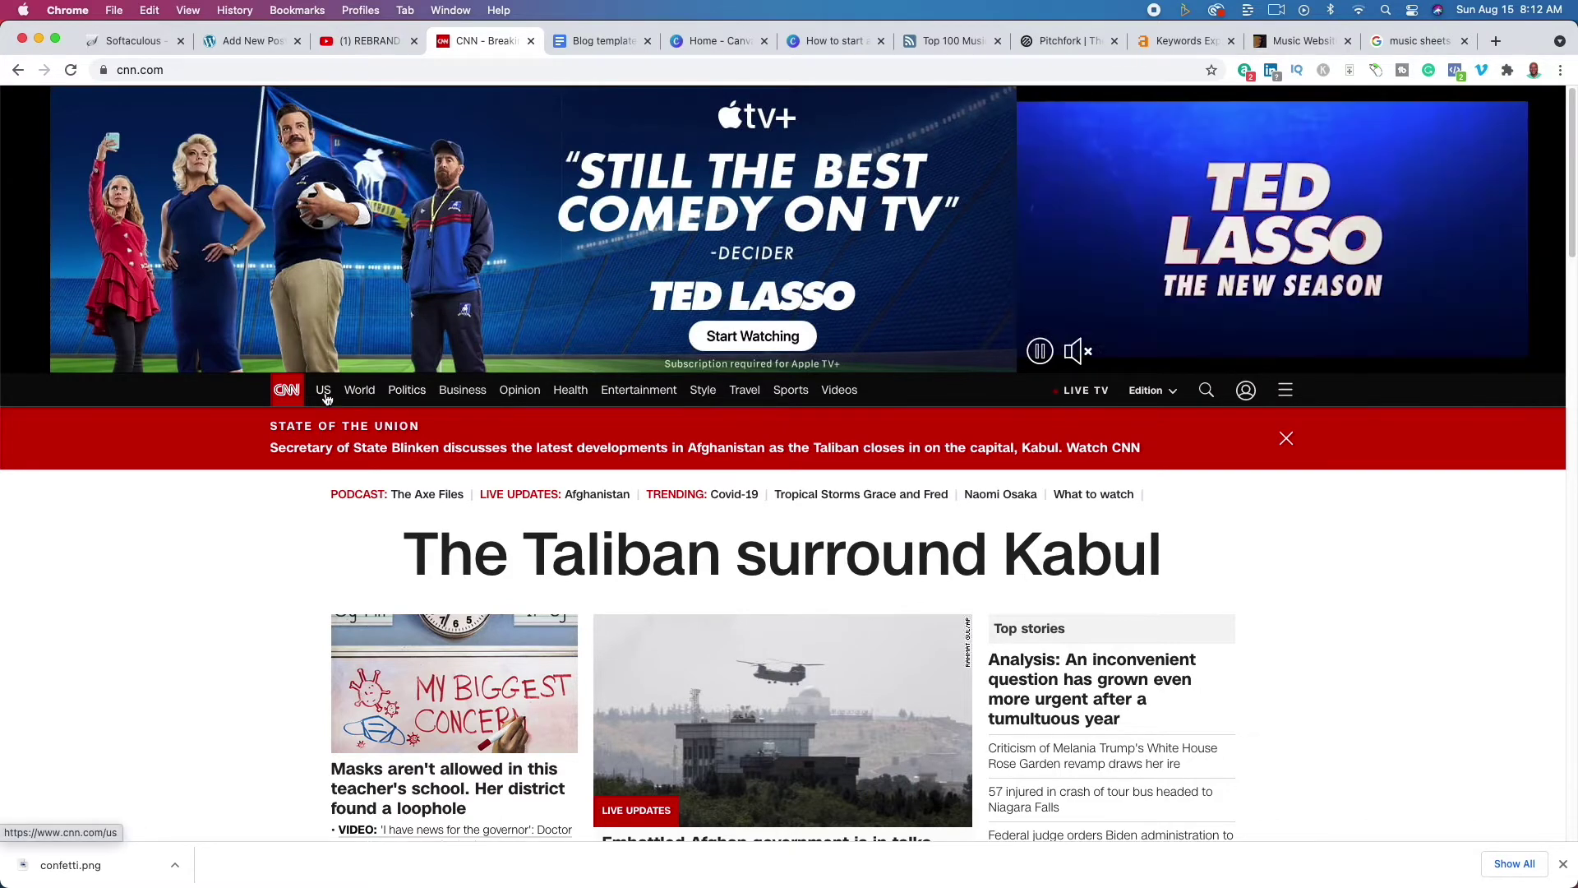
{"action": "left_click", "coordinate": [325, 392]}
{"action": "left_click", "coordinate": [357, 391]}
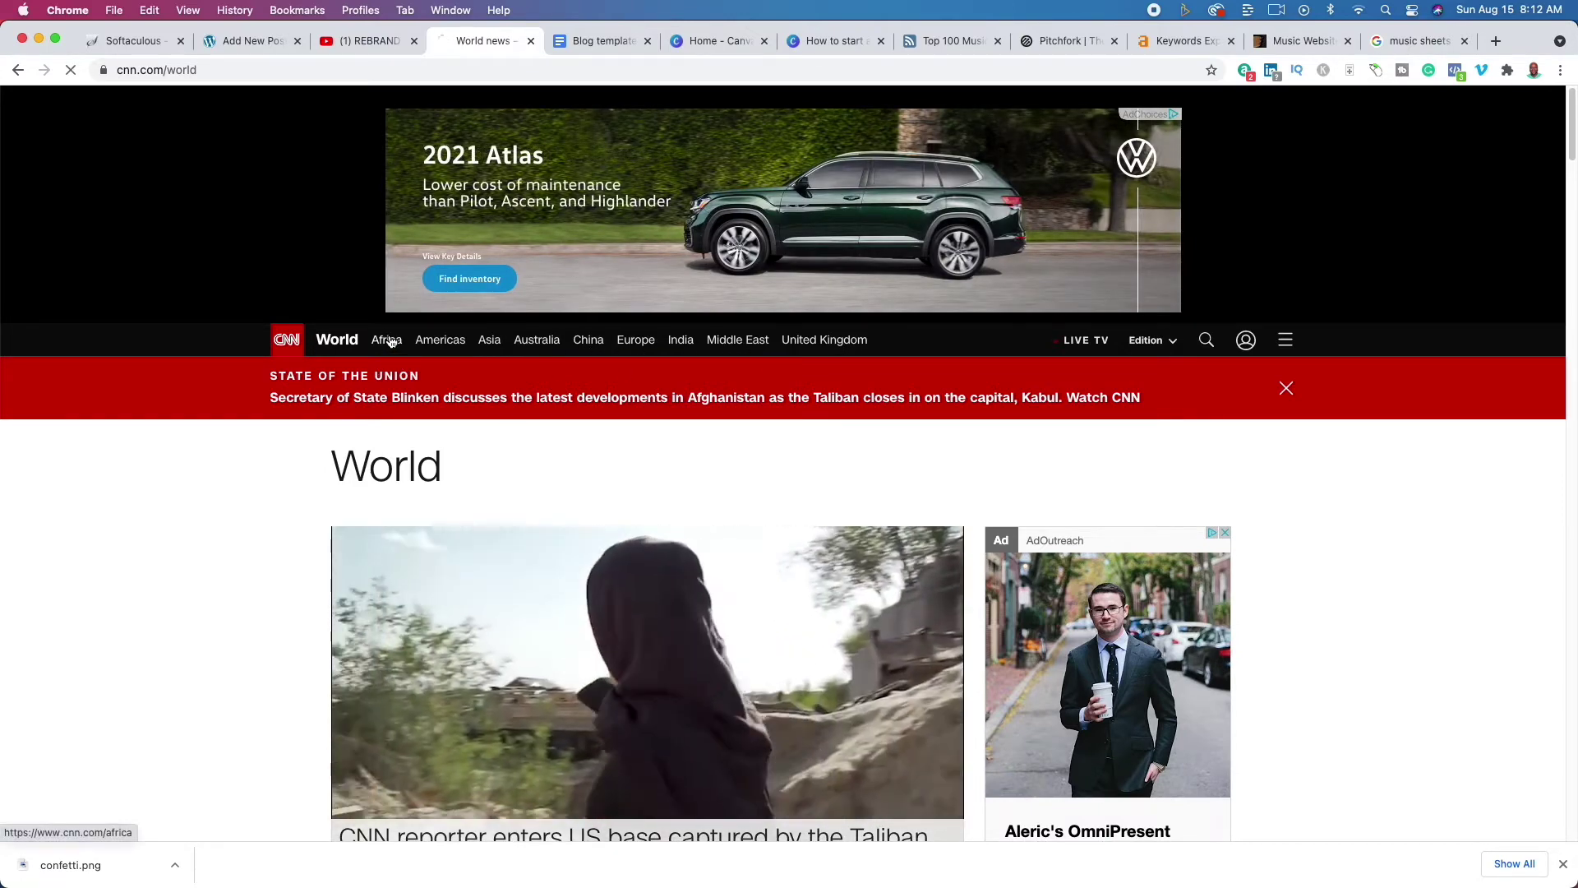
Browse CNN's Africa news stories, then return to the Canva design.
{"action": "left_click", "coordinate": [391, 342]}
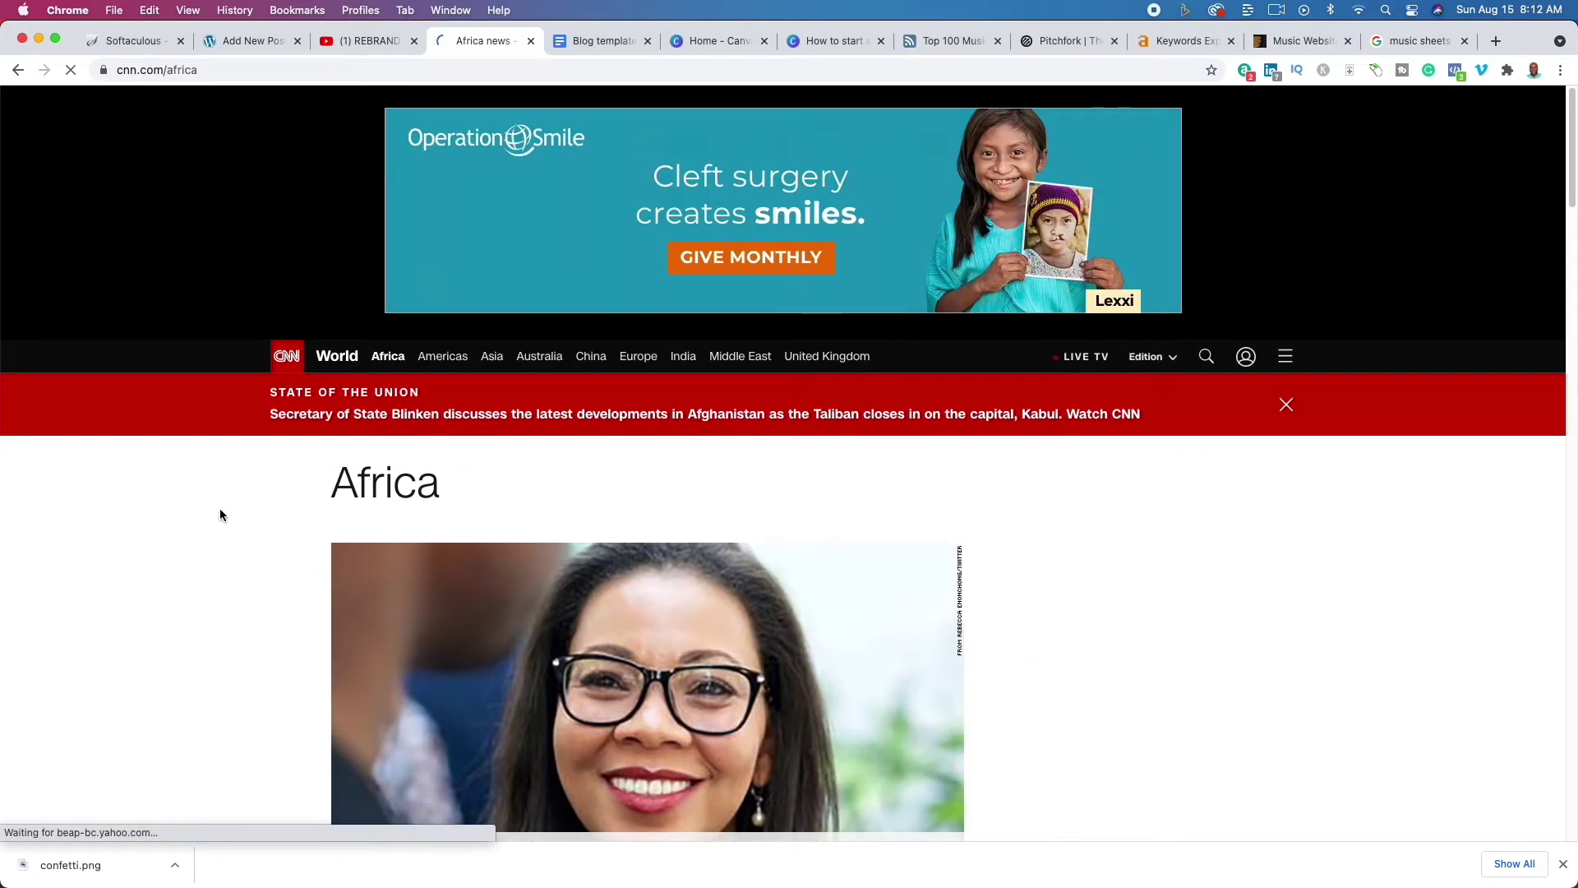
{"action": "scroll", "coordinate": [219, 513], "scroll_direction": "down", "scroll_amount": 5}
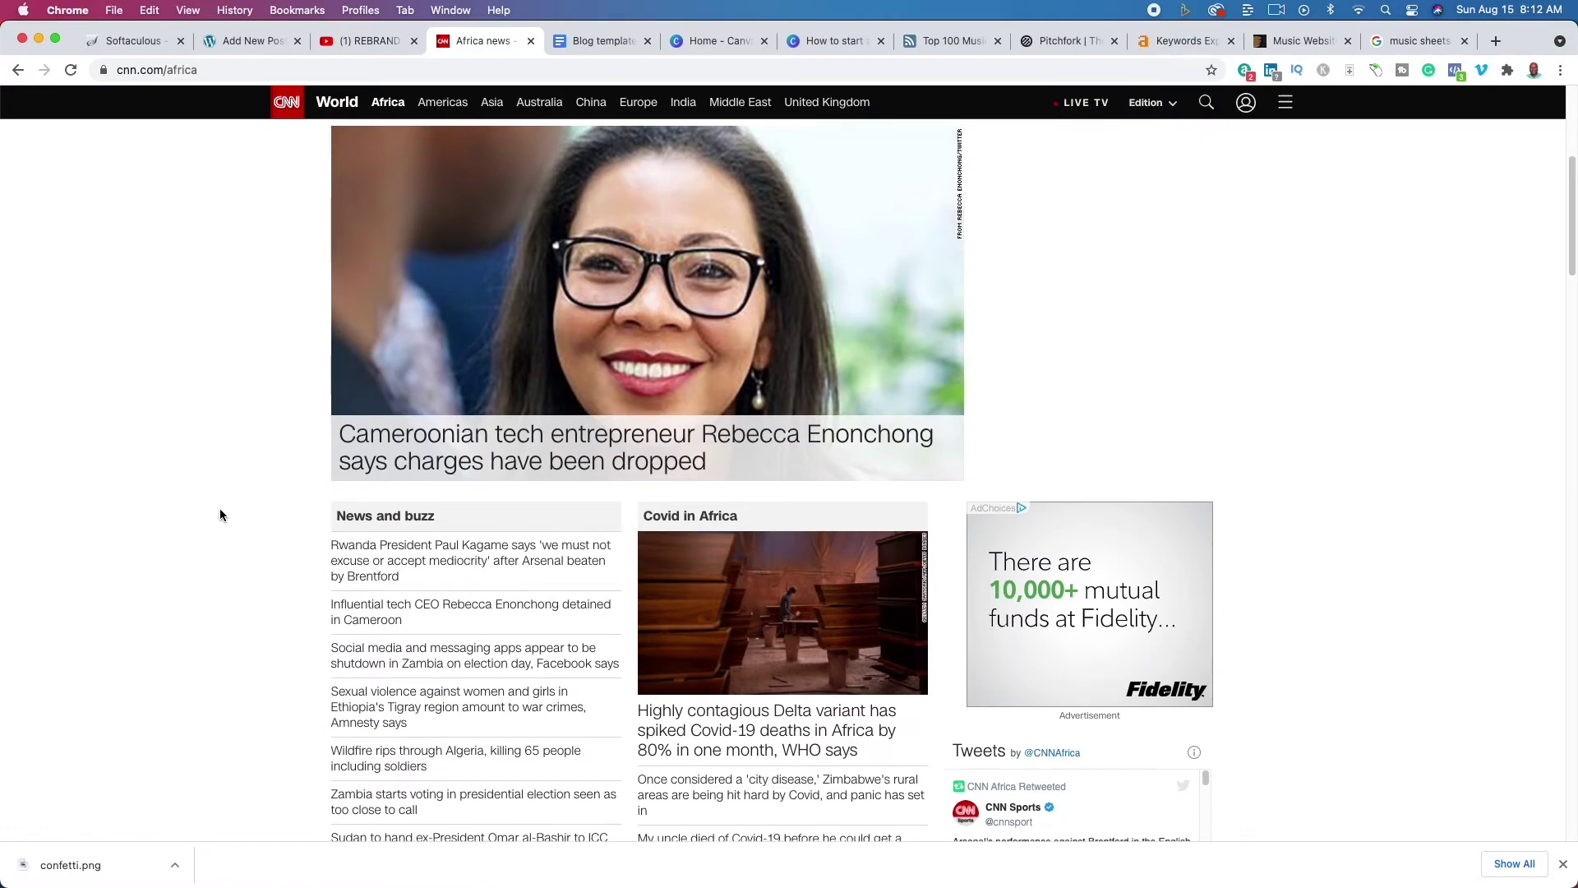
{"action": "scroll", "coordinate": [219, 515], "scroll_direction": "down", "scroll_amount": 6}
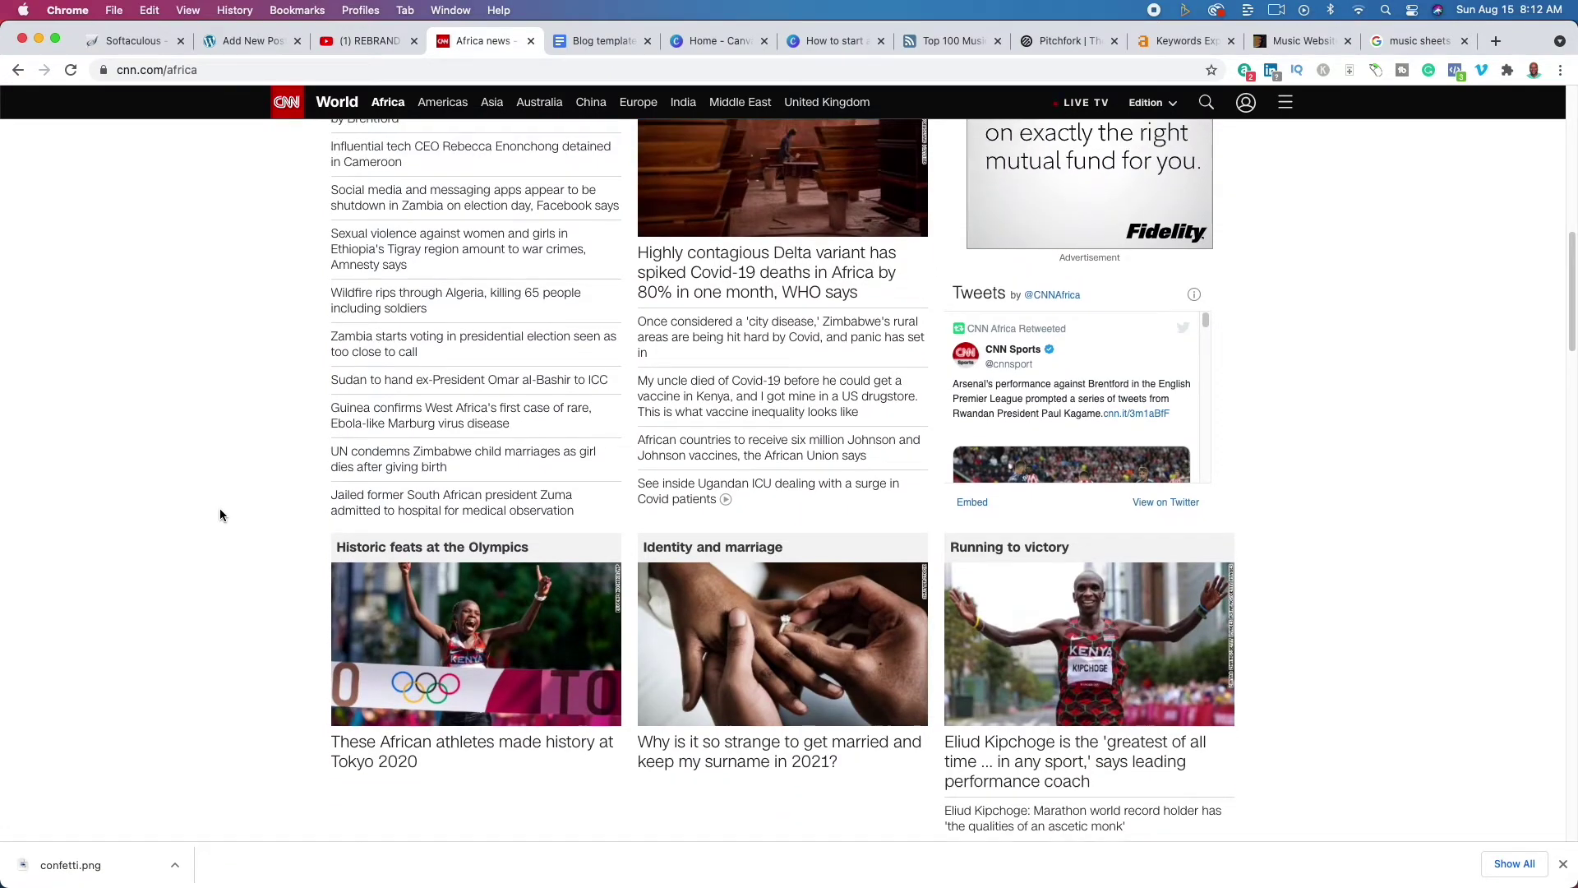
{"action": "scroll", "coordinate": [219, 514], "scroll_direction": "up", "scroll_amount": 7}
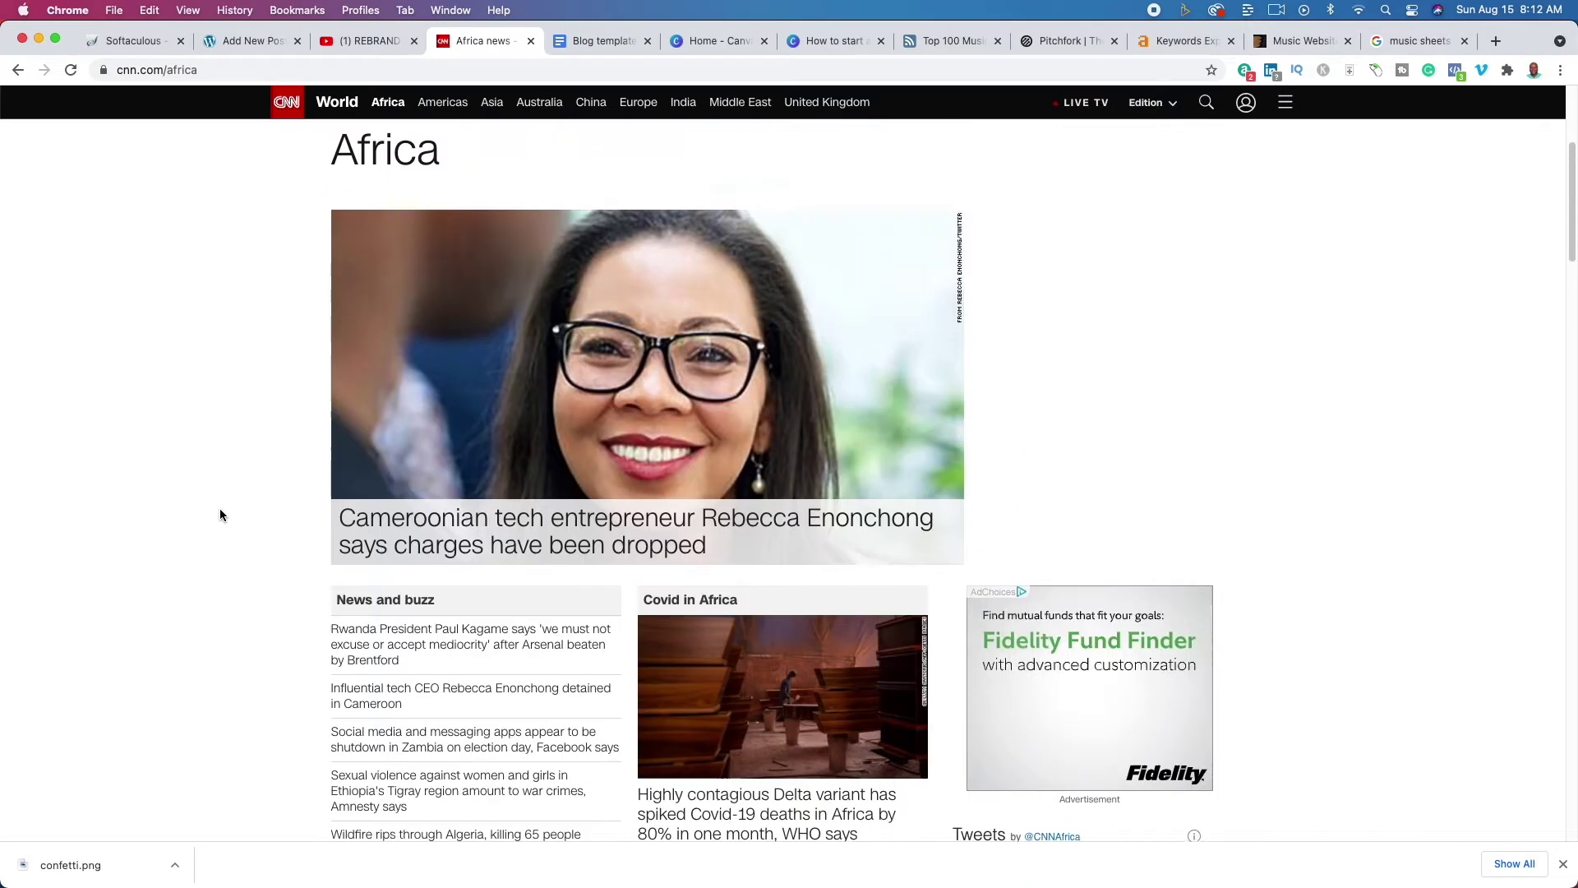
{"action": "scroll", "coordinate": [219, 515], "scroll_direction": "up", "scroll_amount": 4}
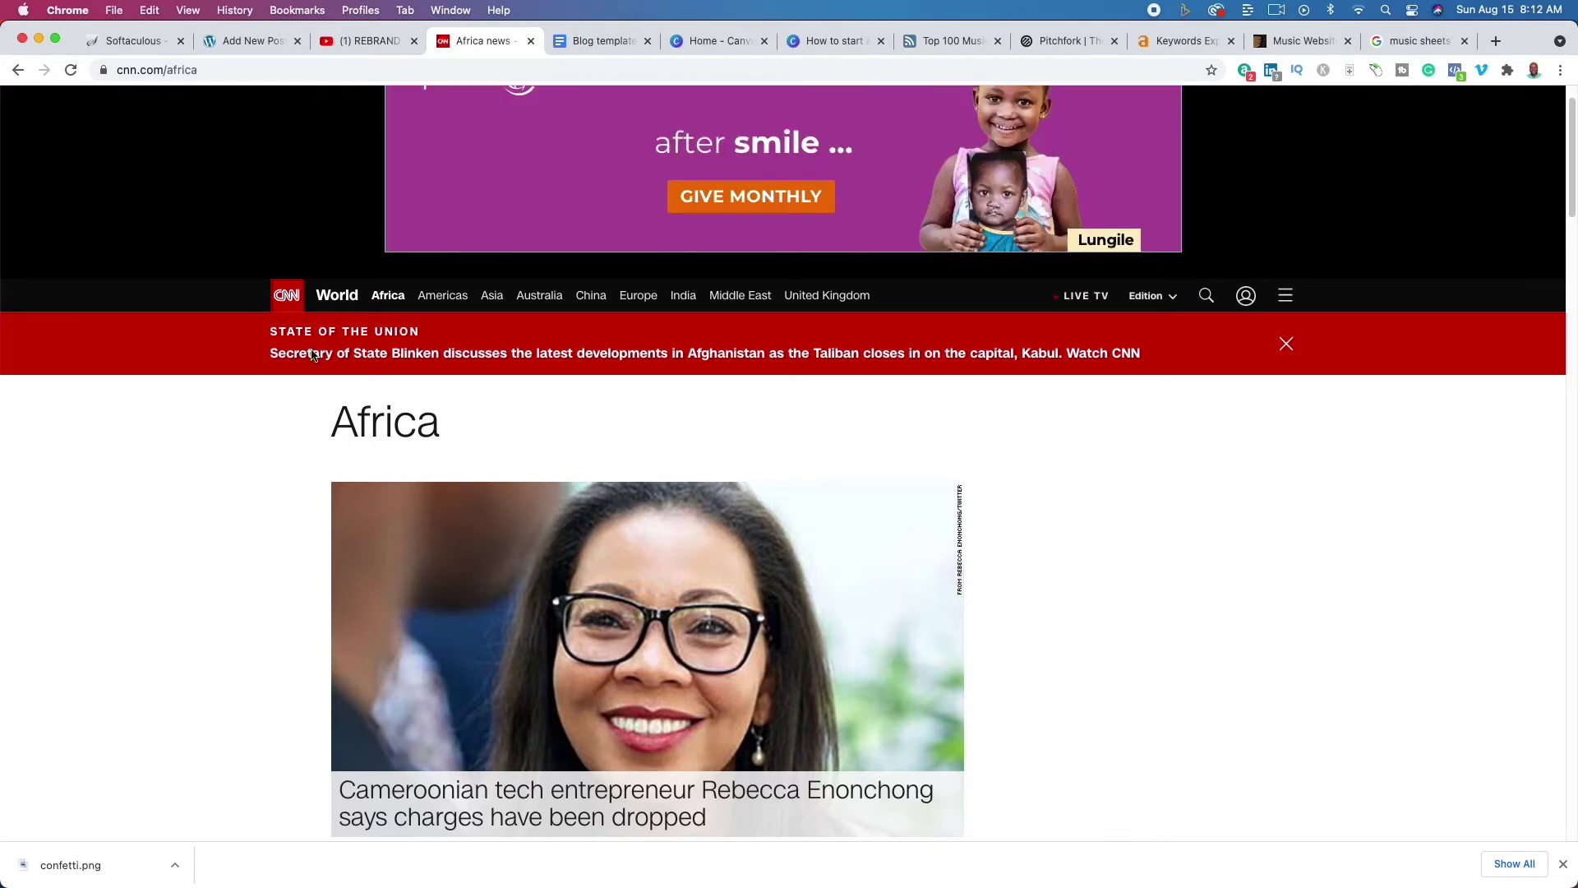
{"action": "left_click", "coordinate": [831, 42]}
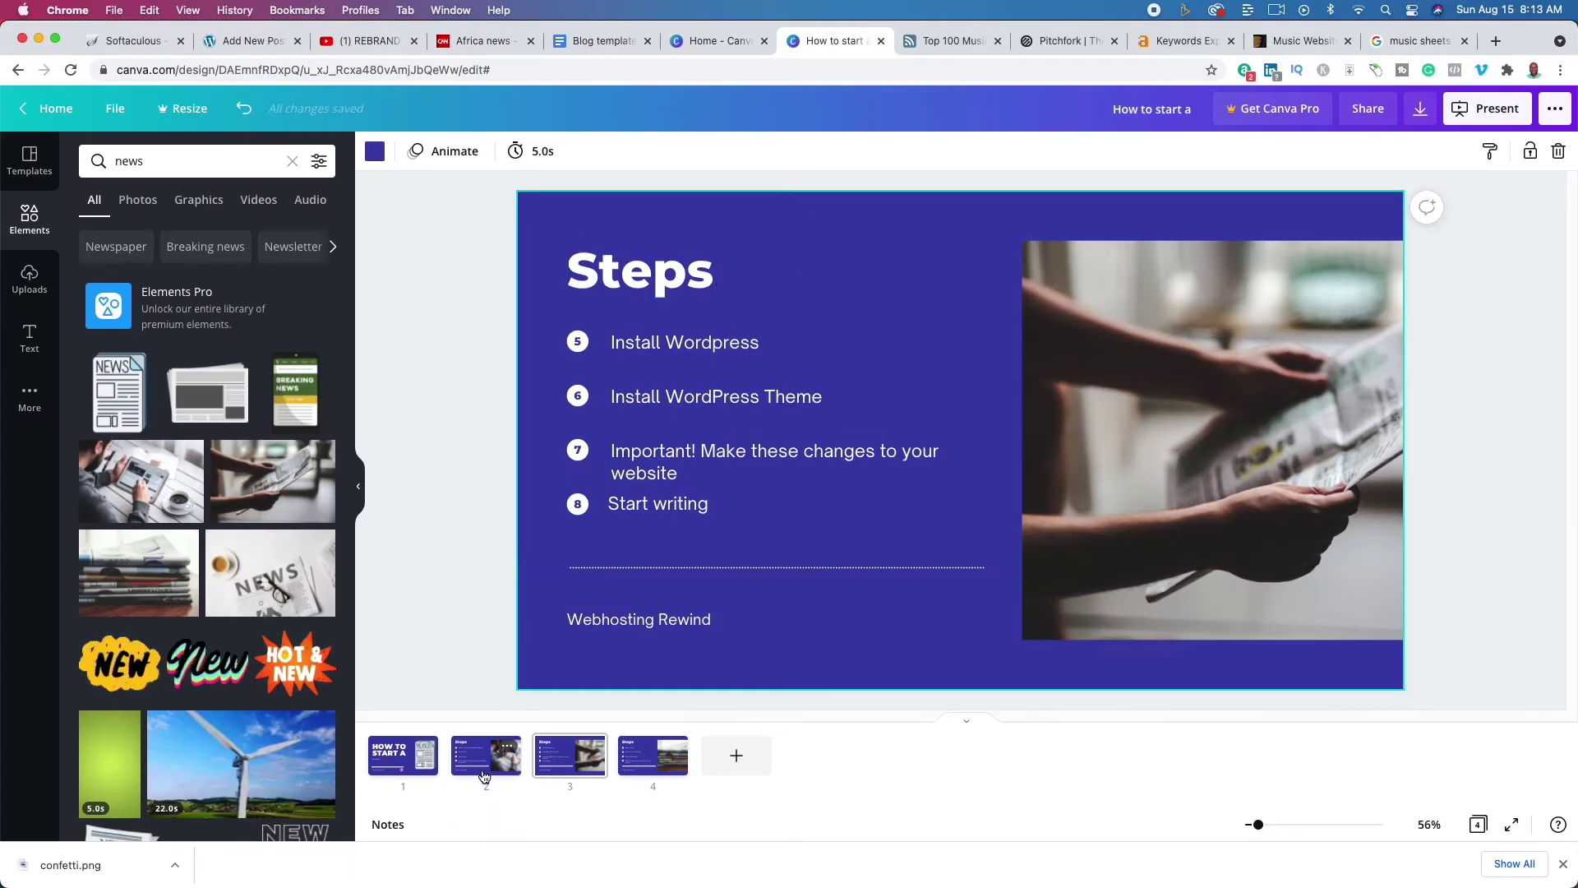
Show Canva slide 2 listing steps 1–4, from Install WordPress to Start writing.
{"action": "left_click", "coordinate": [484, 776]}
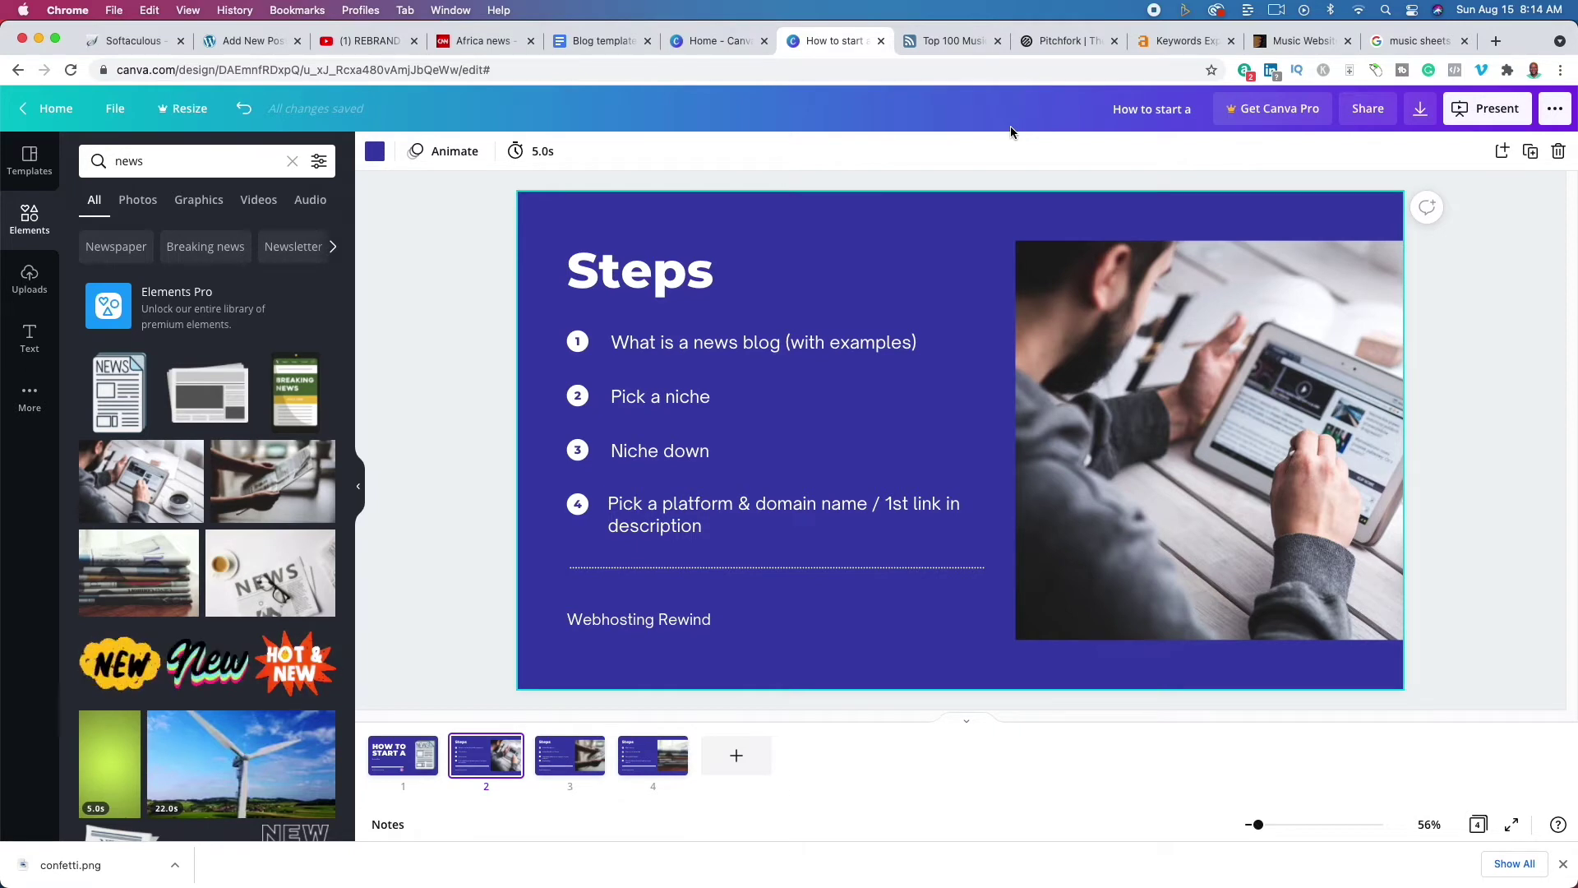
{"action": "left_click", "coordinate": [487, 37]}
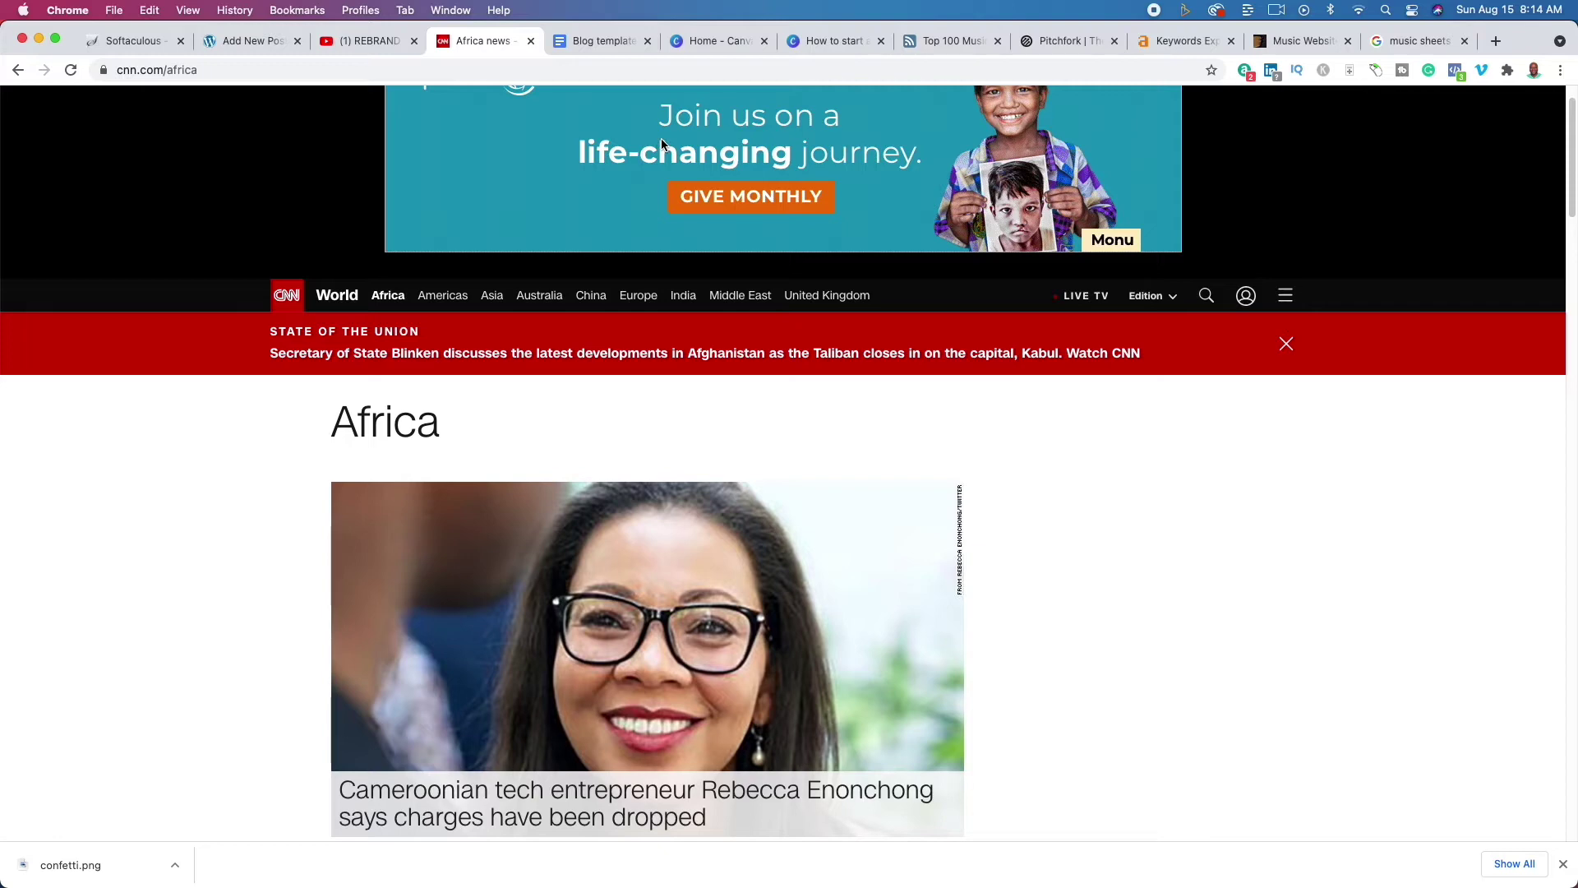
{"action": "left_click", "coordinate": [590, 51]}
{"action": "left_click", "coordinate": [728, 48]}
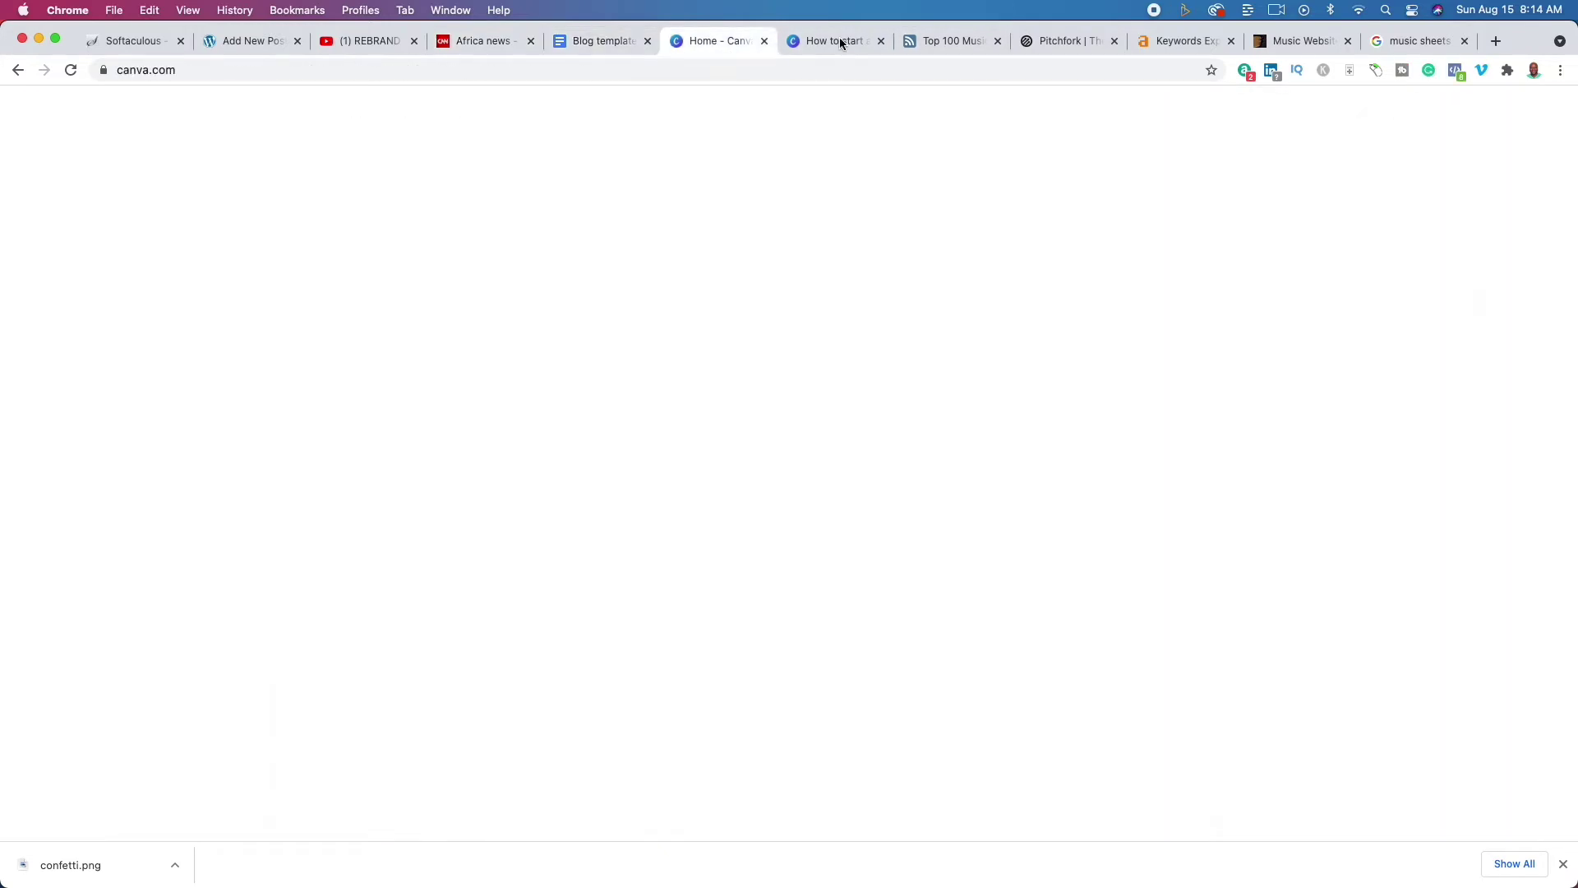
{"action": "left_click", "coordinate": [840, 37]}
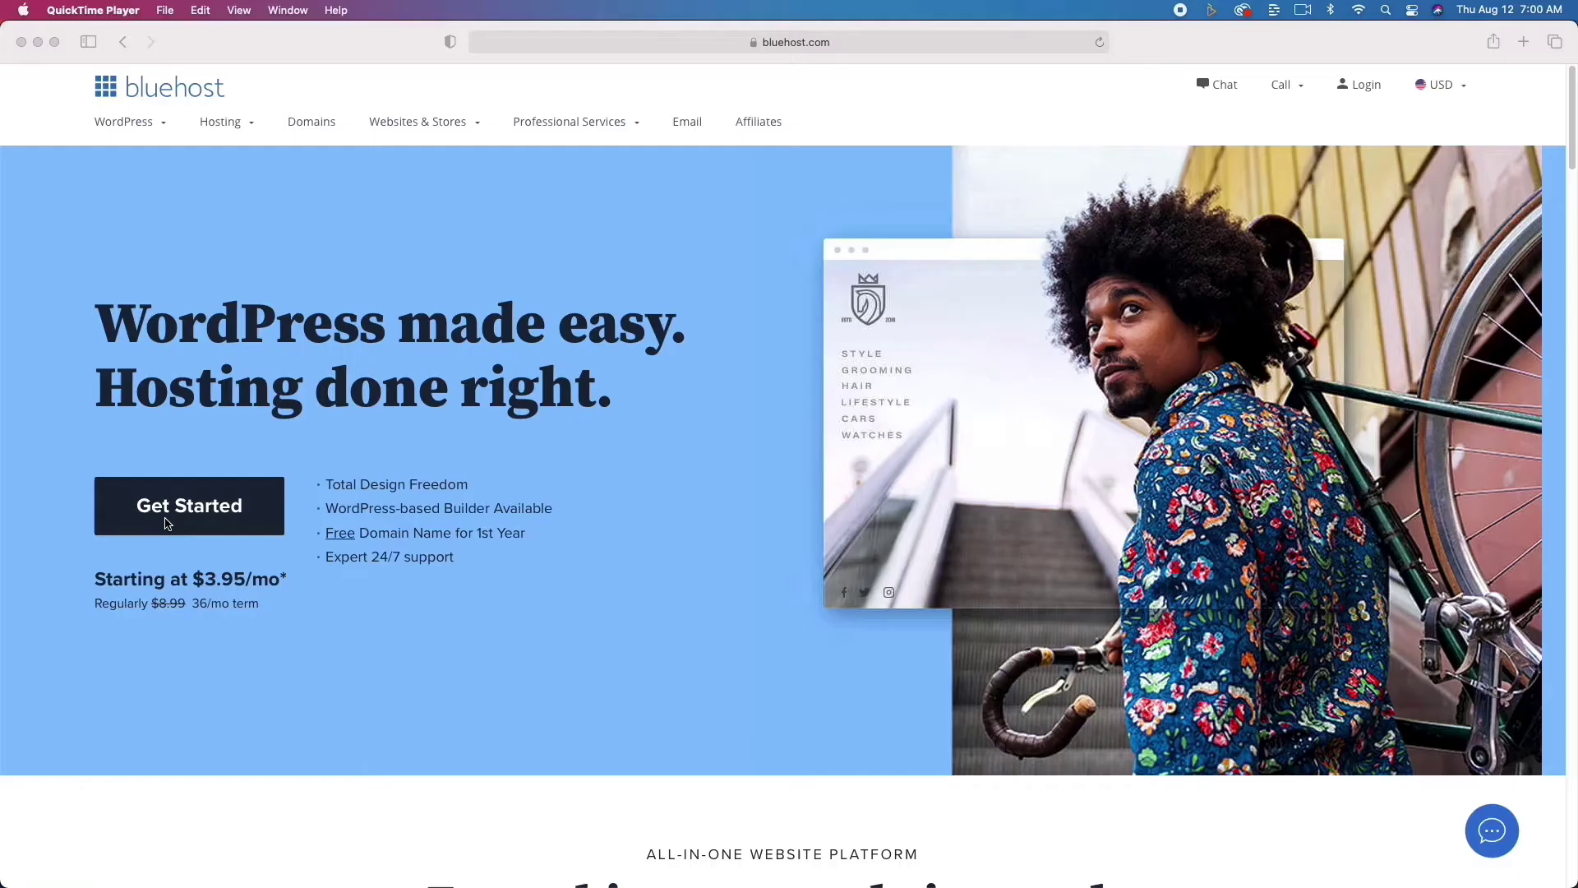
{"action": "left_click", "coordinate": [173, 520]}
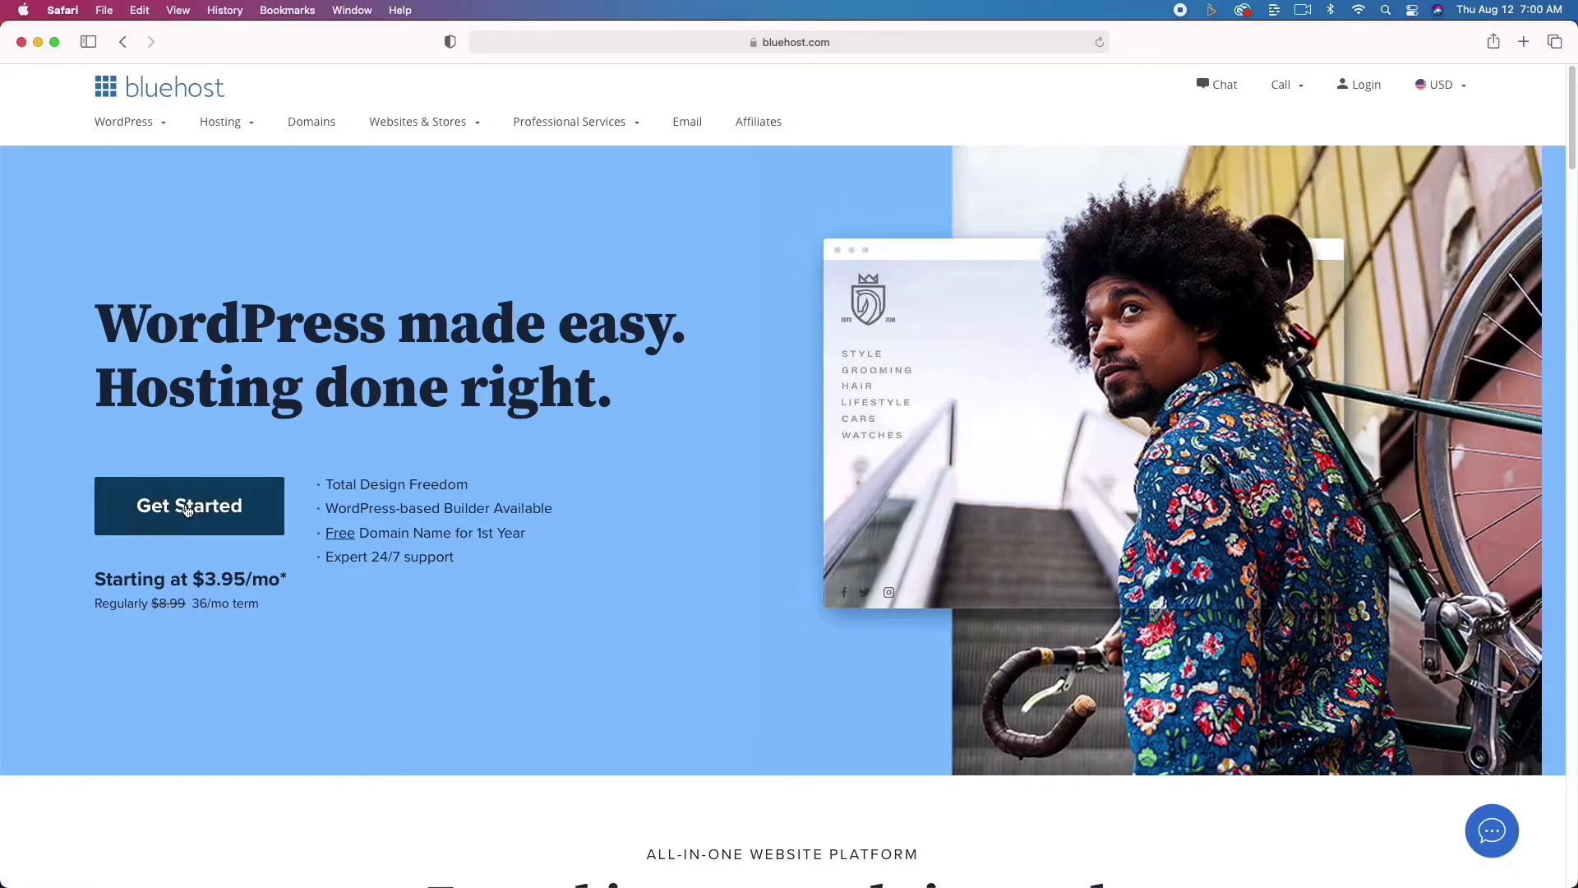
Compare Bluehost's pricing plans and choose Basic at $3.95/mo on the 36-month term.
{"action": "left_click", "coordinate": [187, 510]}
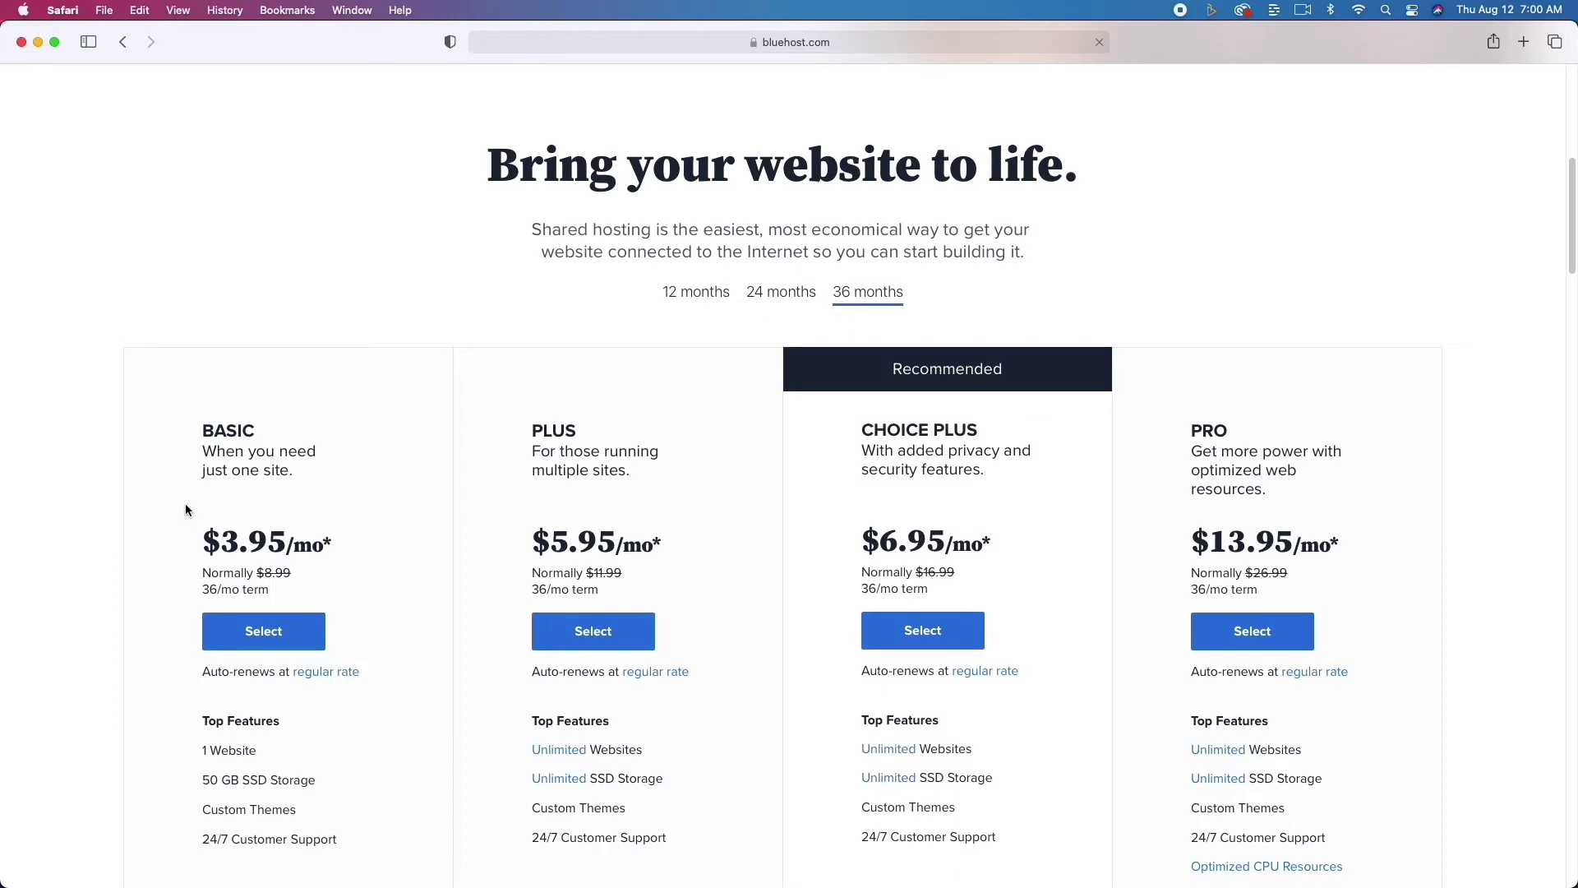
{"action": "scroll", "coordinate": [186, 509], "scroll_direction": "down", "scroll_amount": 2}
{"action": "scroll", "coordinate": [186, 510], "scroll_direction": "down", "scroll_amount": 5}
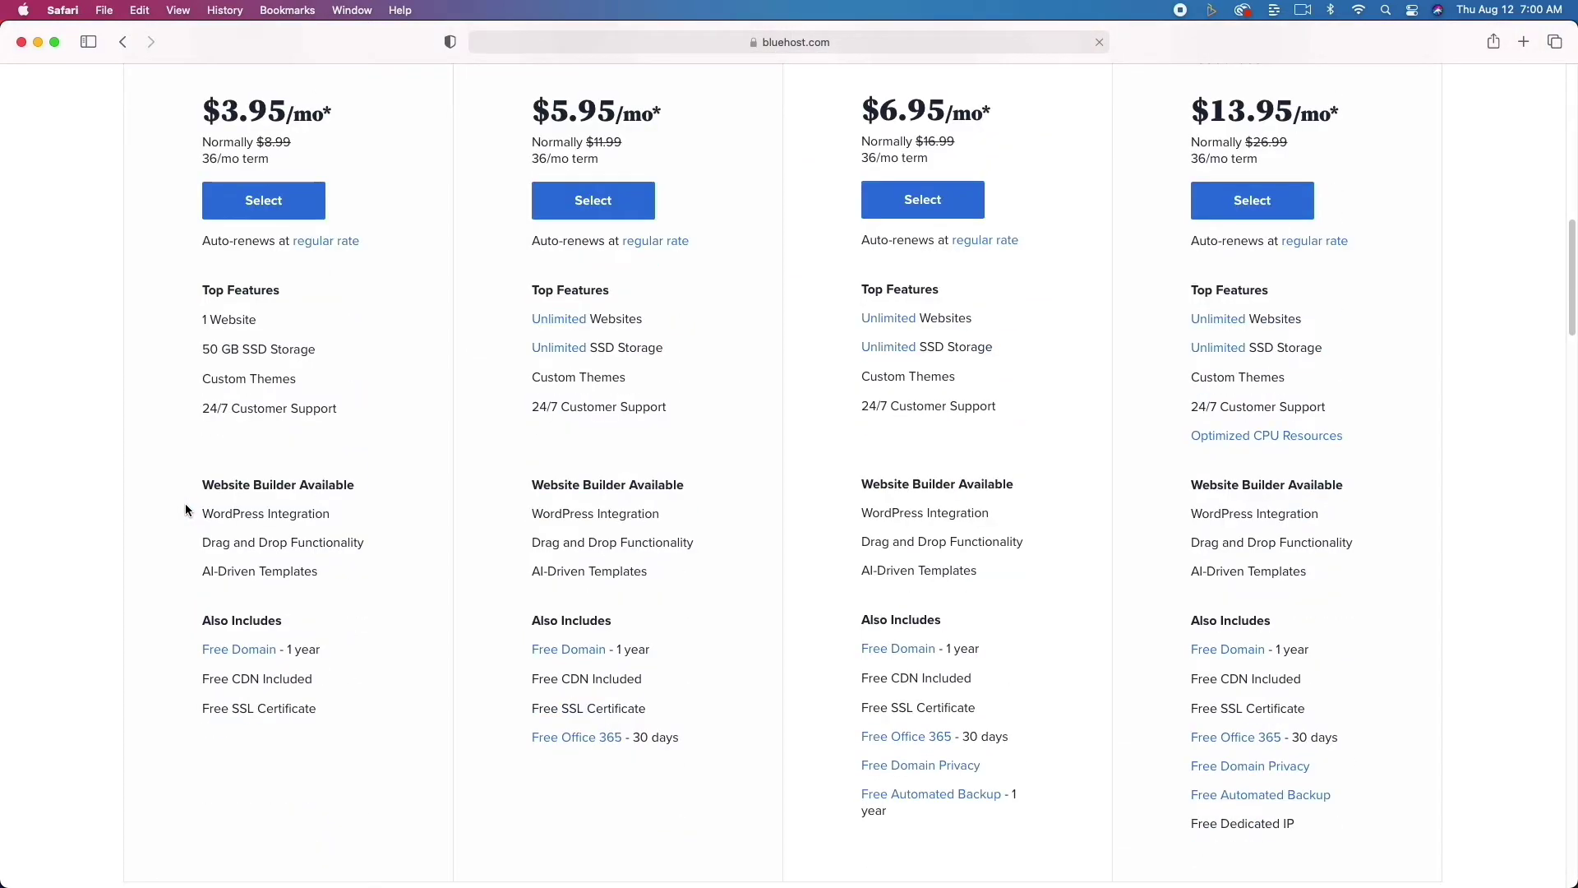
{"action": "scroll", "coordinate": [185, 510], "scroll_direction": "up", "scroll_amount": 3}
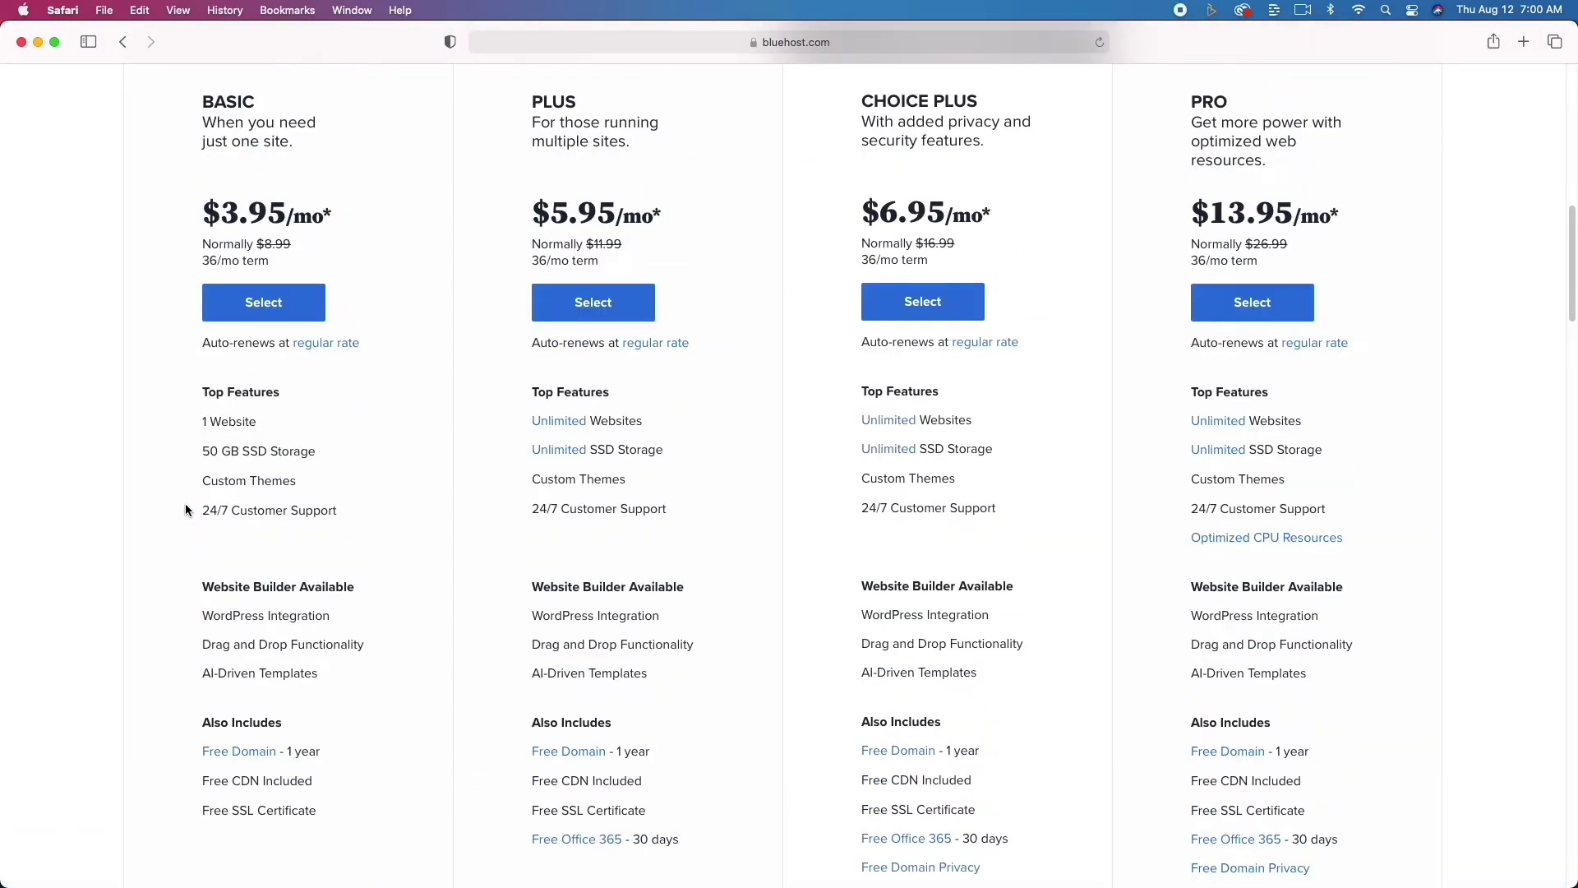
{"action": "scroll", "coordinate": [185, 509], "scroll_direction": "up", "scroll_amount": 1}
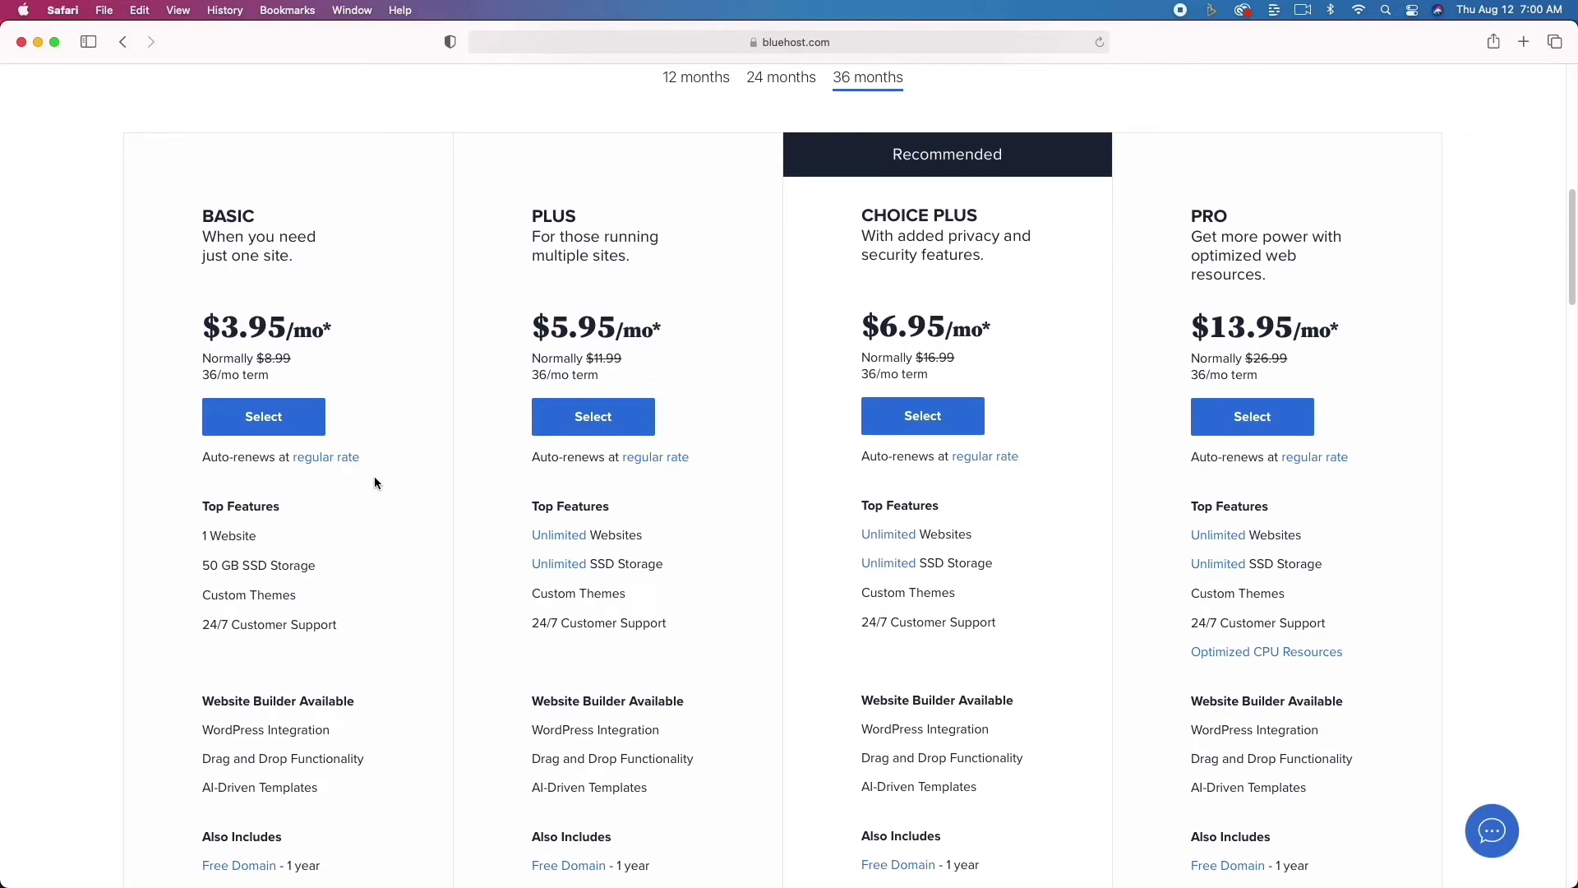
{"action": "left_click", "coordinate": [293, 413]}
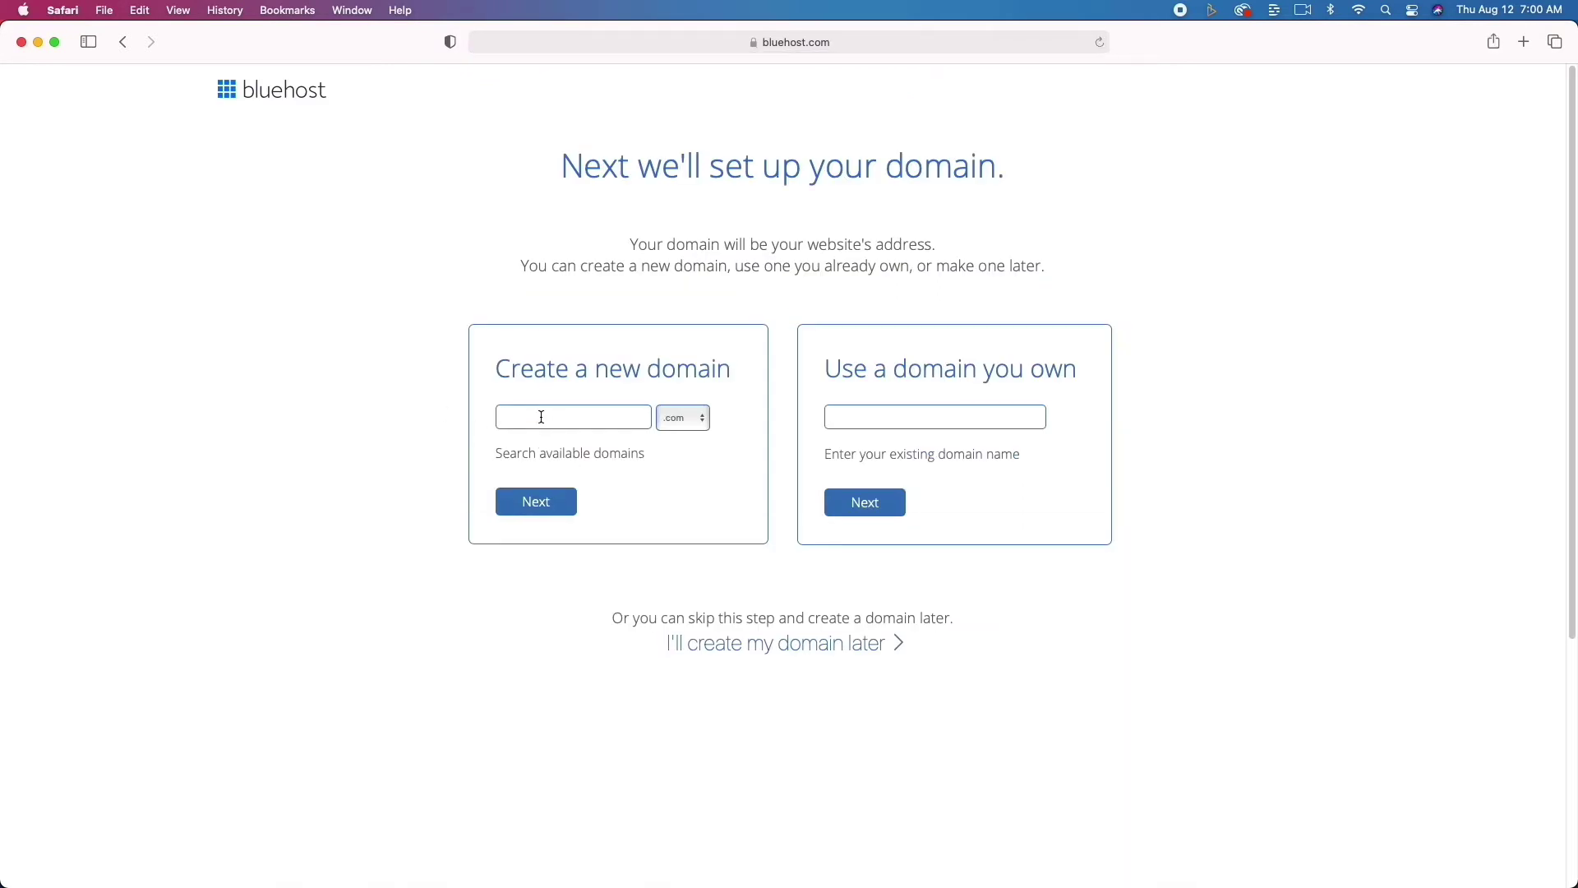
Check whether the domain webhostingreview.com is available.
{"action": "type", "text": "webhostingreview"}
{"action": "key", "text": "Return"}
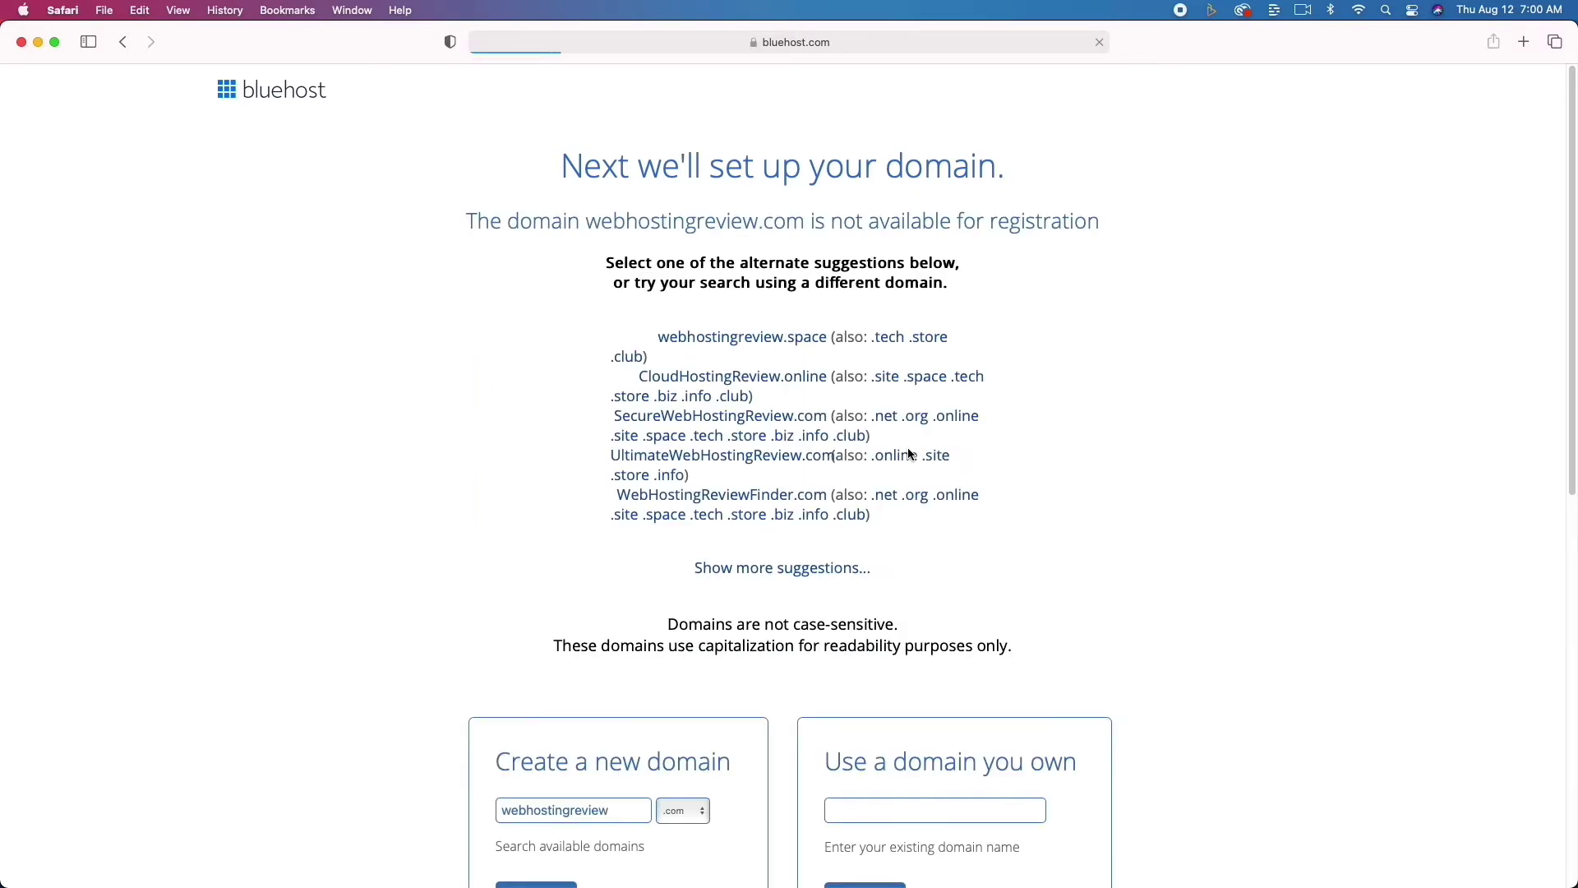
{"action": "scroll", "coordinate": [806, 392], "scroll_direction": "down", "scroll_amount": 5}
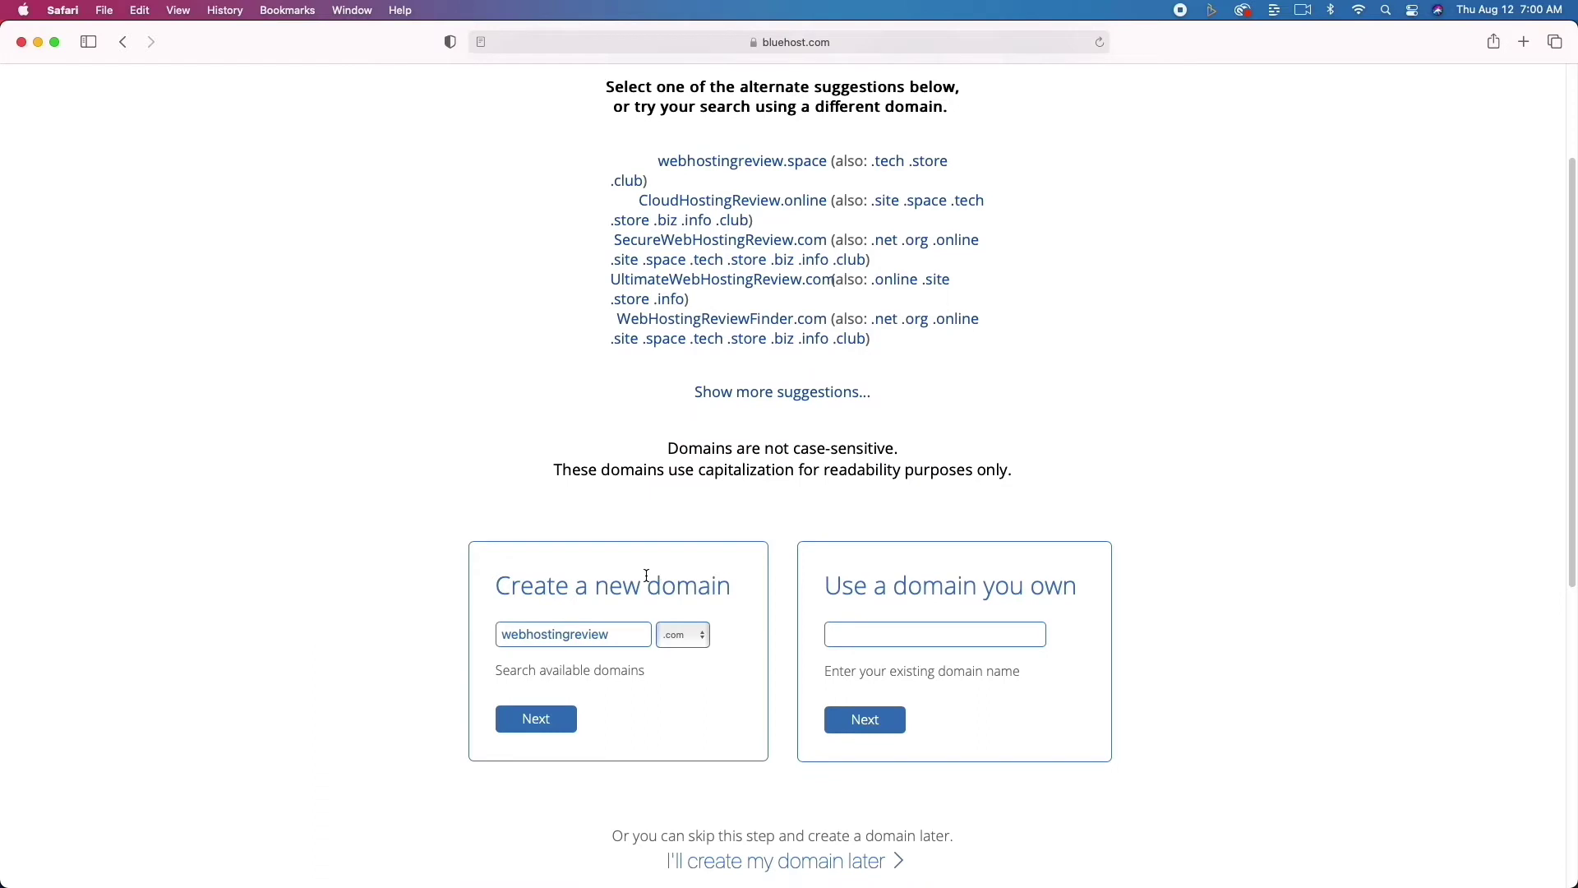
Change the domain to webhostingrewinds.com and confirm it is available.
{"action": "left_click", "coordinate": [580, 638]}
{"action": "key", "text": "shift+End"}
{"action": "type", "text": "winds"}
{"action": "left_click", "coordinate": [546, 715]}
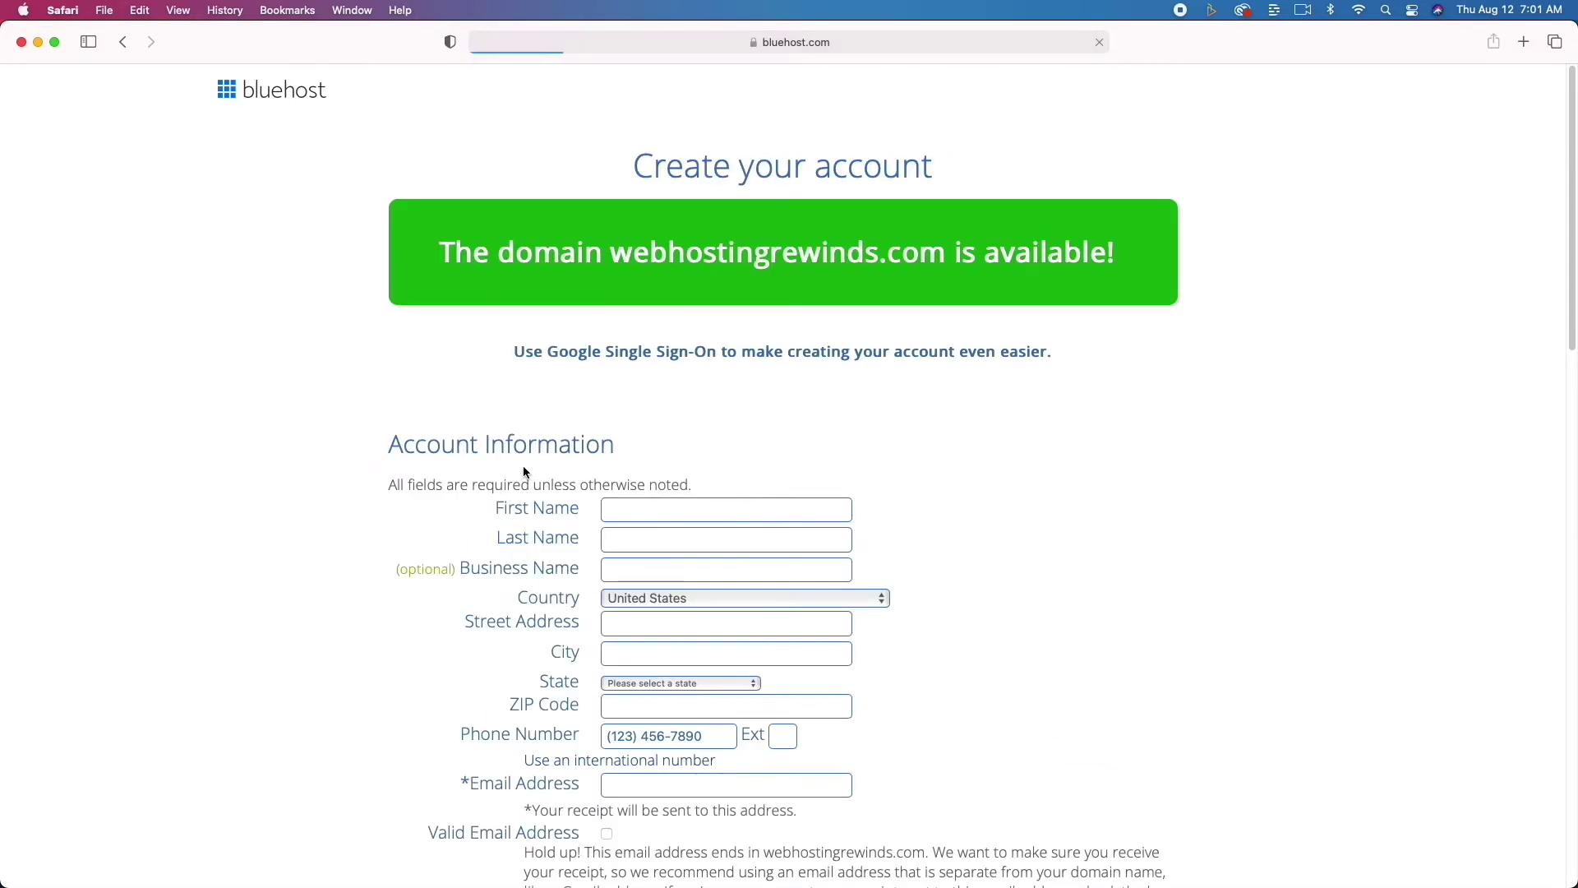
Review the account form's Basic 36-month package, extras and $225.84 total.
{"action": "scroll", "coordinate": [365, 474], "scroll_direction": "down", "scroll_amount": 4}
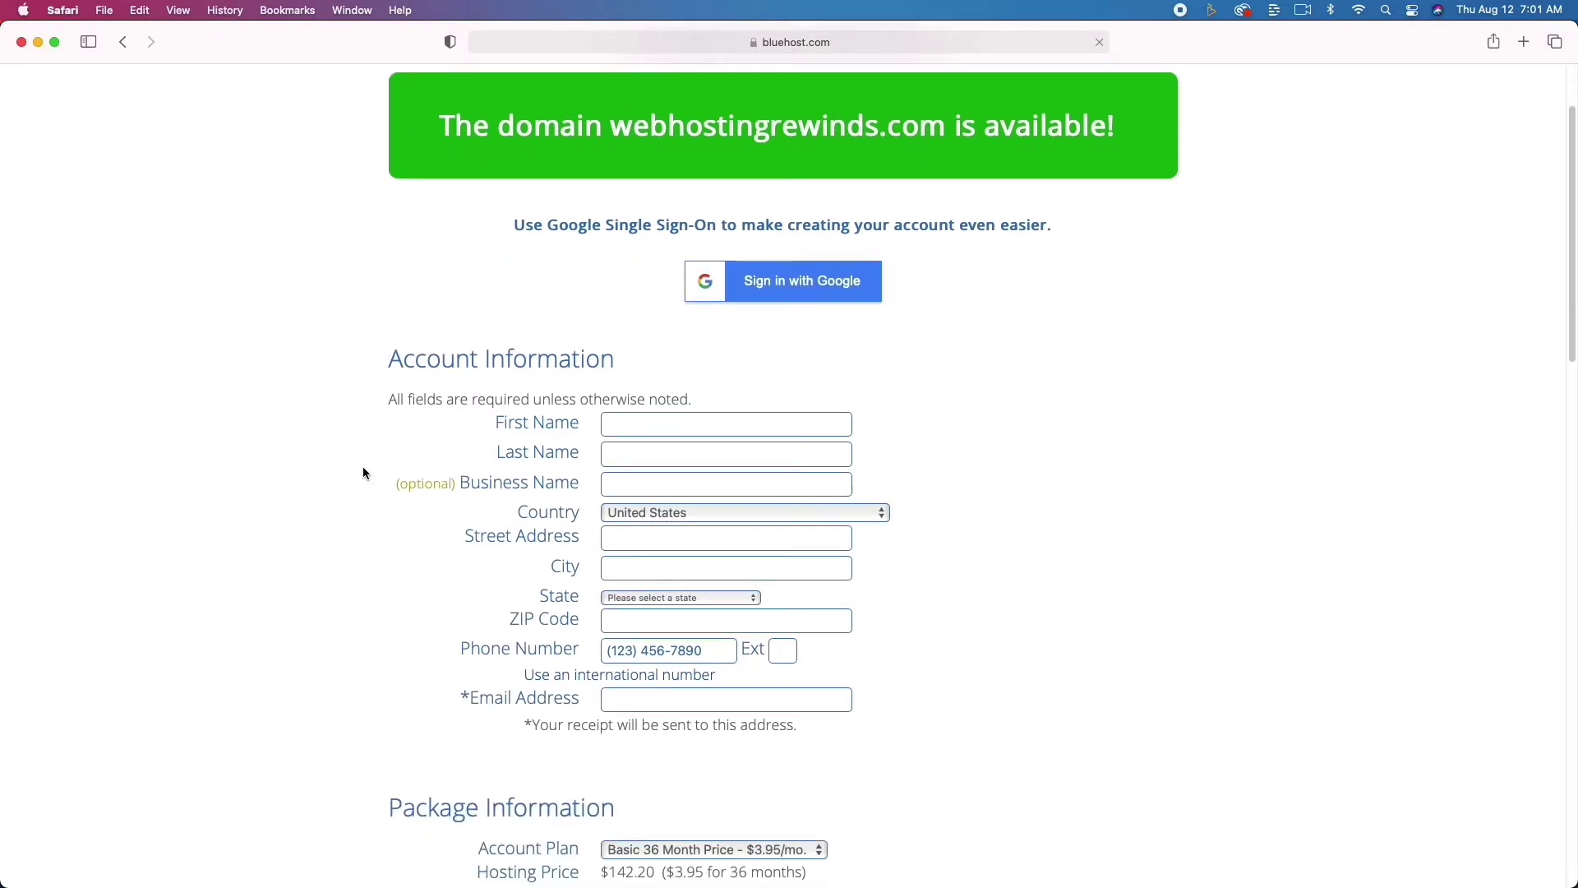
{"action": "scroll", "coordinate": [364, 474], "scroll_direction": "down", "scroll_amount": 1}
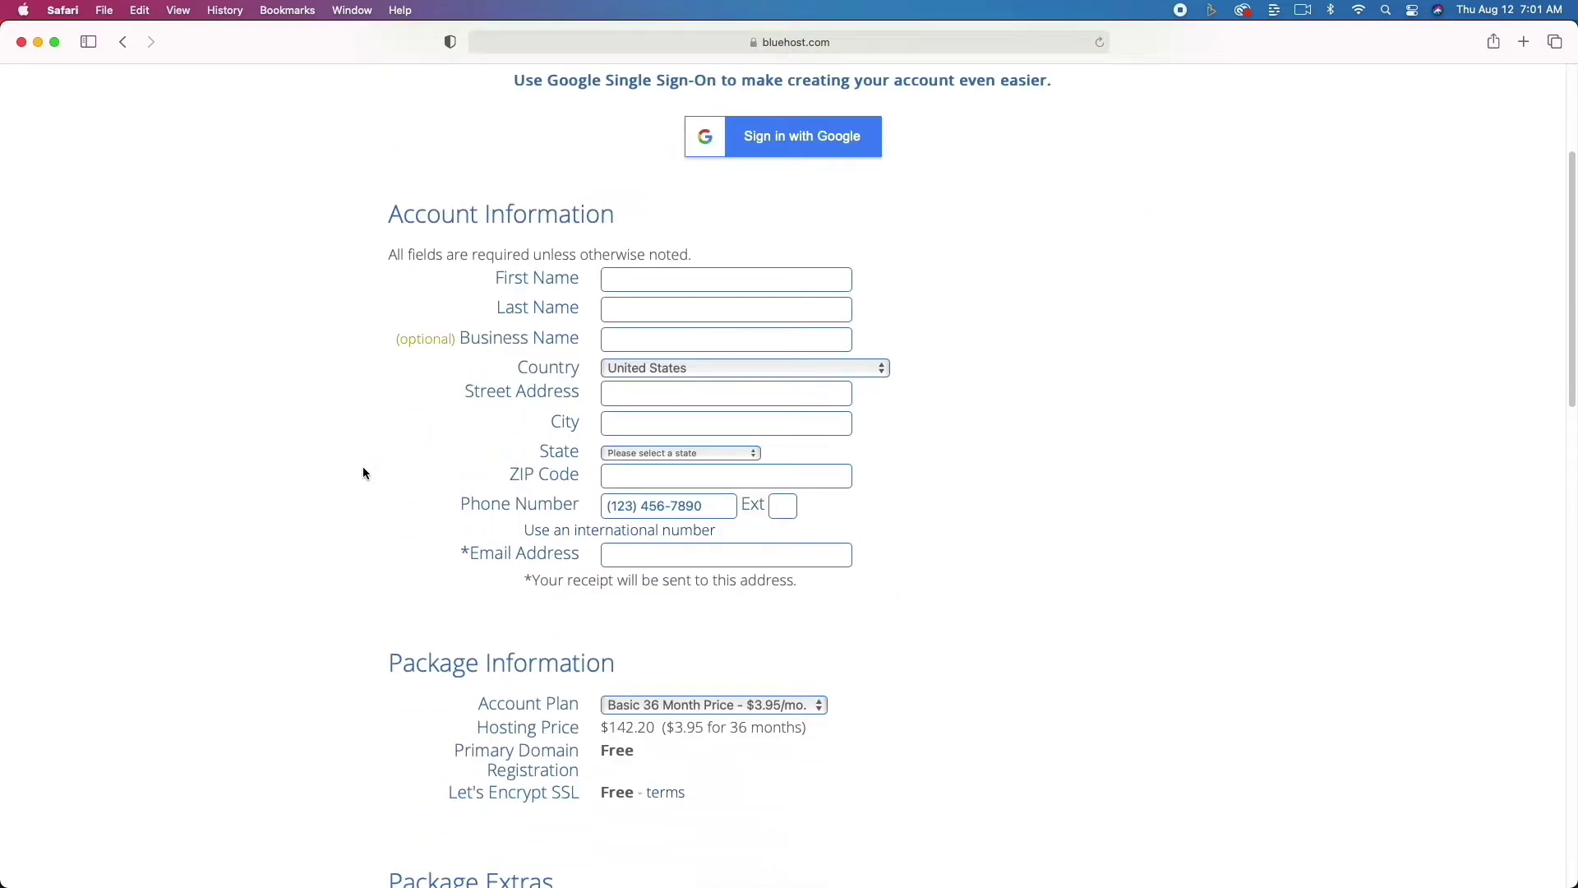
{"action": "scroll", "coordinate": [364, 473], "scroll_direction": "down", "scroll_amount": 7}
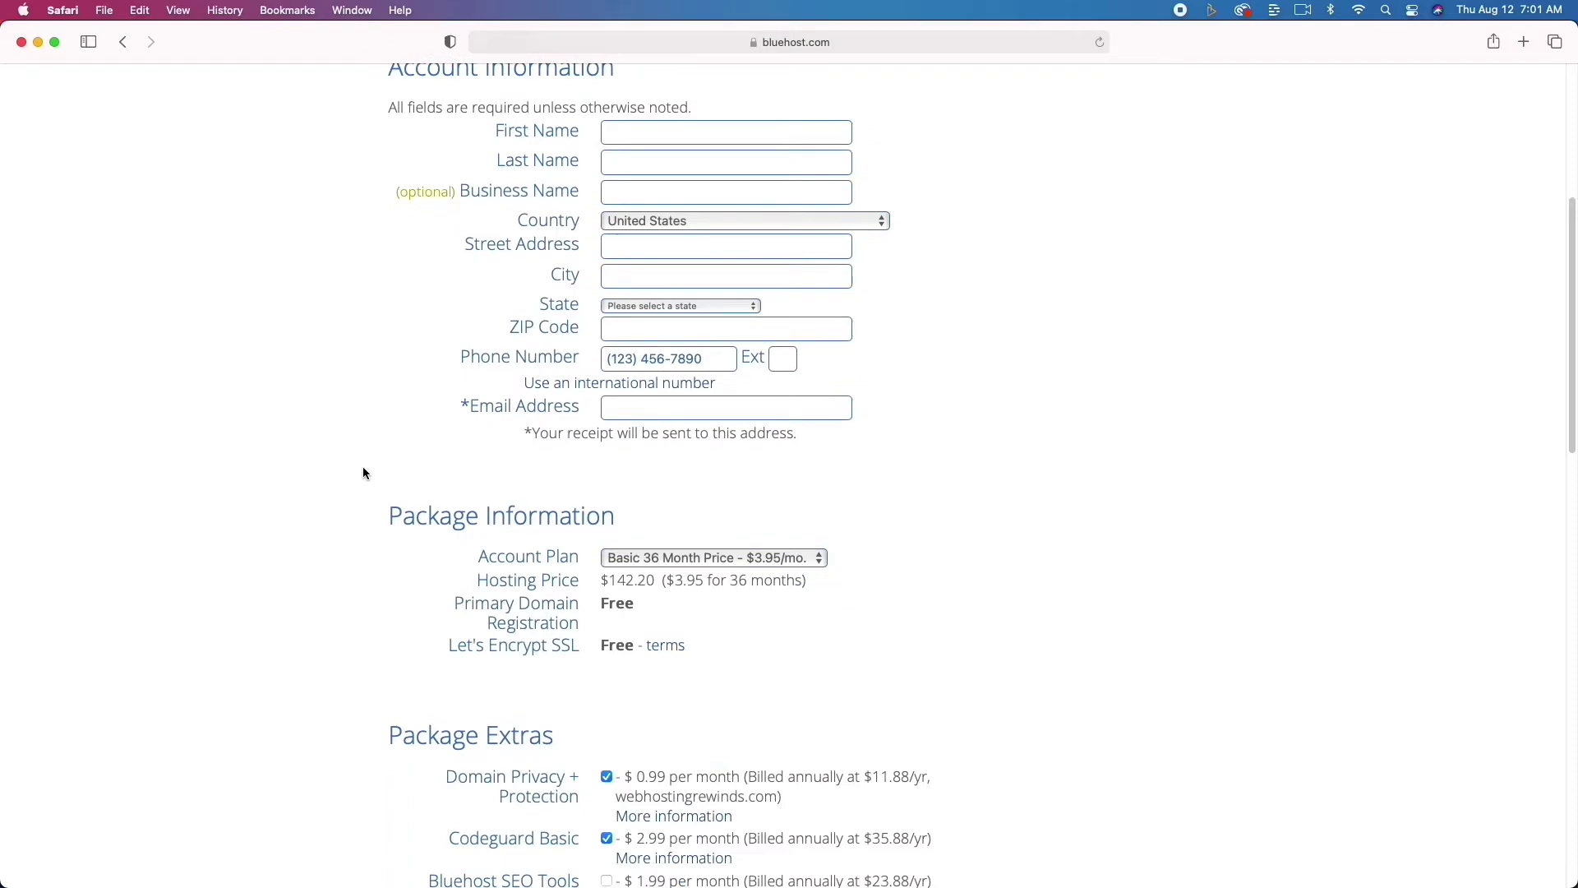
{"action": "scroll", "coordinate": [364, 474], "scroll_direction": "down", "scroll_amount": 5}
{"action": "scroll", "coordinate": [364, 473], "scroll_direction": "up", "scroll_amount": 18}
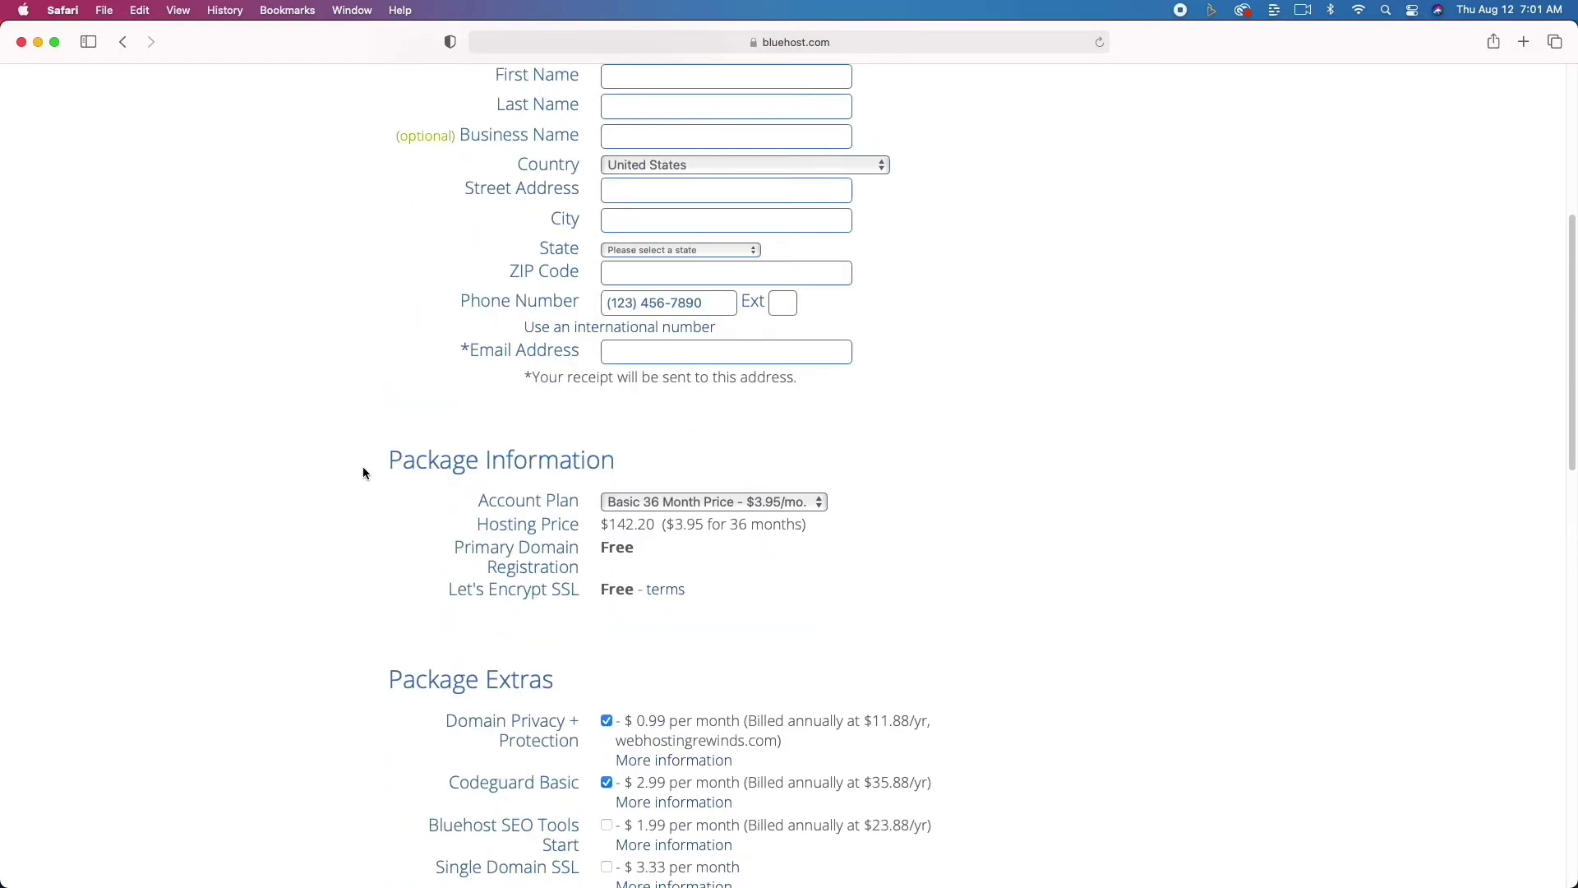
{"action": "scroll", "coordinate": [364, 473], "scroll_direction": "down", "scroll_amount": 5}
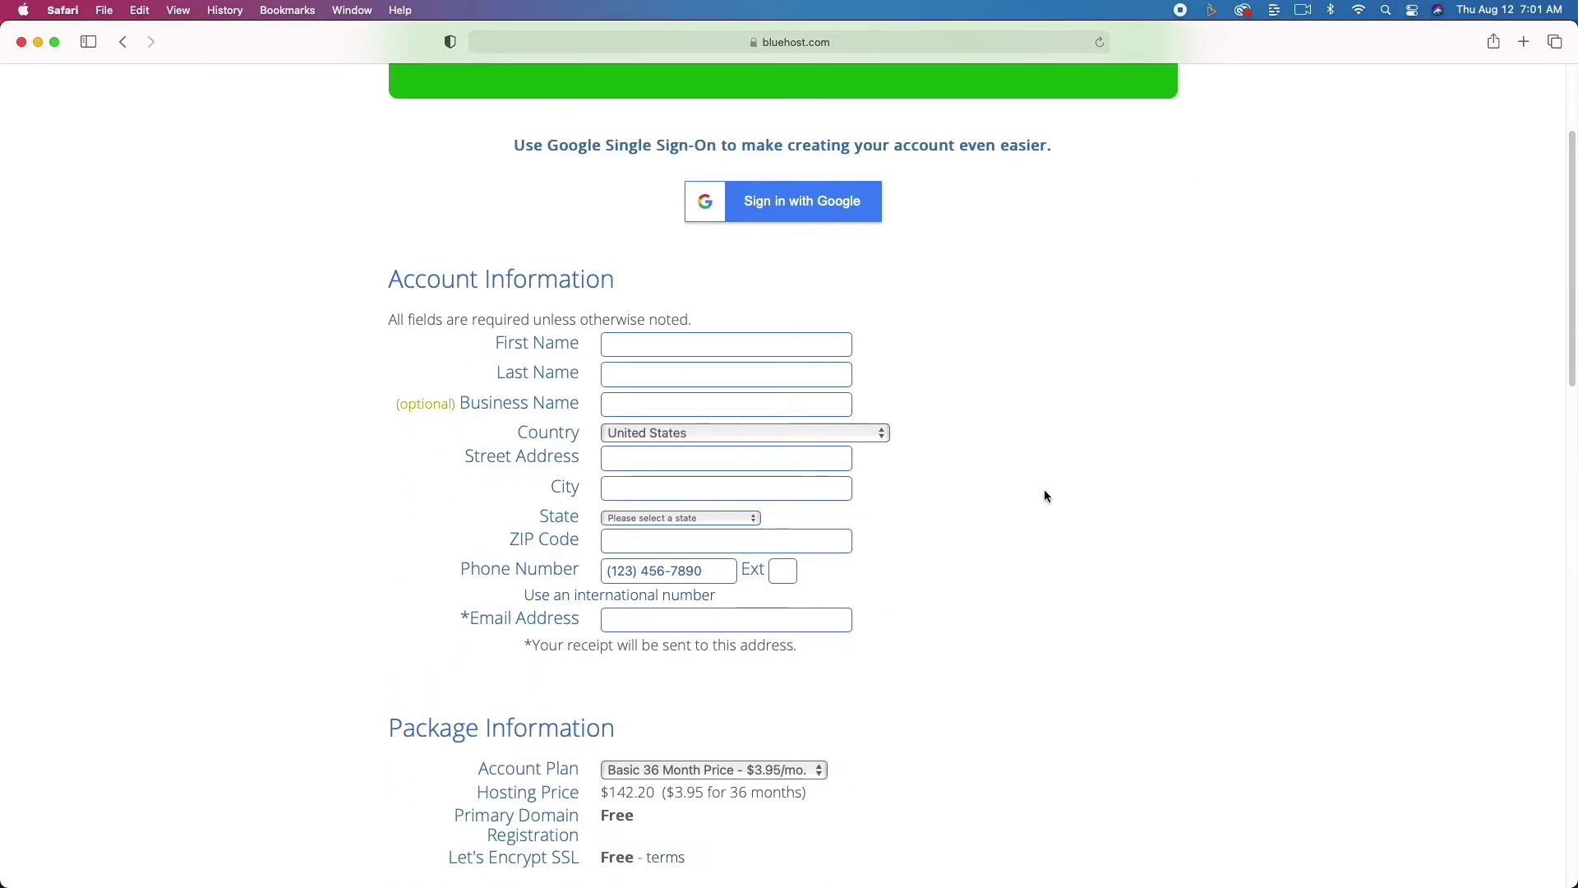
{"action": "scroll", "coordinate": [944, 567], "scroll_direction": "down", "scroll_amount": 10}
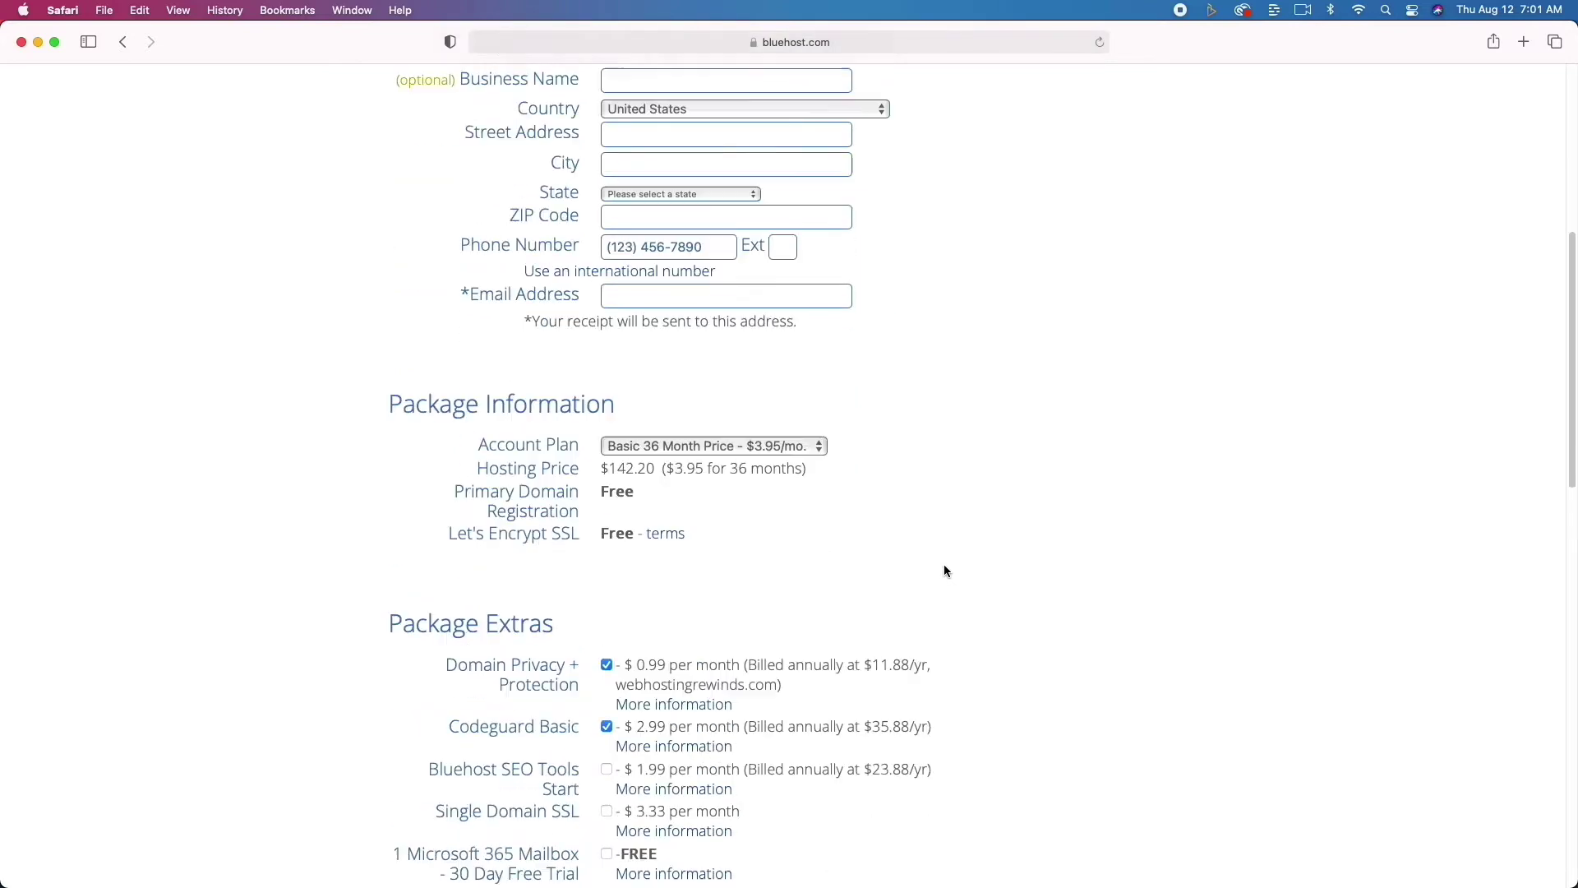
{"action": "scroll", "coordinate": [944, 567], "scroll_direction": "down", "scroll_amount": 5}
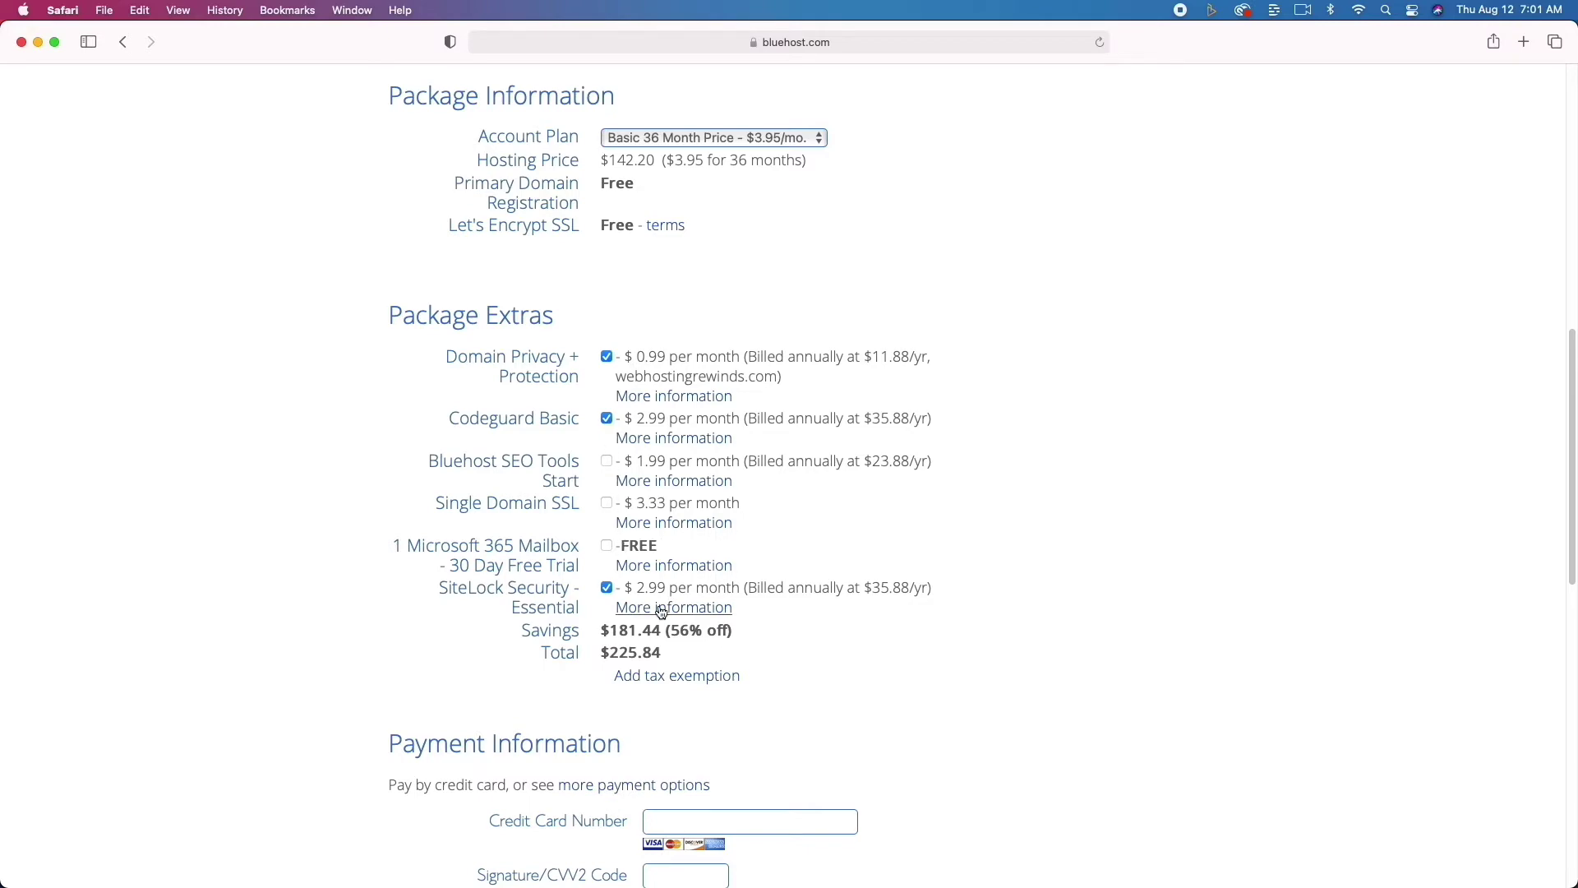
{"action": "scroll", "coordinate": [704, 721], "scroll_direction": "down", "scroll_amount": 8}
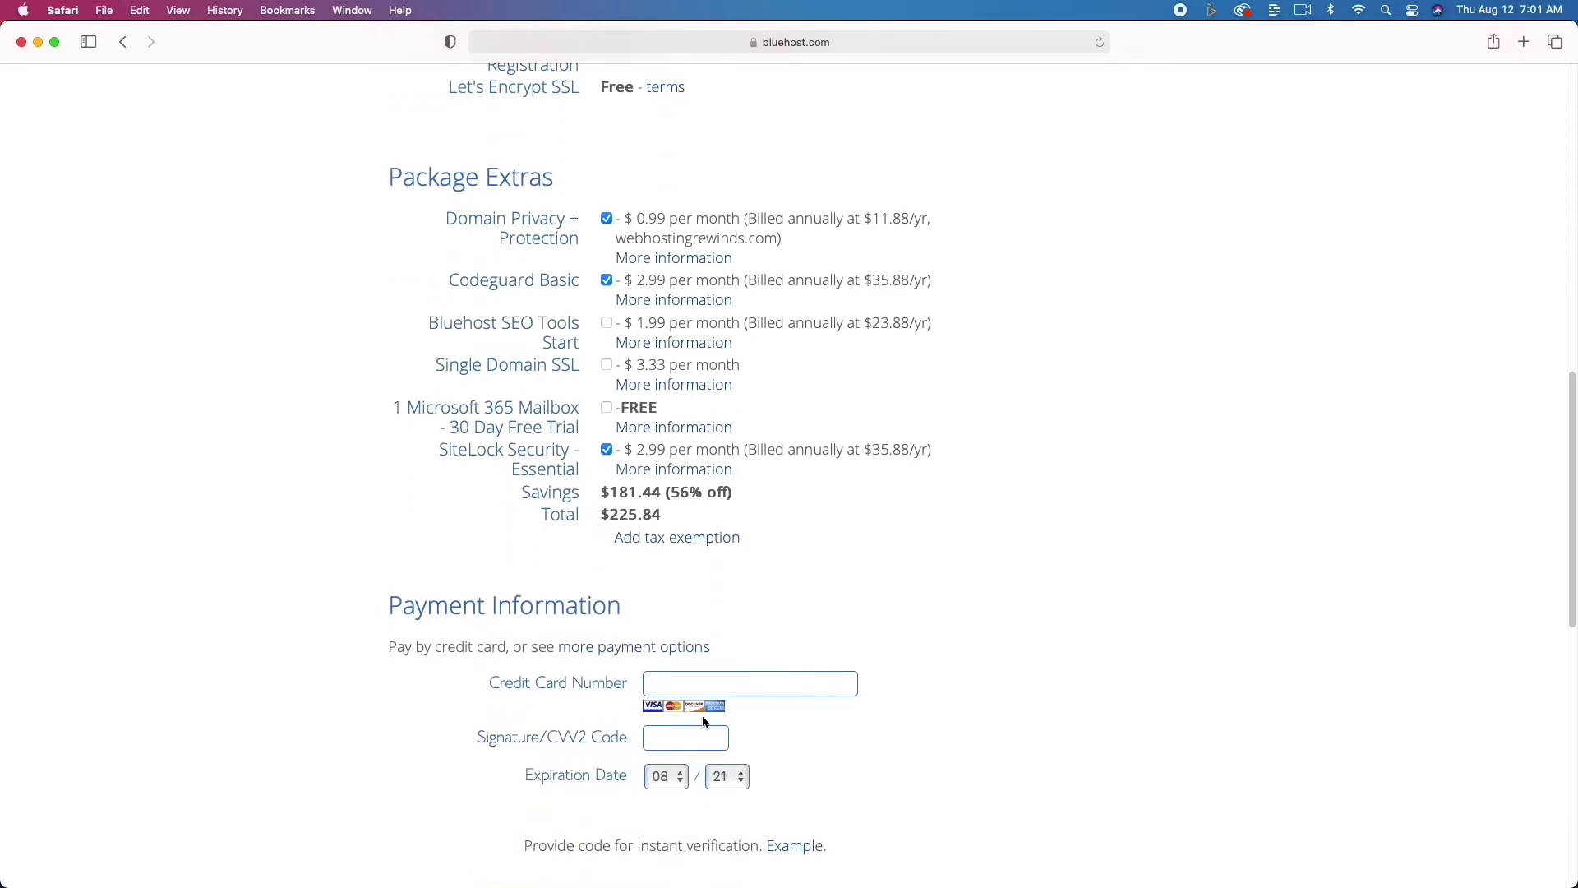
{"action": "scroll", "coordinate": [703, 717], "scroll_direction": "down", "scroll_amount": 4}
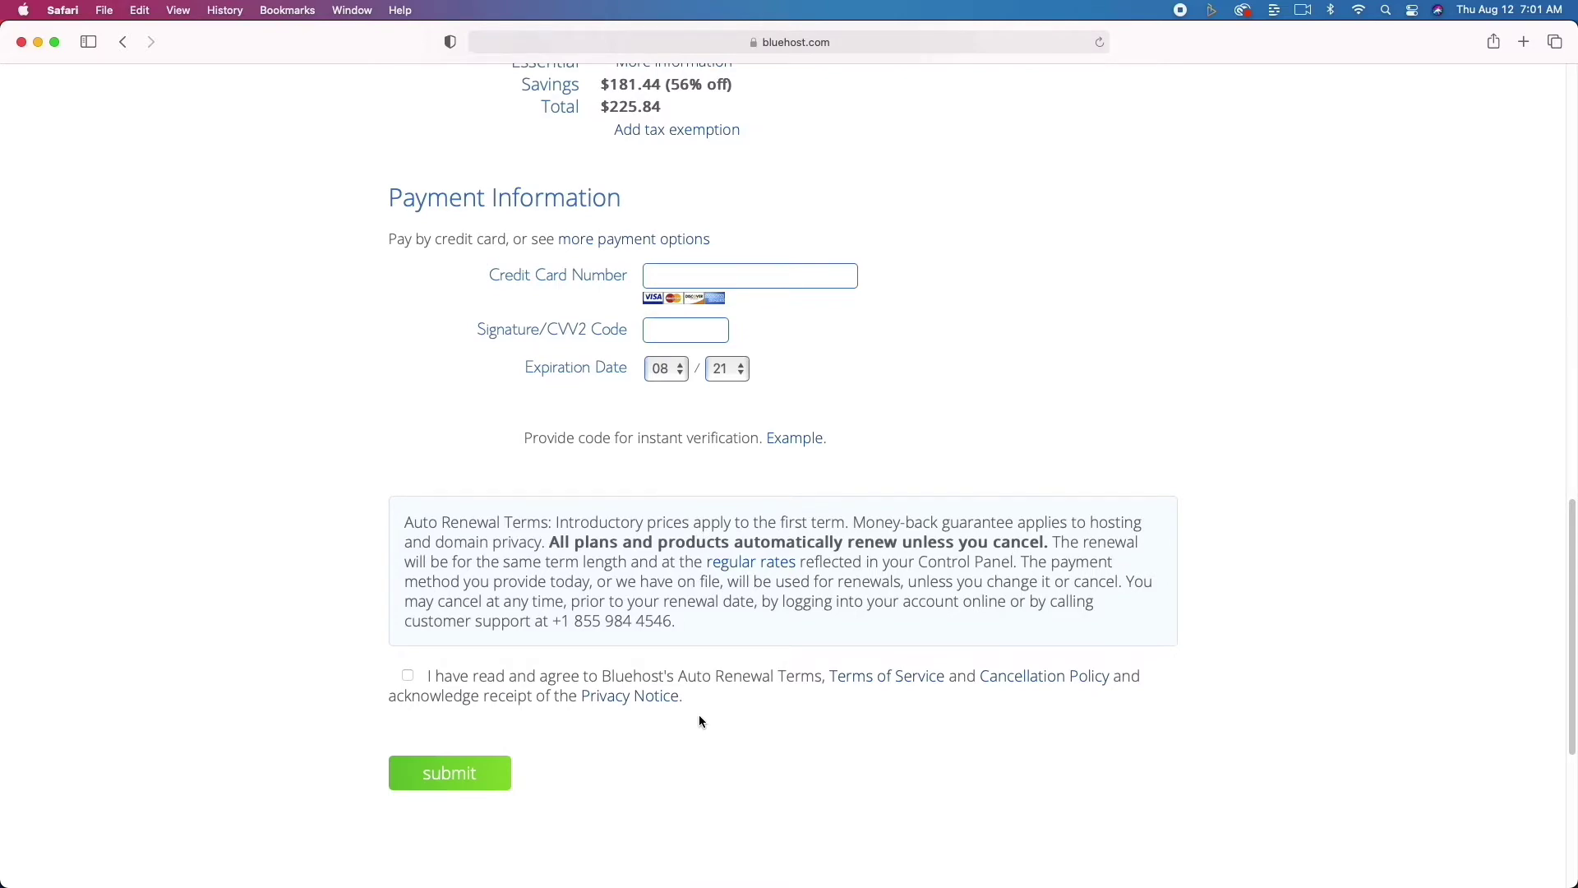
{"action": "scroll", "coordinate": [700, 721], "scroll_direction": "up", "scroll_amount": 20}
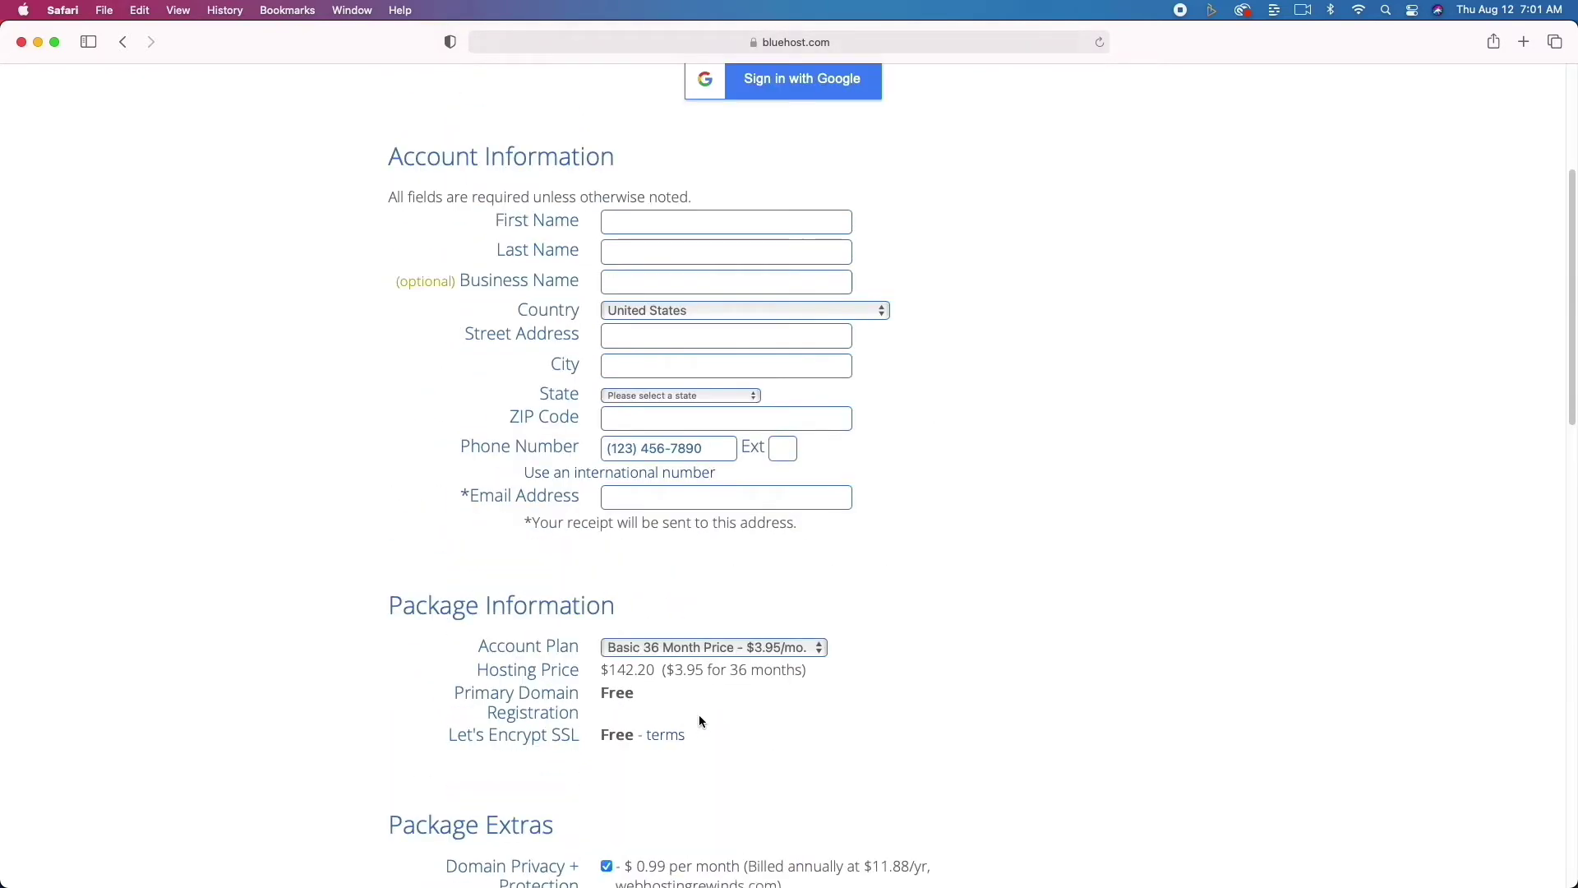
{"action": "scroll", "coordinate": [700, 717], "scroll_direction": "up", "scroll_amount": 7}
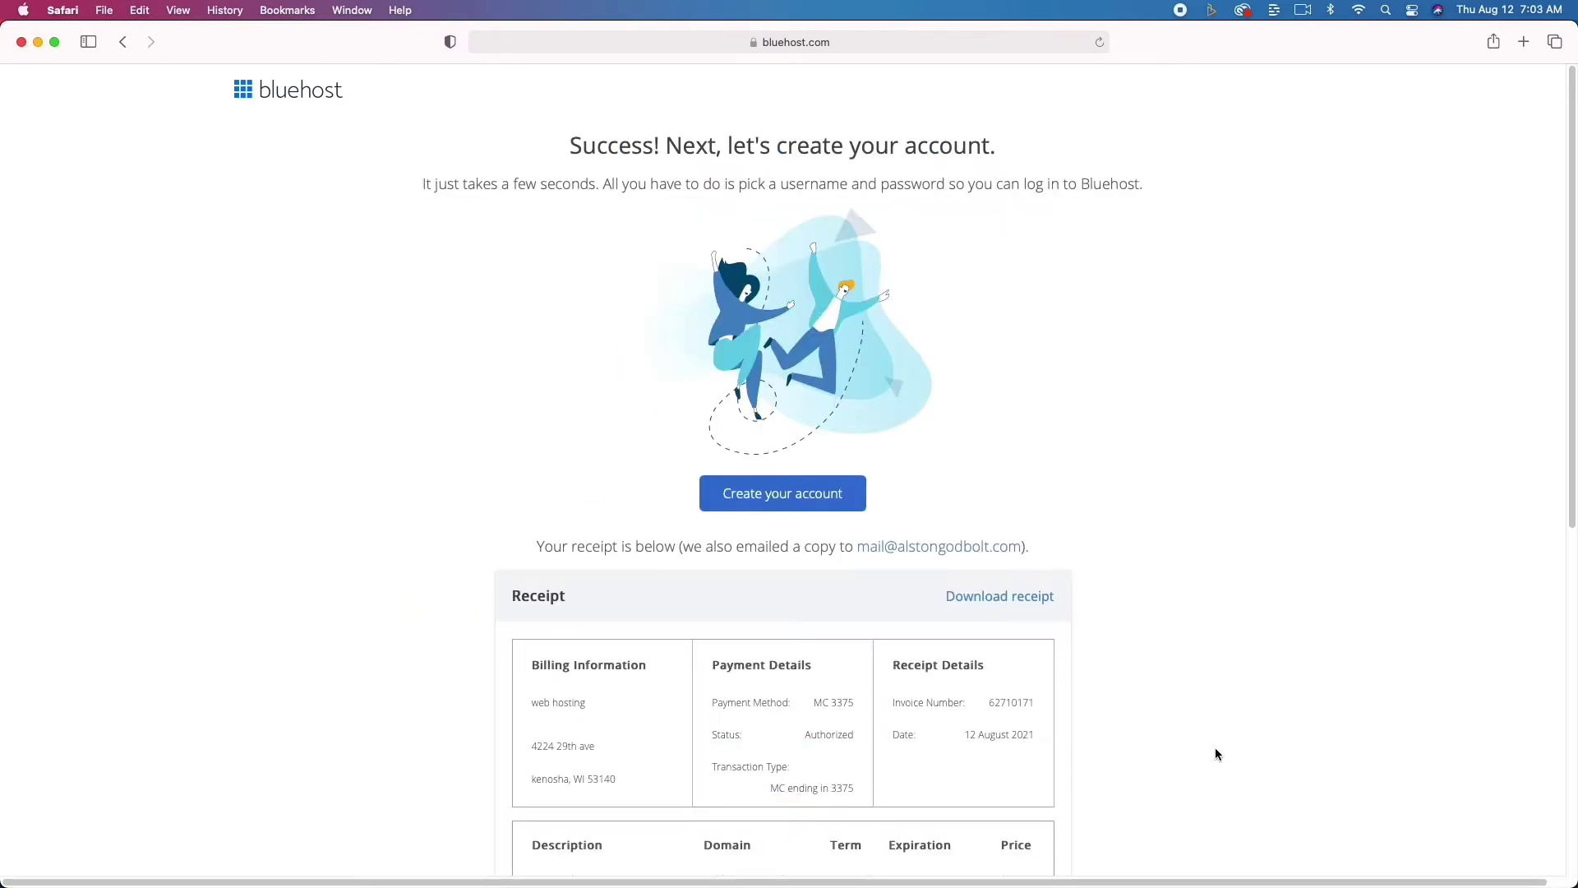
Set and confirm the account password, accept the Privacy Policy, and create the account.
{"action": "left_click", "coordinate": [816, 493]}
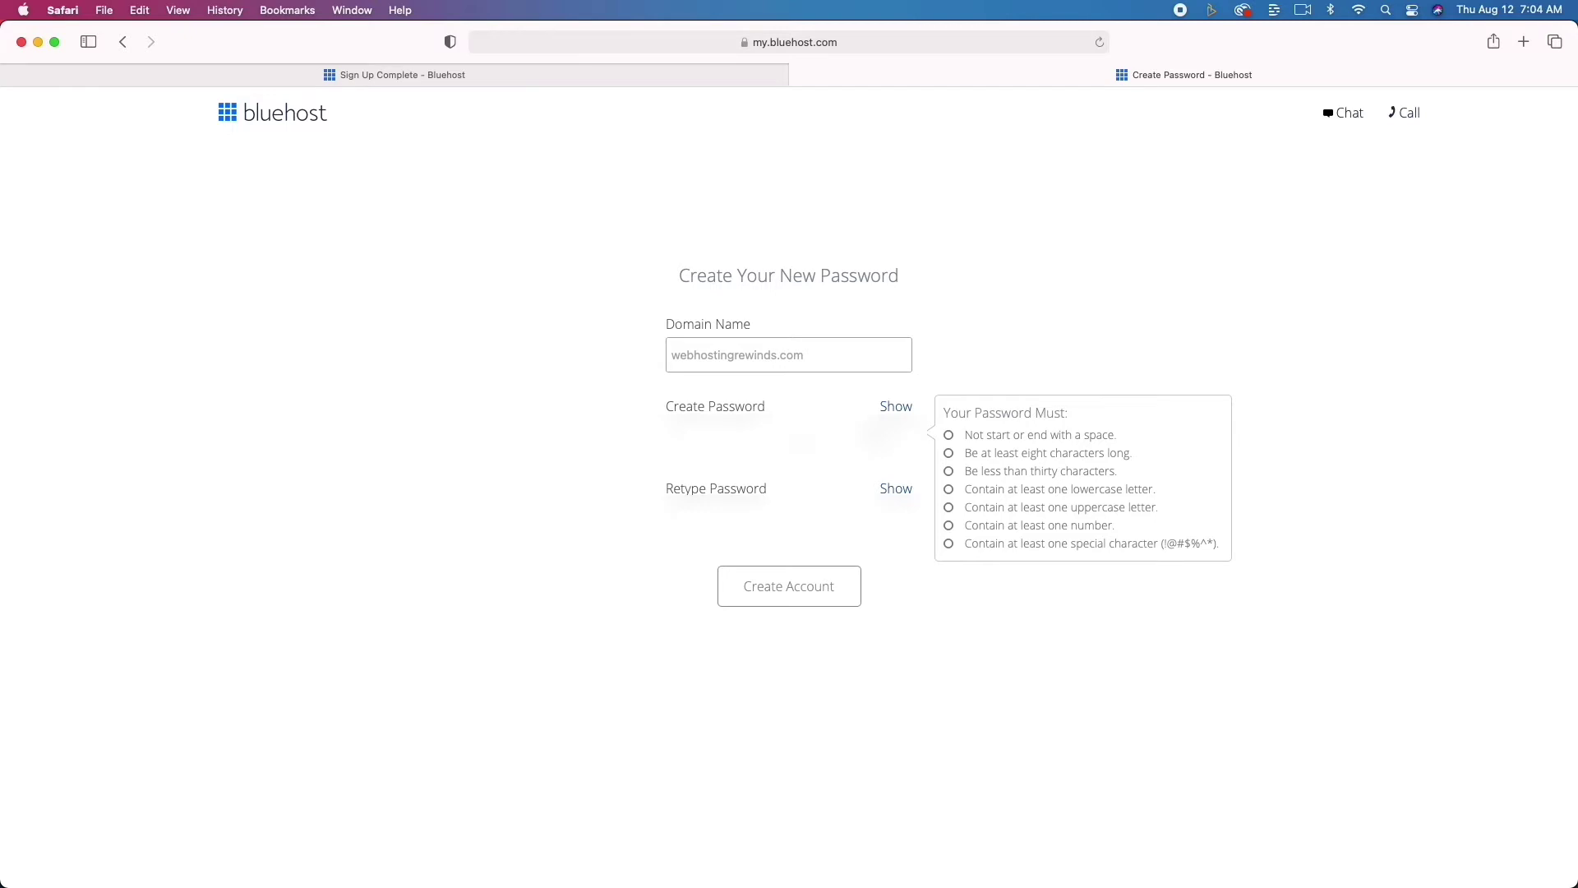
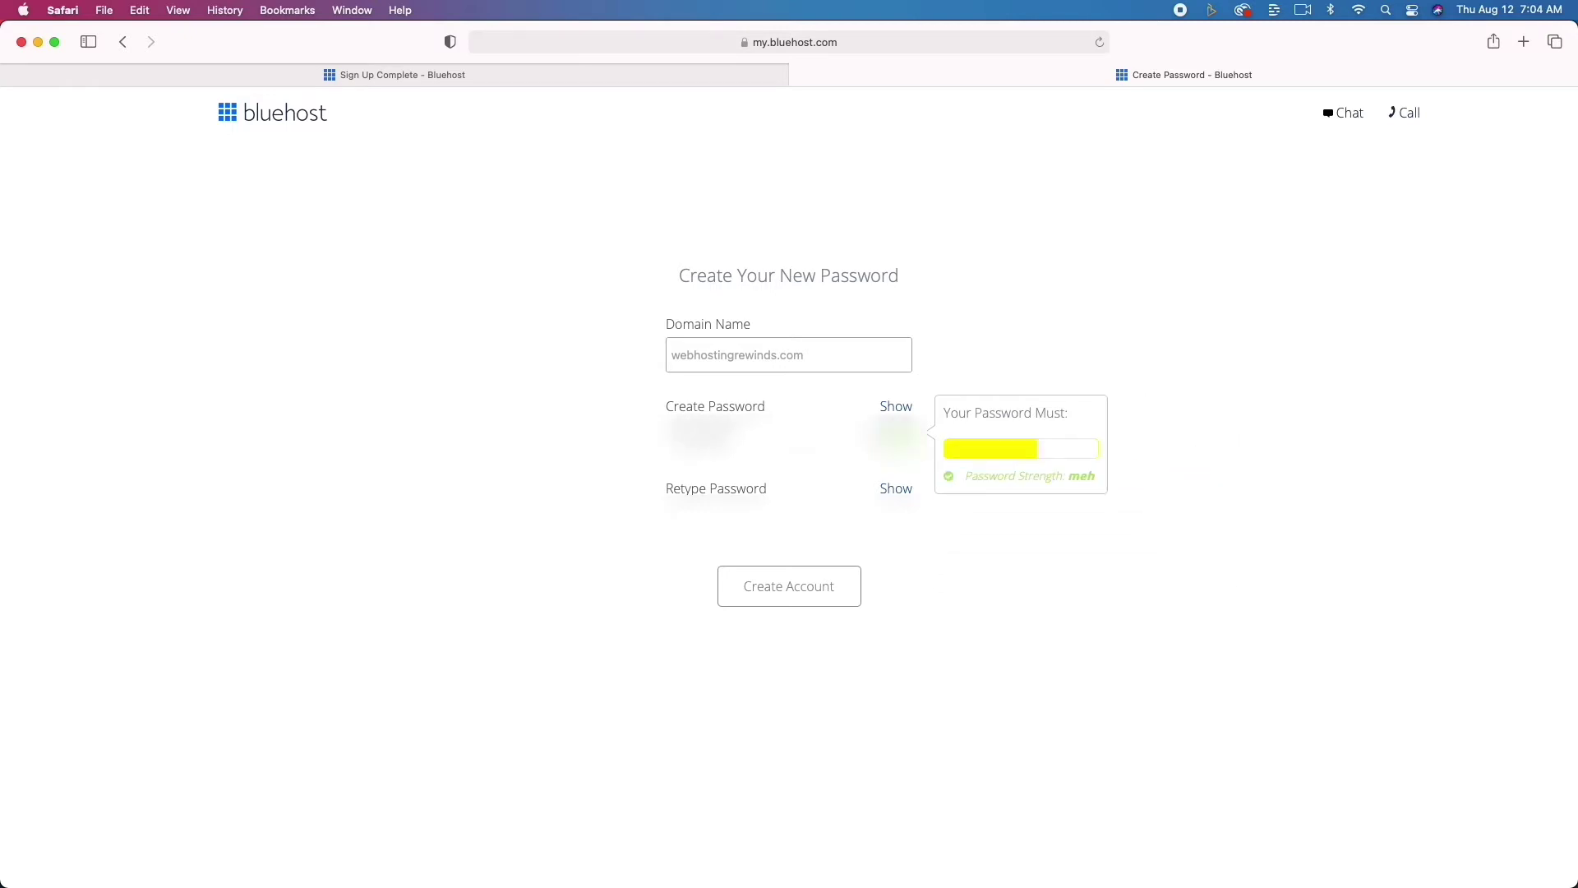
{"action": "key", "text": "Tab"}
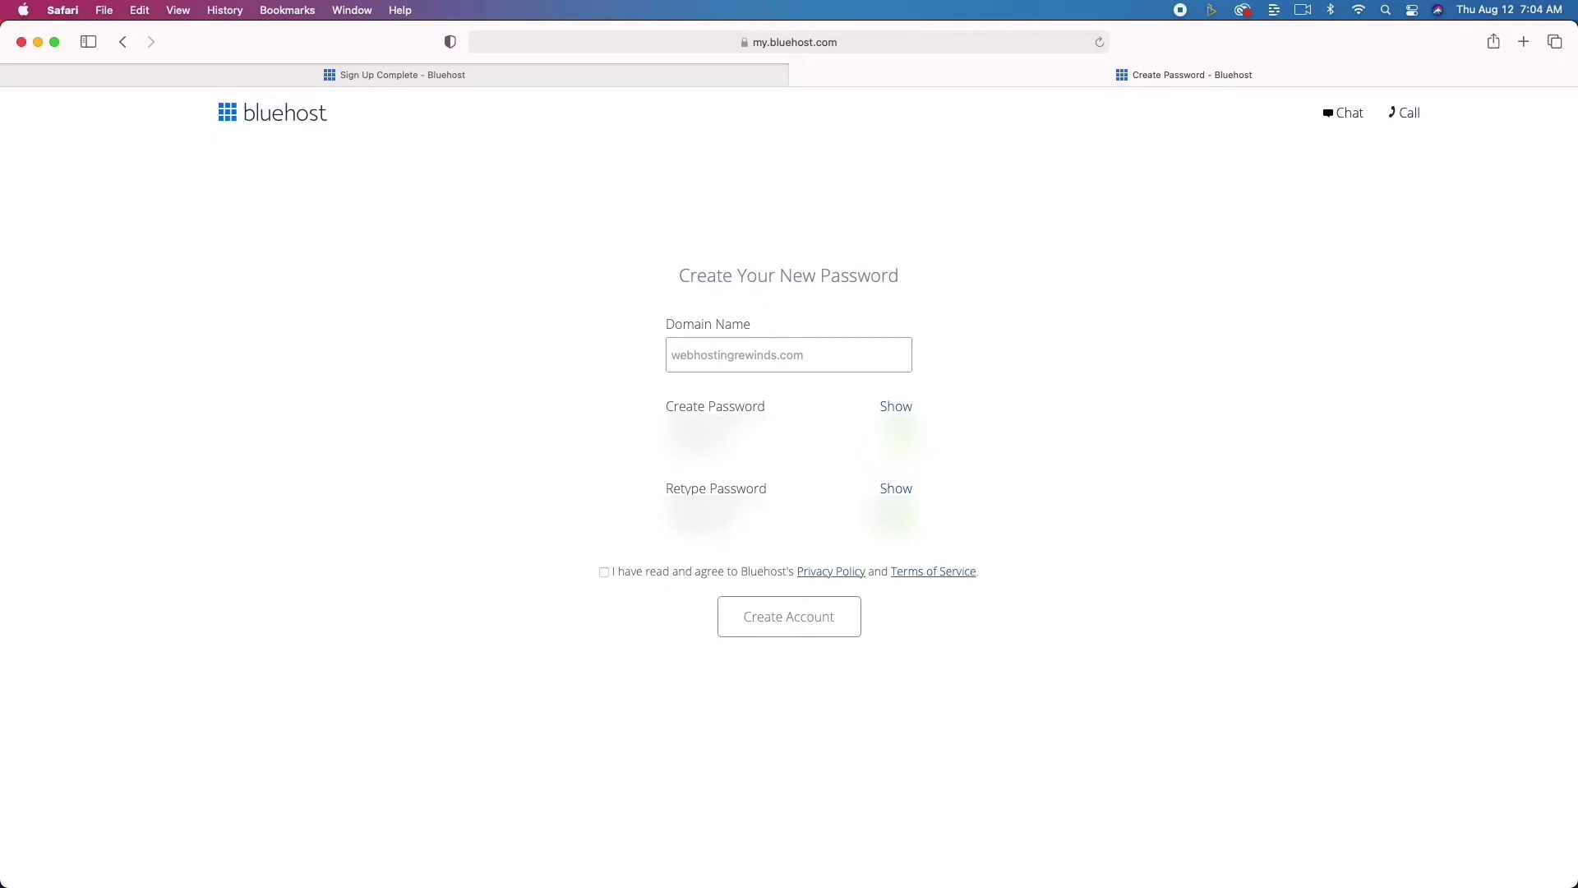
{"action": "left_click", "coordinate": [604, 572]}
{"action": "left_click", "coordinate": [789, 617]}
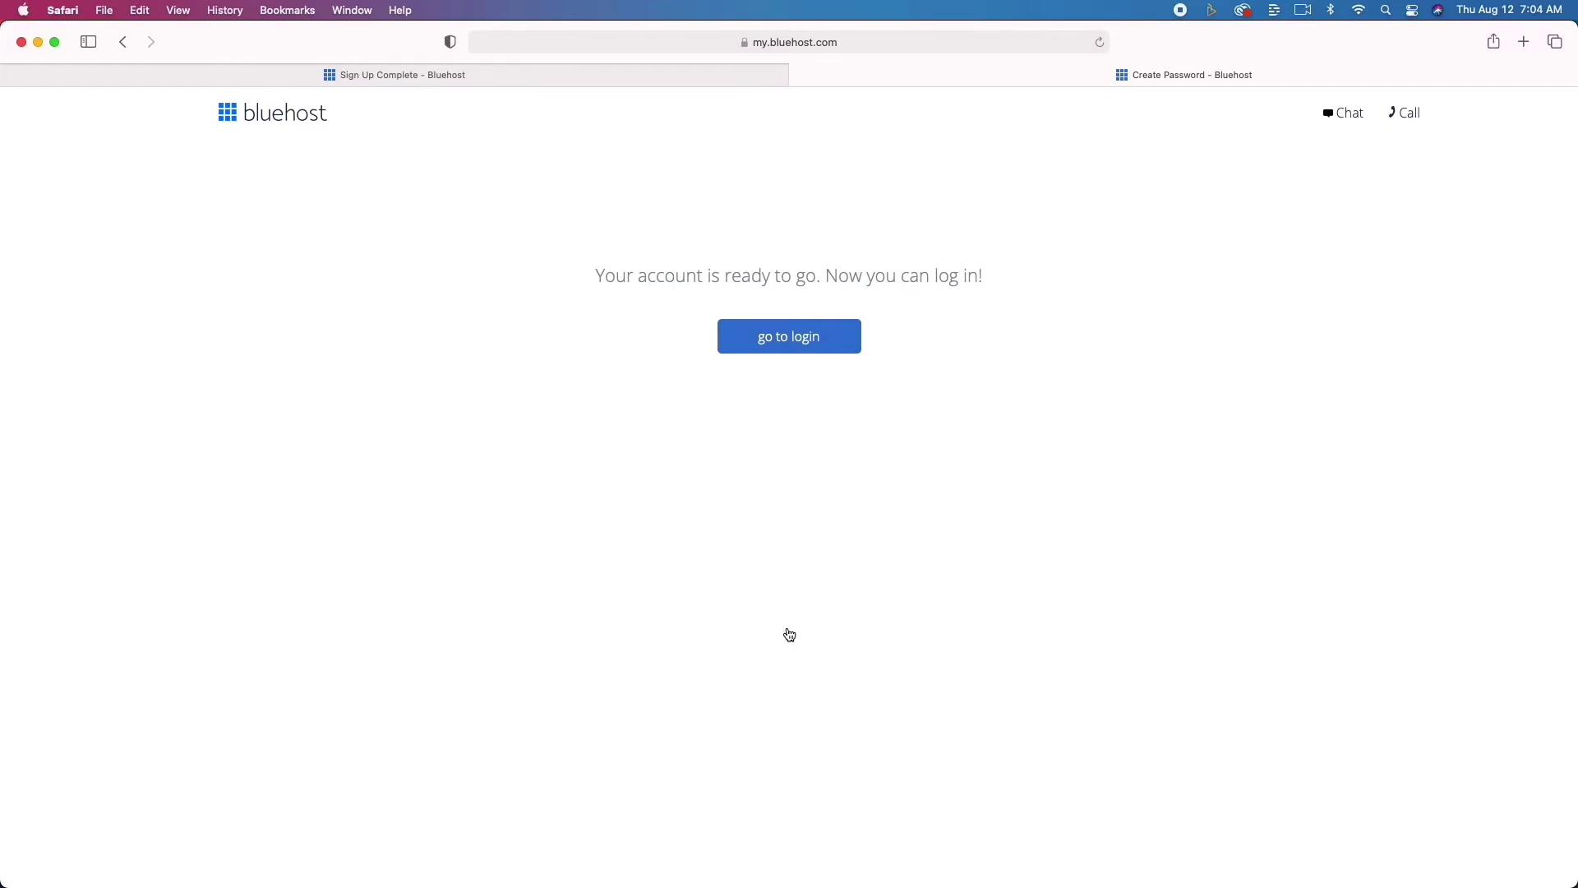
{"action": "left_click", "coordinate": [793, 339]}
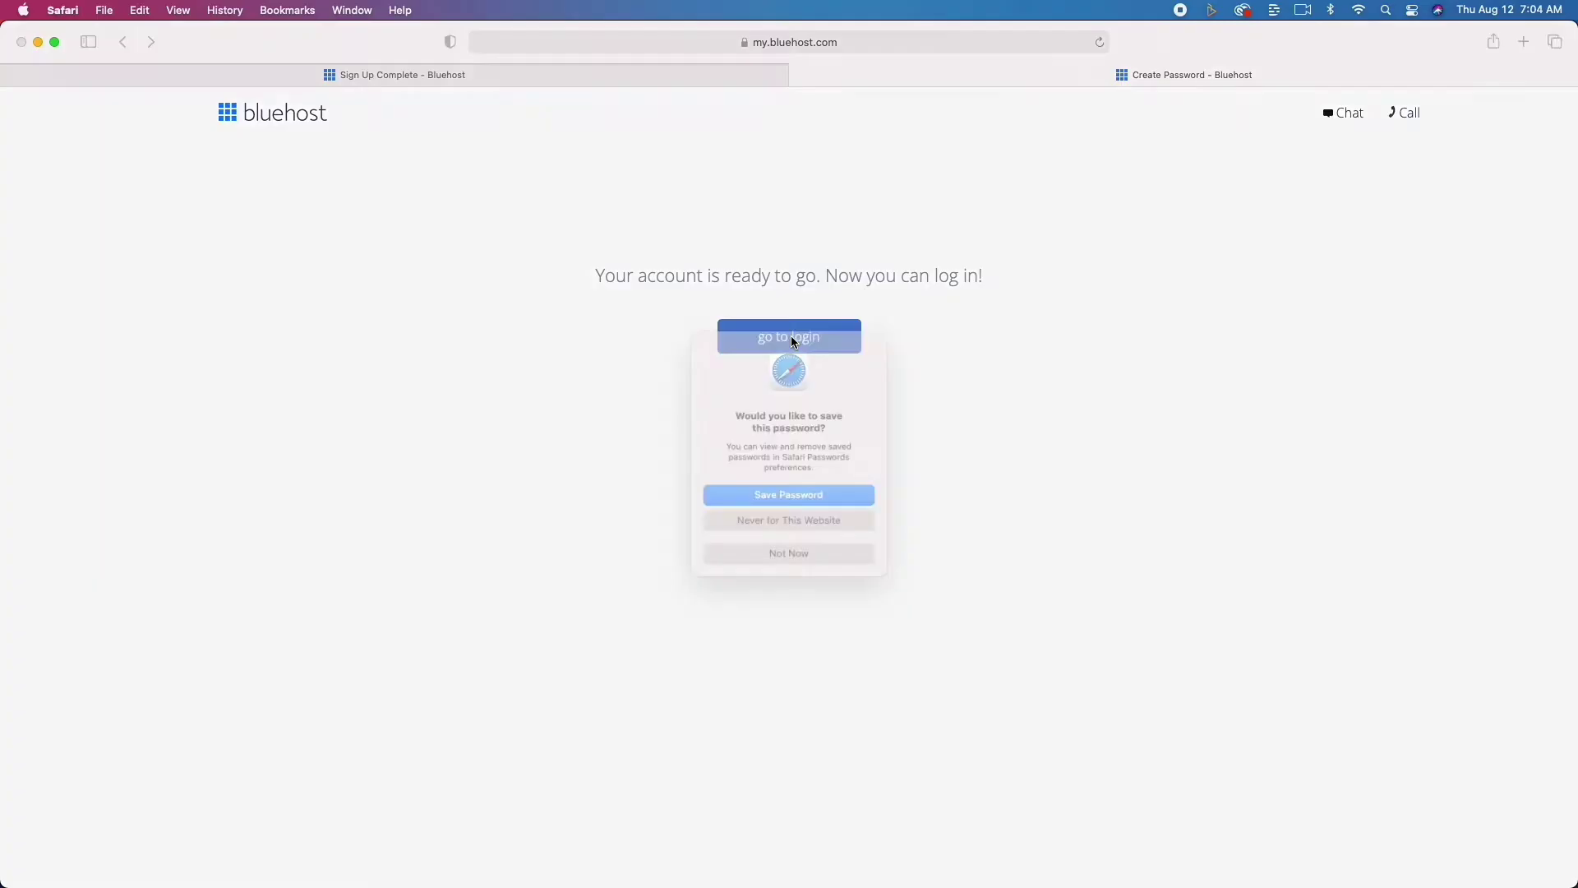
Log in to the webhostingrewinds.com account, declining Safari's offers to save the password.
{"action": "left_click", "coordinate": [813, 565]}
{"action": "left_click", "coordinate": [804, 543]}
{"action": "type", "text": "********"}
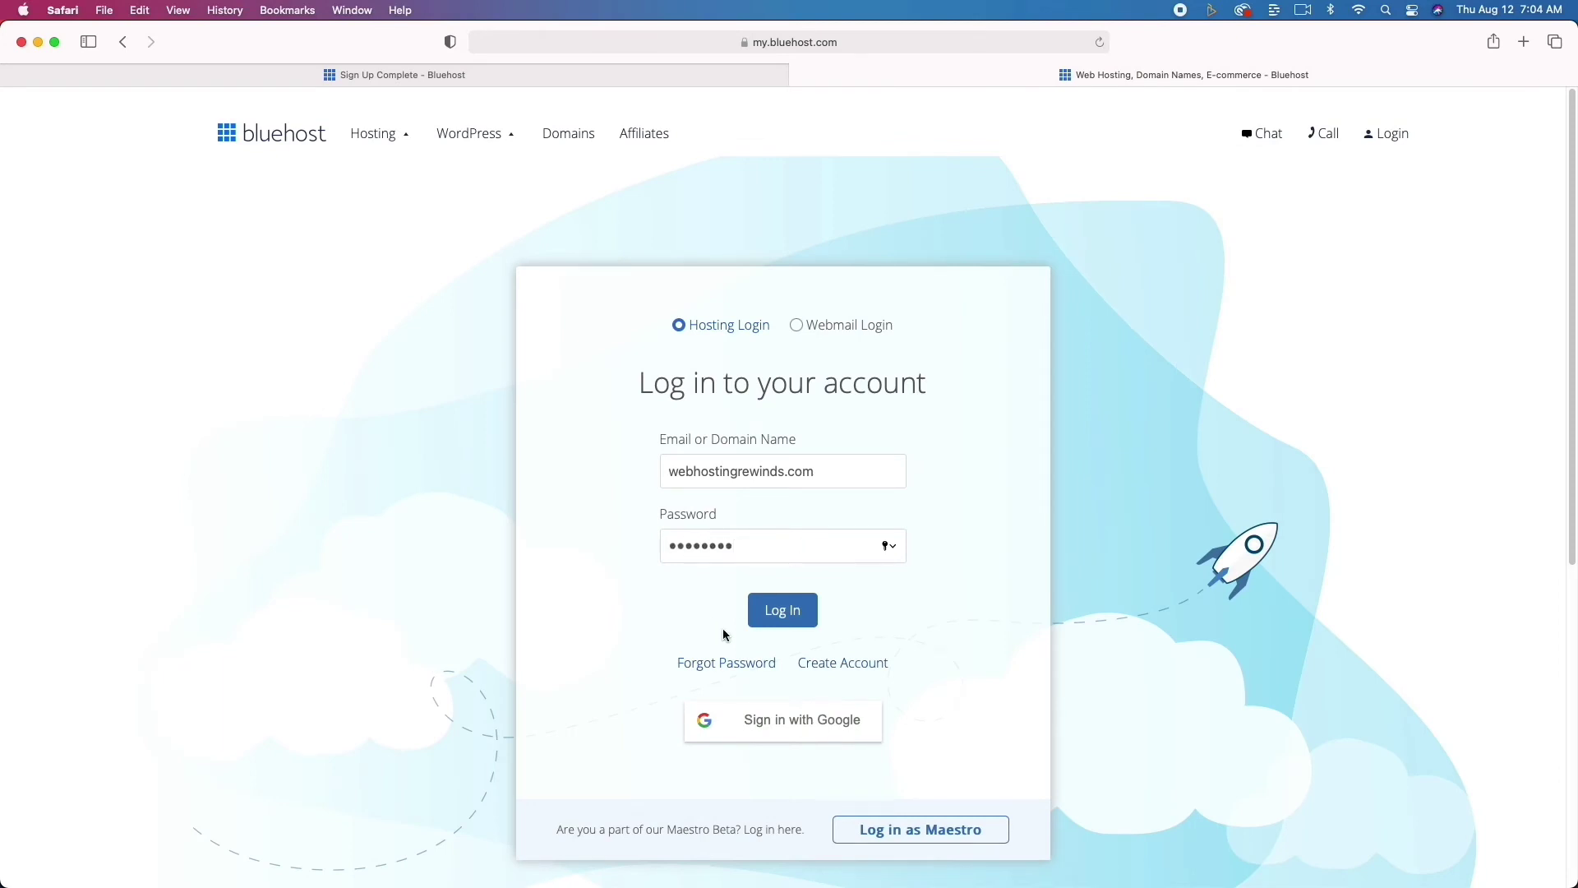
{"action": "left_click", "coordinate": [795, 616]}
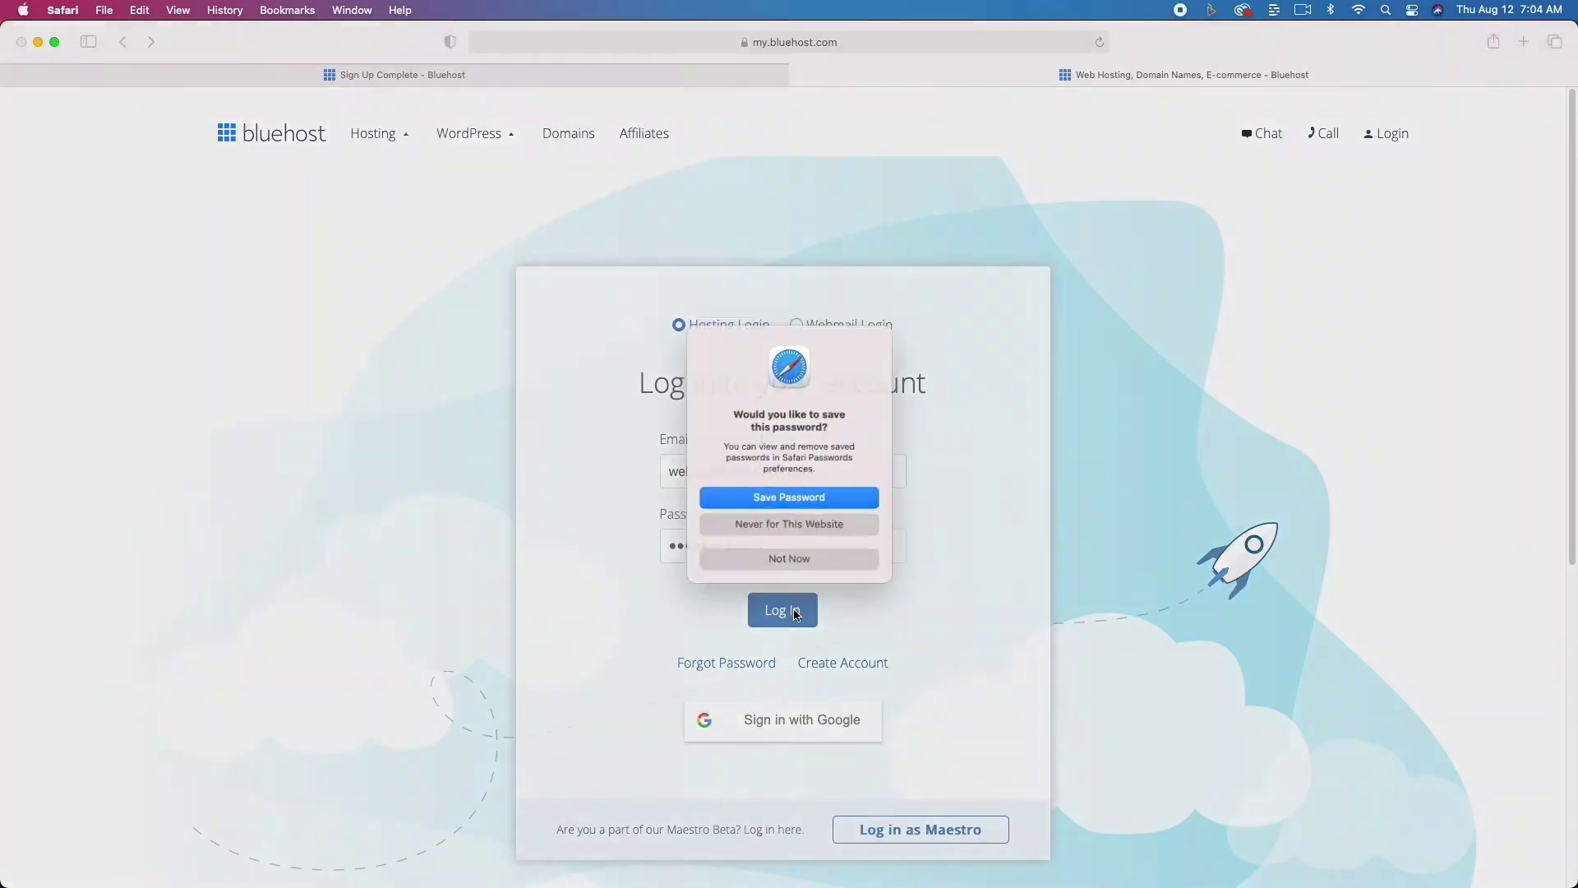
{"action": "left_click", "coordinate": [831, 565]}
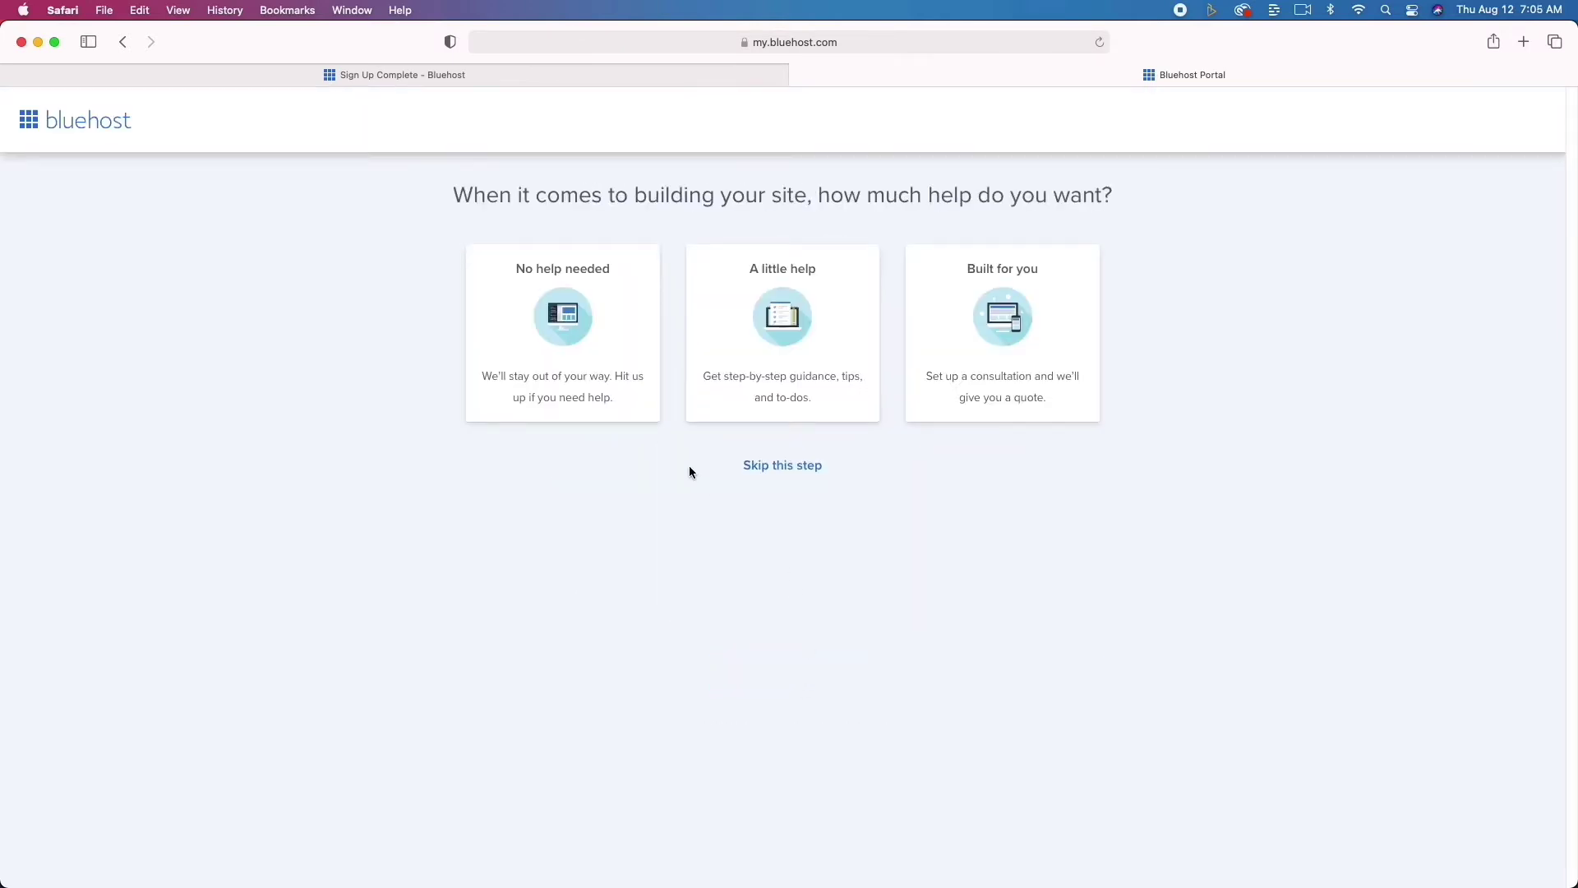
Choose no help needed and skip the site type and comfort level questions.
{"action": "left_click", "coordinate": [559, 330]}
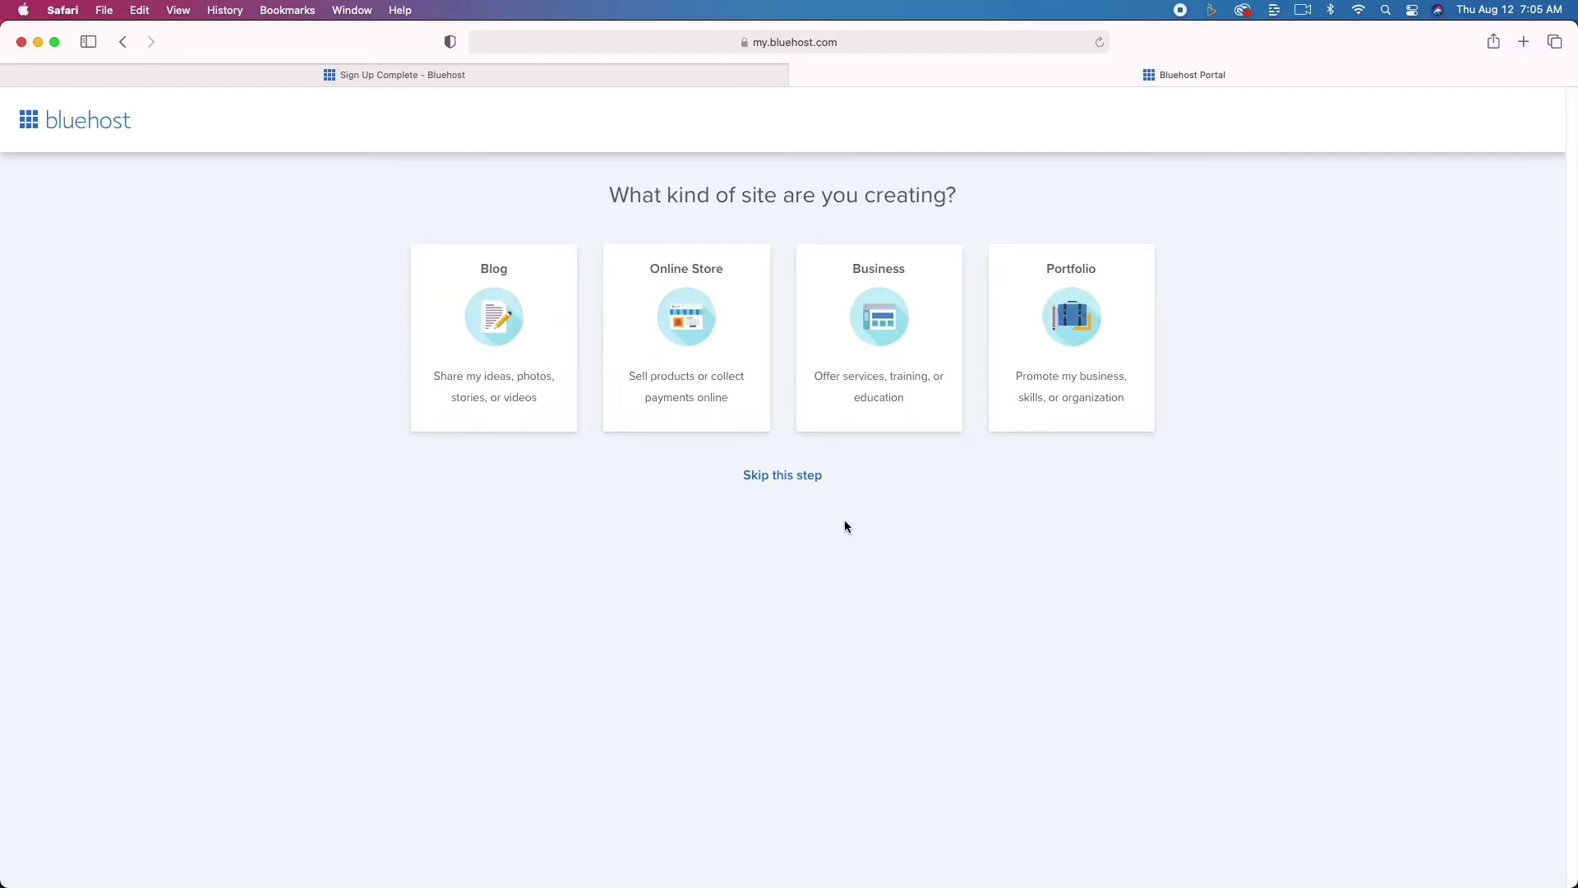
{"action": "left_click", "coordinate": [775, 477]}
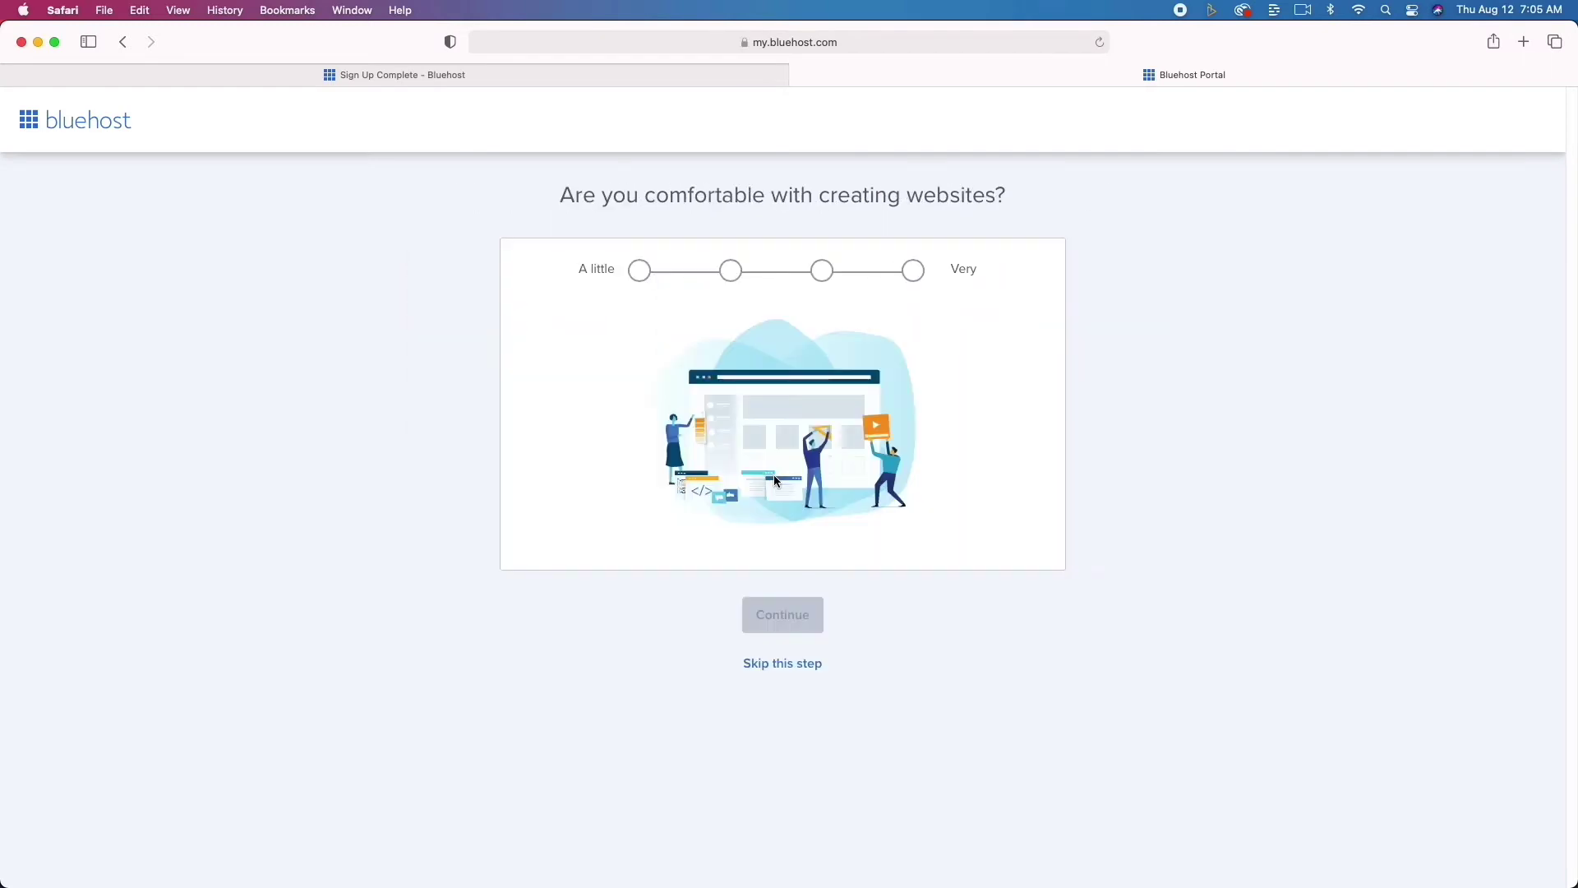
{"action": "left_click", "coordinate": [804, 665]}
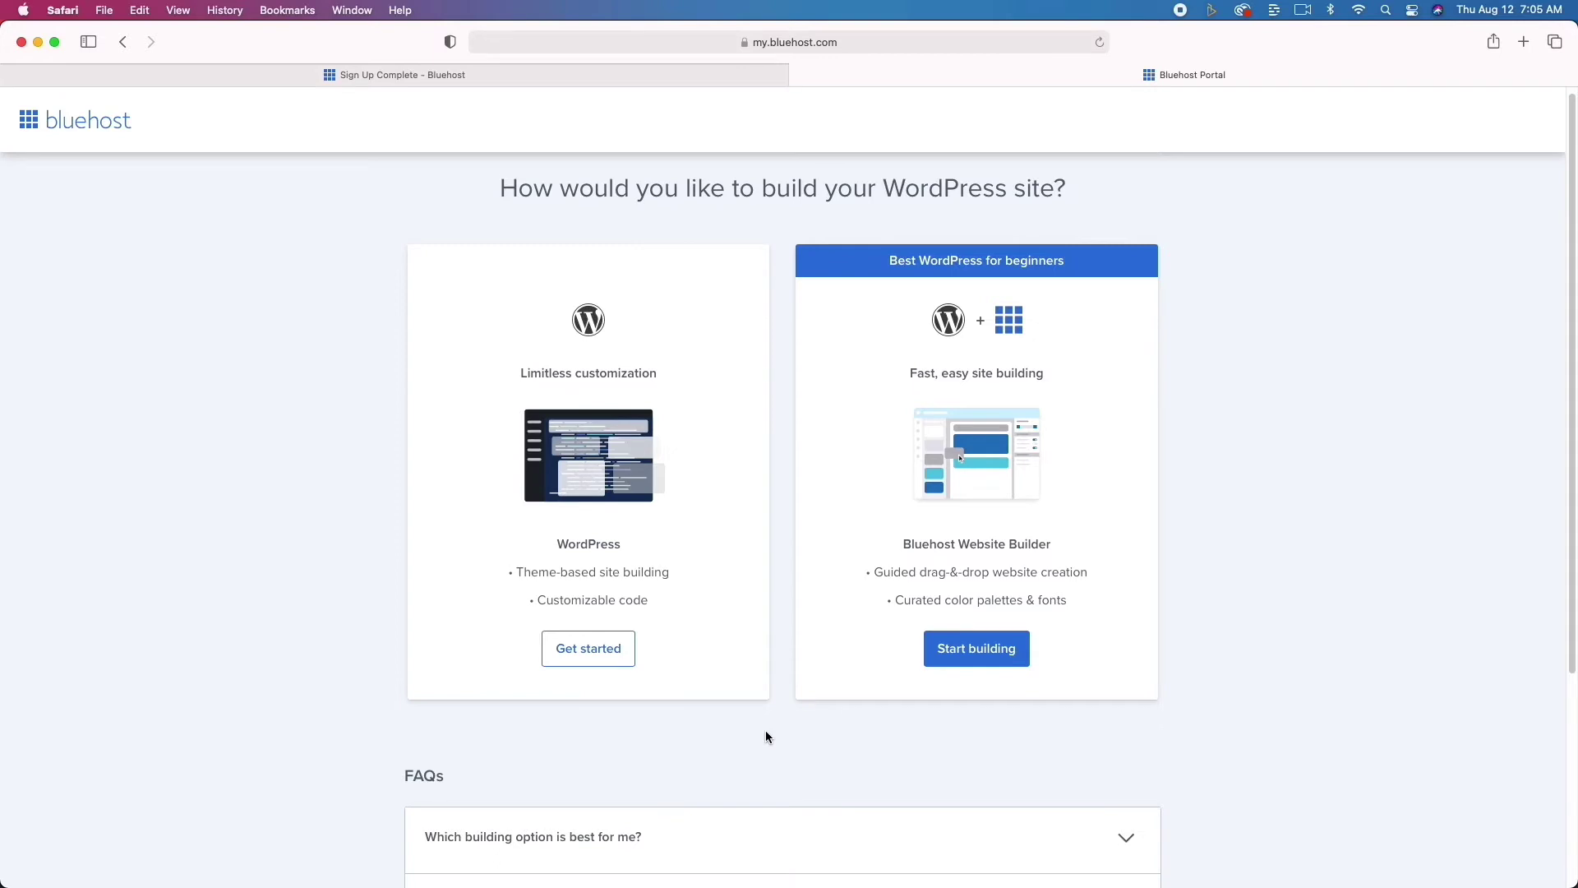
{"action": "scroll", "coordinate": [766, 731], "scroll_direction": "down", "scroll_amount": 1}
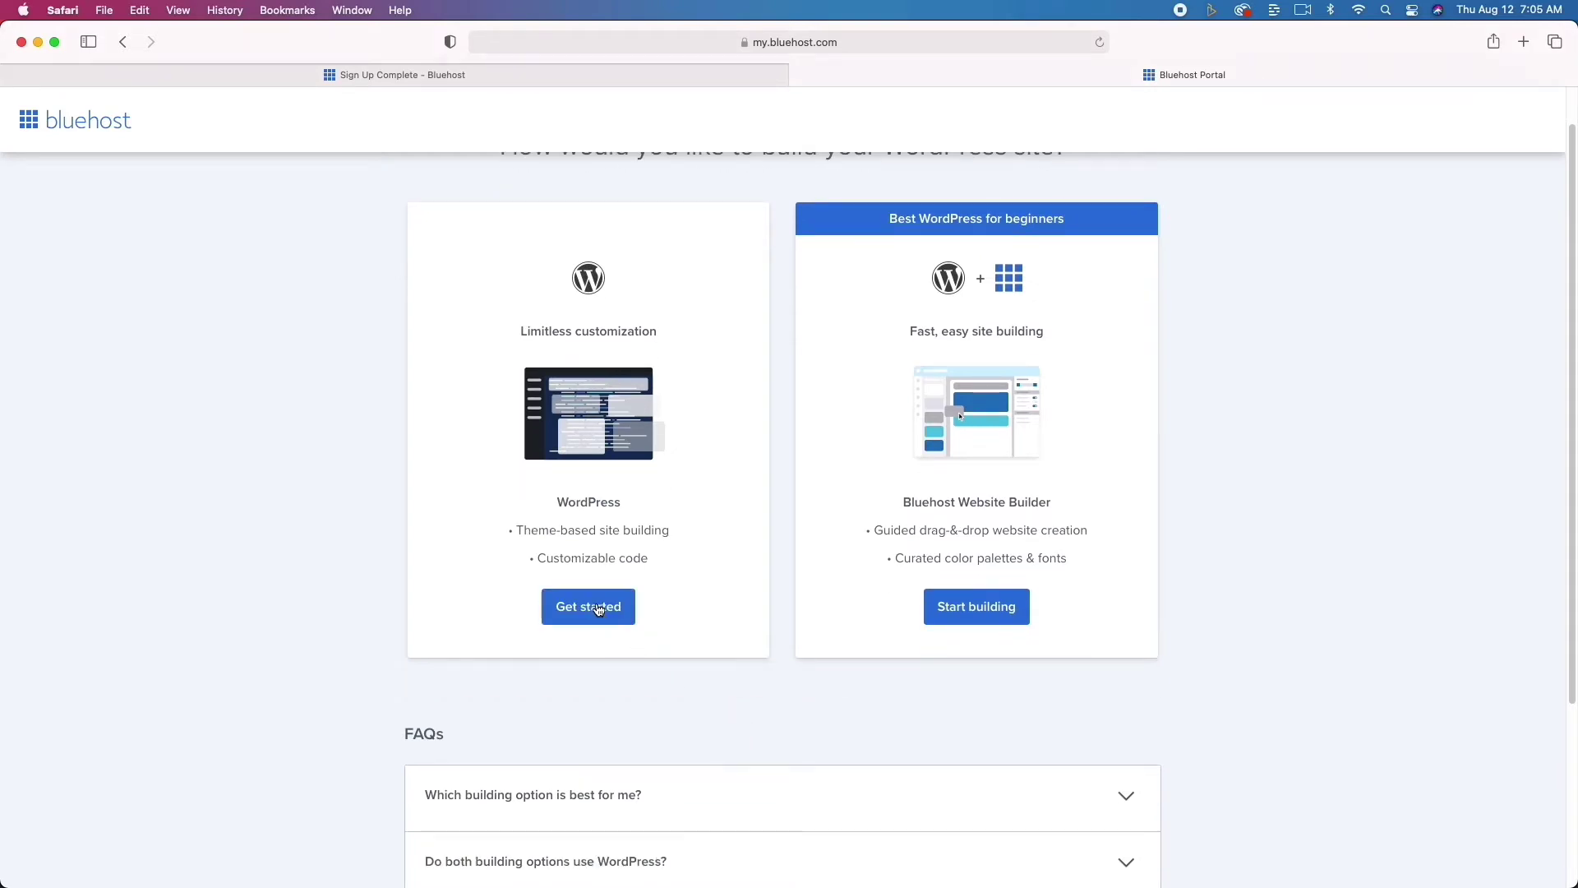
Pick plain WordPress, skip the goal questions, and use a free theme.
{"action": "left_click", "coordinate": [601, 611]}
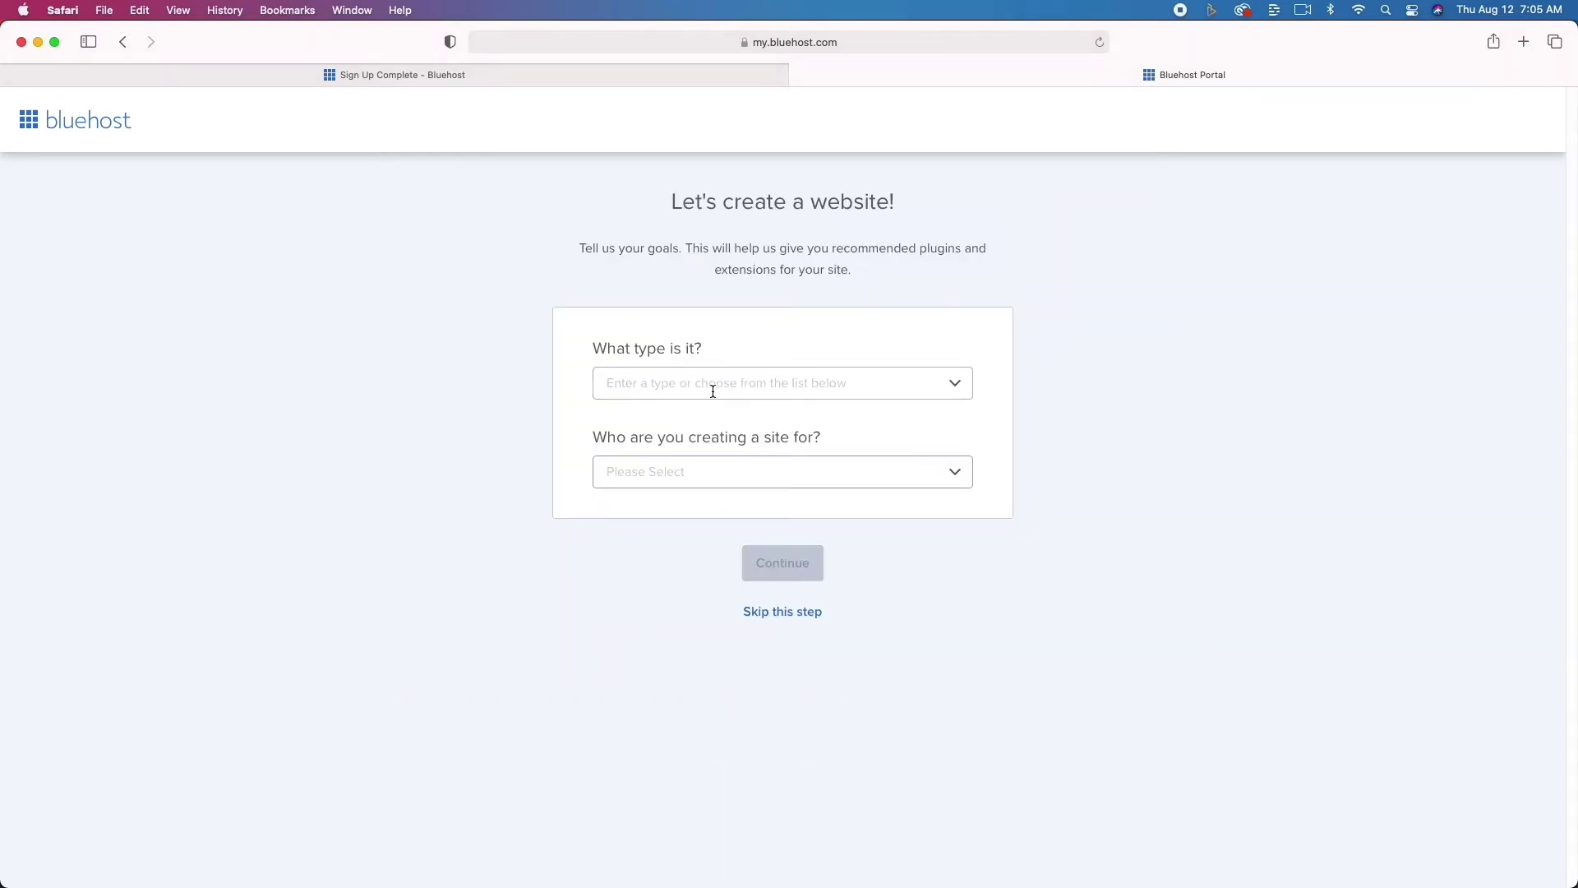
{"action": "left_click", "coordinate": [803, 613]}
{"action": "left_click", "coordinate": [794, 657]}
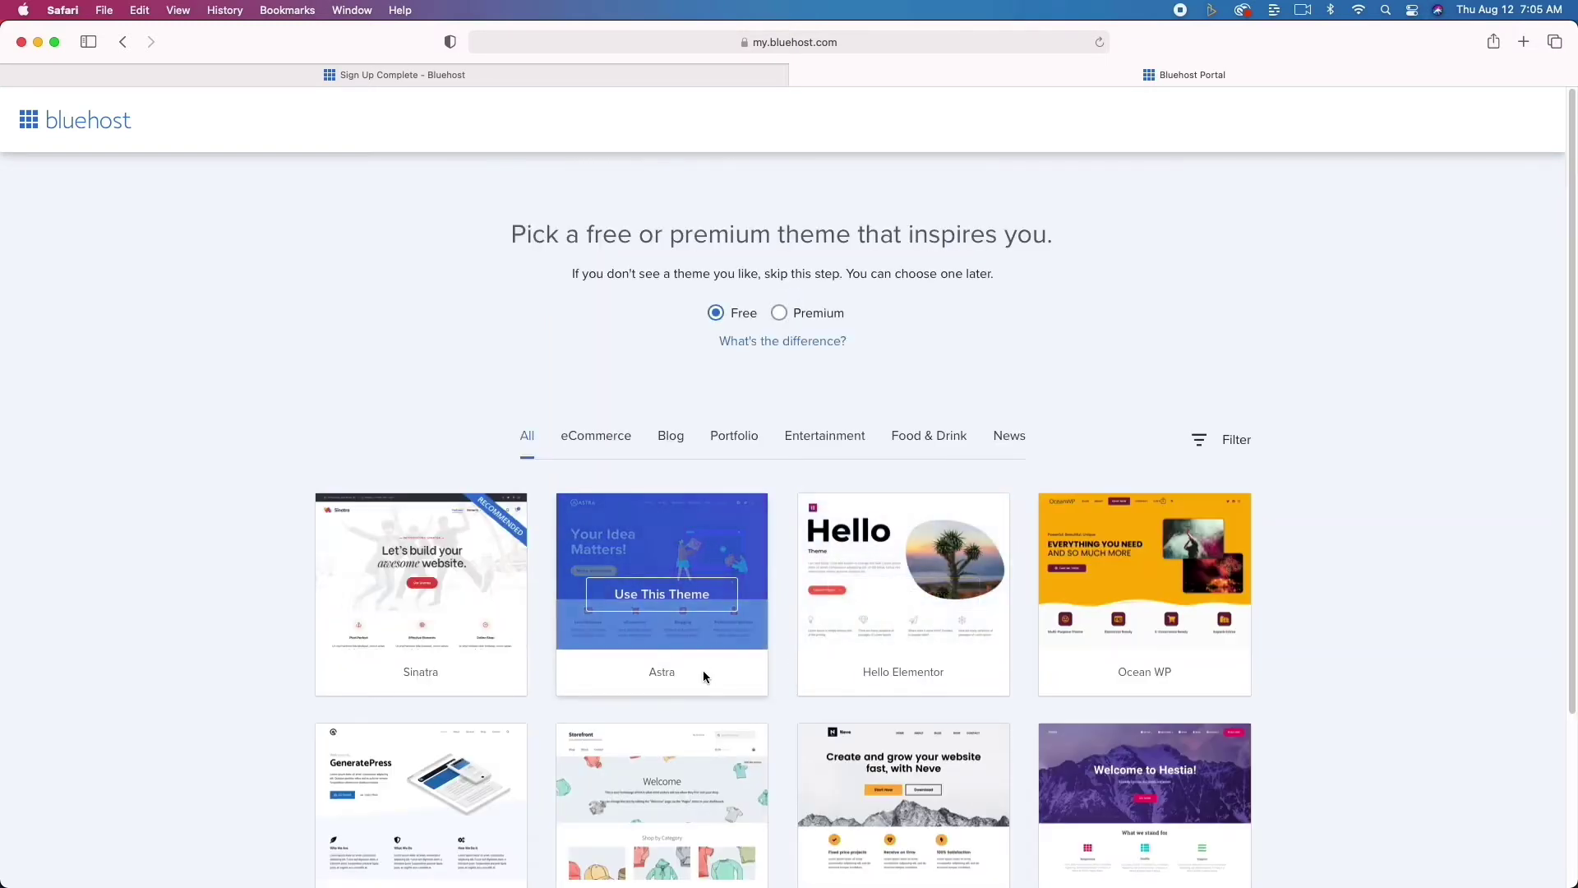
{"action": "scroll", "coordinate": [703, 670], "scroll_direction": "down", "scroll_amount": 3}
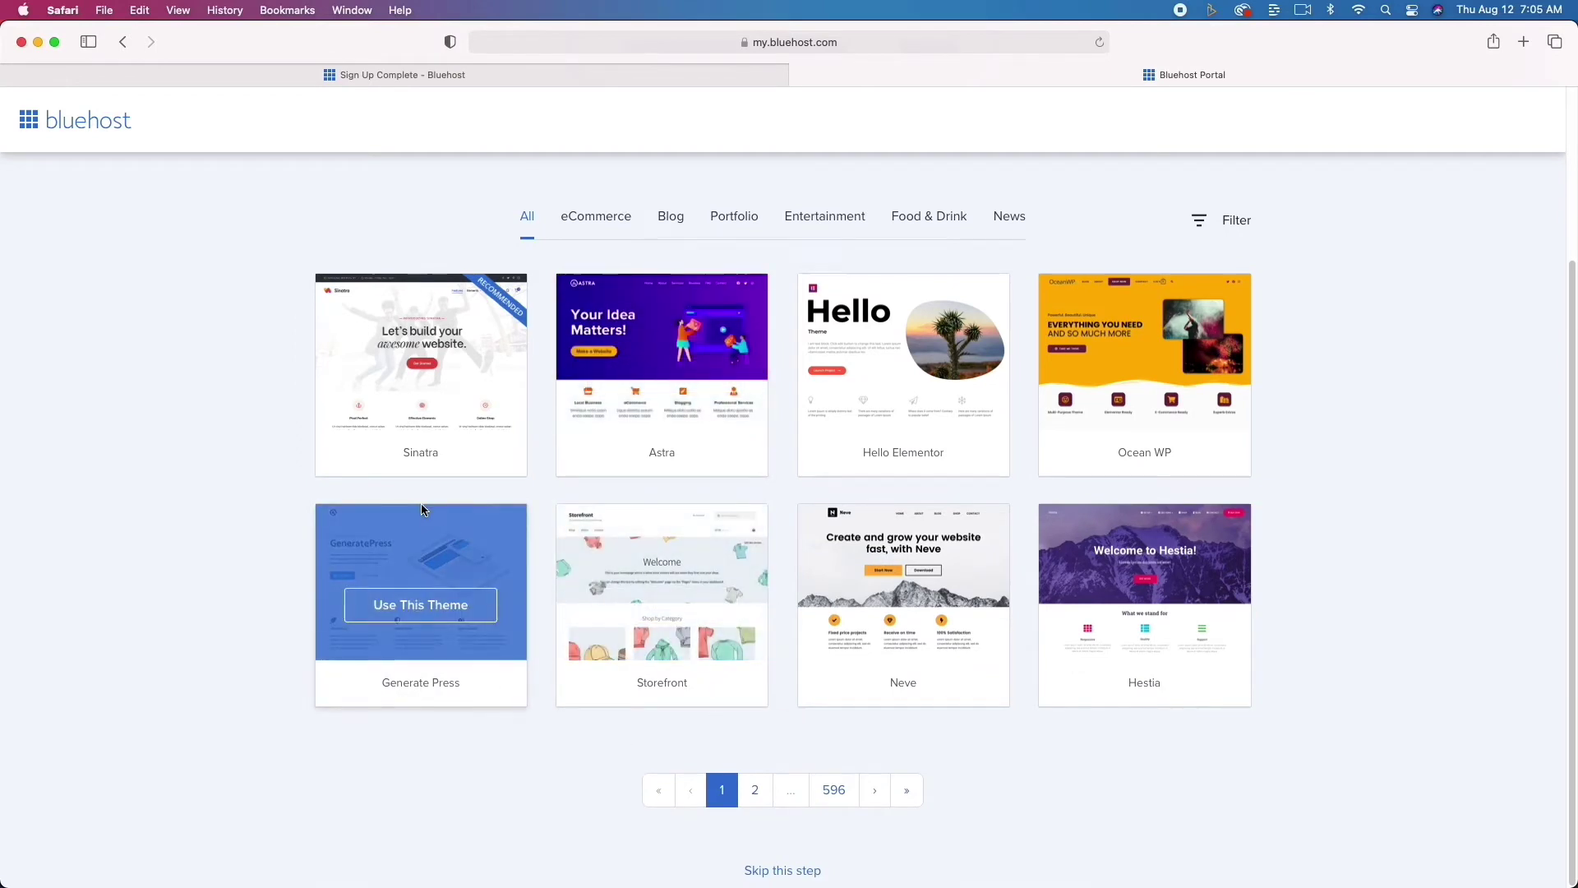
{"action": "left_click", "coordinate": [428, 396]}
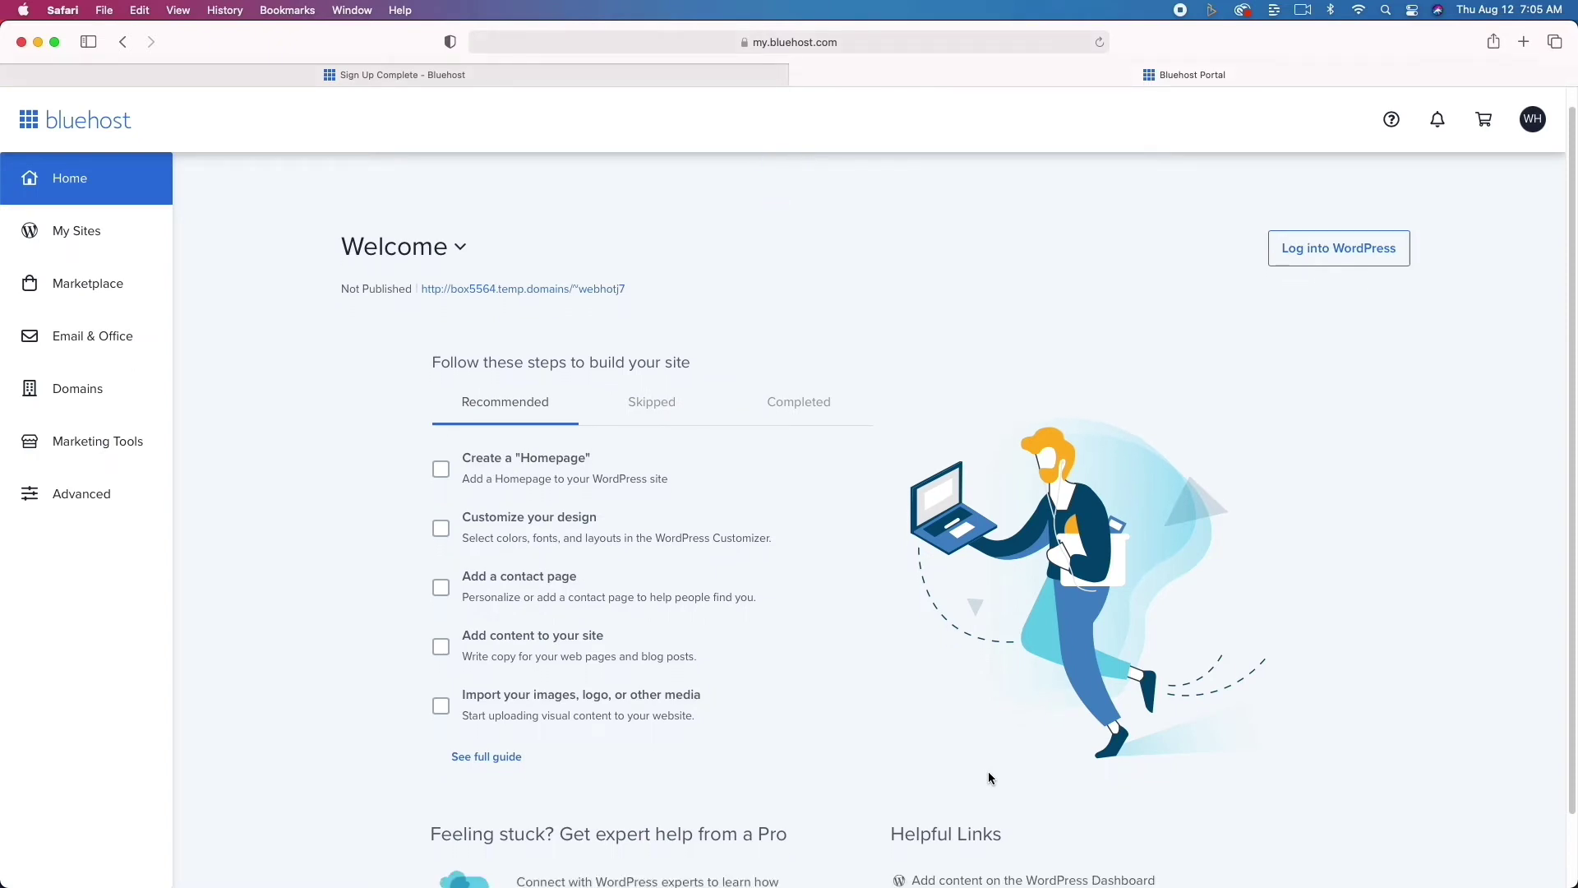
Use Log into WordPress on the Bluehost Home page to reach the new site's admin.
{"action": "scroll", "coordinate": [988, 777], "scroll_direction": "down", "scroll_amount": 2}
{"action": "scroll", "coordinate": [988, 776], "scroll_direction": "up", "scroll_amount": 2}
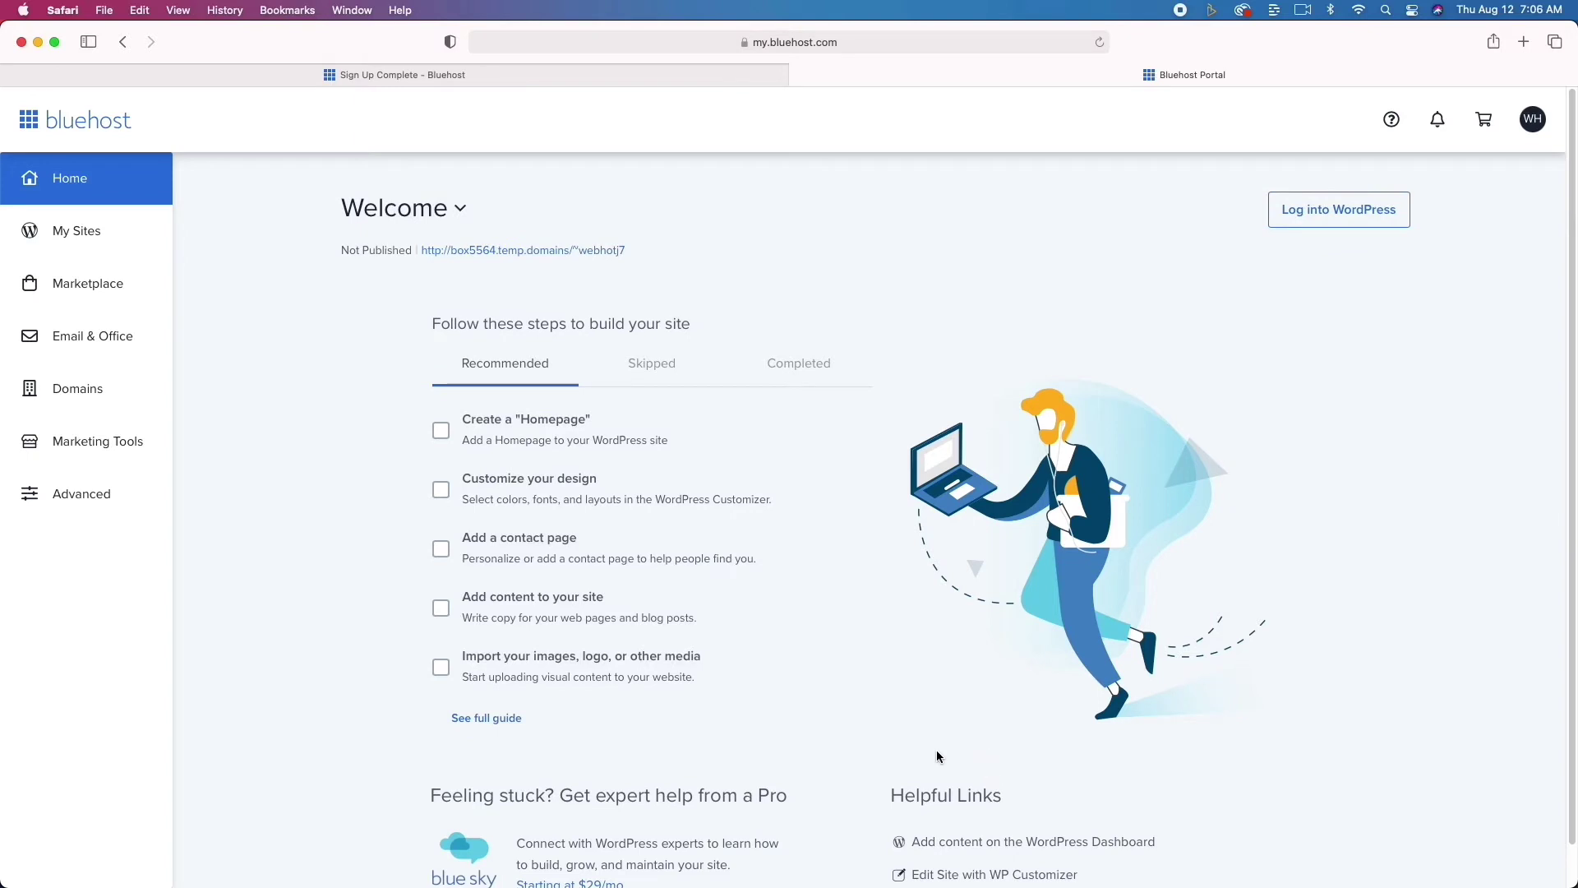
{"action": "left_click", "coordinate": [1350, 217]}
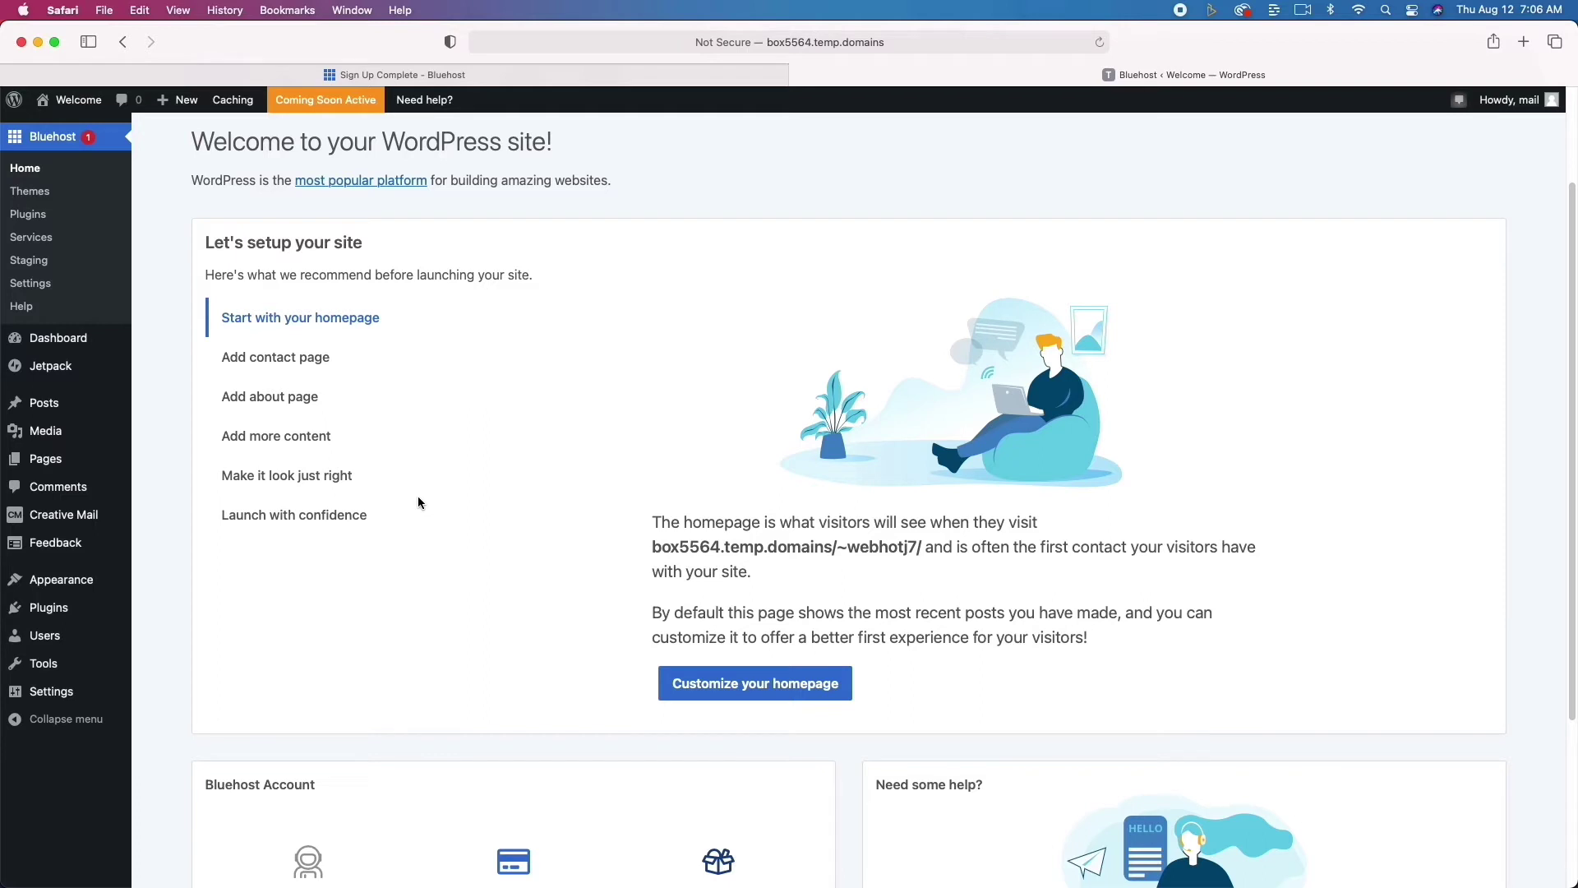
Preview the site's front page, check the Bluehost Staging page, then go to Installed Plugins.
{"action": "left_click", "coordinate": [70, 102]}
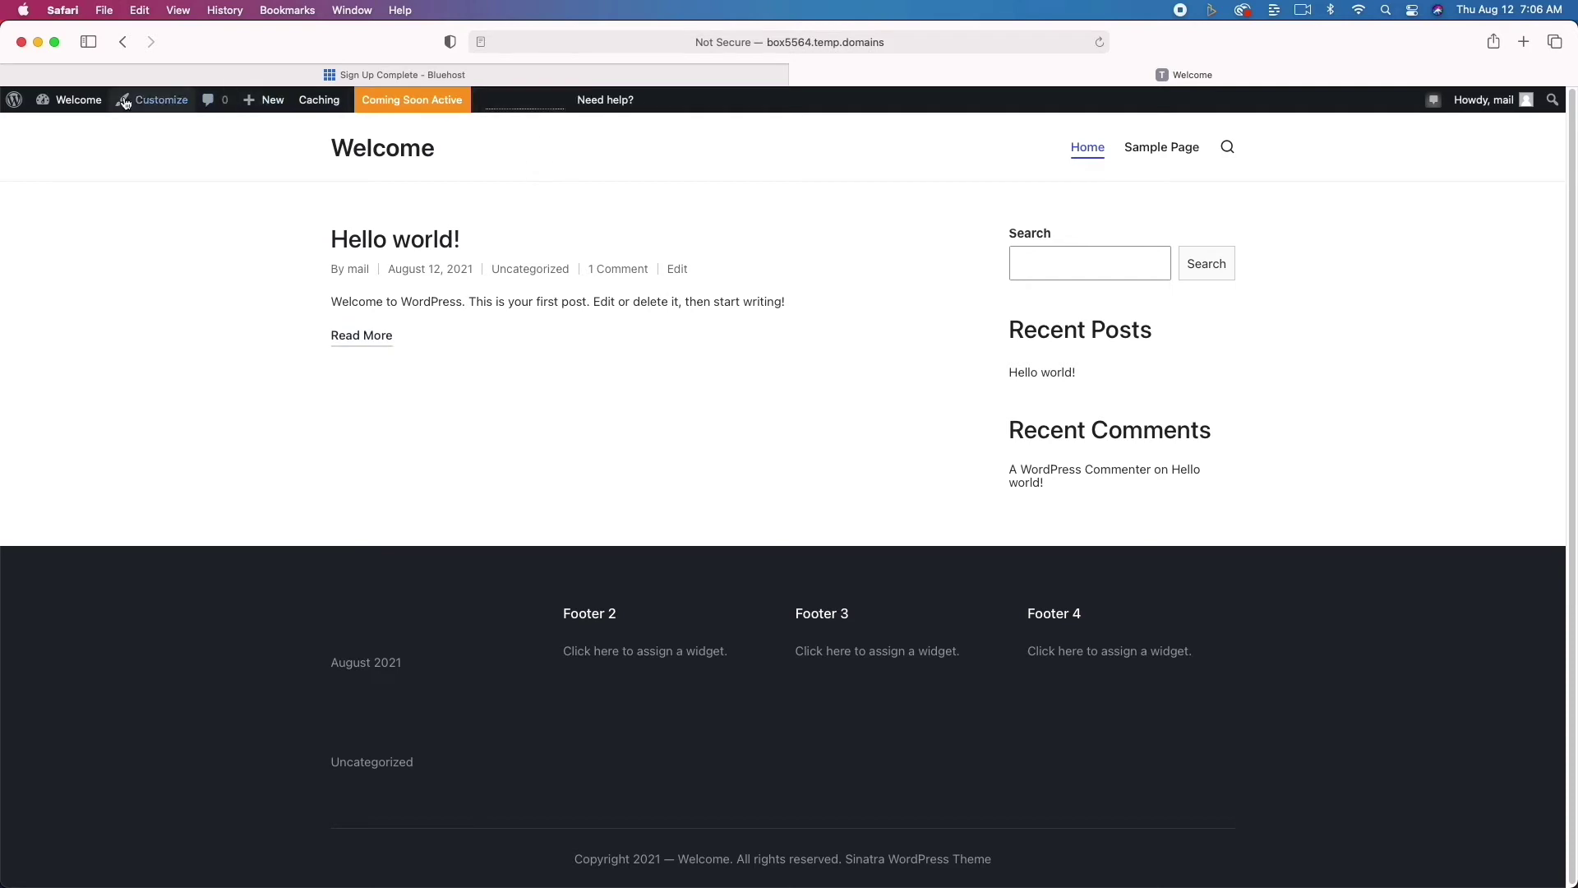
{"action": "left_click", "coordinate": [120, 42]}
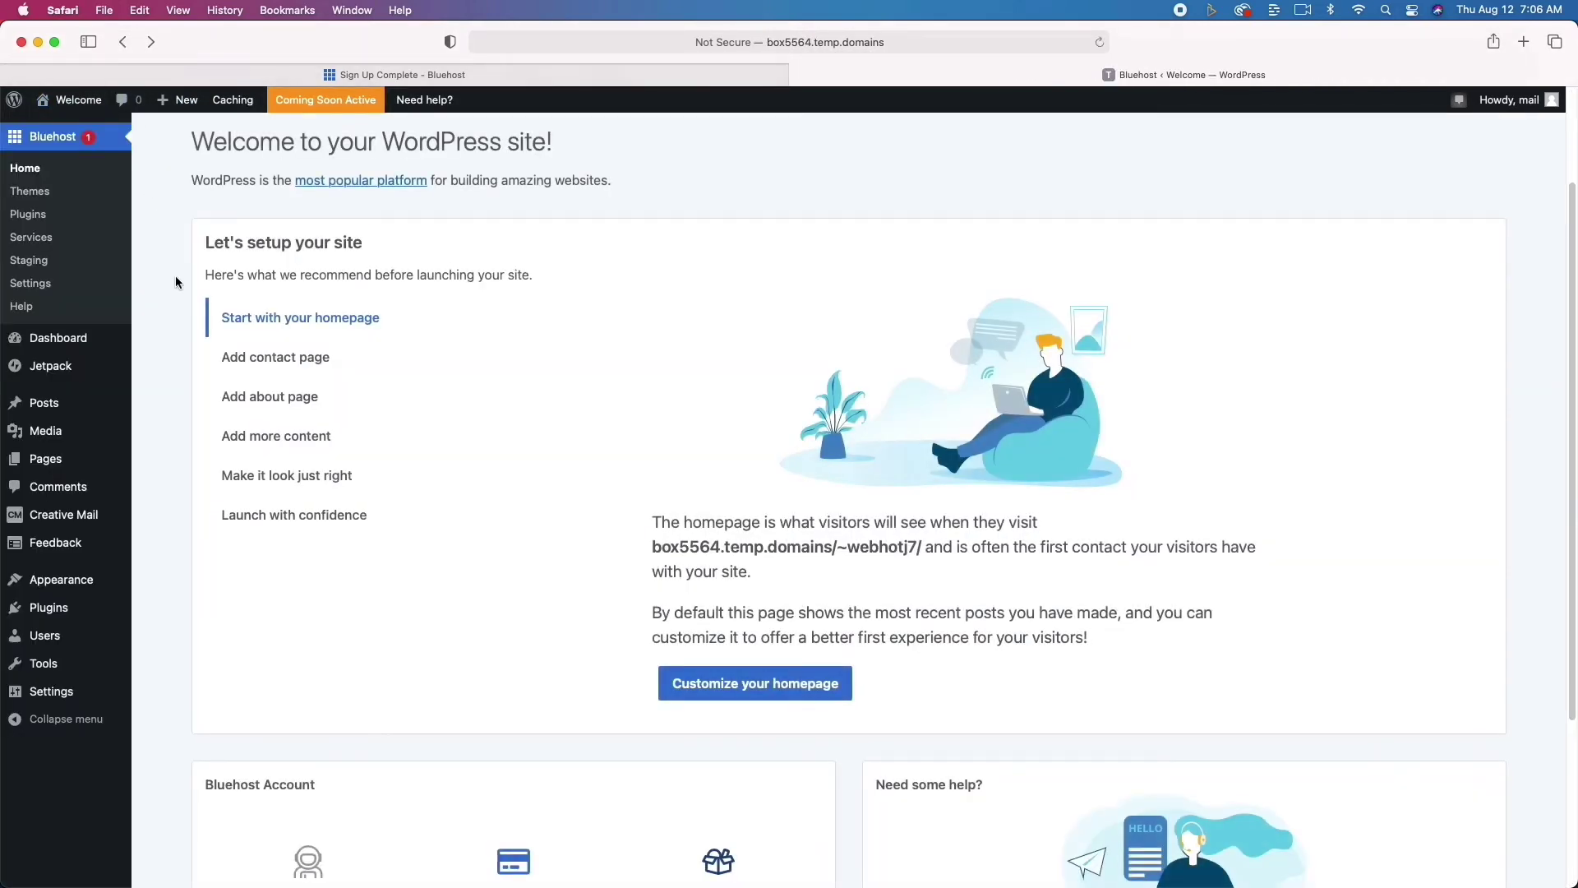
{"action": "left_click", "coordinate": [30, 260]}
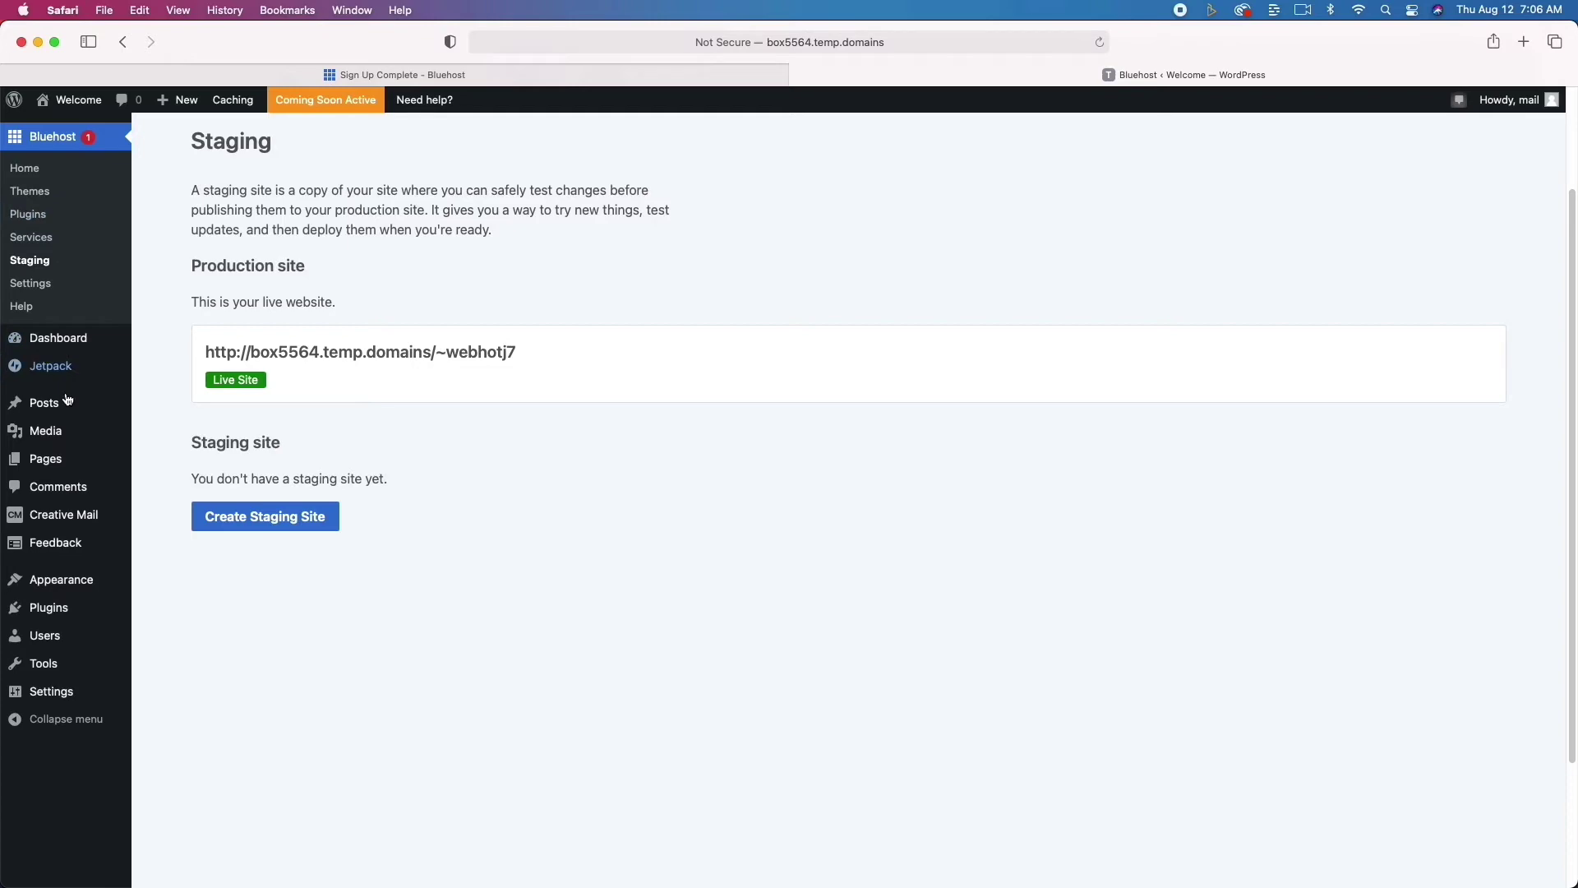
{"action": "left_click", "coordinate": [45, 612]}
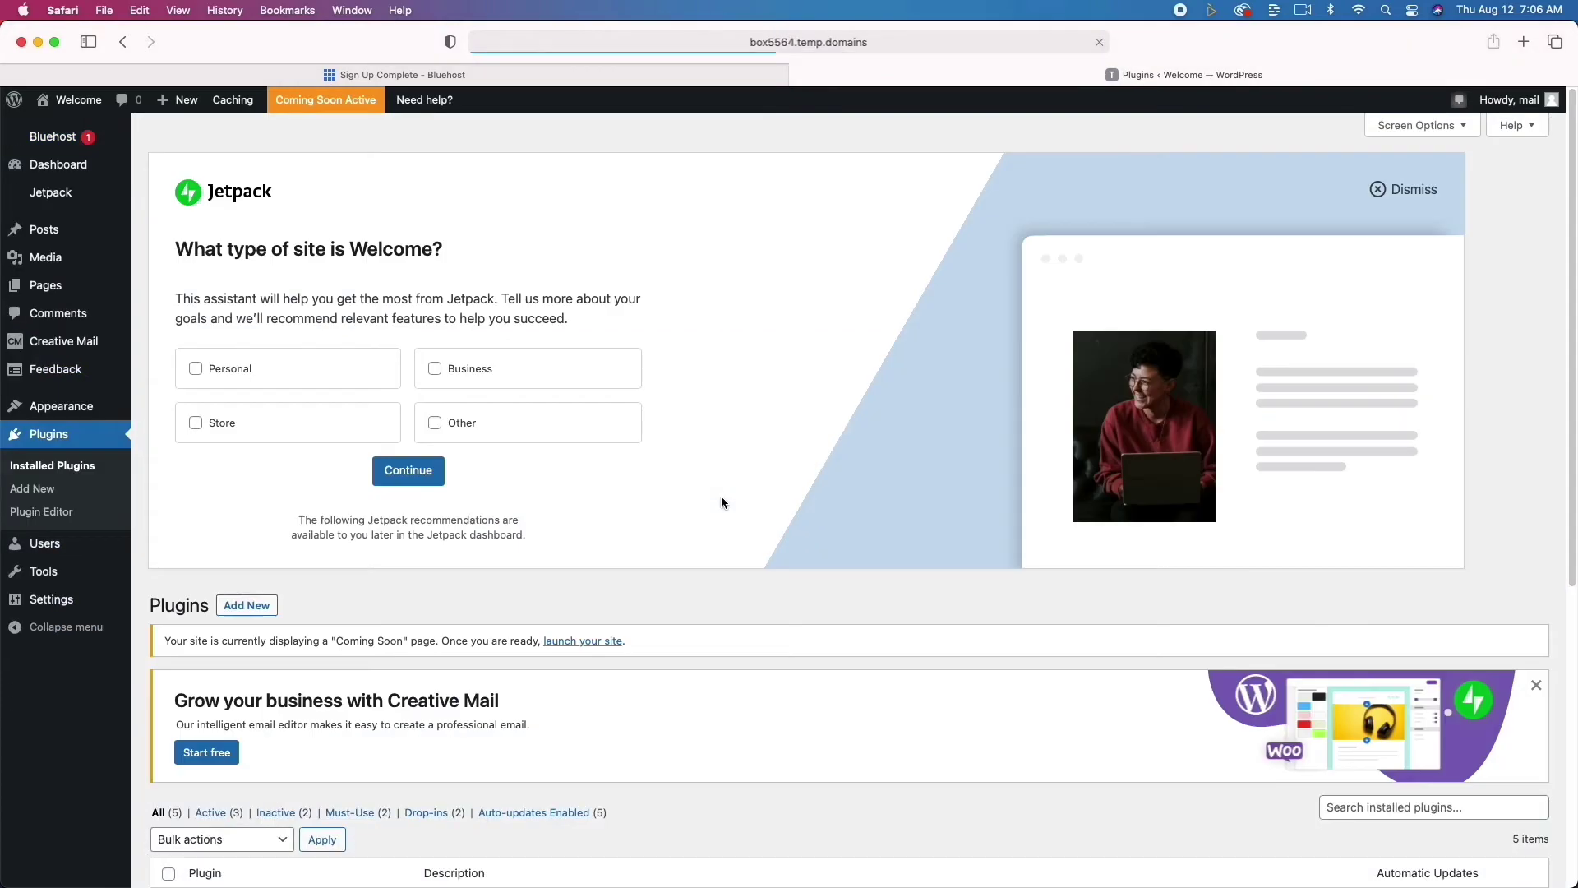
Deactivate the ticked Bluehost and Creative Mail plugins with the Deactivate bulk action.
{"action": "scroll", "coordinate": [631, 574], "scroll_direction": "down", "scroll_amount": 6}
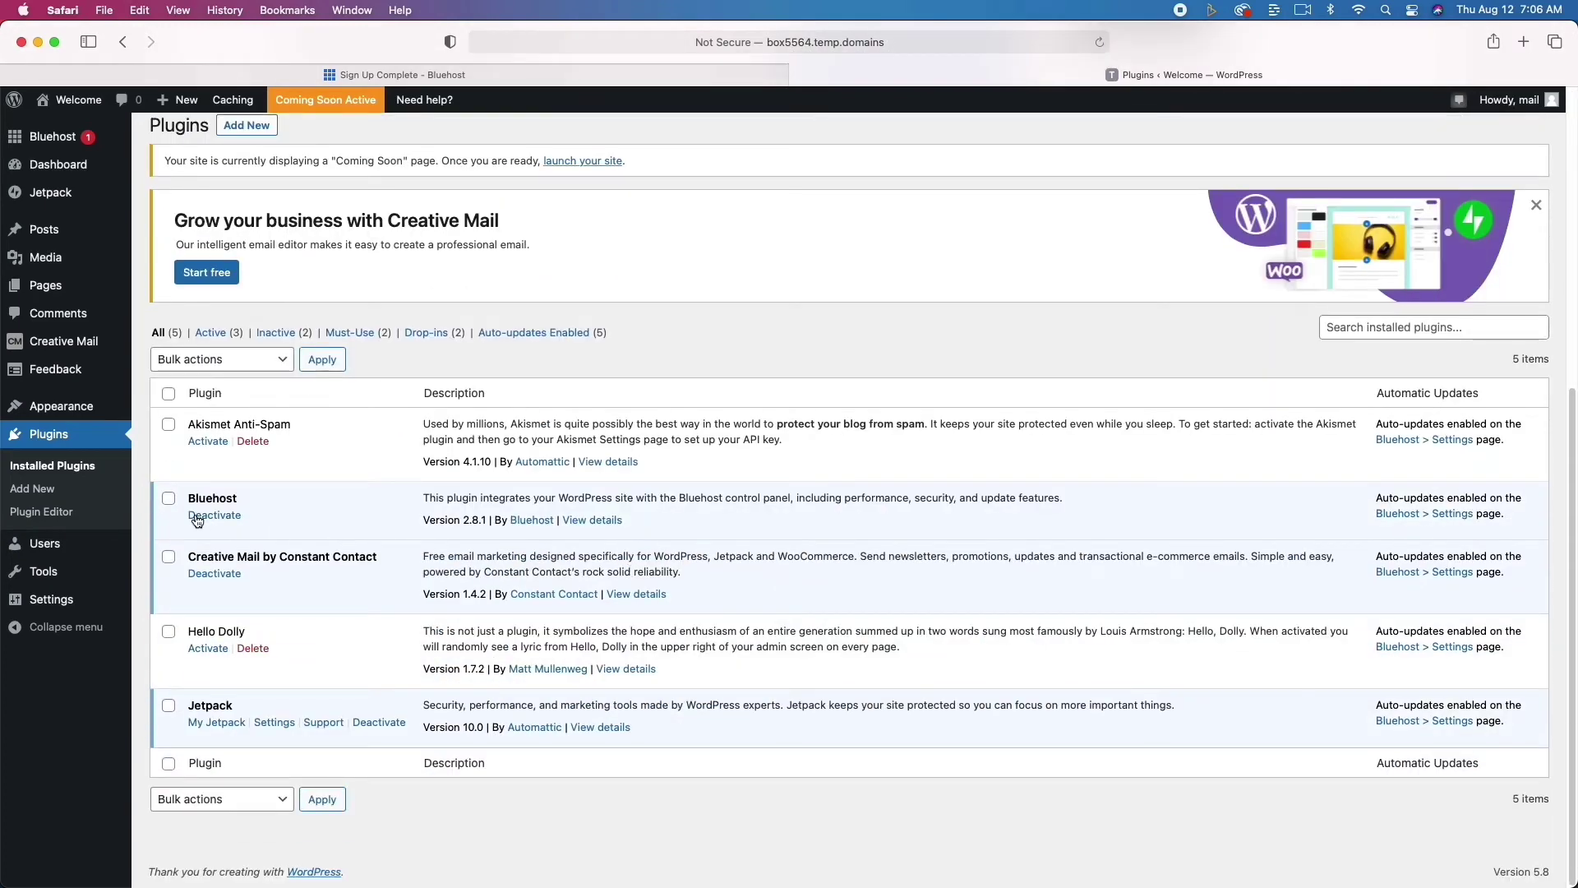
{"action": "left_click", "coordinate": [167, 502]}
{"action": "left_click", "coordinate": [170, 559]}
{"action": "left_click", "coordinate": [250, 356]}
{"action": "left_click", "coordinate": [270, 368]}
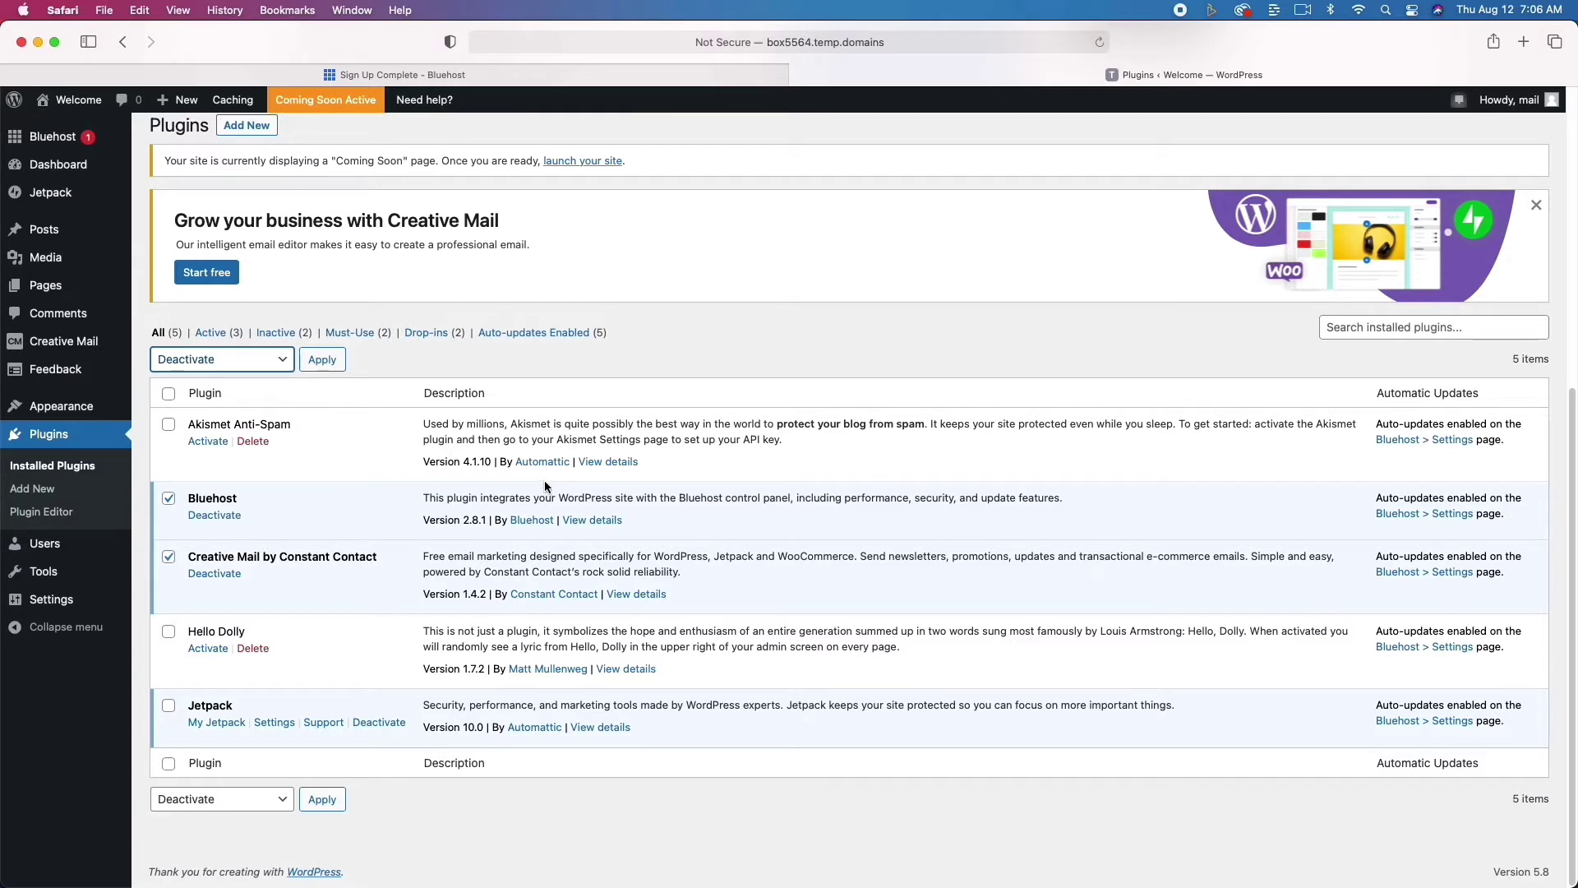
{"action": "left_click", "coordinate": [324, 363]}
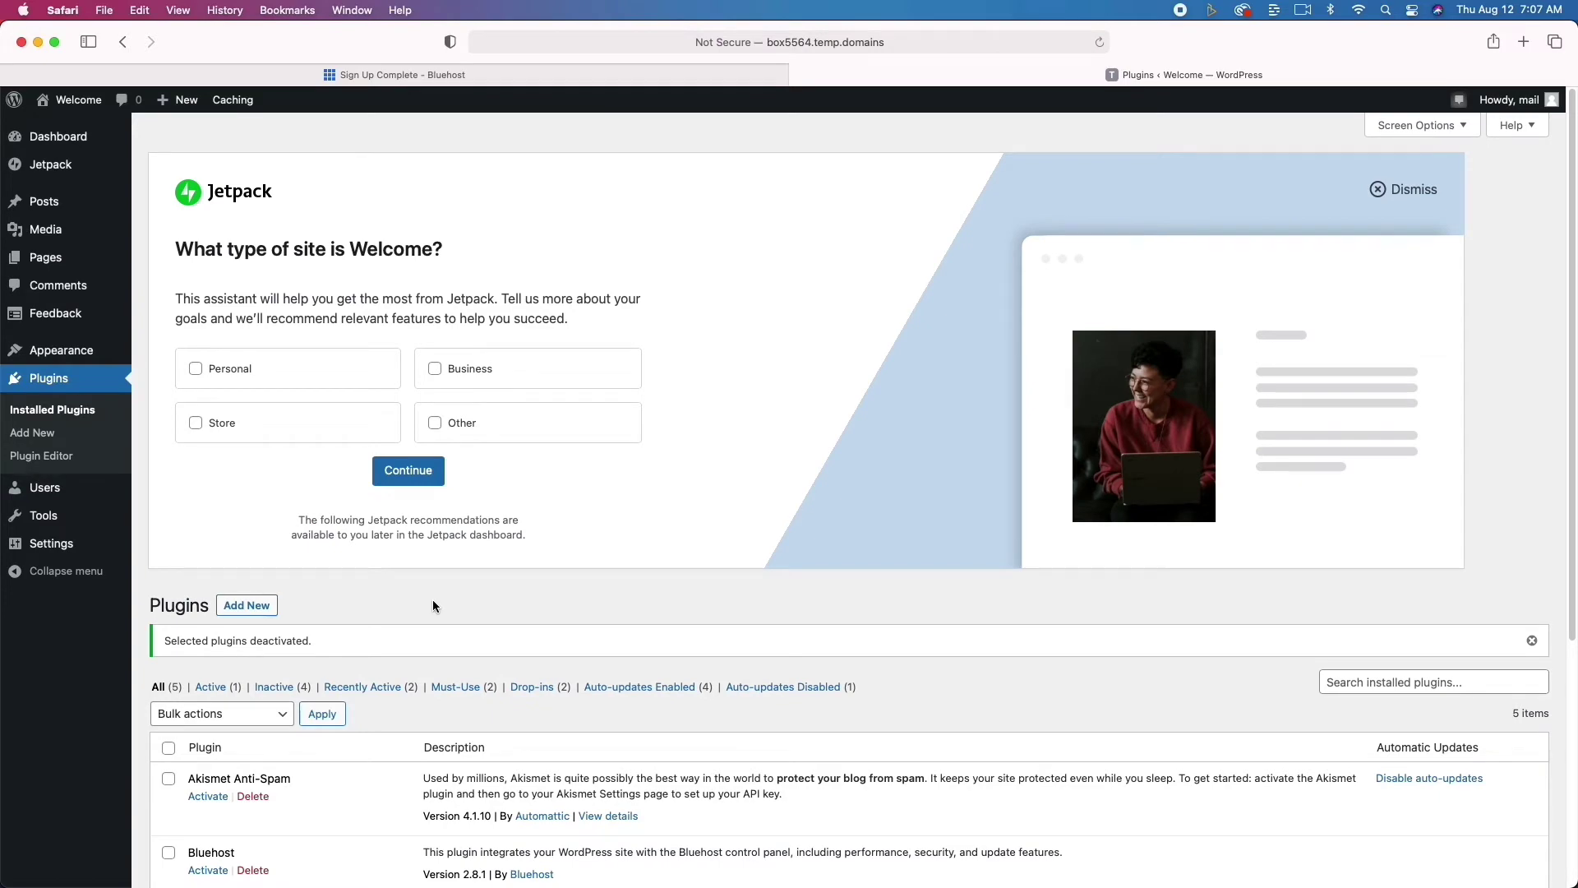
{"action": "scroll", "coordinate": [433, 606], "scroll_direction": "down", "scroll_amount": 5}
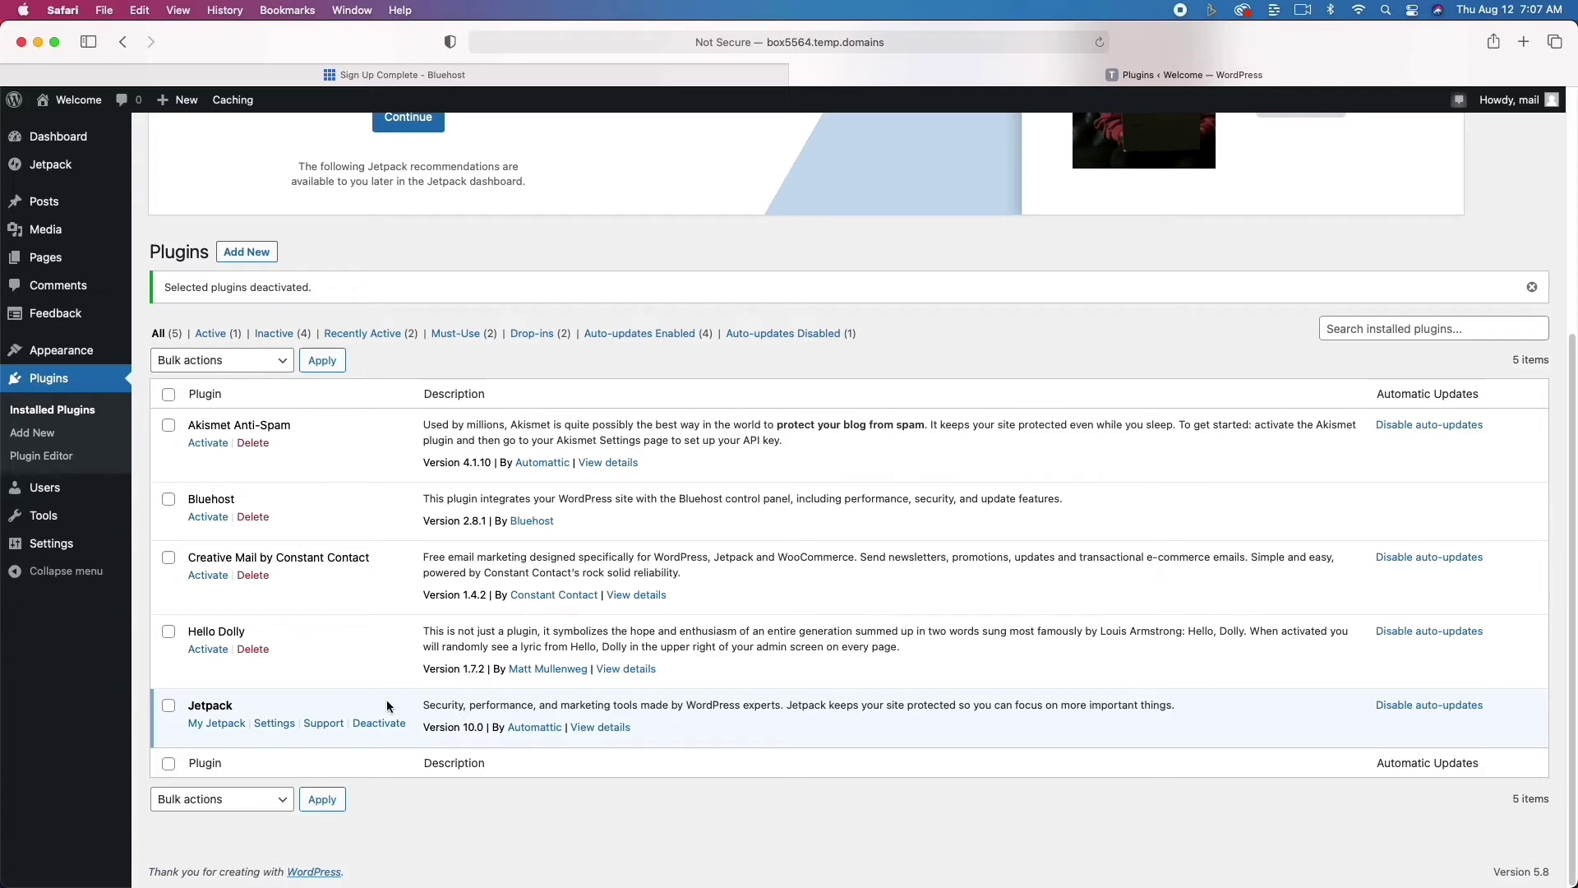
Delete Akismet Anti-Spam, Bluehost, Creative Mail and Hello Dolly, confirming each deletion.
{"action": "left_click", "coordinate": [250, 444]}
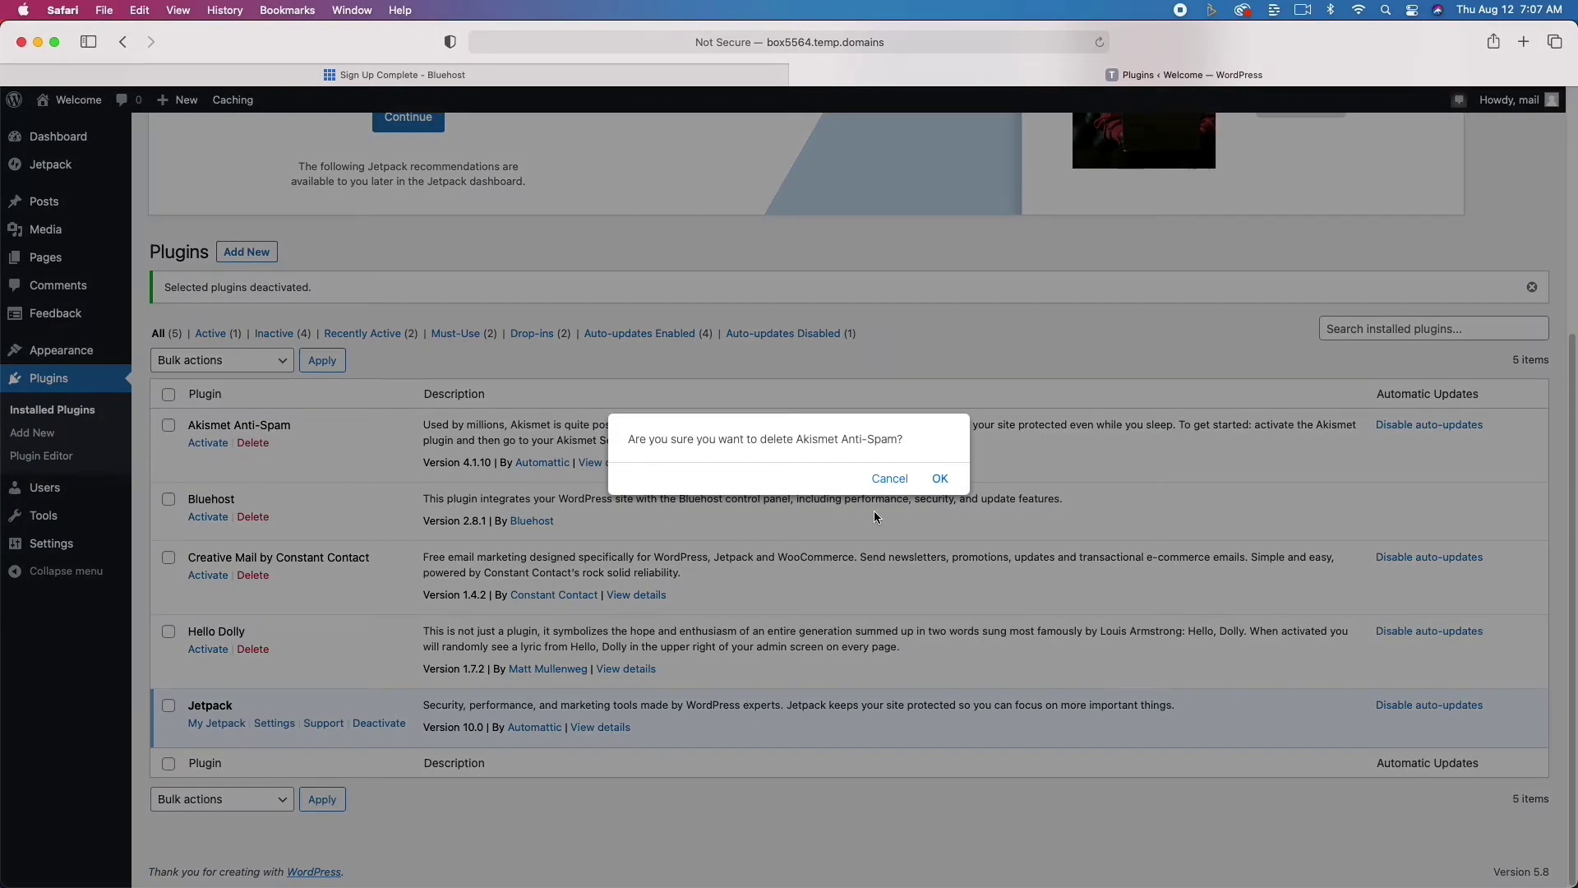
{"action": "left_click", "coordinate": [940, 480]}
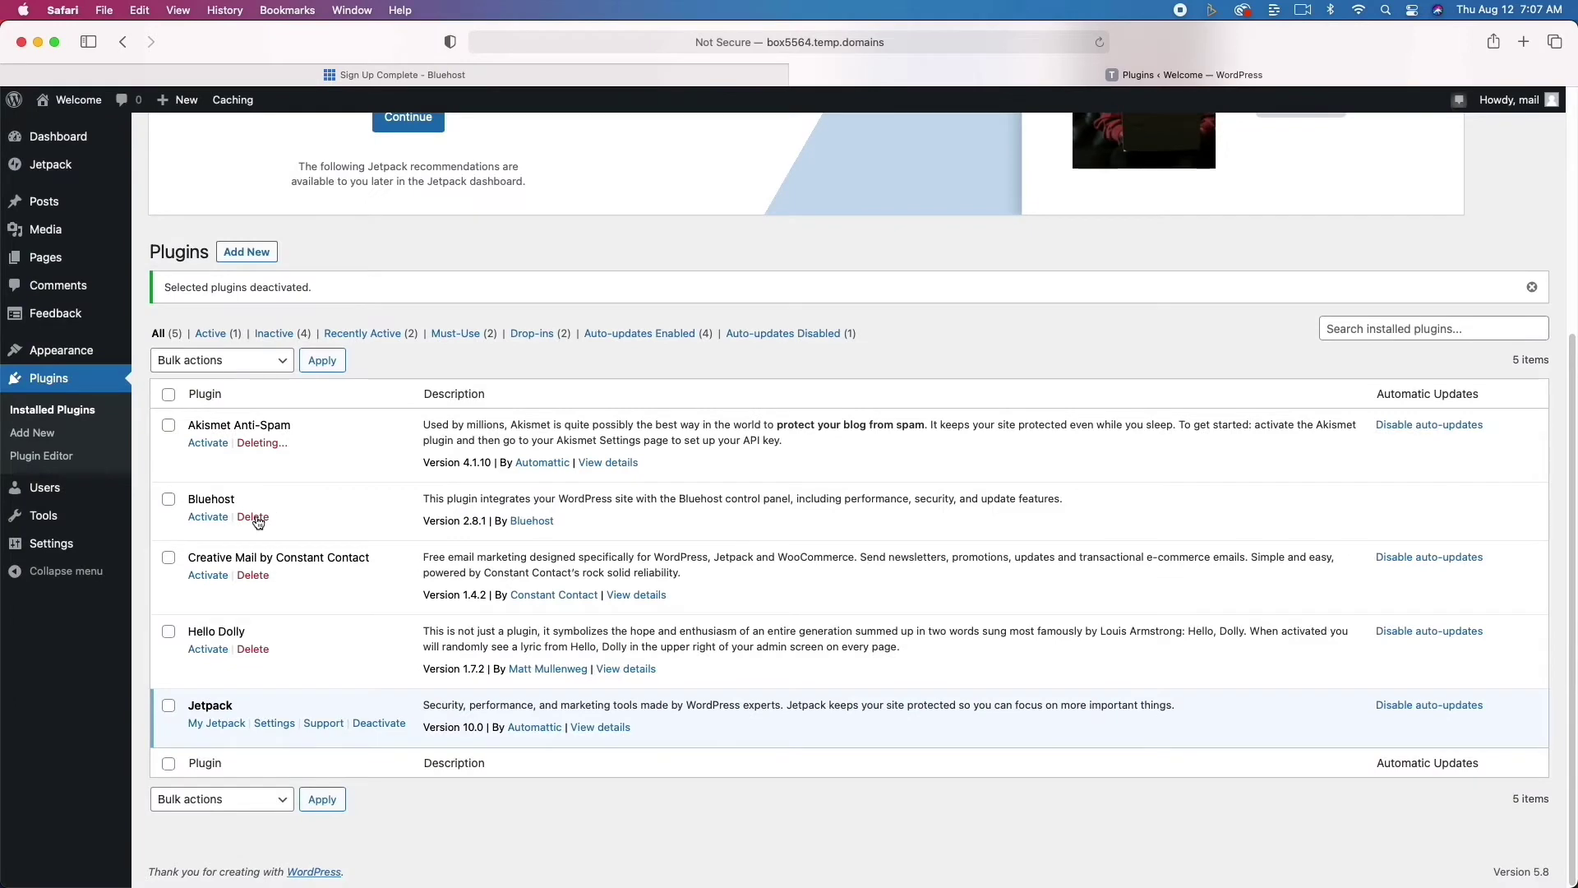
{"action": "left_click", "coordinate": [253, 517]}
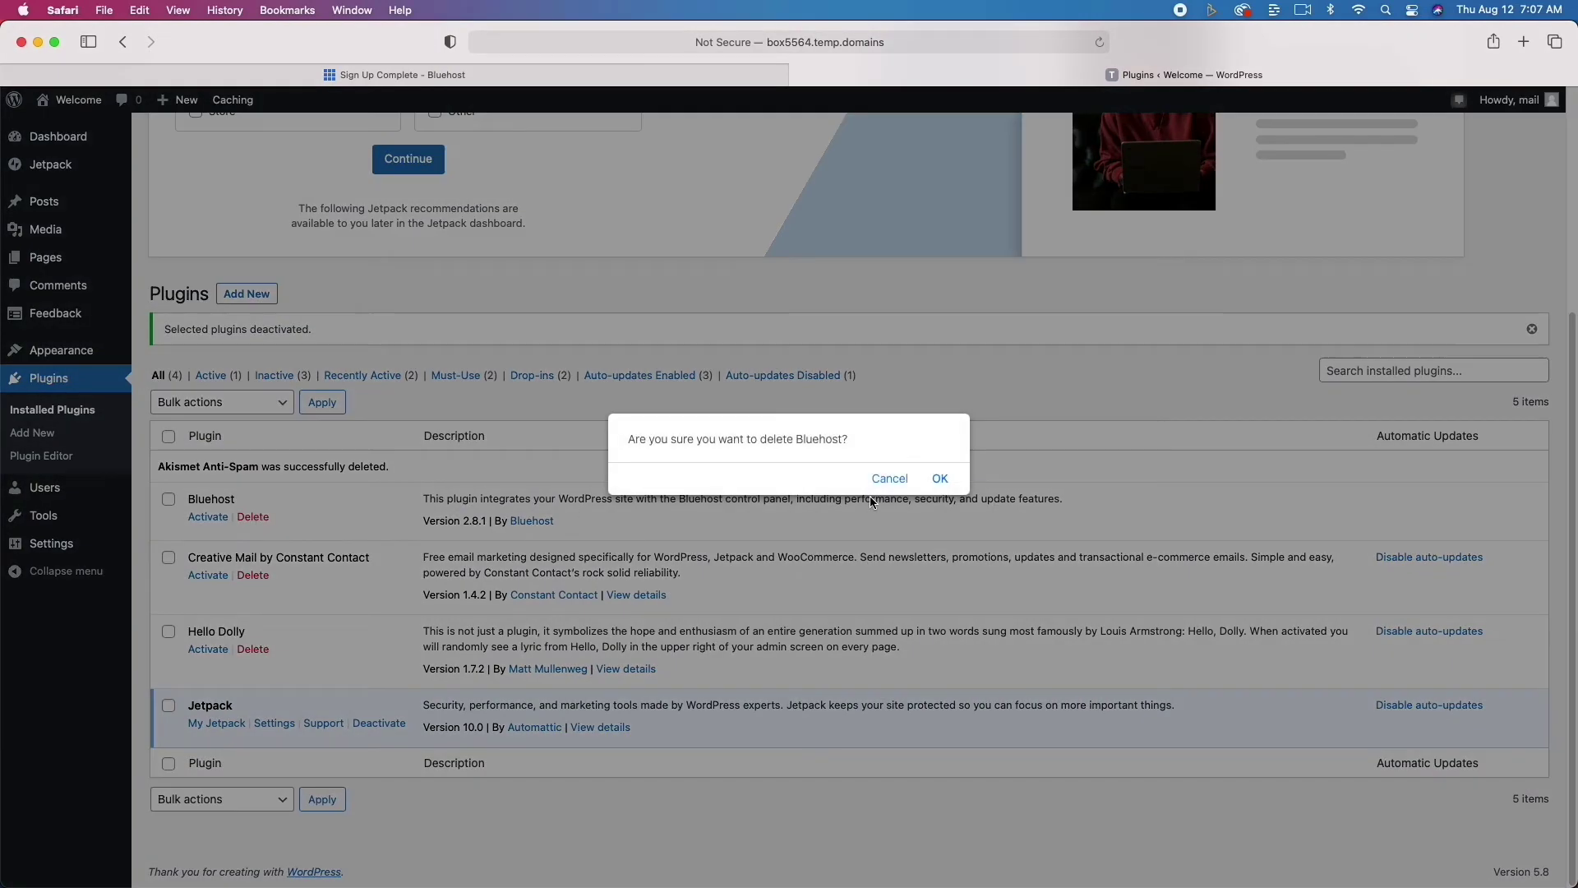
{"action": "left_click", "coordinate": [939, 479]}
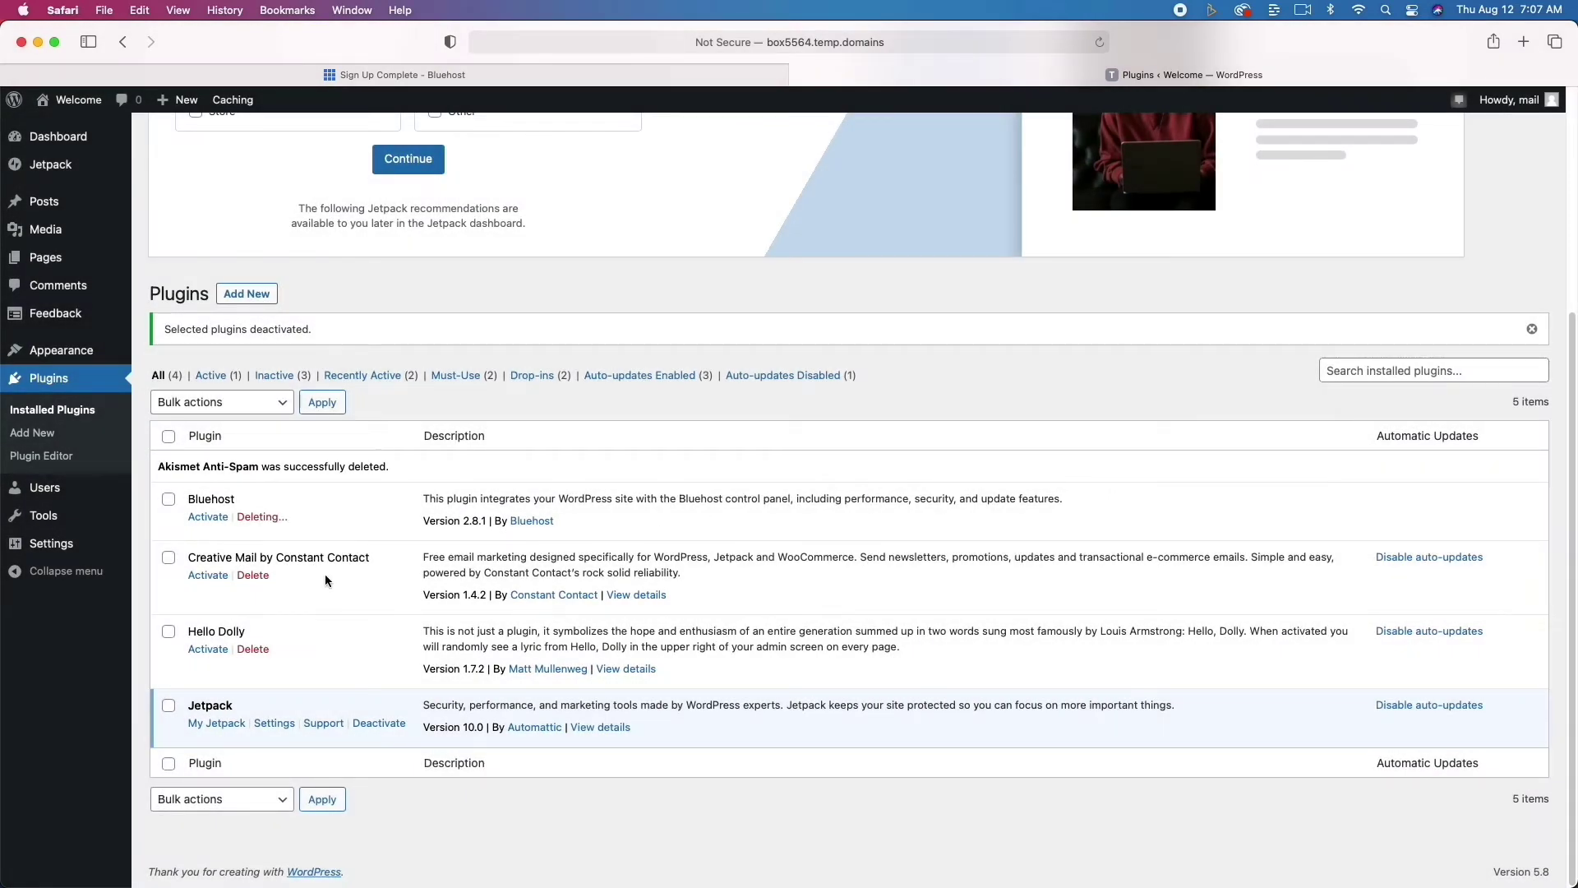
{"action": "left_click", "coordinate": [253, 574]}
{"action": "left_click", "coordinate": [954, 491]}
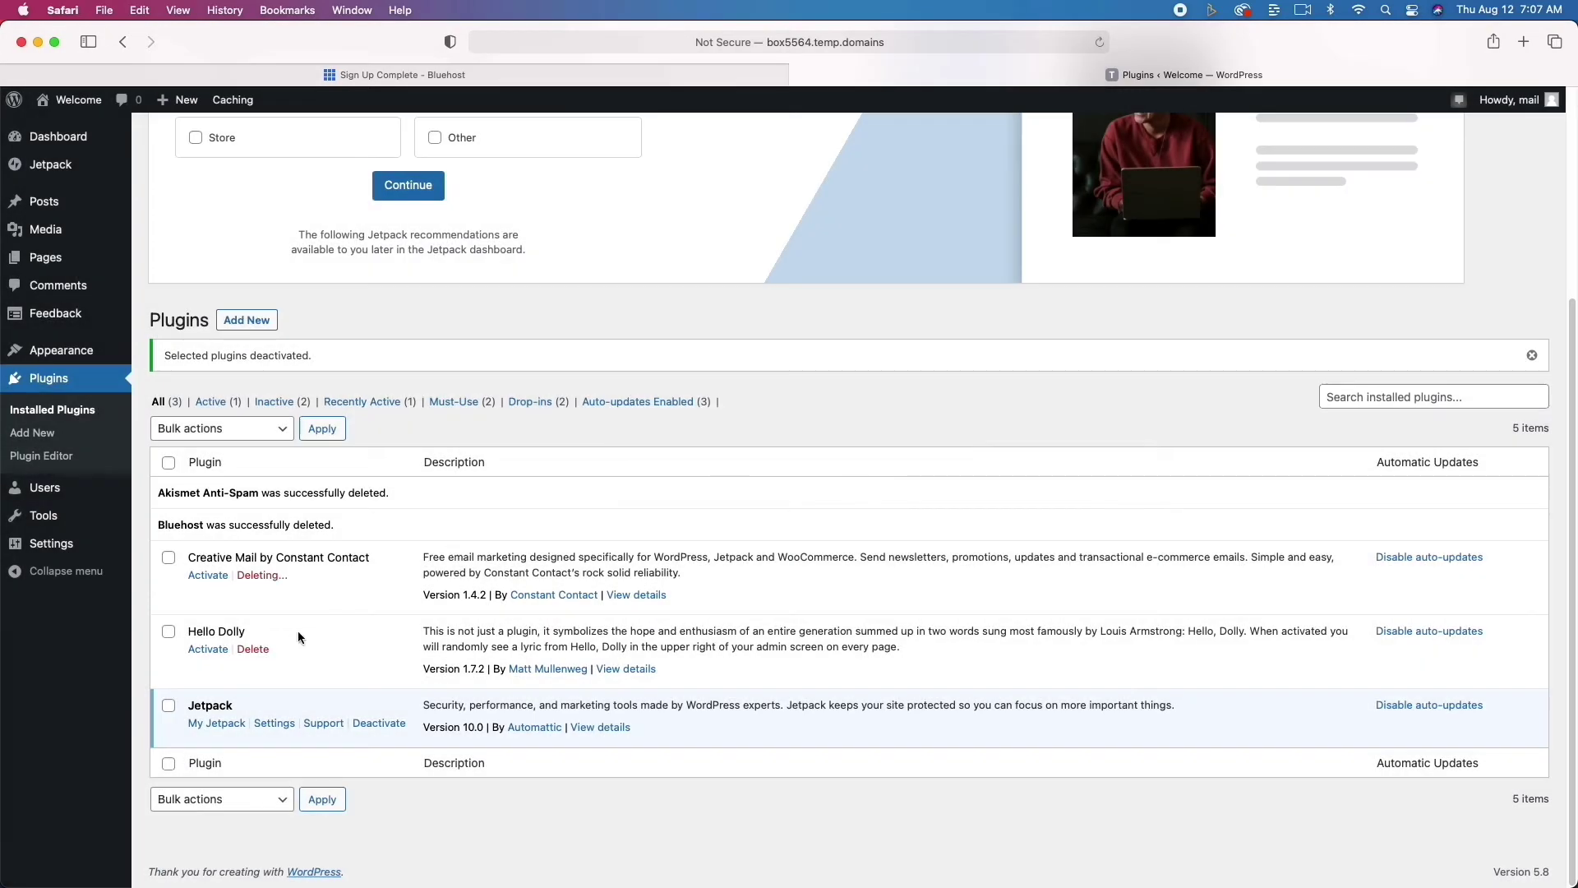
{"action": "left_click", "coordinate": [253, 649]}
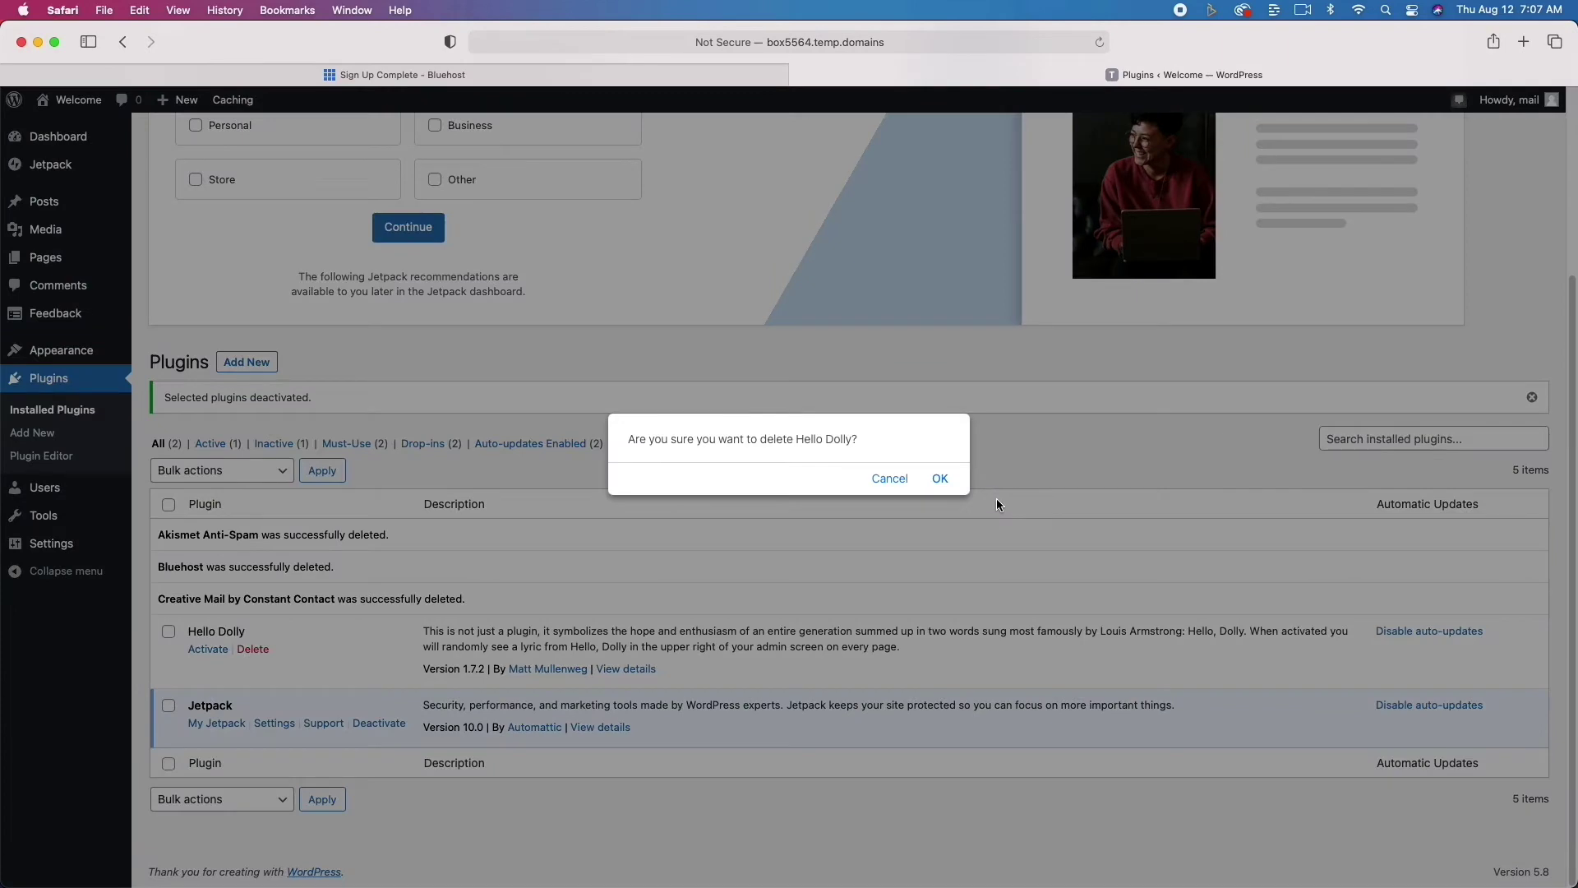
{"action": "left_click", "coordinate": [939, 479]}
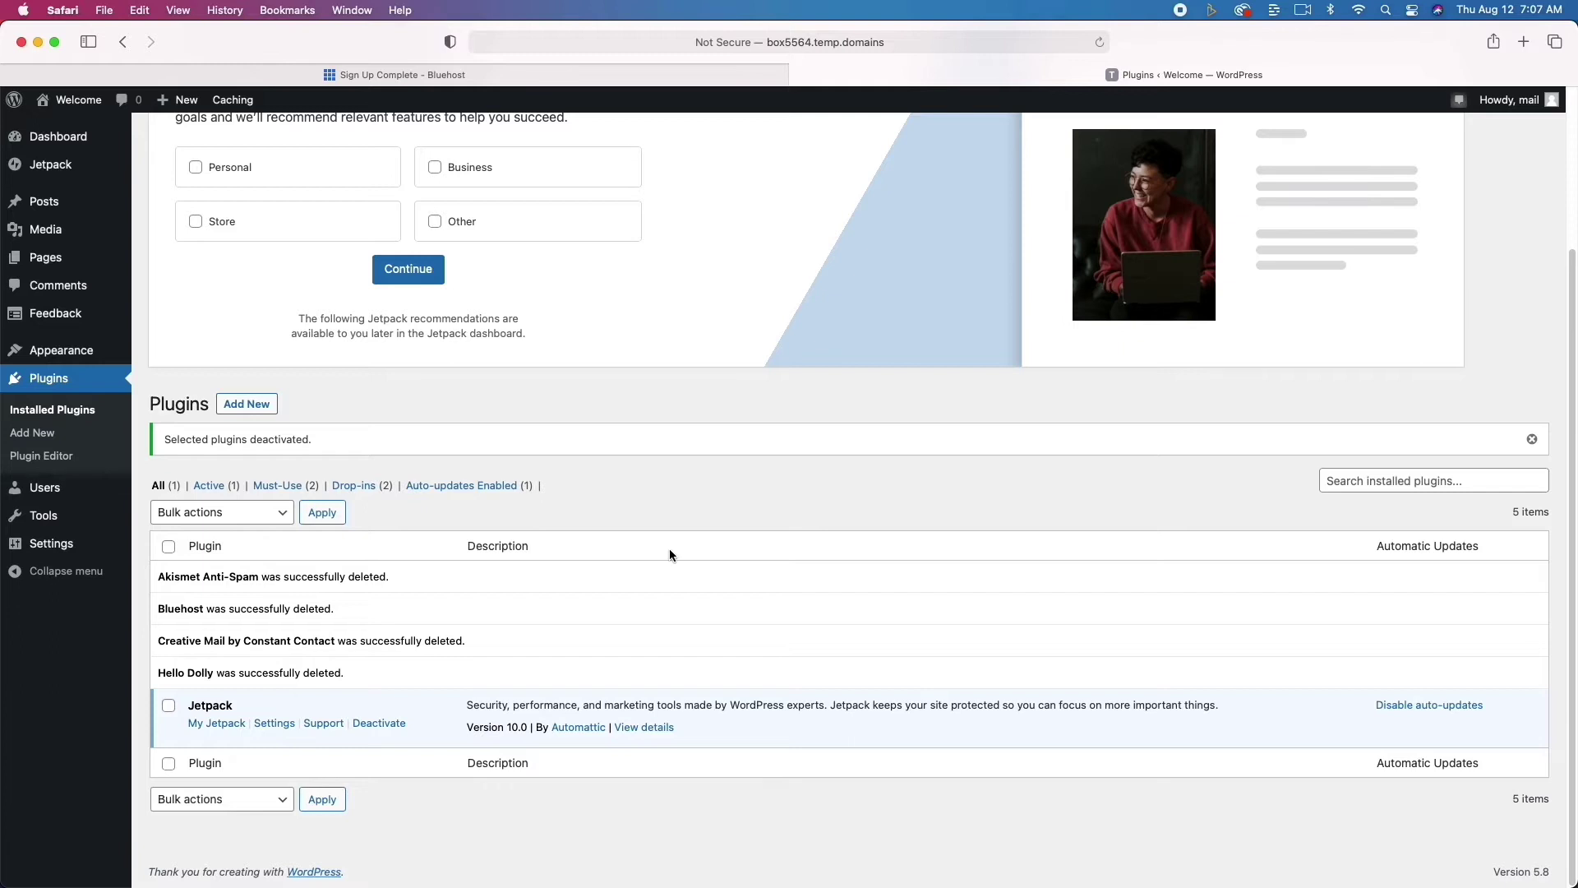
{"action": "mouse_move", "coordinate": [66, 547]}
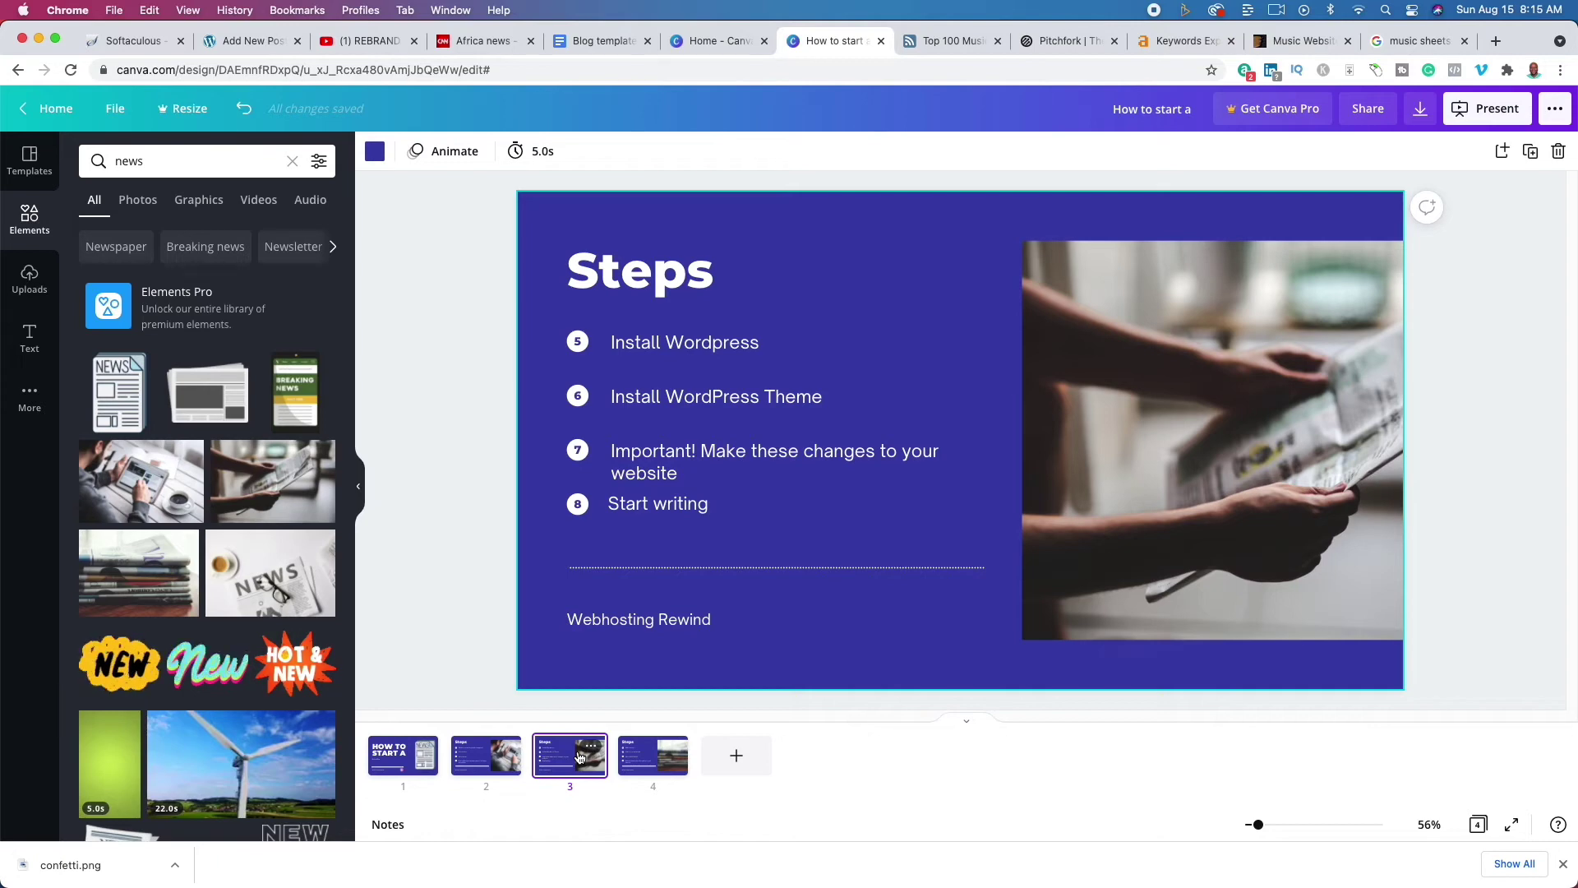
Switch to the CNN tab and go back from the Africa section to CNN's homepage.
{"action": "left_click", "coordinate": [481, 40]}
{"action": "left_click", "coordinate": [15, 71]}
Go back to the HuffPost homepage, skim its Taliban top stories, then start a new tab.
{"action": "left_click", "coordinate": [15, 71]}
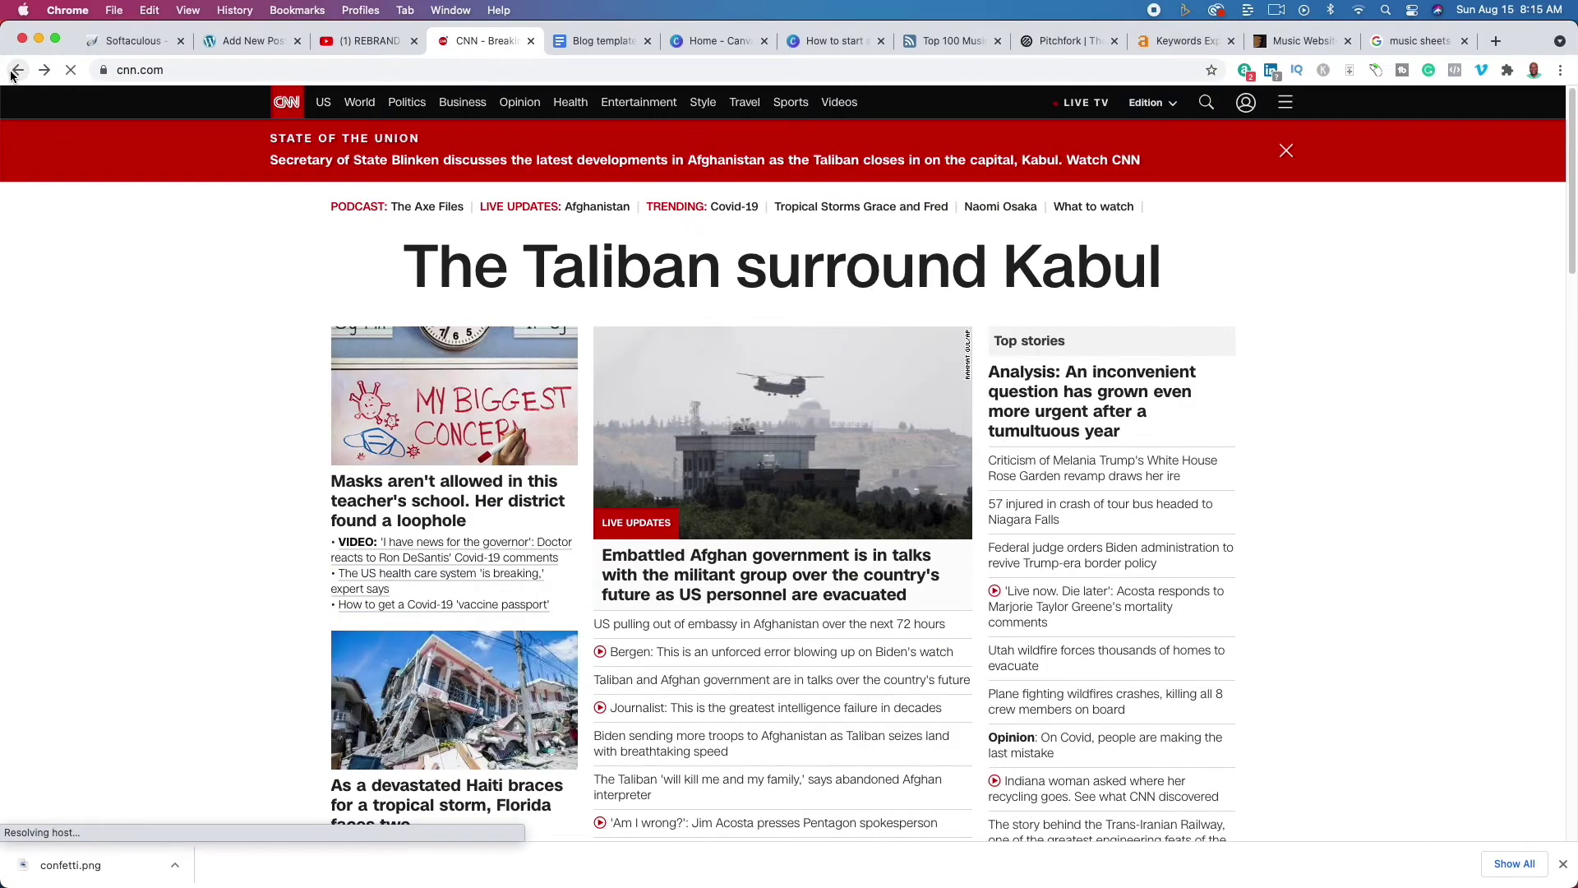
{"action": "left_click", "coordinate": [13, 71]}
{"action": "scroll", "coordinate": [580, 608], "scroll_direction": "down", "scroll_amount": 10}
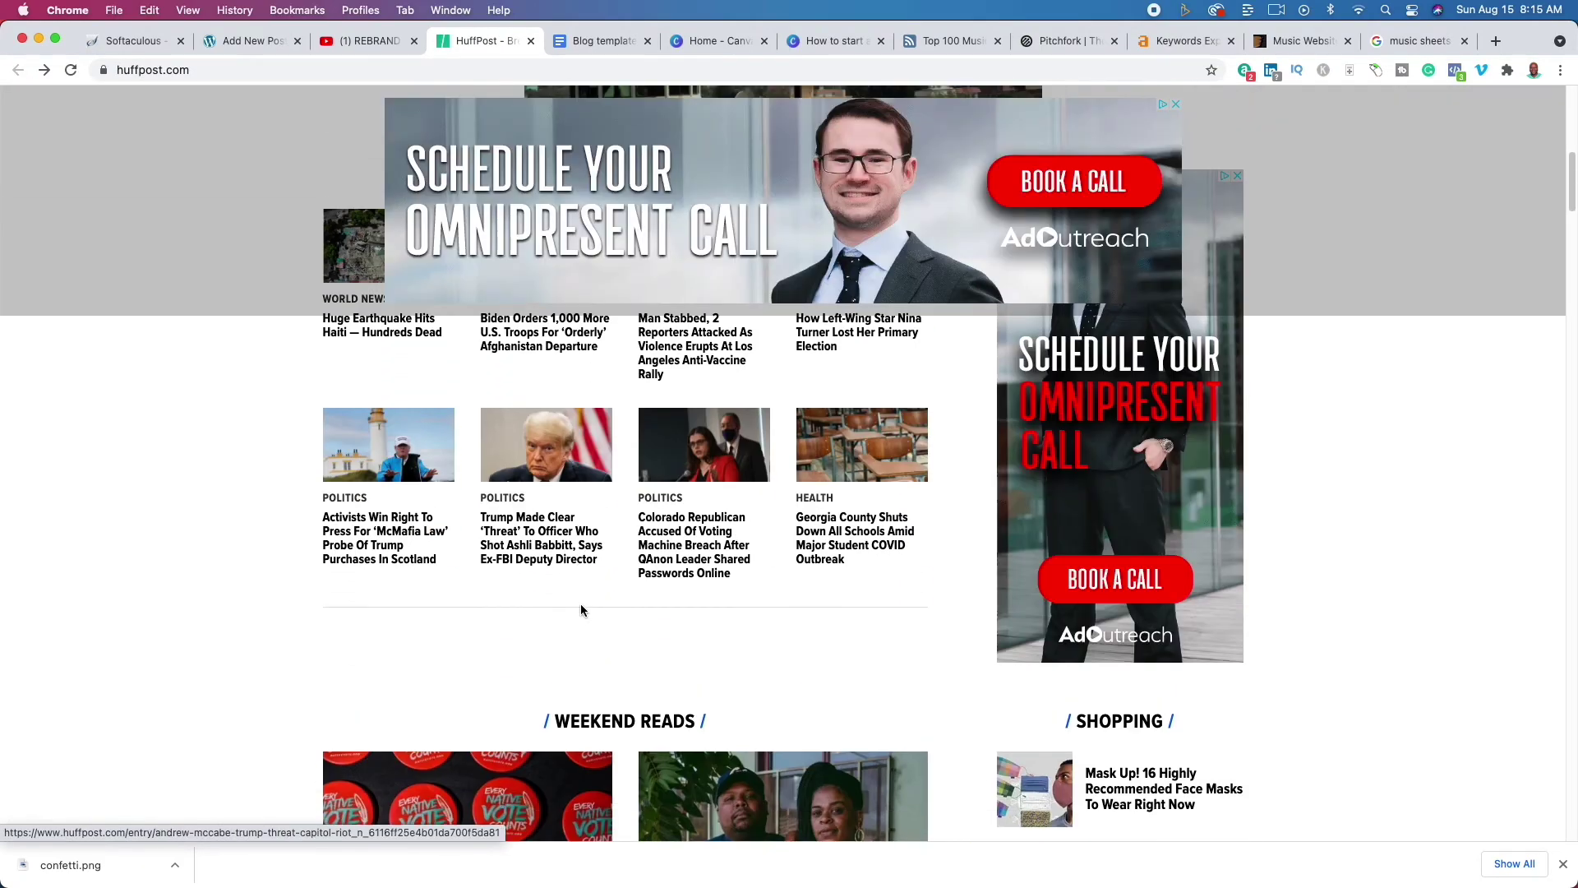
{"action": "scroll", "coordinate": [580, 609], "scroll_direction": "down", "scroll_amount": 7}
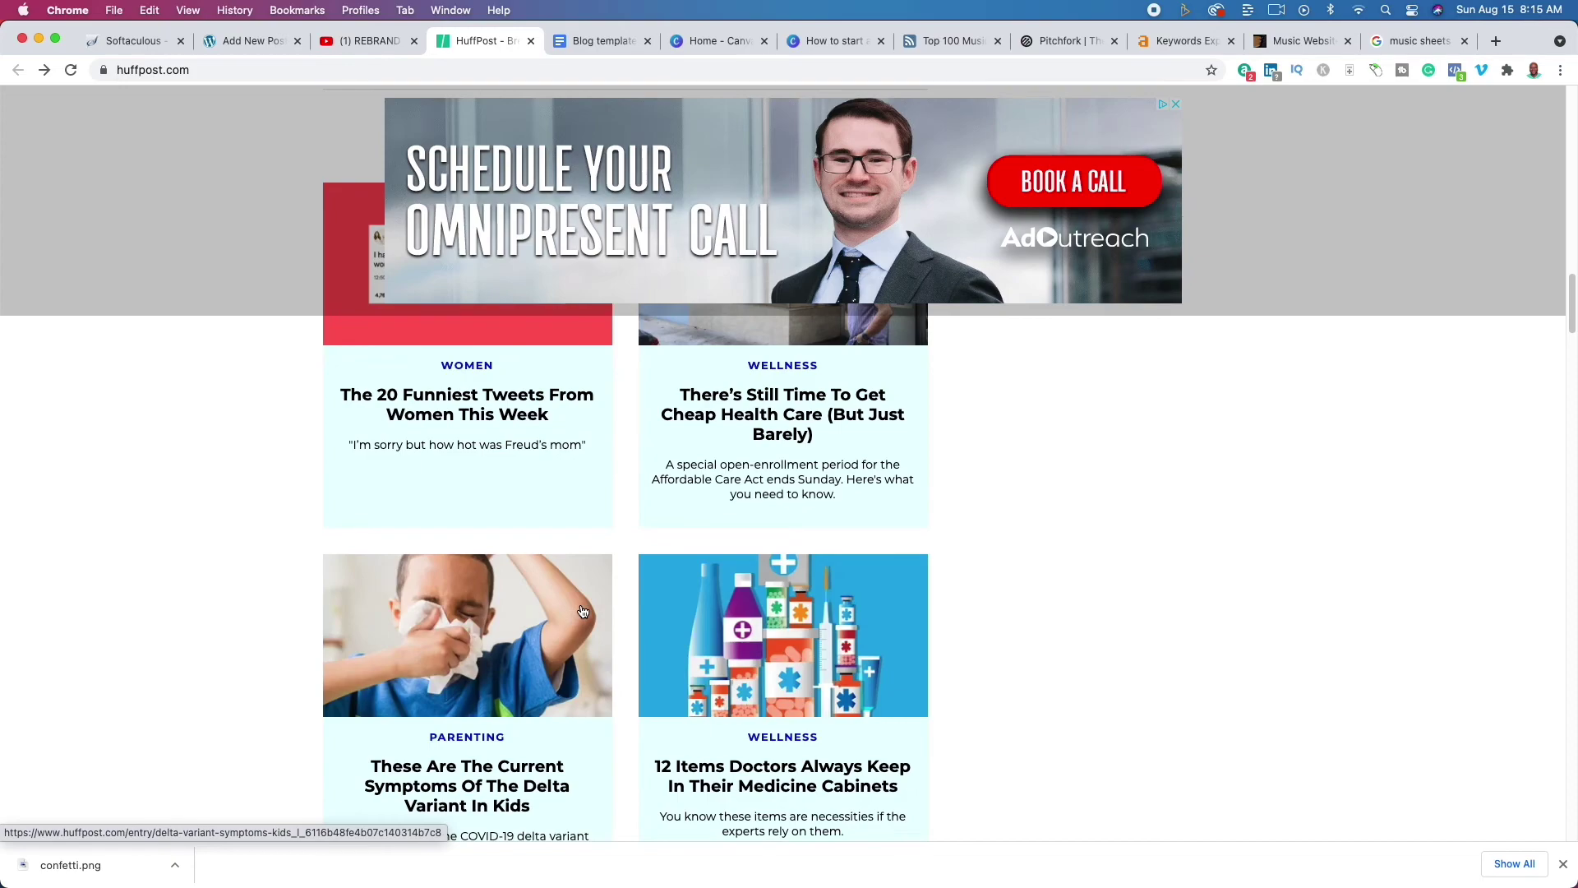
{"action": "scroll", "coordinate": [582, 611], "scroll_direction": "down", "scroll_amount": 10}
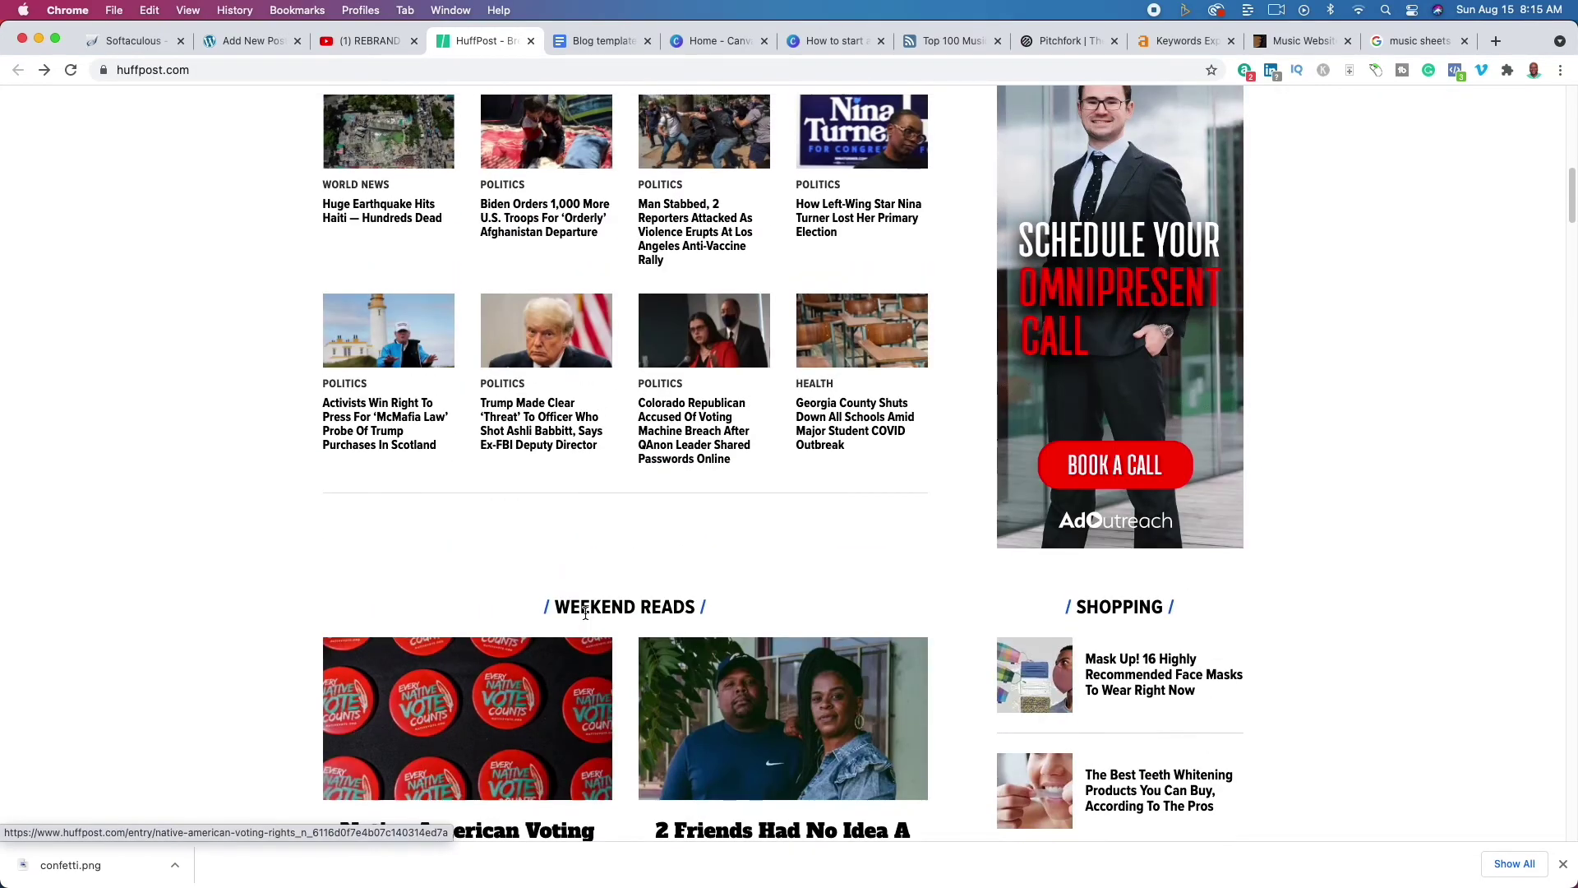
{"action": "scroll", "coordinate": [585, 613], "scroll_direction": "up", "scroll_amount": 10}
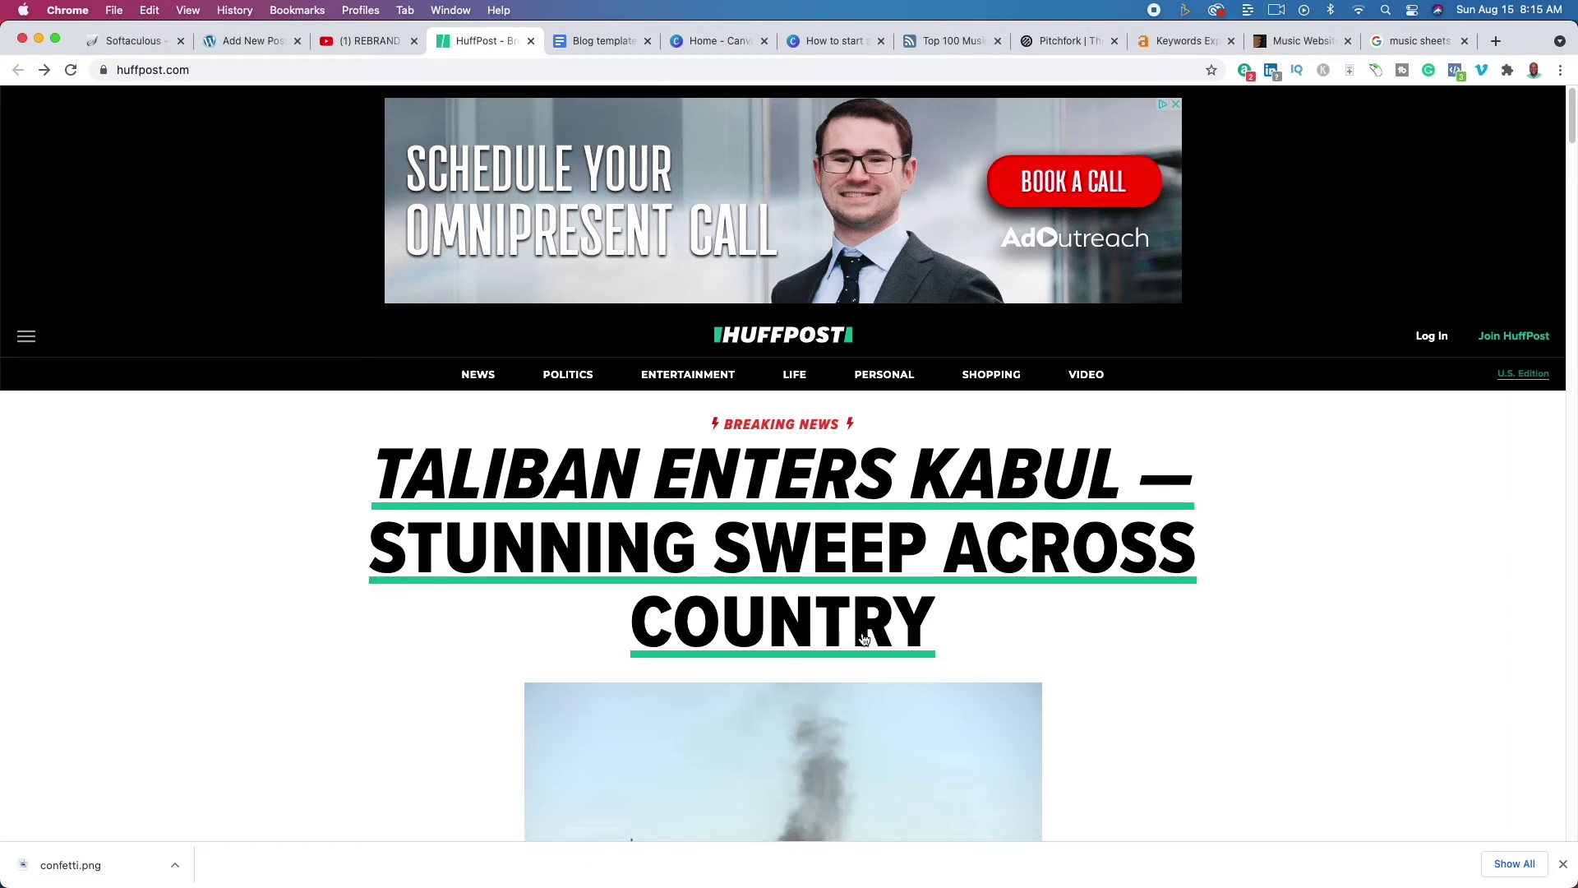
{"action": "left_click", "coordinate": [1494, 42]}
Search Google for themeforest and open the themeforest.net site.
{"action": "type", "text": "them"}
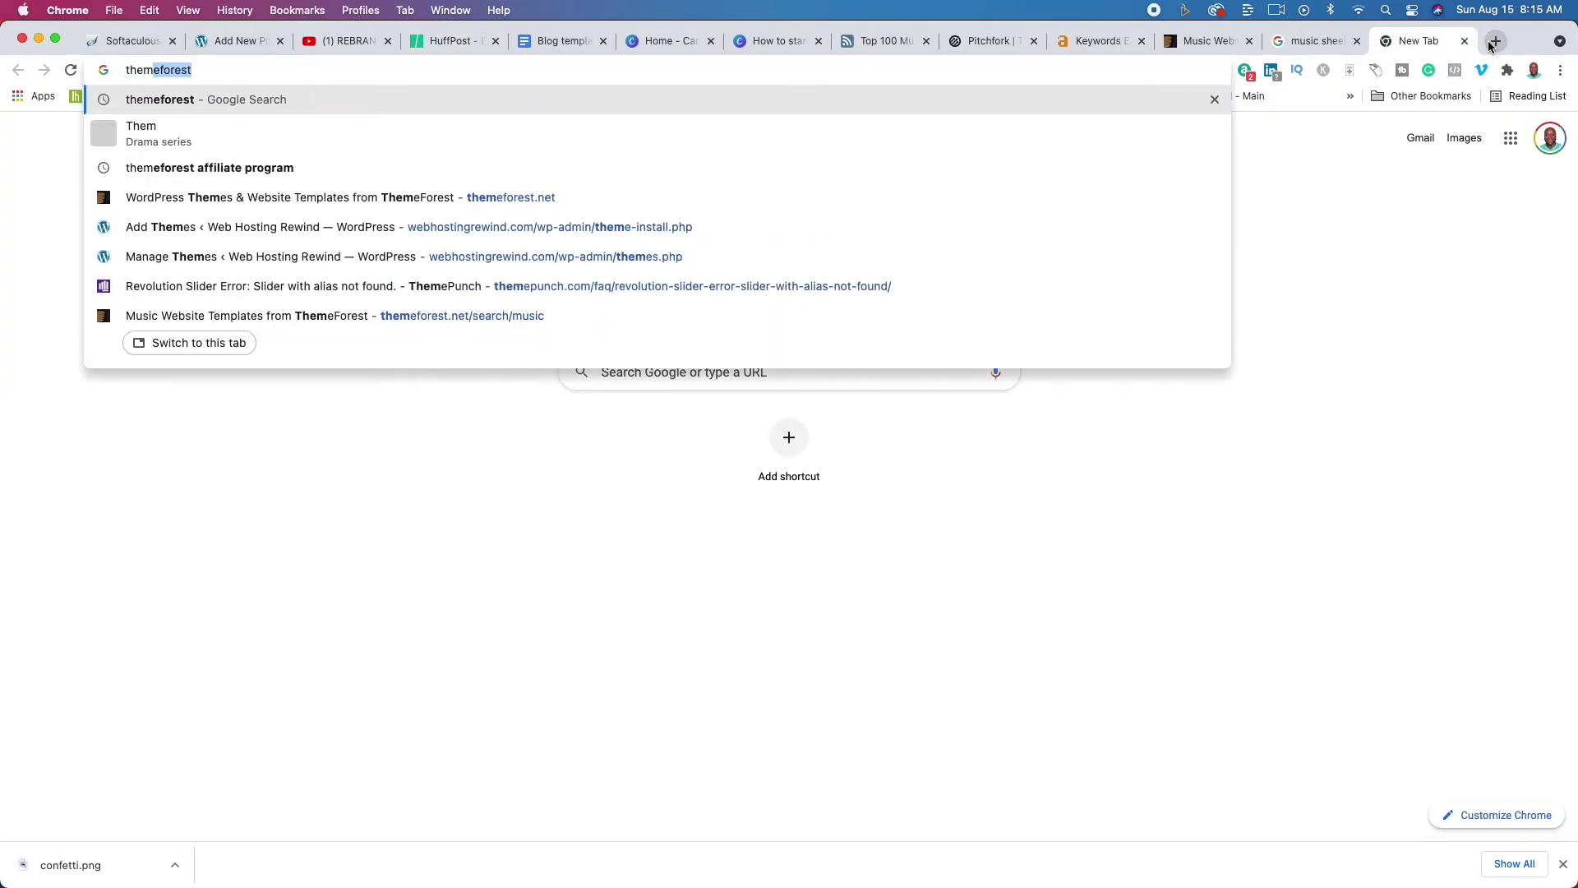
{"action": "key", "text": "Return"}
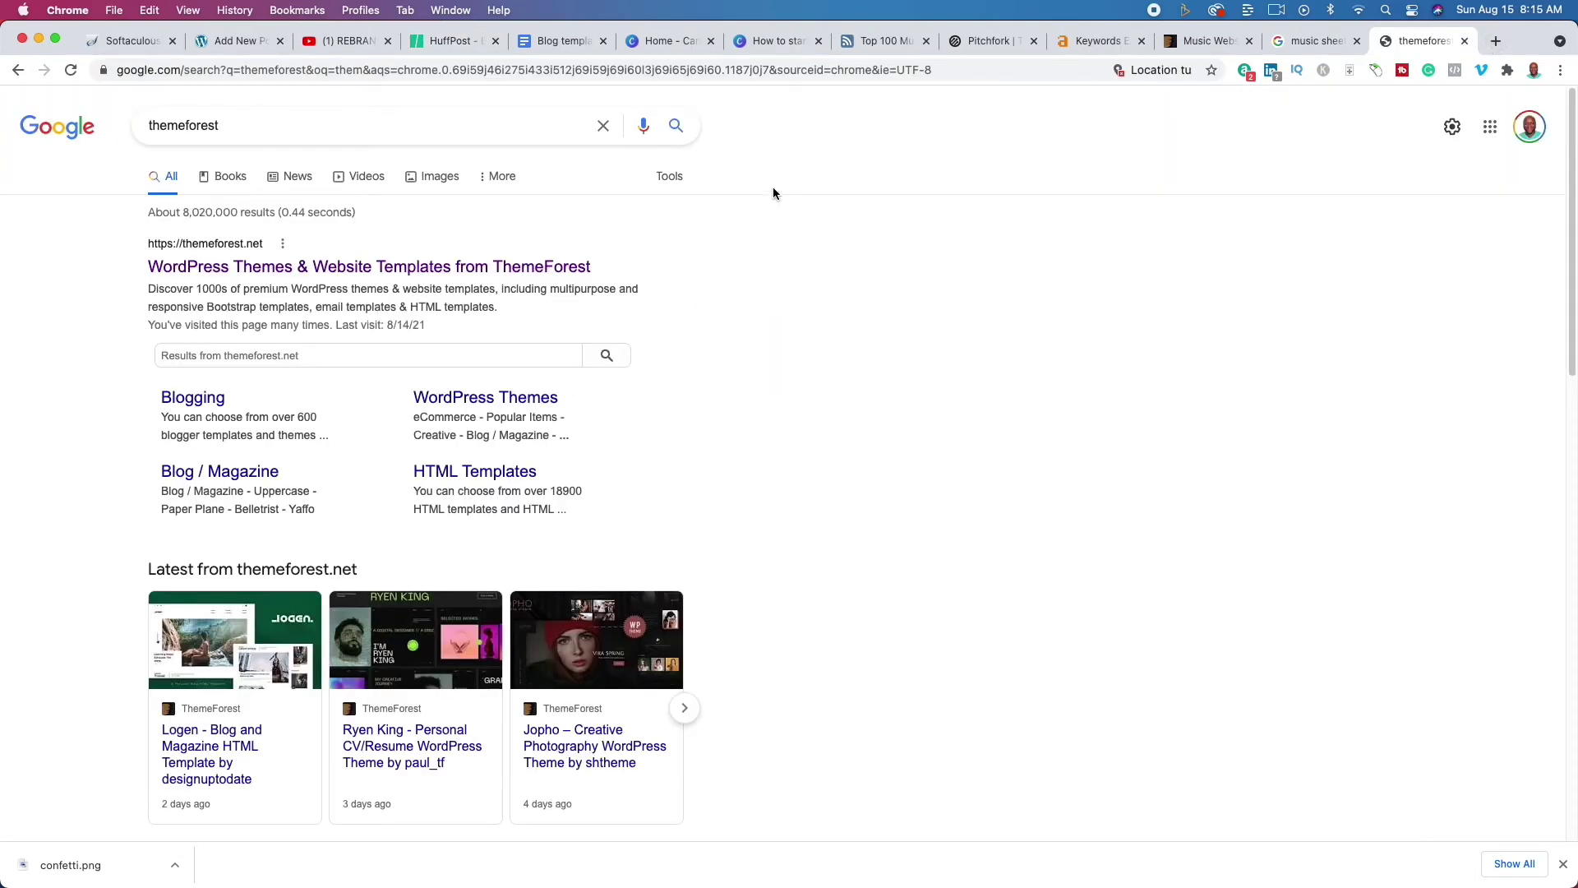
{"action": "left_click", "coordinate": [358, 268]}
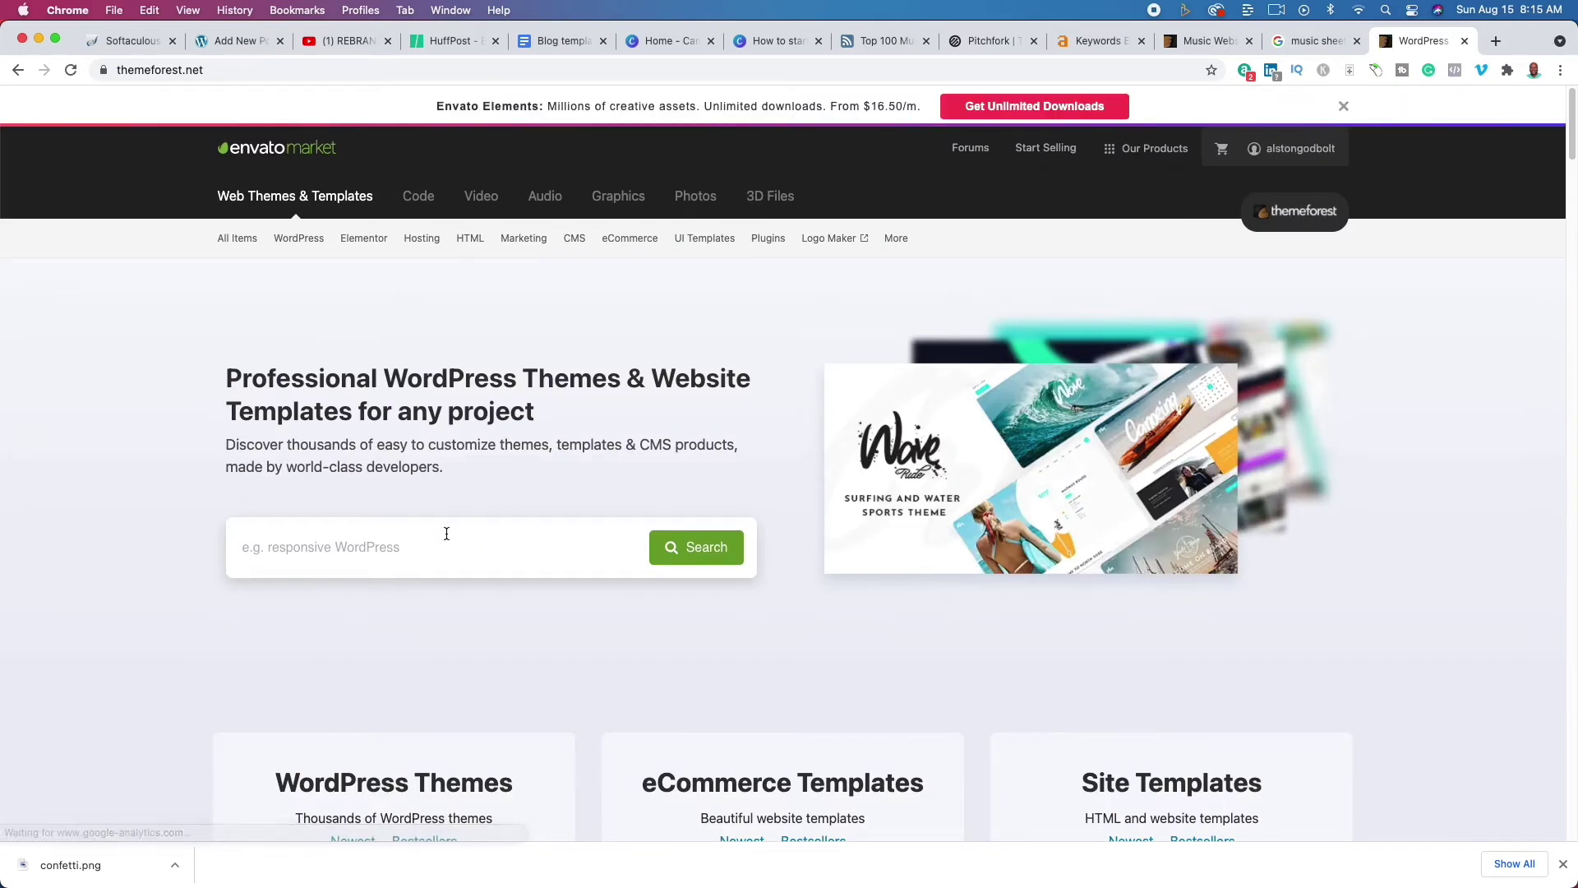
Search ThemeForest for 'news' and scroll the 2,860 results led by the Newspaper theme.
{"action": "left_click", "coordinate": [446, 552]}
{"action": "type", "text": "news"}
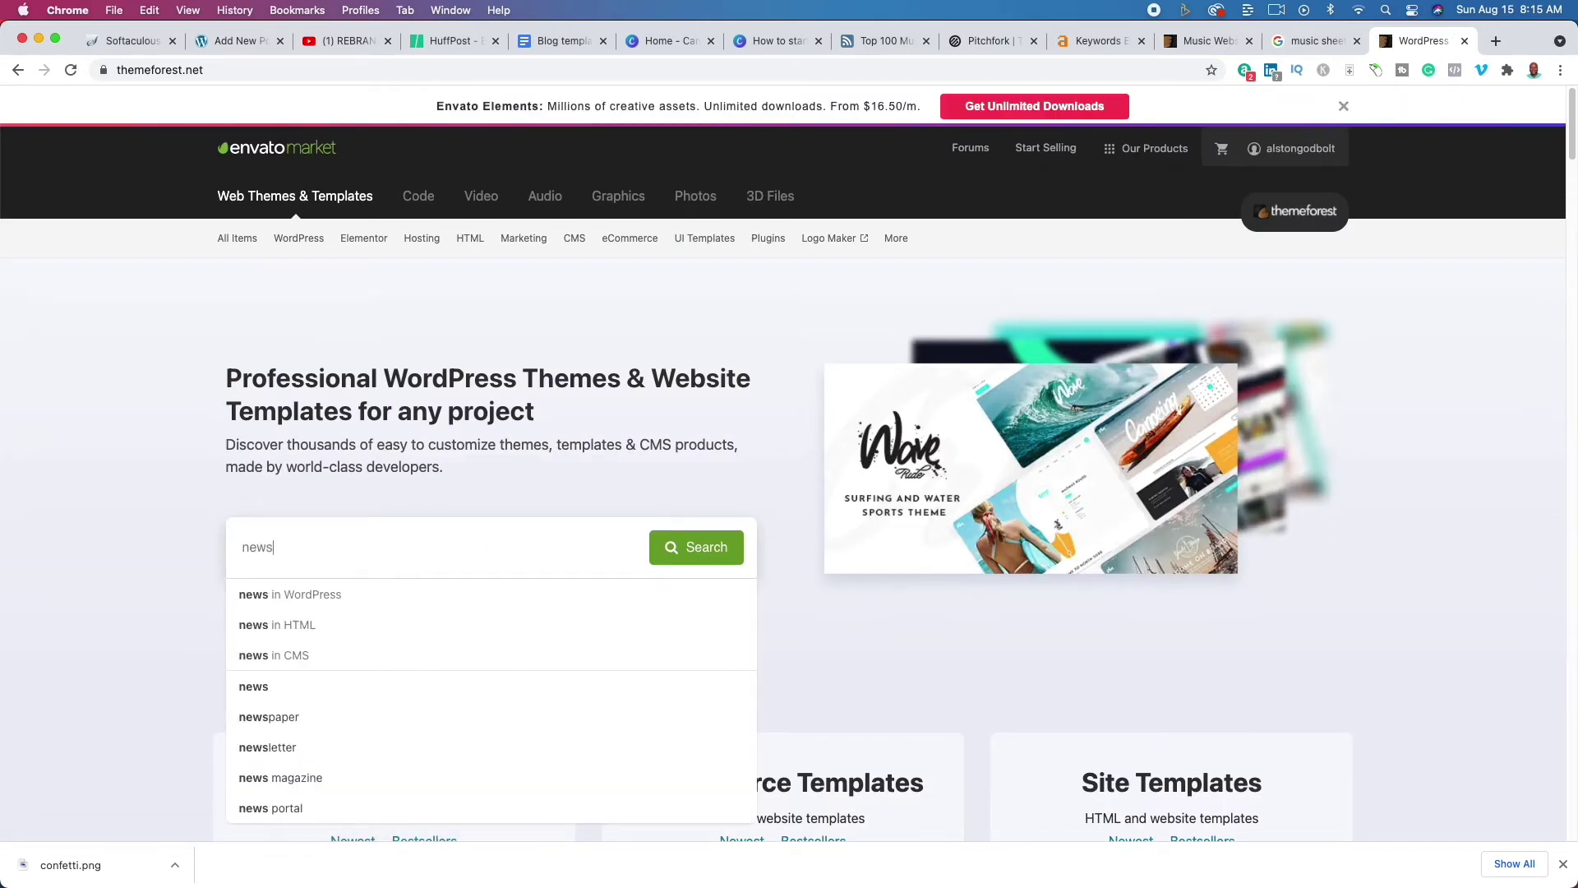
{"action": "key", "text": "Return"}
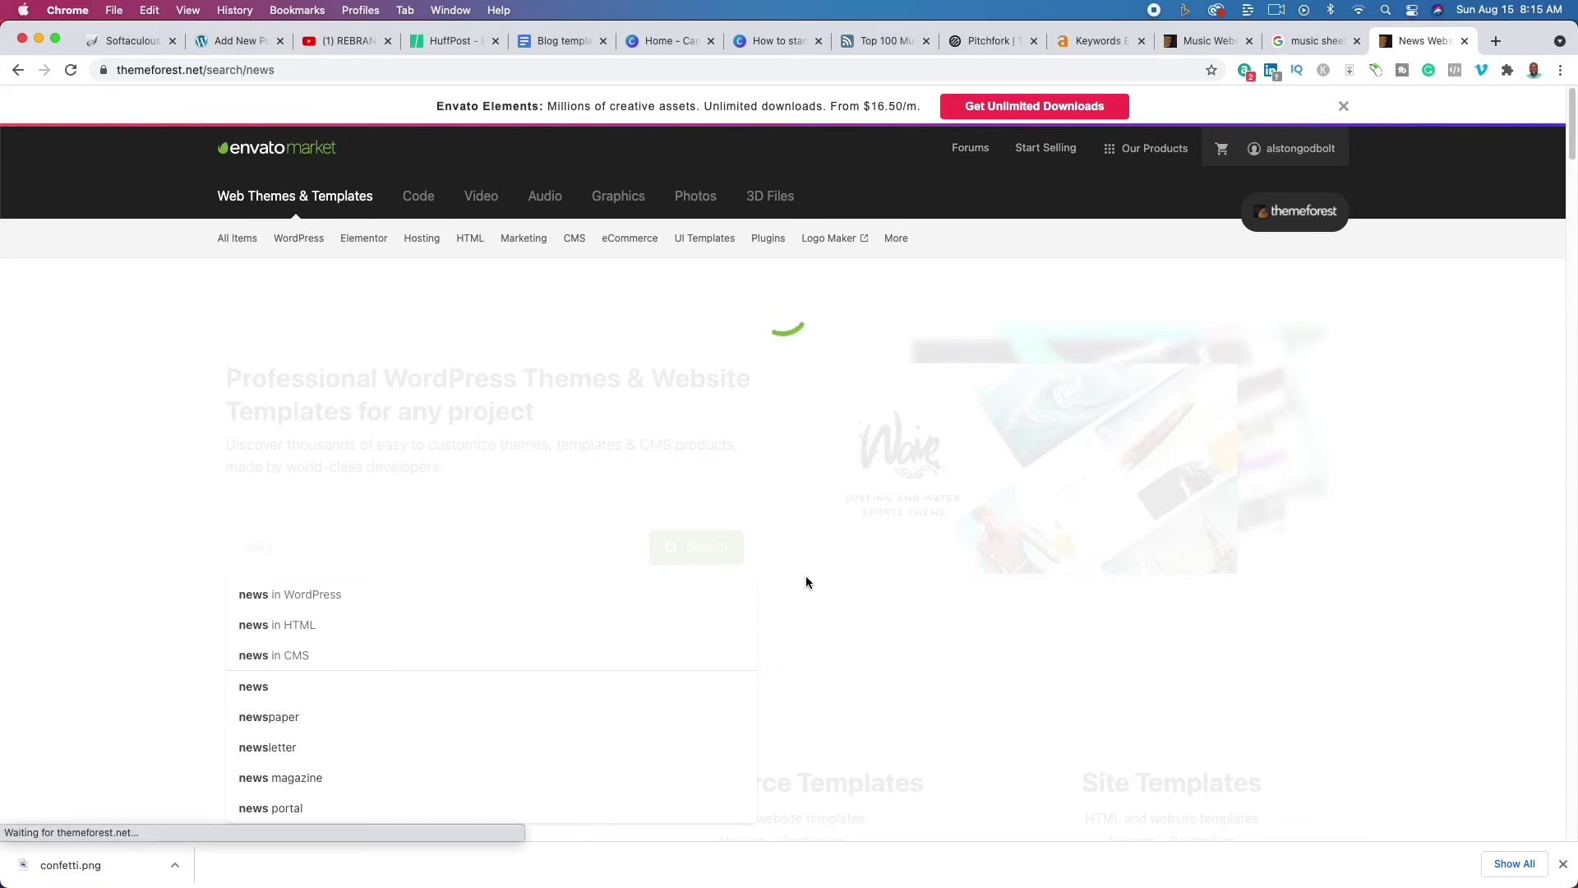
{"action": "scroll", "coordinate": [1067, 615], "scroll_direction": "down", "scroll_amount": 1}
{"action": "scroll", "coordinate": [1067, 616], "scroll_direction": "down", "scroll_amount": 3}
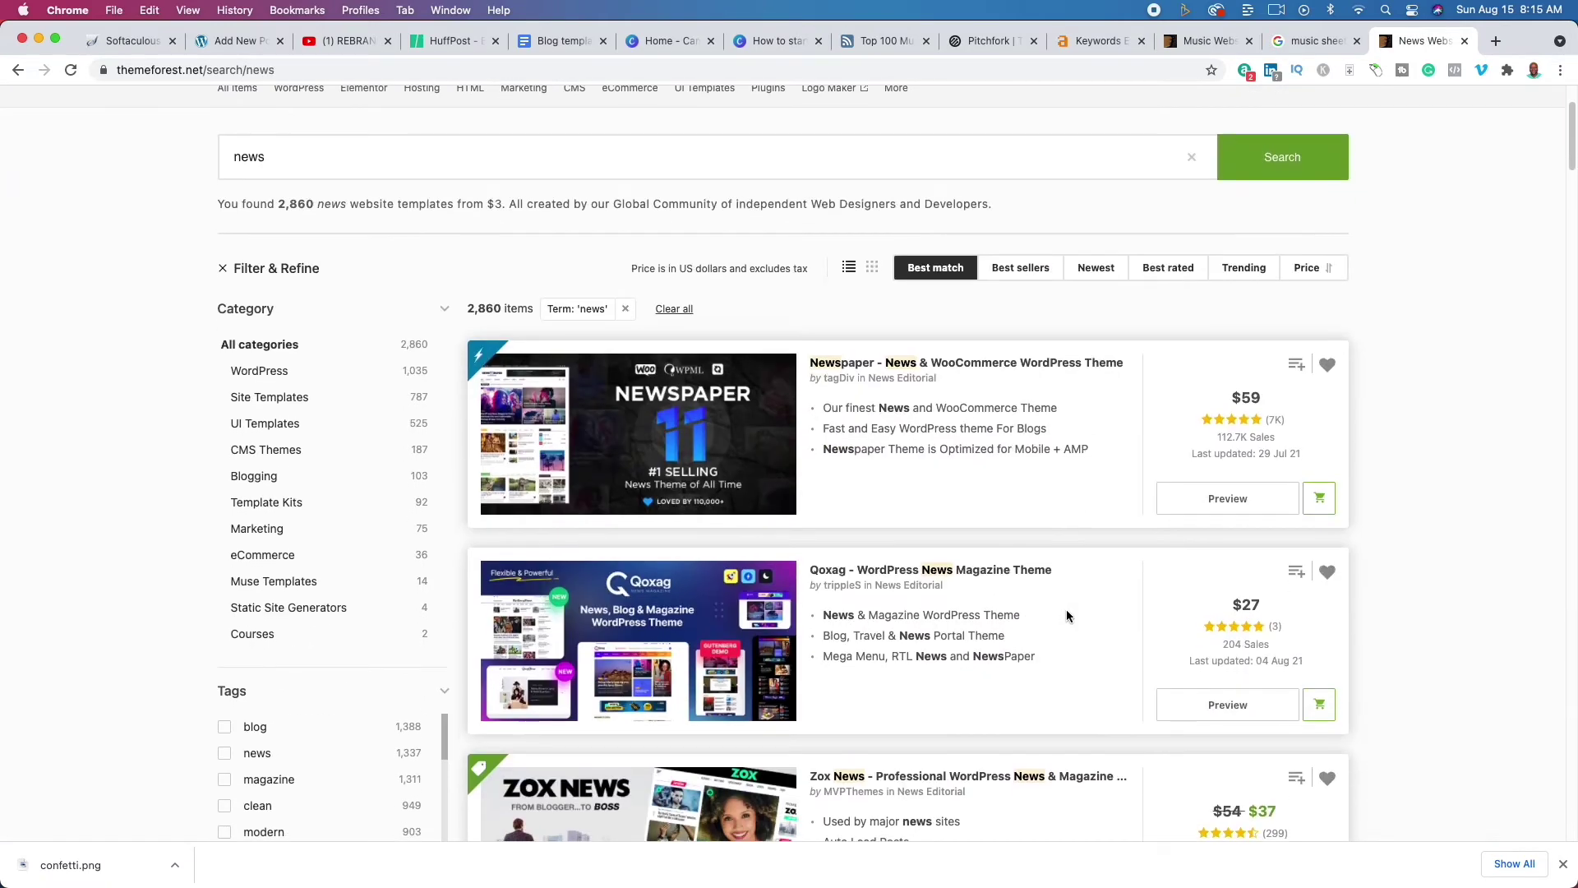
{"action": "scroll", "coordinate": [817, 608], "scroll_direction": "down", "scroll_amount": 5}
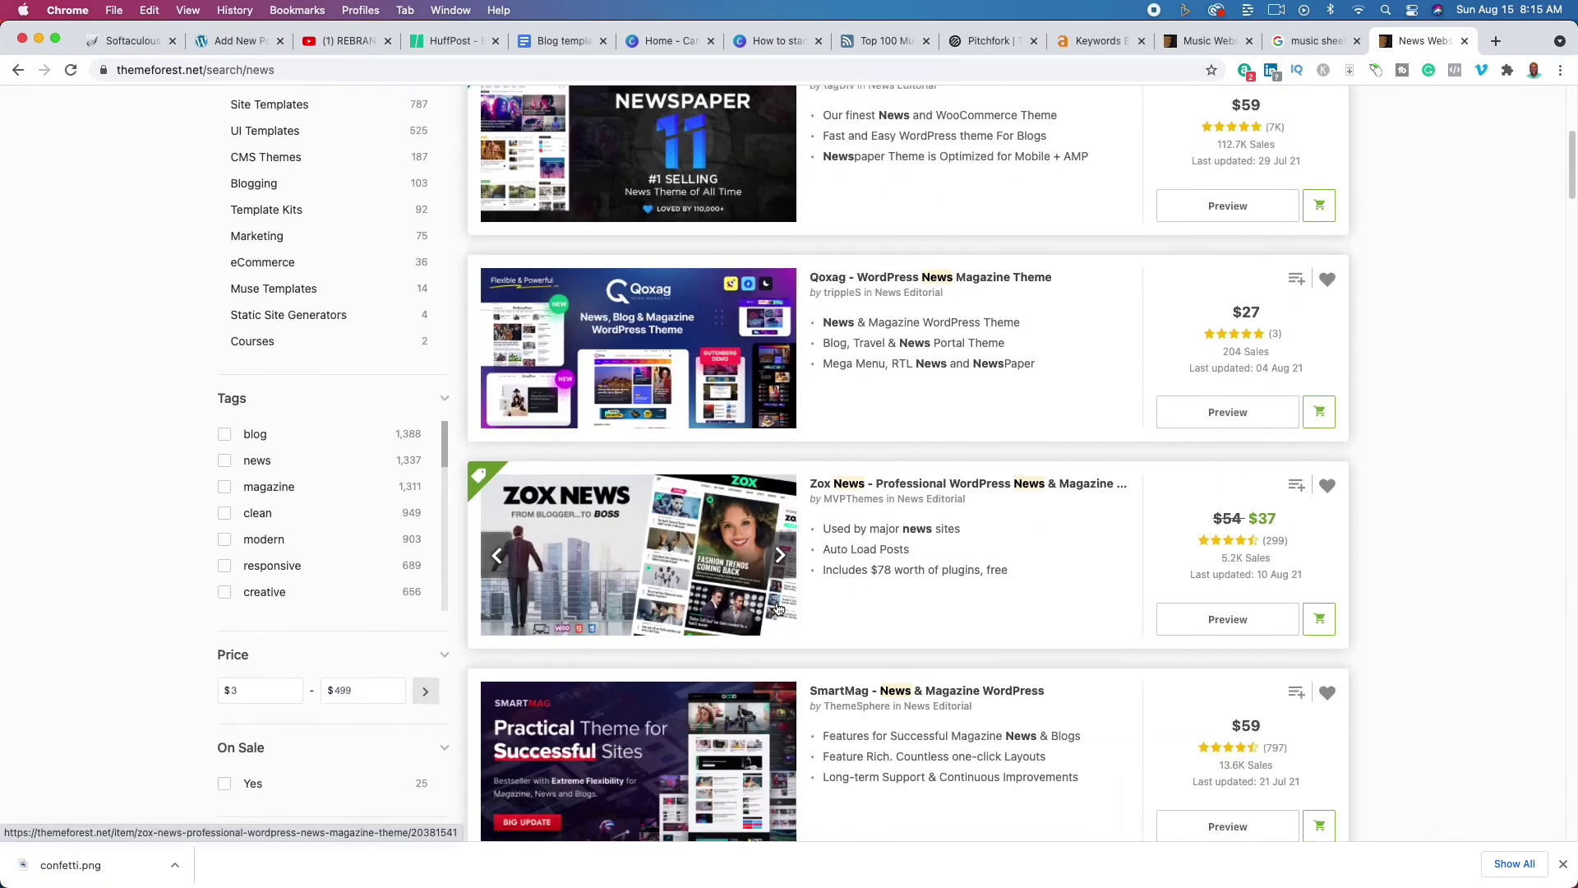
{"action": "scroll", "coordinate": [857, 621], "scroll_direction": "down", "scroll_amount": 5}
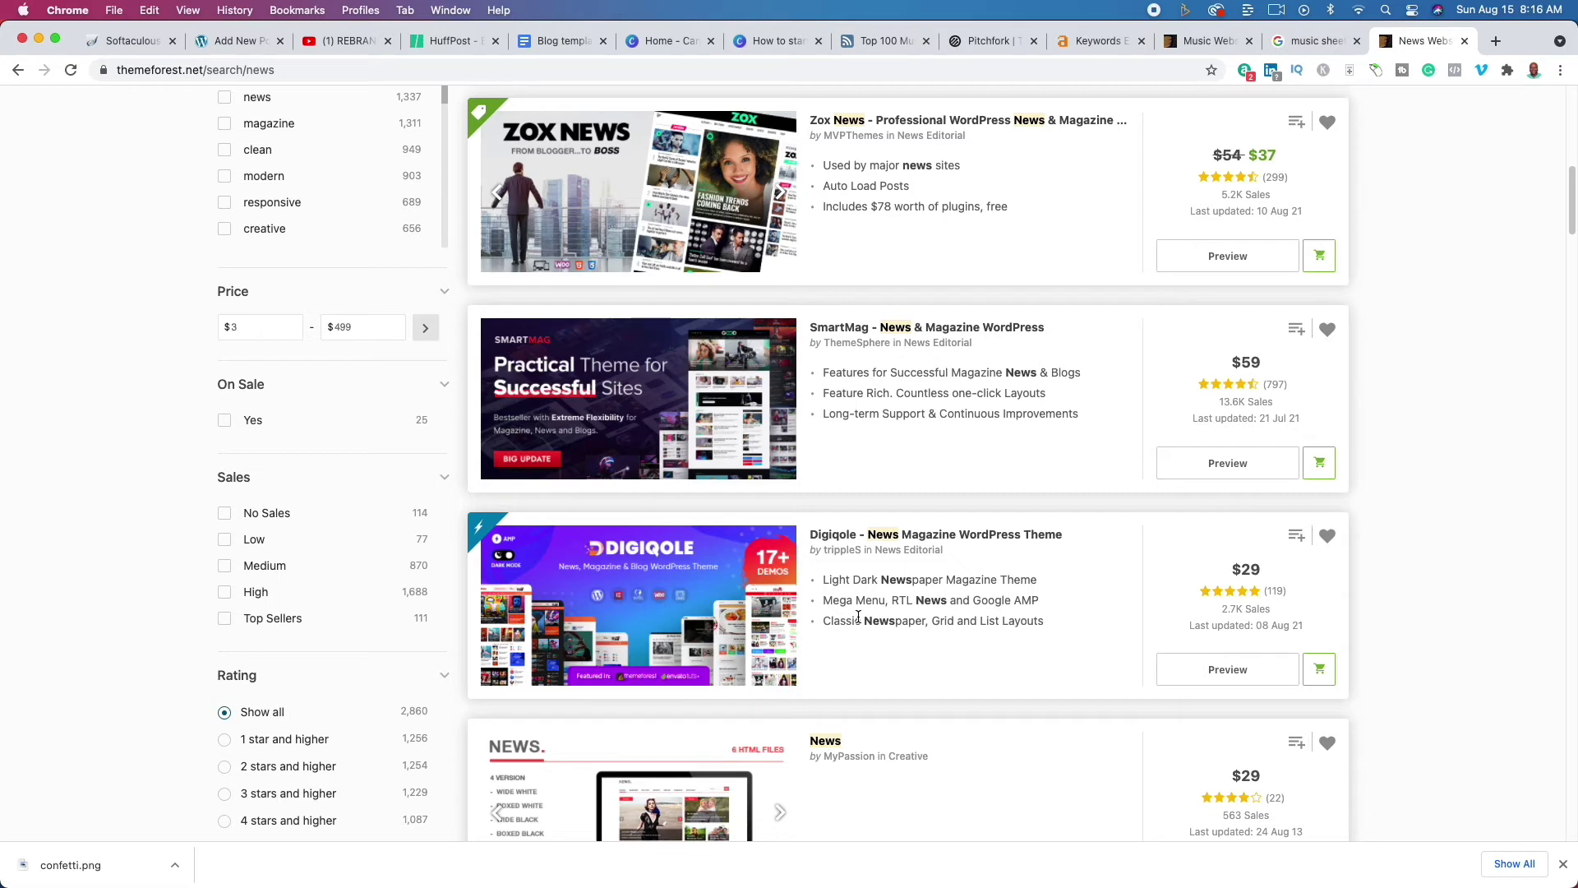
{"action": "scroll", "coordinate": [1008, 328], "scroll_direction": "up", "scroll_amount": 6}
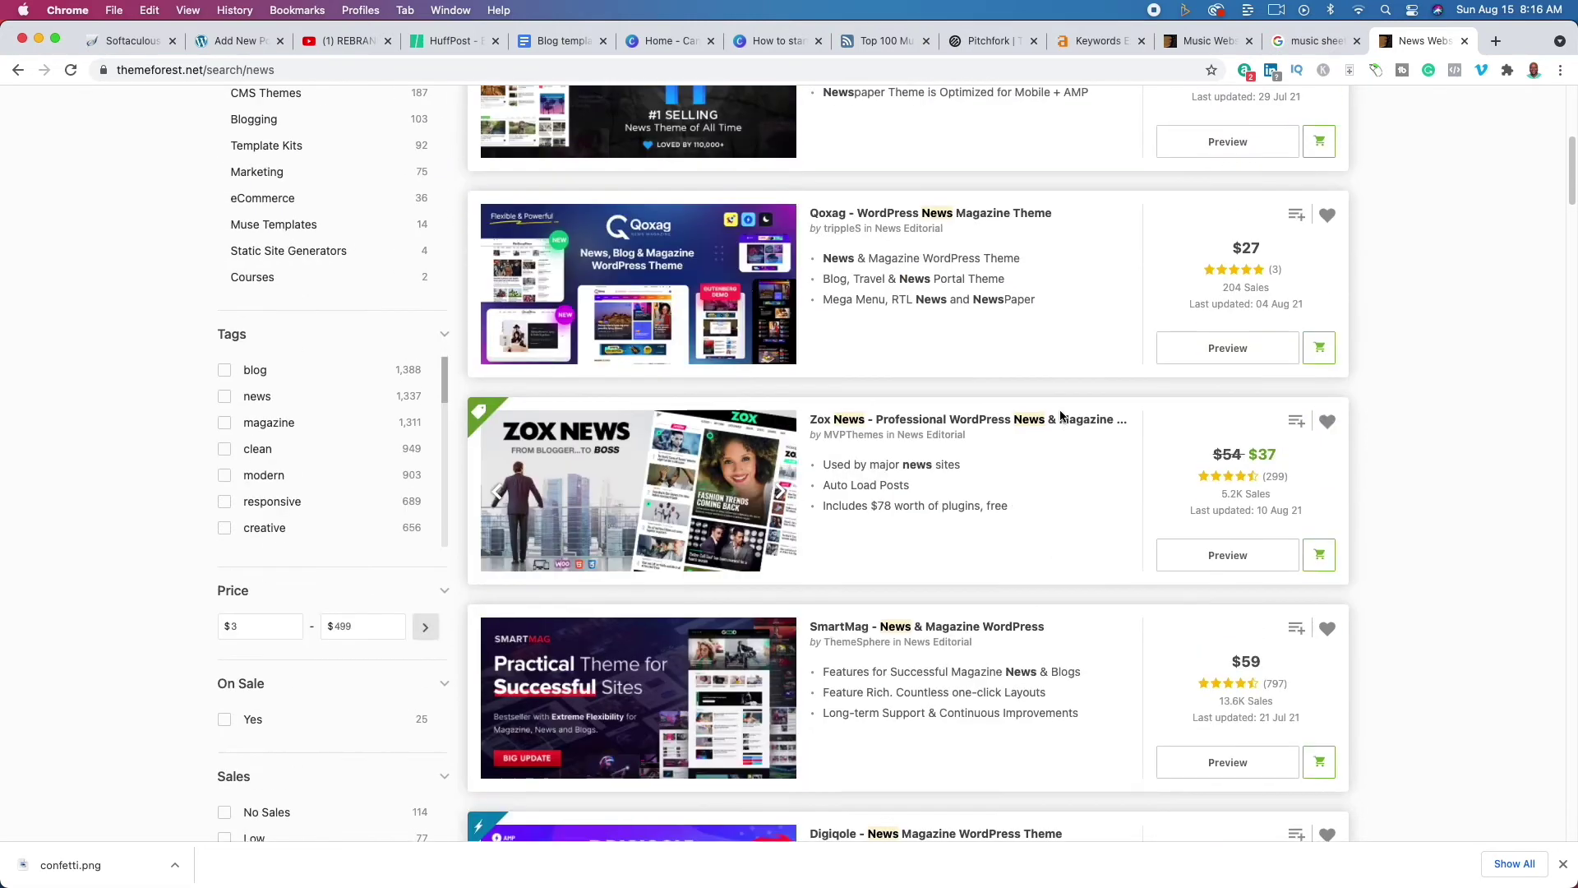
{"action": "scroll", "coordinate": [970, 398], "scroll_direction": "up", "scroll_amount": 3}
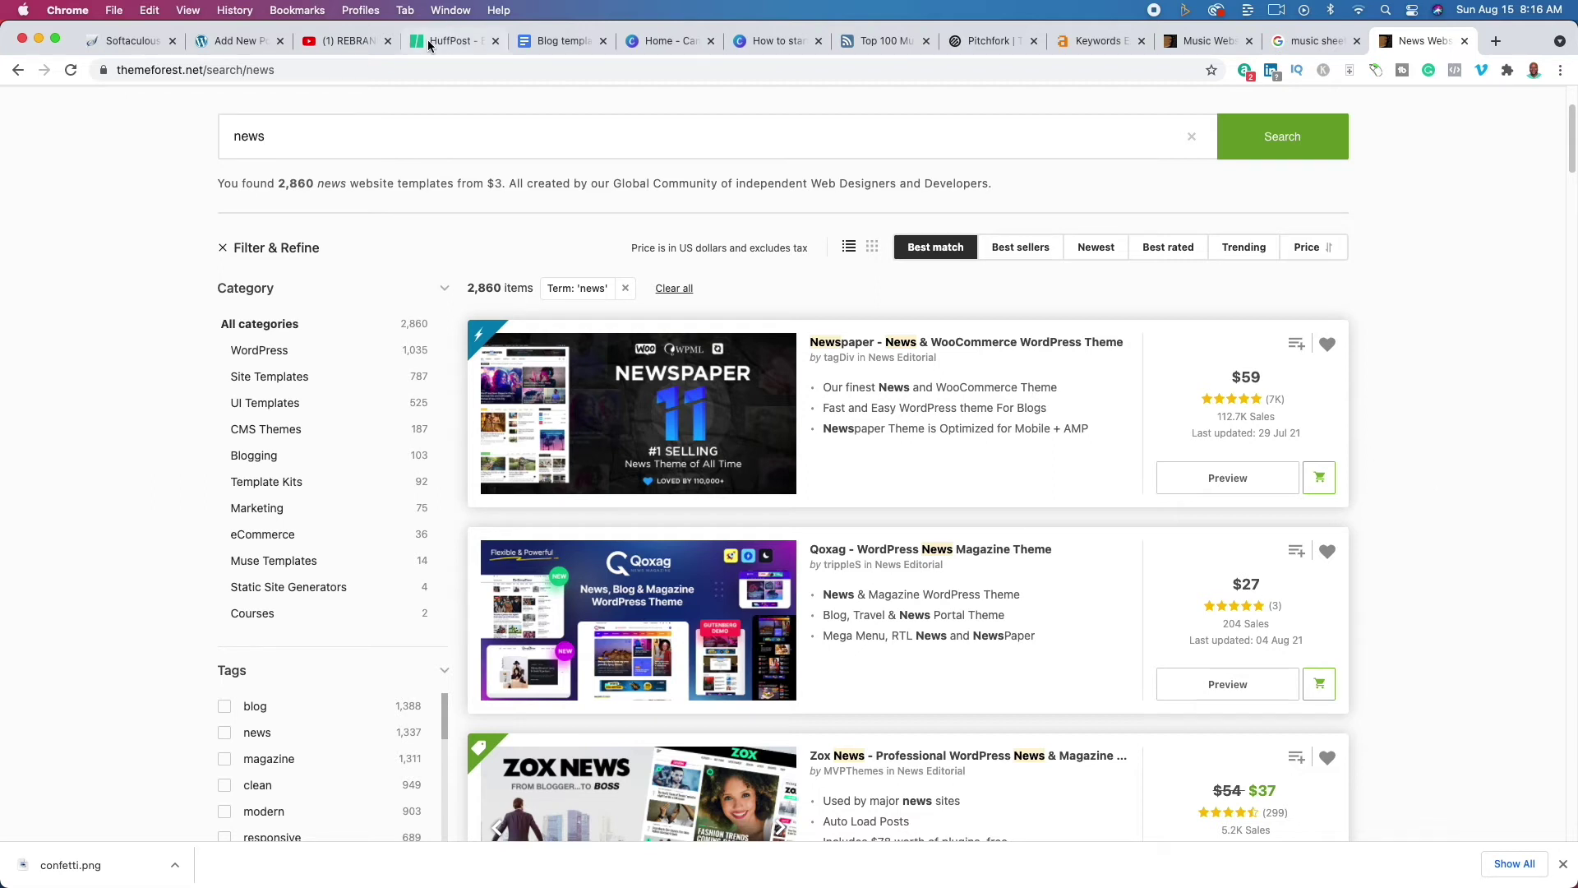
Leave the unsaved new WordPress post for the dashboard, confirming the exit.
{"action": "left_click", "coordinate": [206, 42]}
{"action": "left_click", "coordinate": [25, 110]}
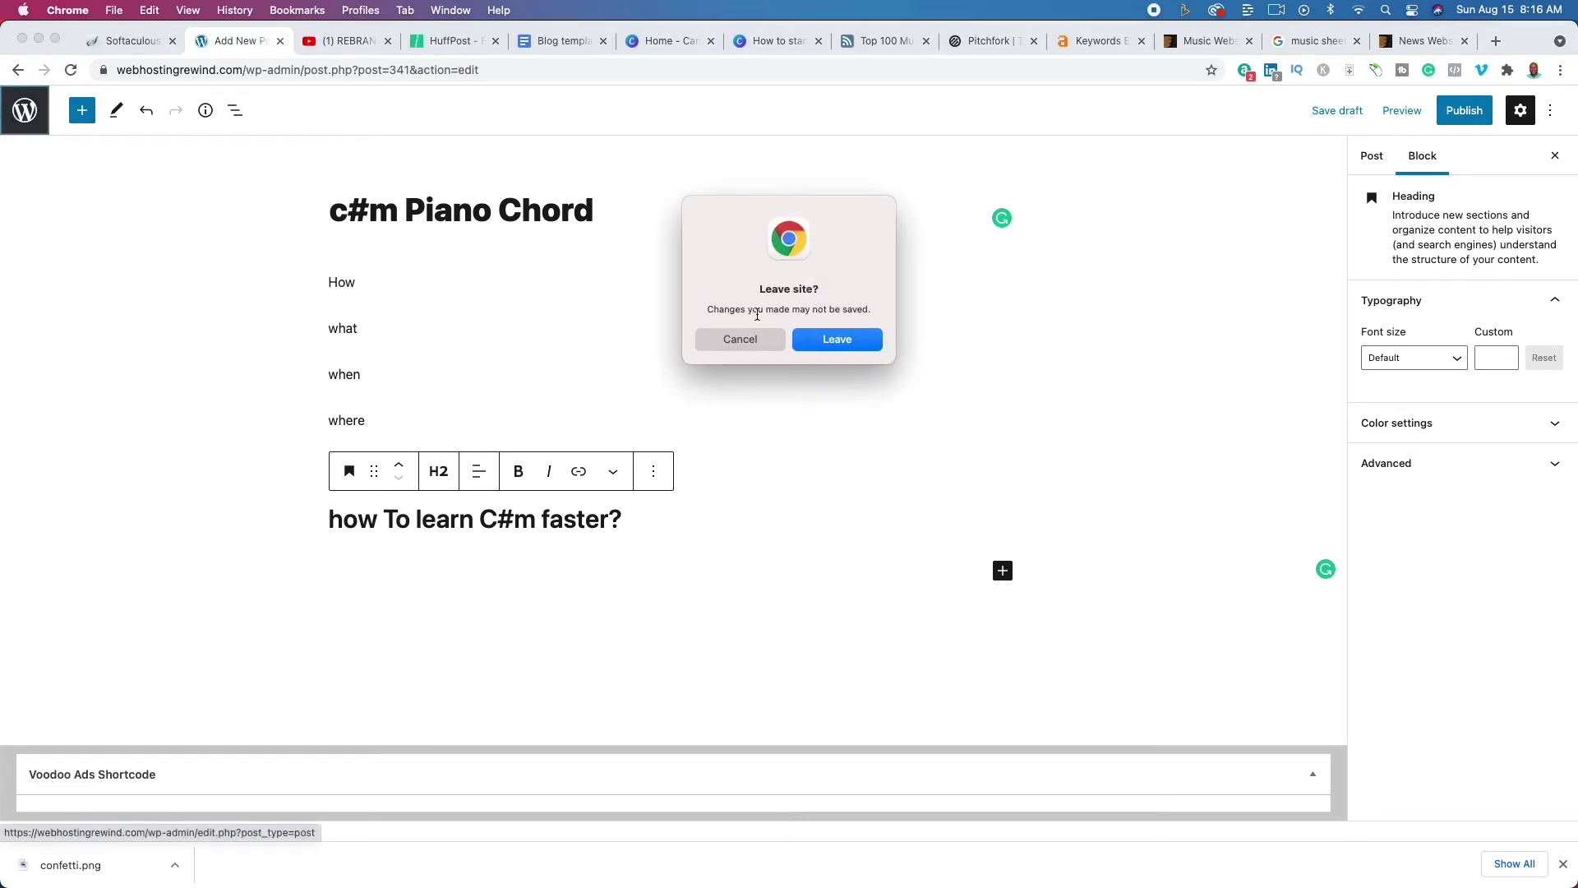
{"action": "left_click", "coordinate": [866, 337]}
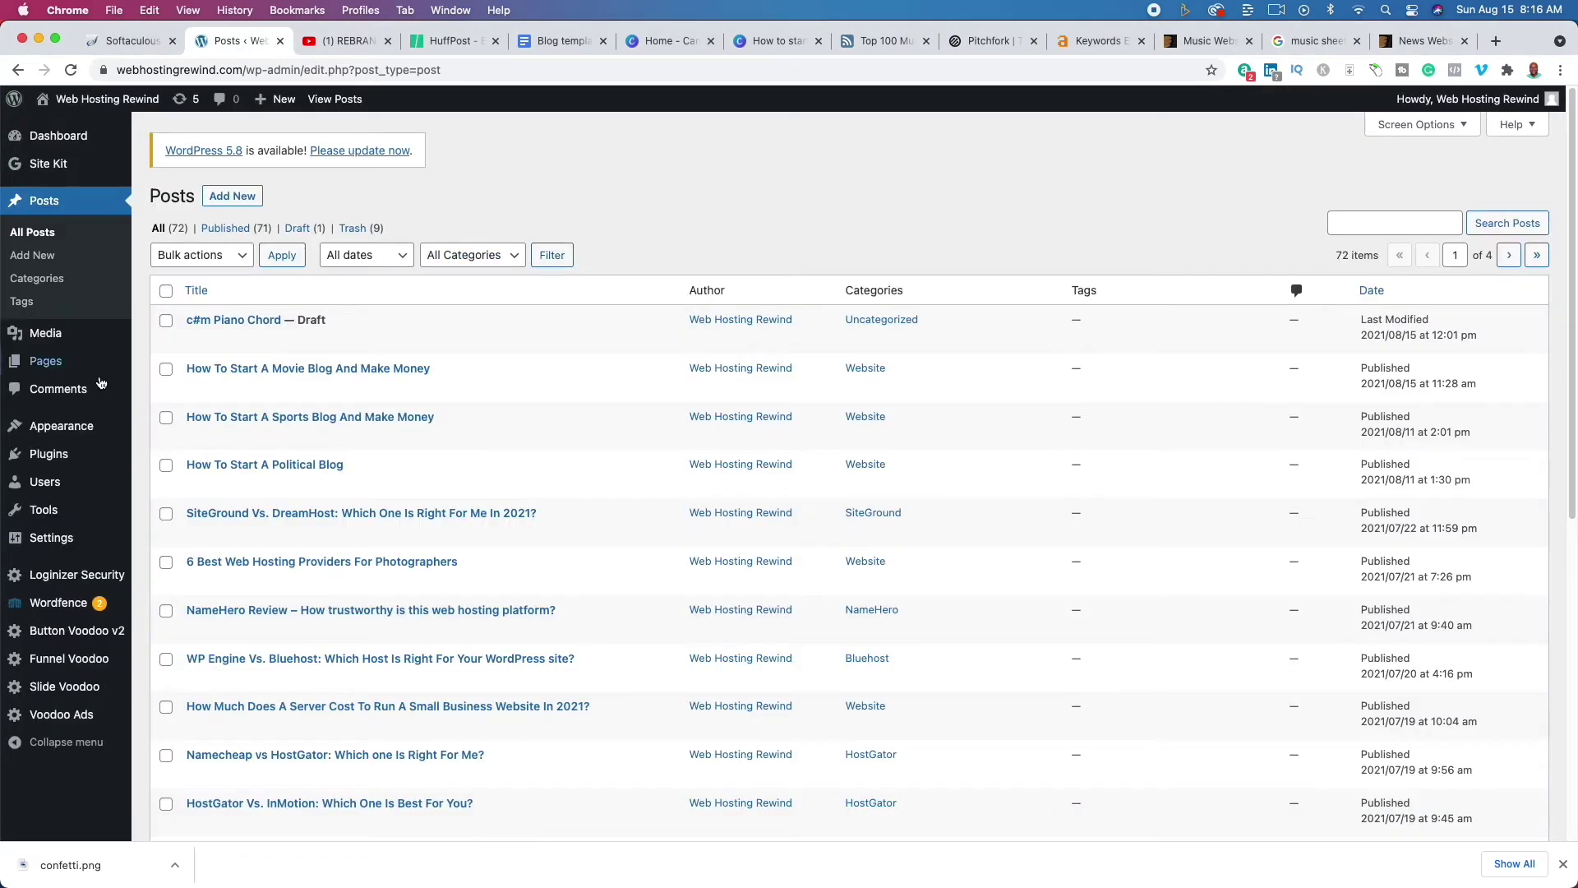
View the Upload Theme option and featured themes under Add Themes, then go to Posts.
{"action": "mouse_move", "coordinate": [47, 433]}
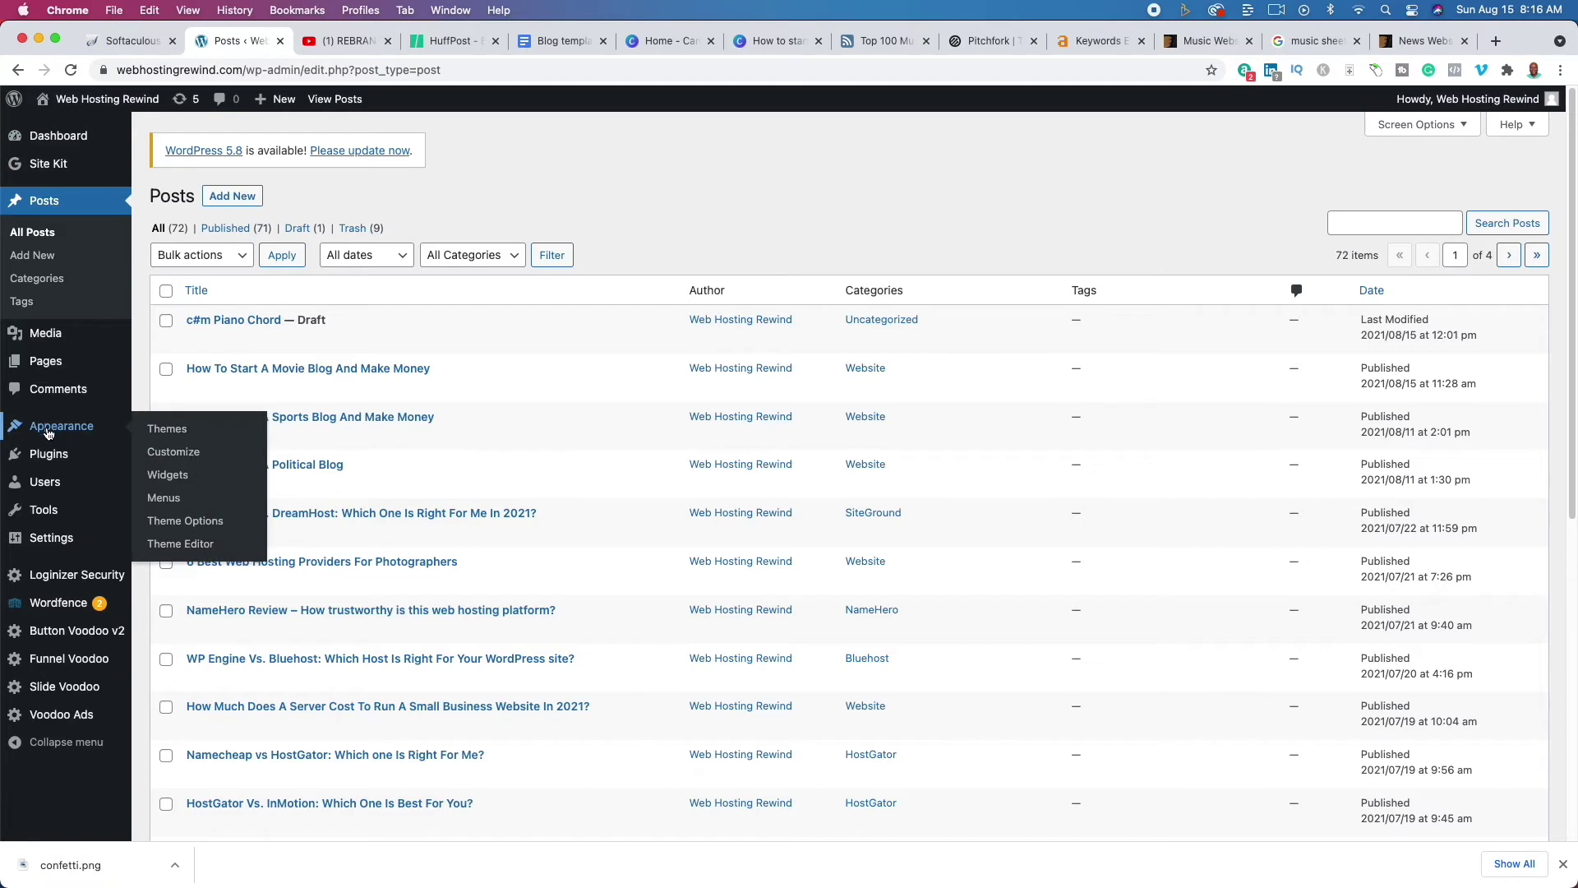
{"action": "left_click", "coordinate": [191, 435]}
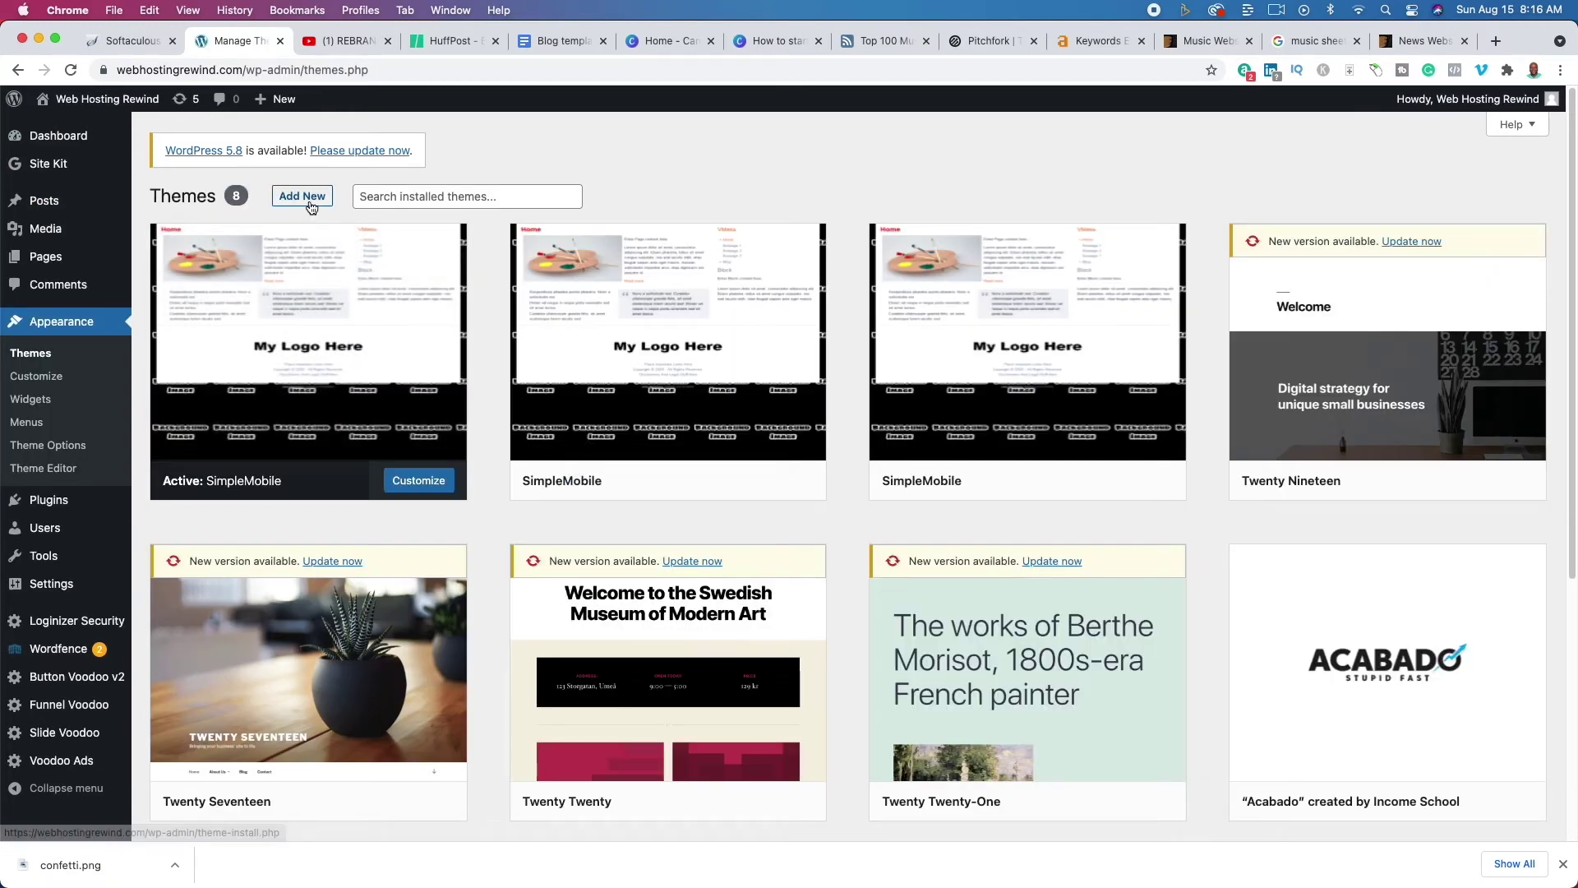
{"action": "left_click", "coordinate": [310, 204]}
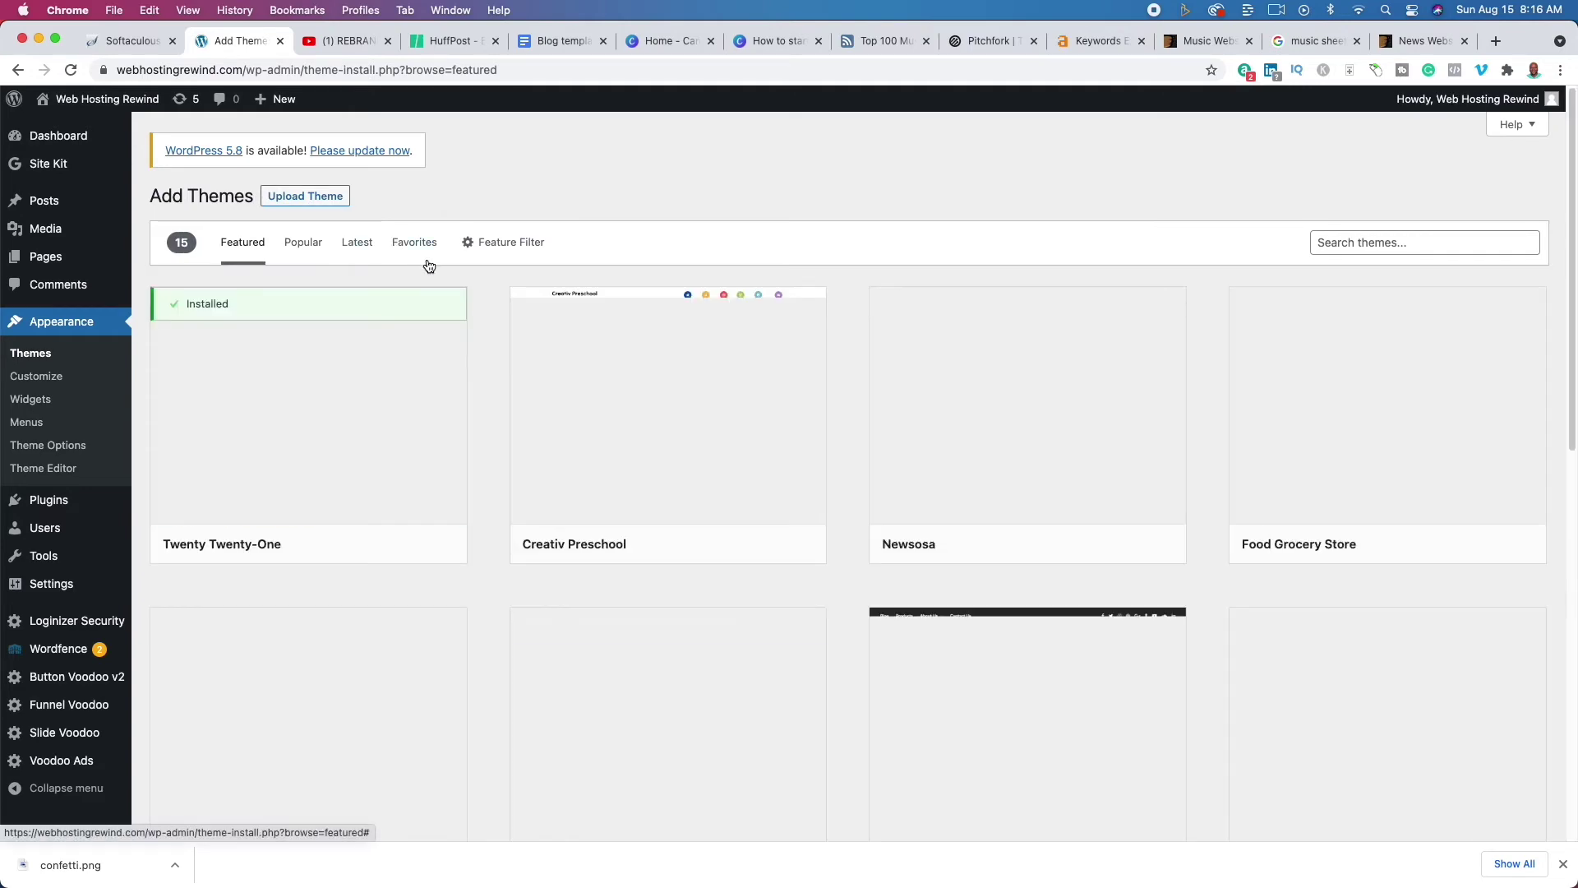
{"action": "left_click", "coordinate": [333, 200]}
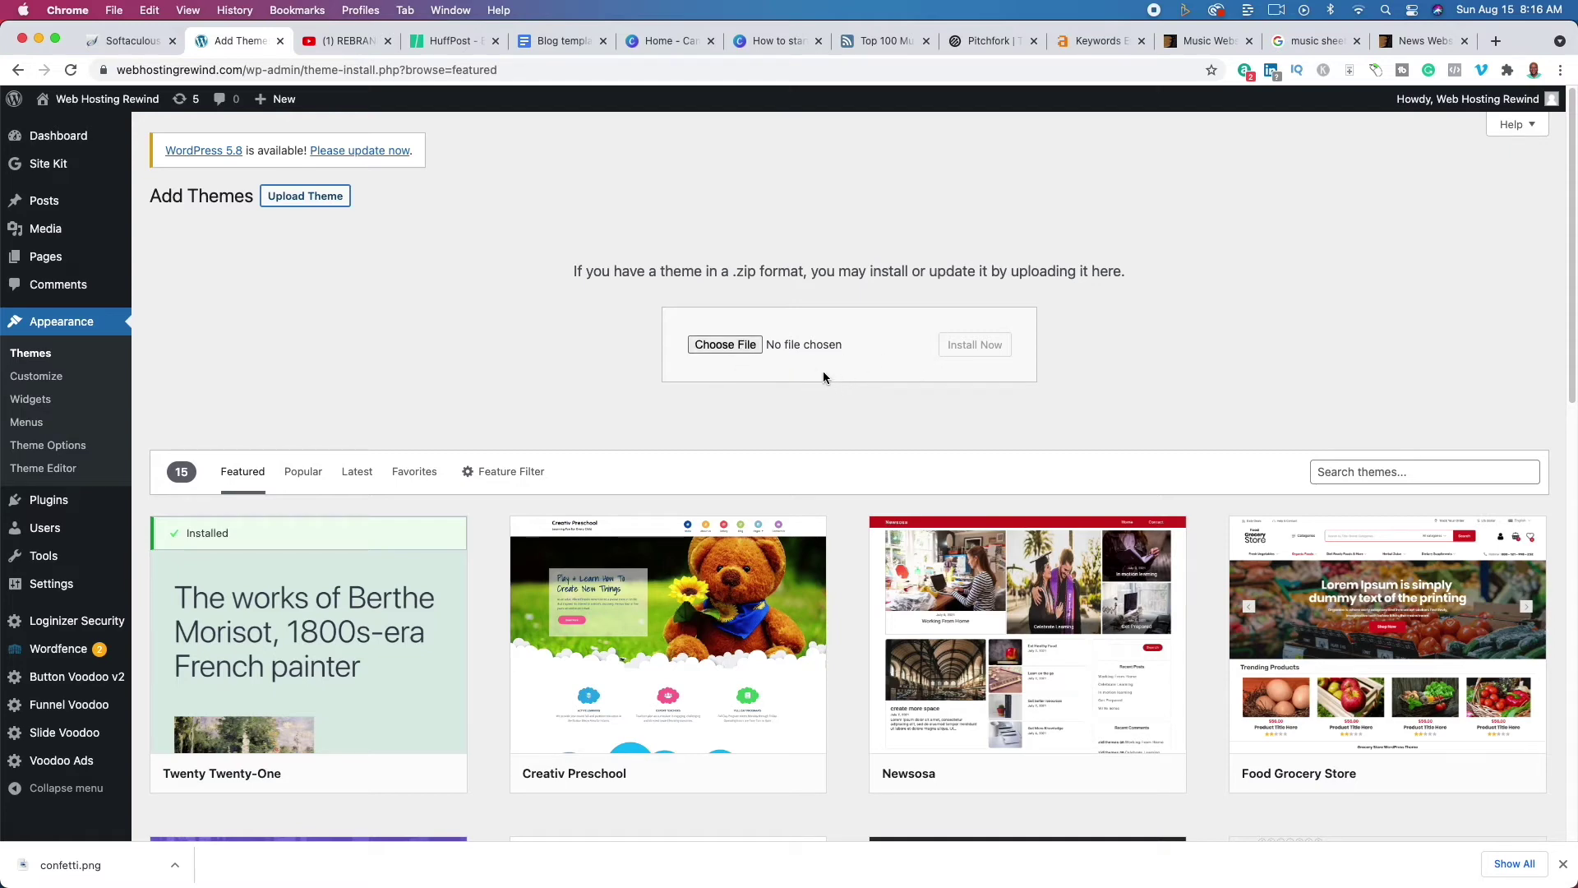
{"action": "mouse_move", "coordinate": [661, 534]}
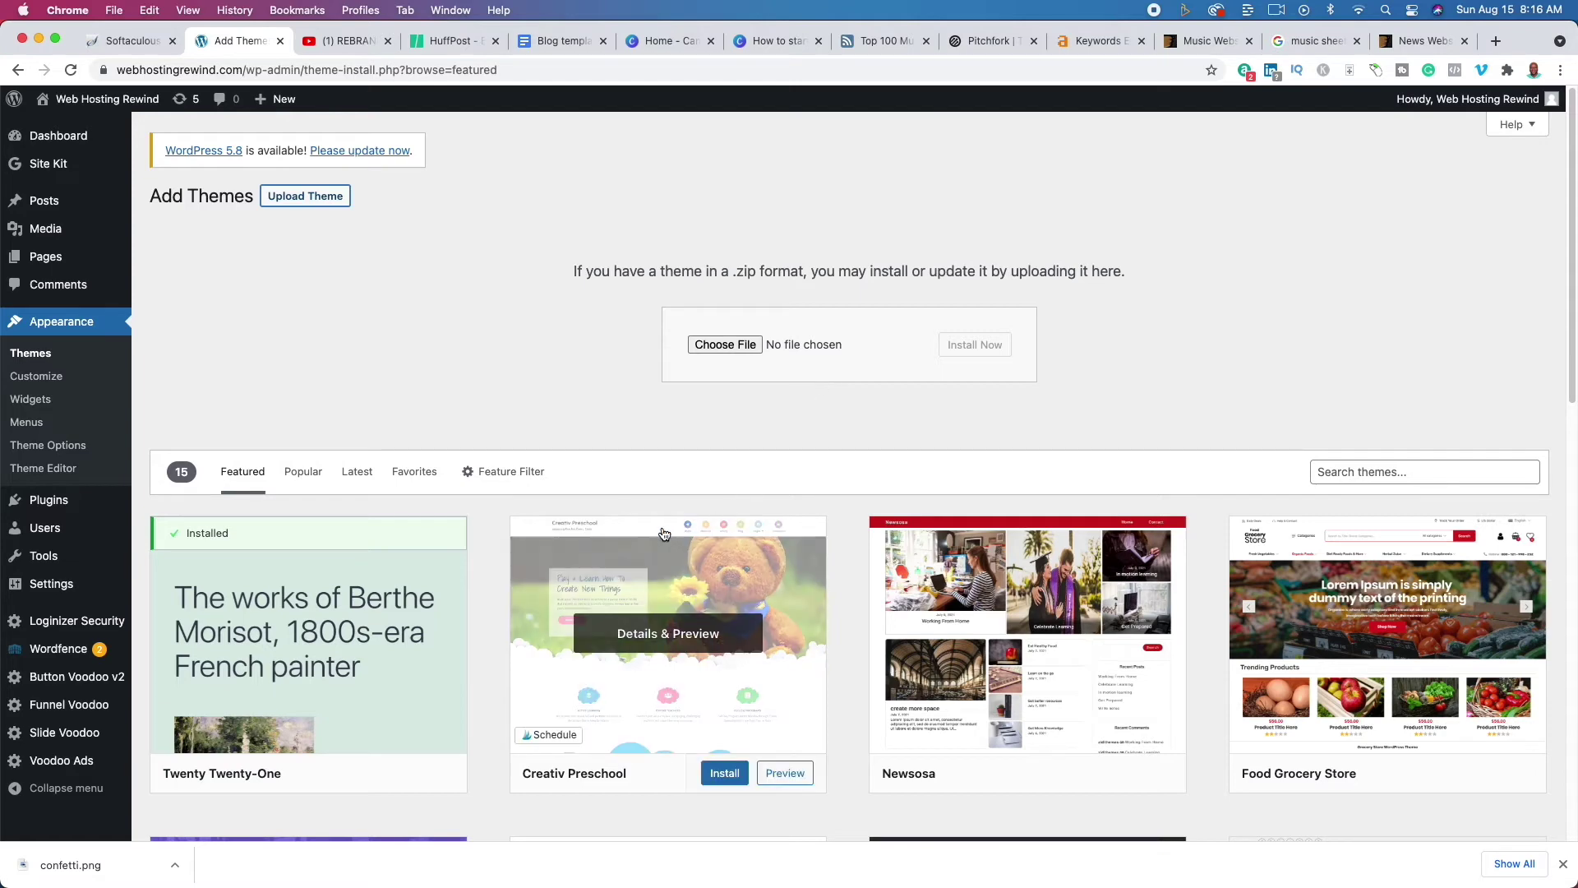
{"action": "scroll", "coordinate": [661, 534], "scroll_direction": "down", "scroll_amount": 1}
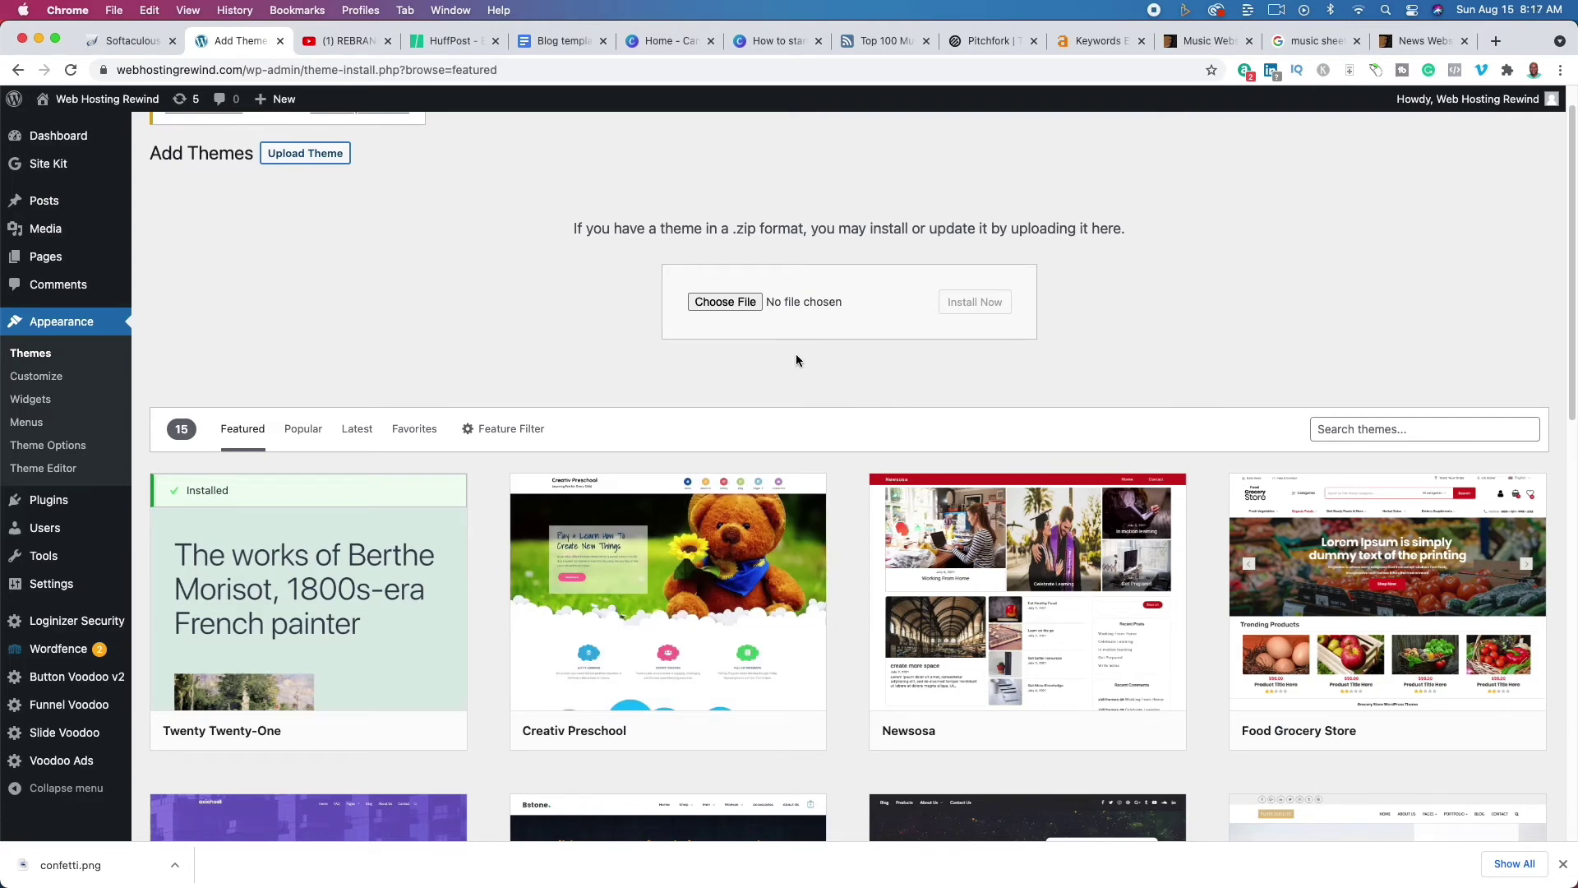
{"action": "left_click", "coordinate": [92, 212]}
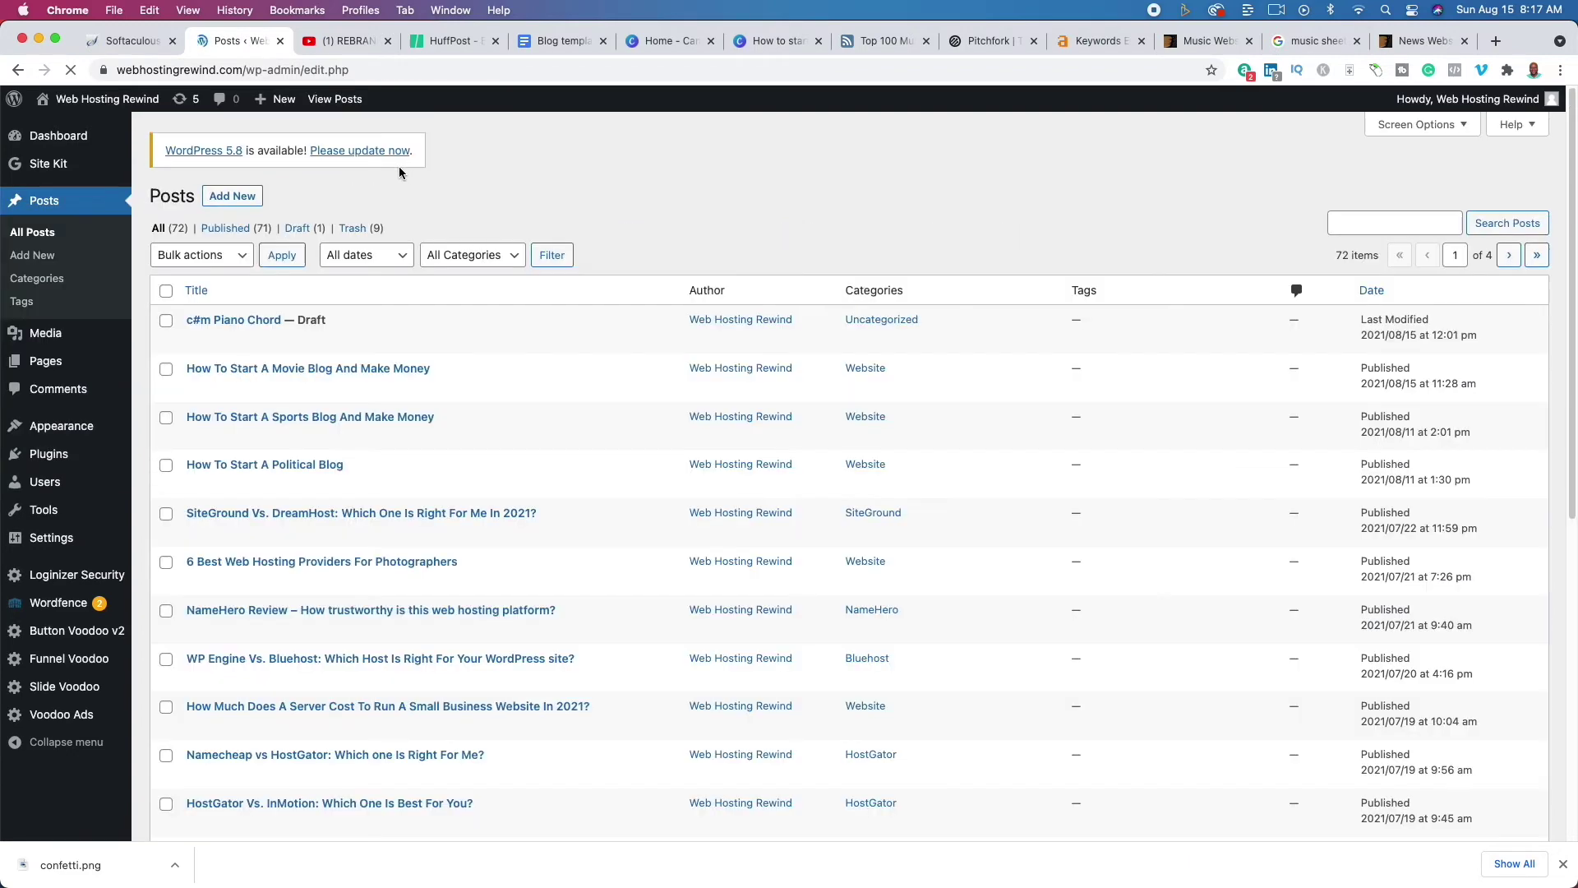
Create a new post via Add New and place the caret in its empty title.
{"action": "left_click", "coordinate": [232, 196]}
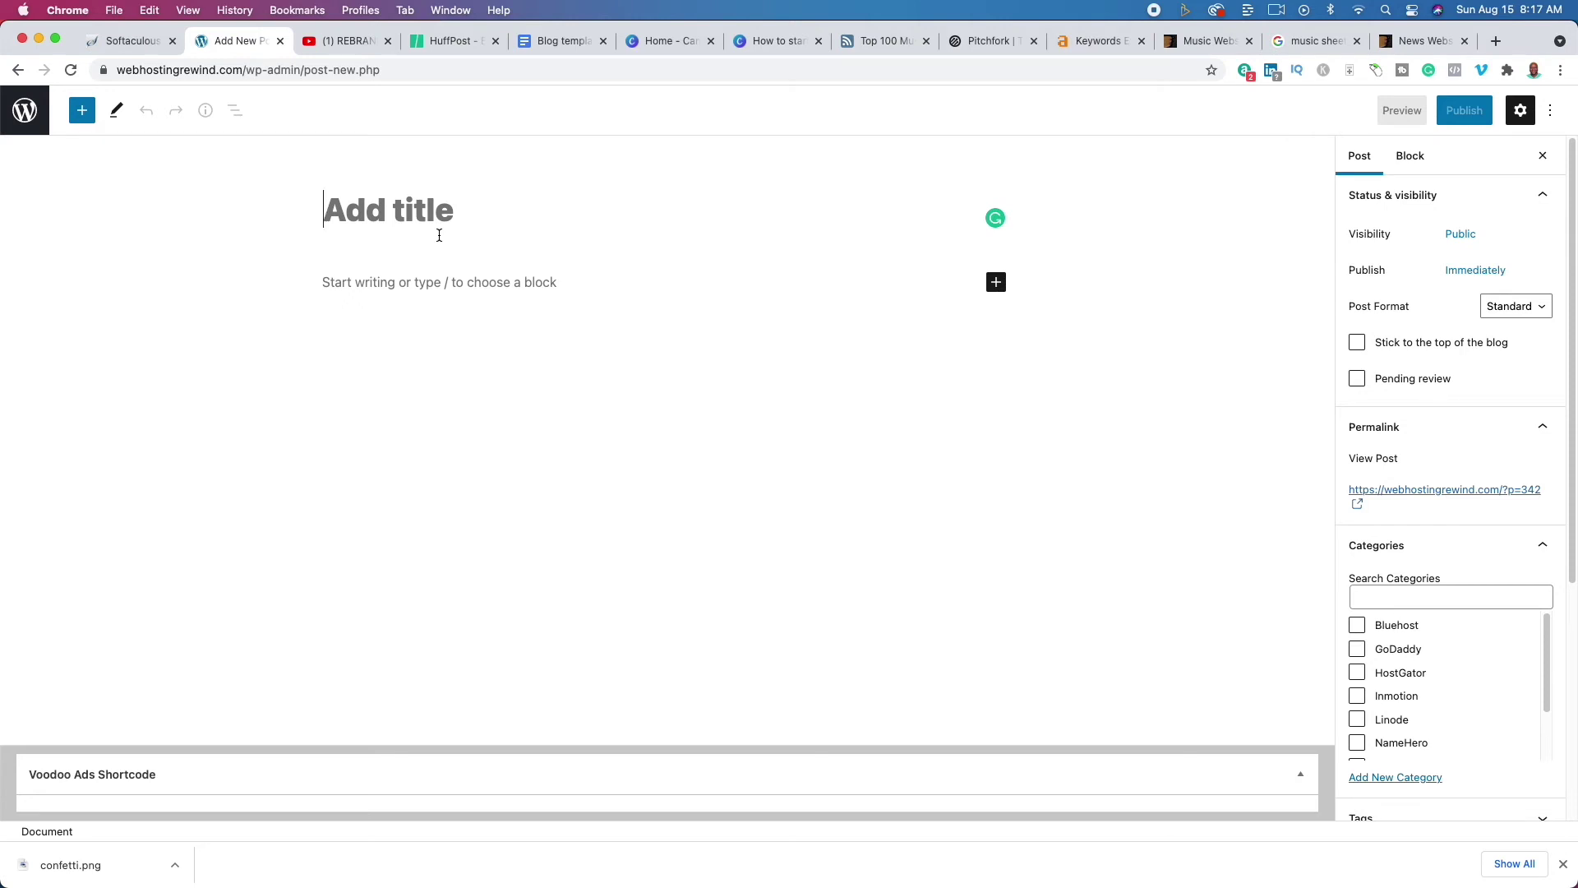
{"action": "left_click", "coordinate": [439, 235]}
Read the HuffPost 'Taliban Fighters Enter Kabul' article, selecting its headline and URL, then return to WordPress.
{"action": "left_click", "coordinate": [465, 43]}
{"action": "left_click", "coordinate": [720, 516]}
{"action": "left_click_drag", "start_coordinate": [358, 436], "coordinate": [567, 523]}
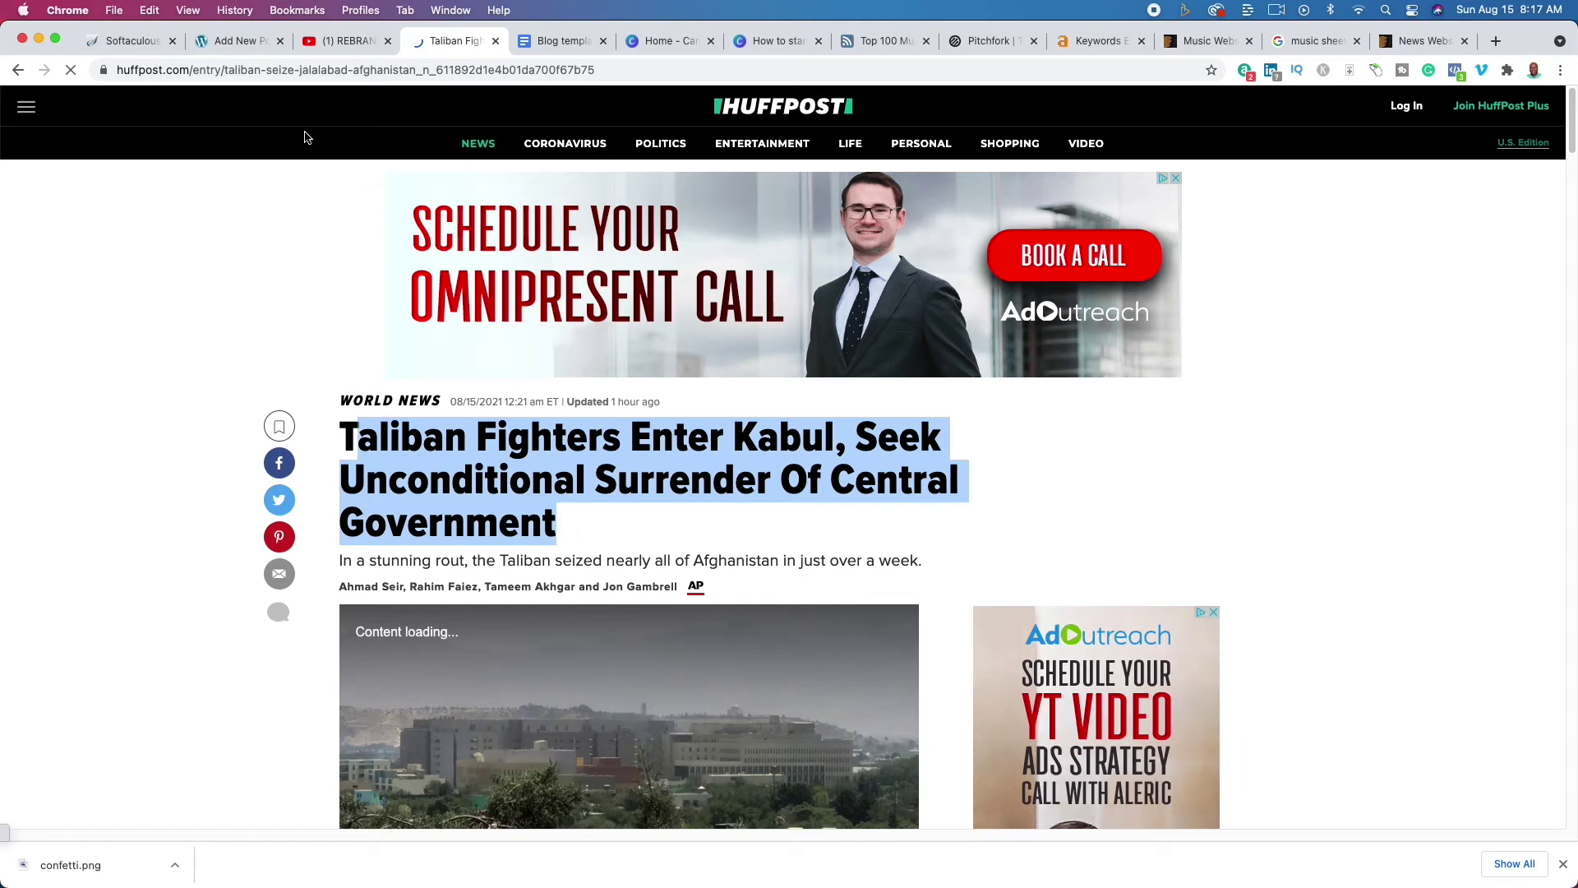
{"action": "left_click_drag", "start_coordinate": [248, 70], "coordinate": [569, 78]}
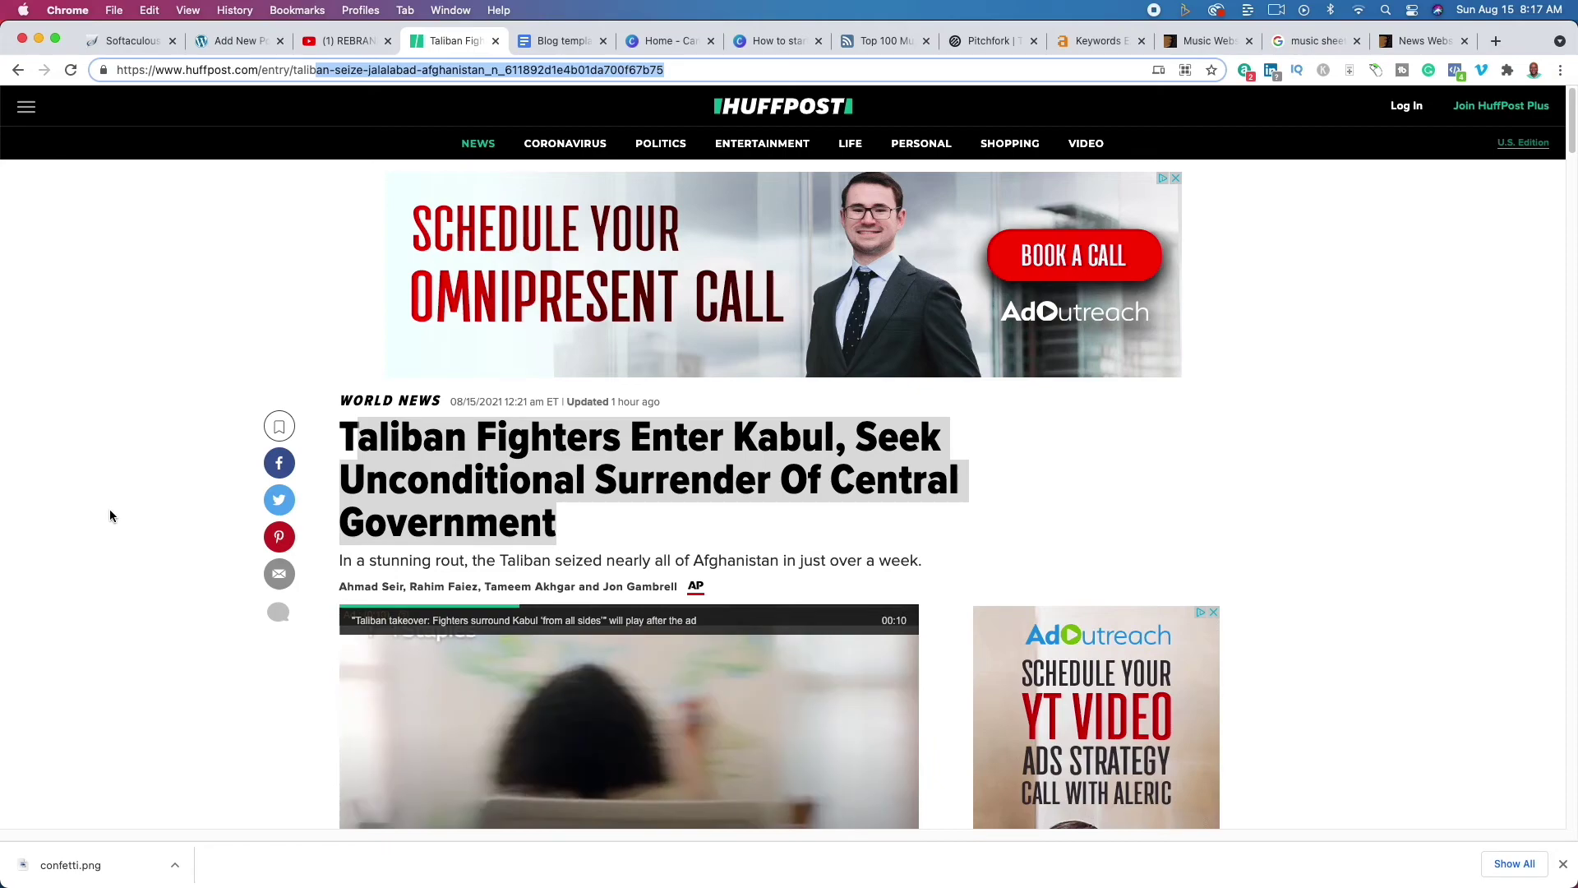
{"action": "scroll", "coordinate": [110, 515], "scroll_direction": "down", "scroll_amount": 4}
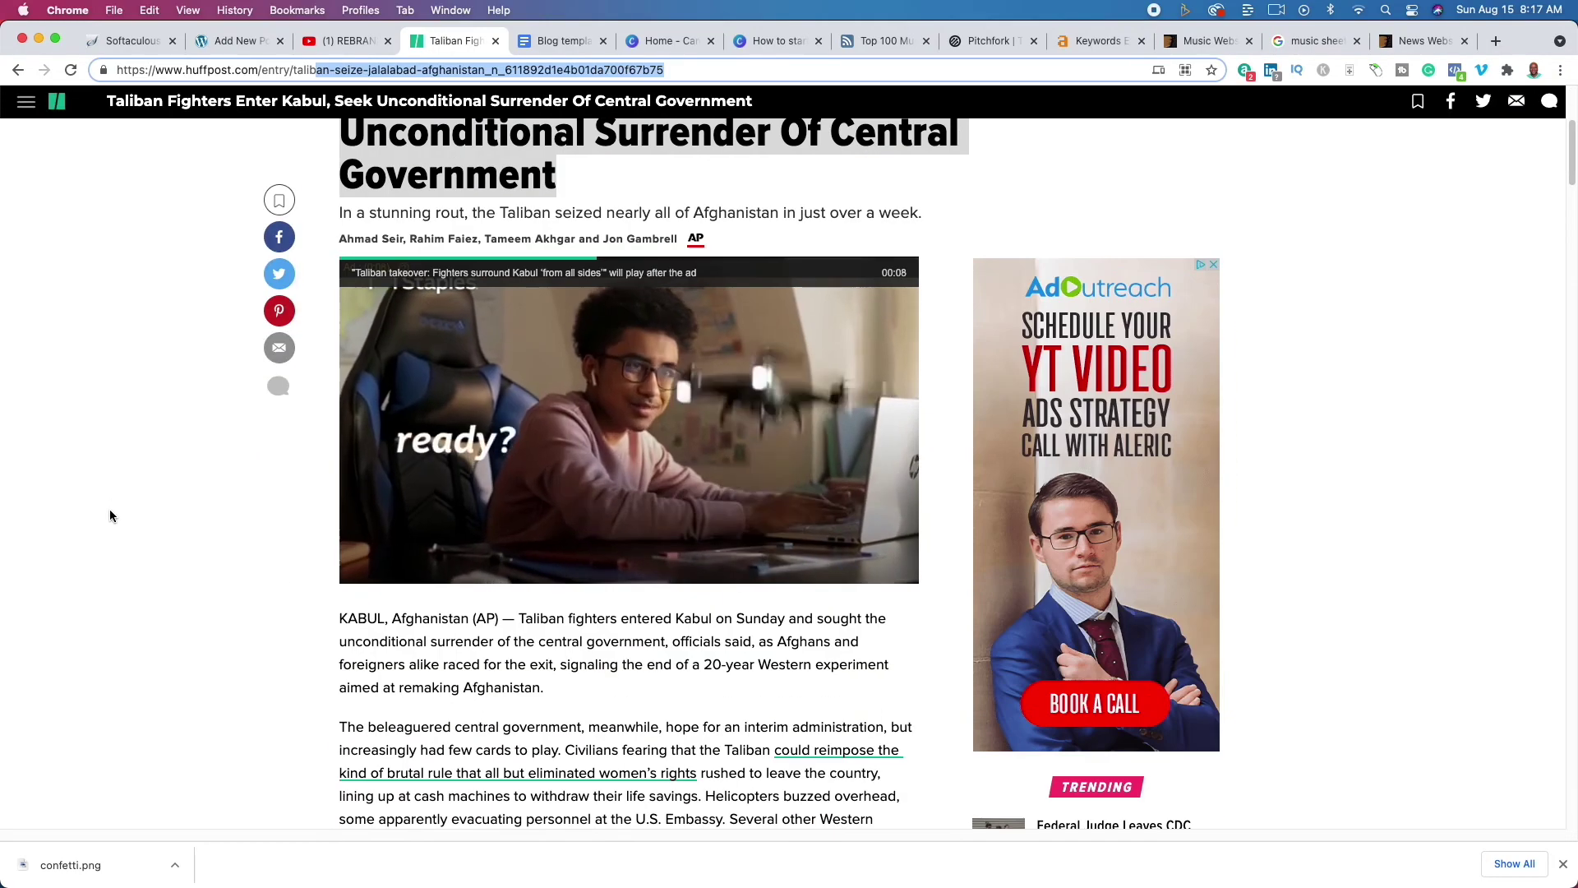
{"action": "scroll", "coordinate": [110, 516], "scroll_direction": "down", "scroll_amount": 6}
{"action": "scroll", "coordinate": [110, 516], "scroll_direction": "down", "scroll_amount": 14}
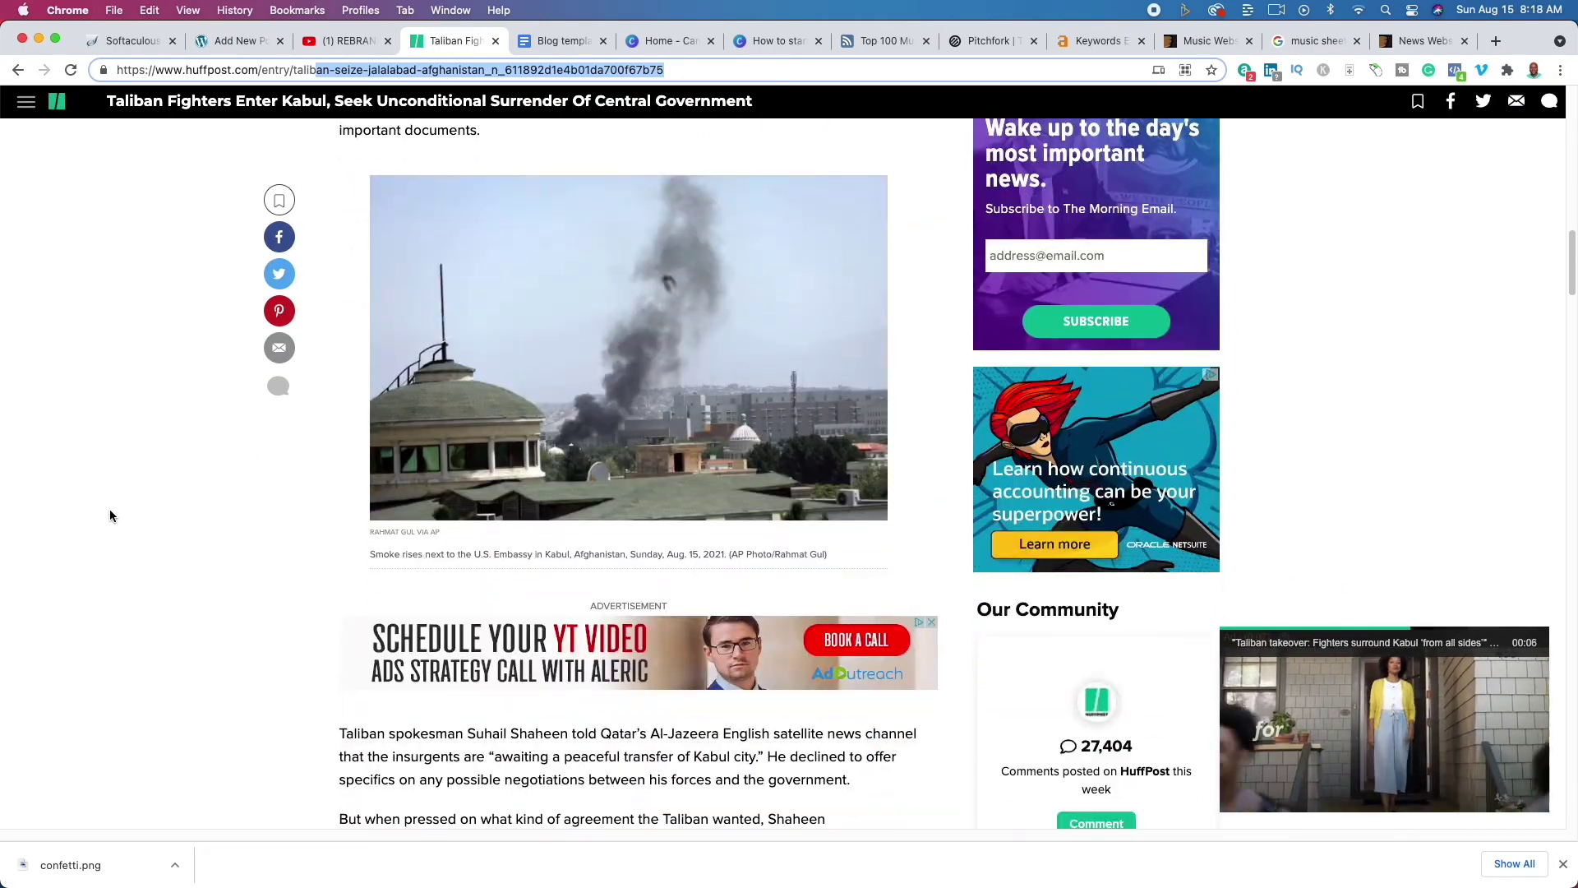
{"action": "key", "text": "Home"}
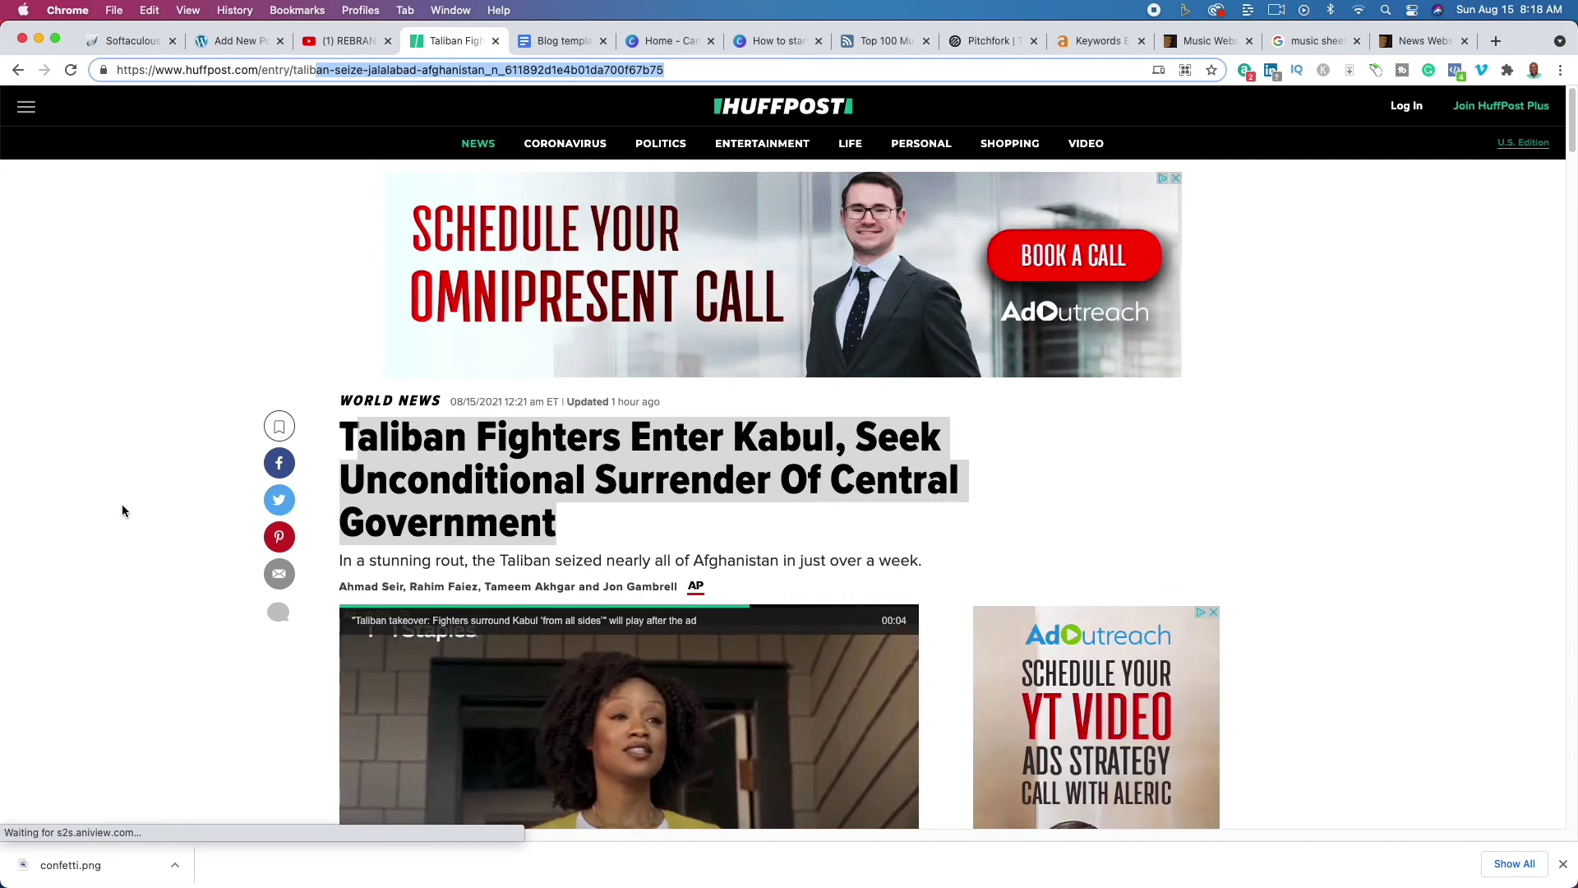
{"action": "left_click", "coordinate": [234, 40]}
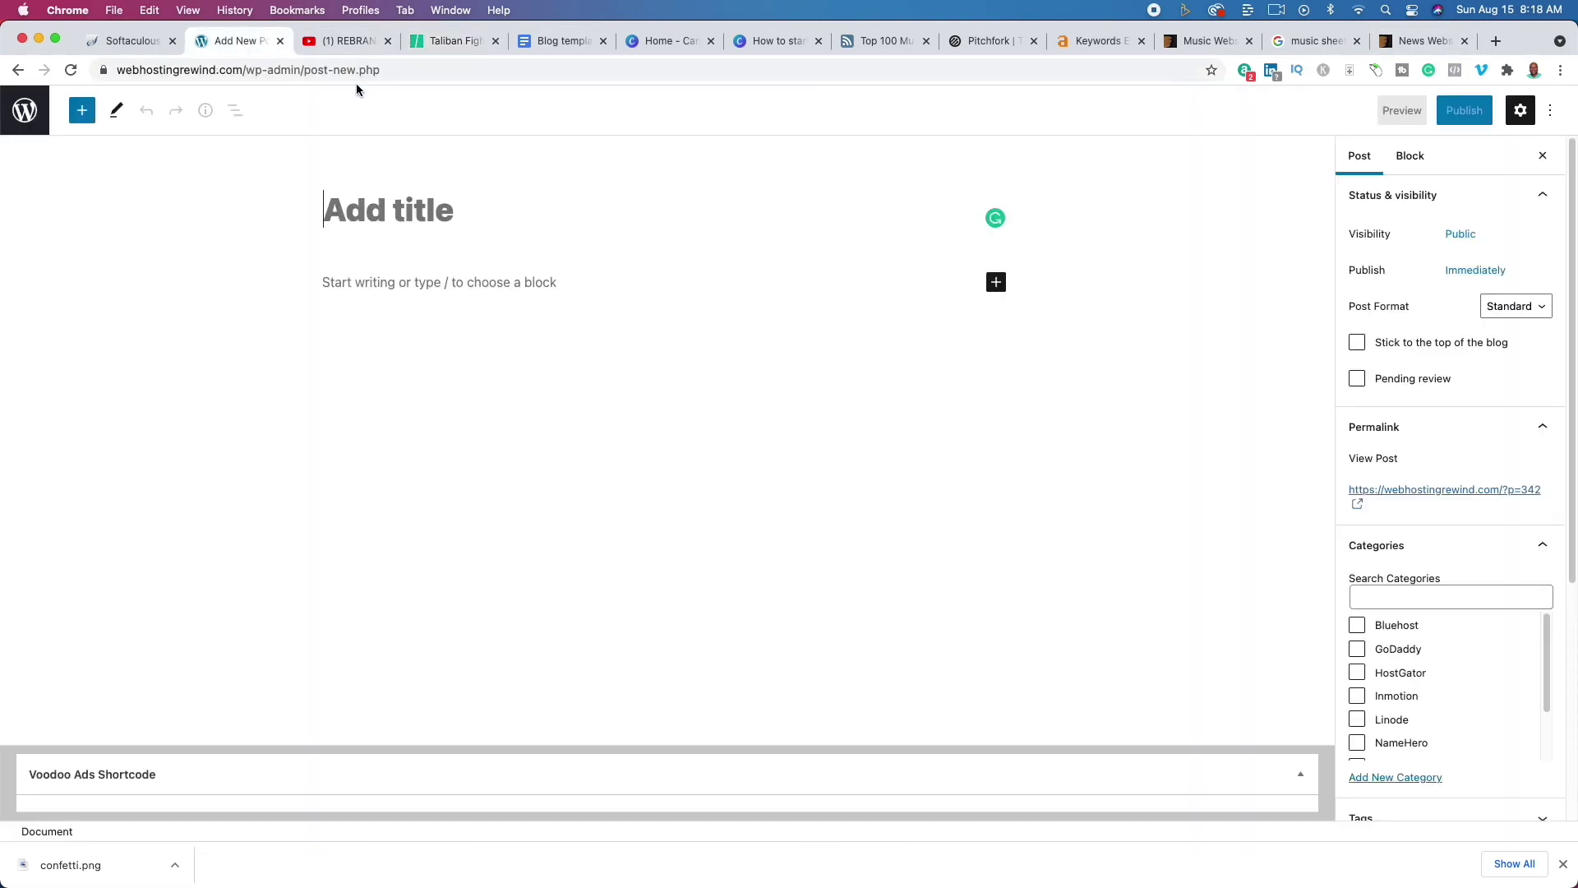
Enter the title '10 tings you didn't know about X' and correct 'tings' to 'Things'.
{"action": "left_click", "coordinate": [568, 210]}
{"action": "type", "text": "10 tings"}
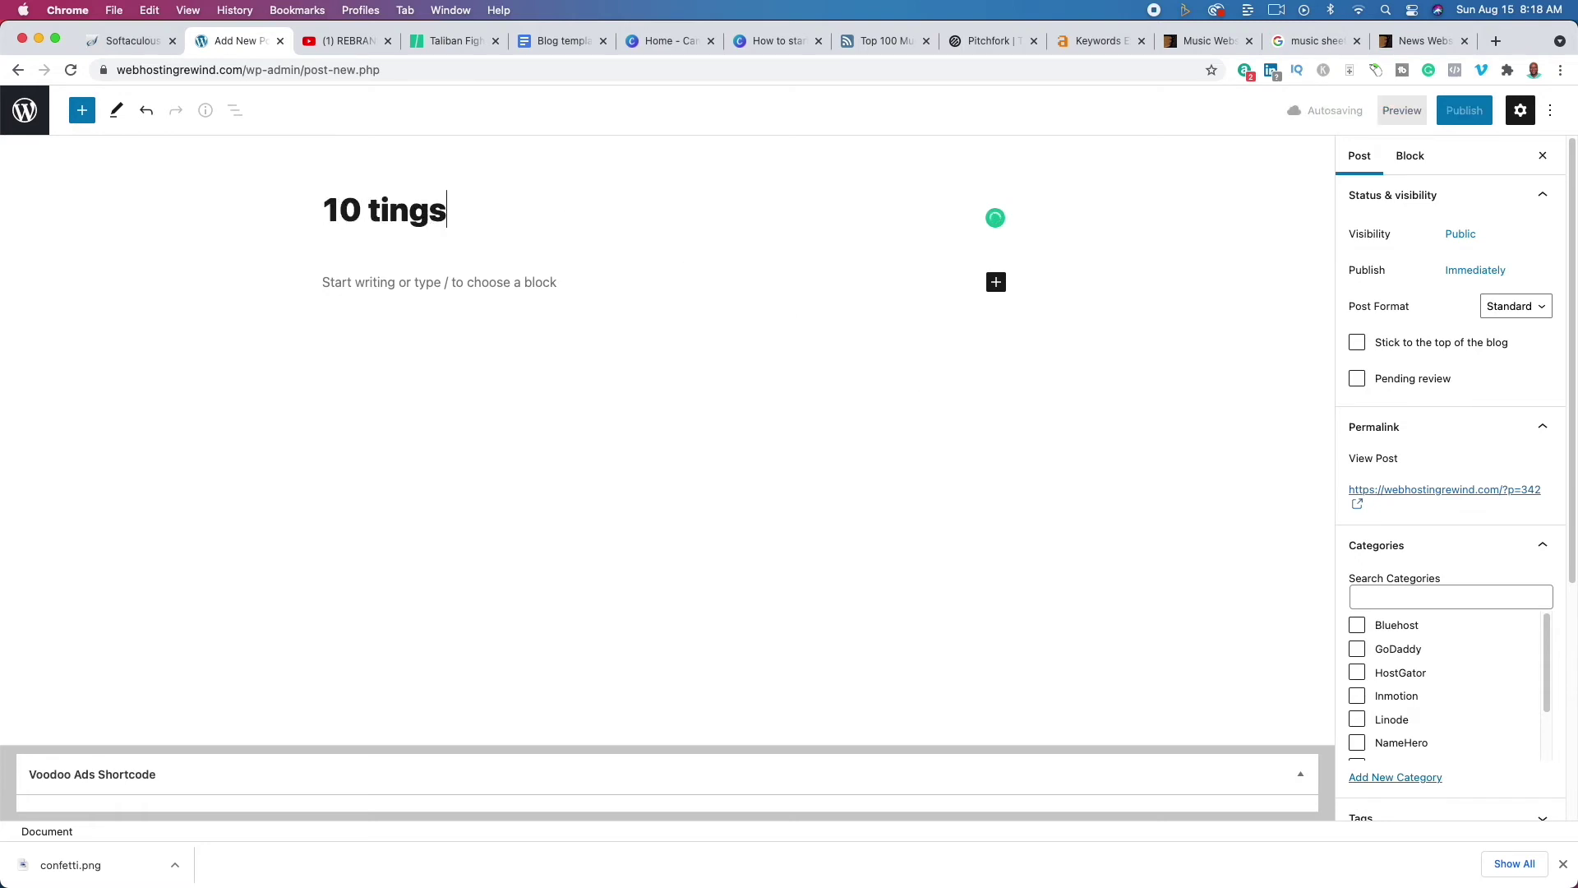
{"action": "type", "text": " you didn"}
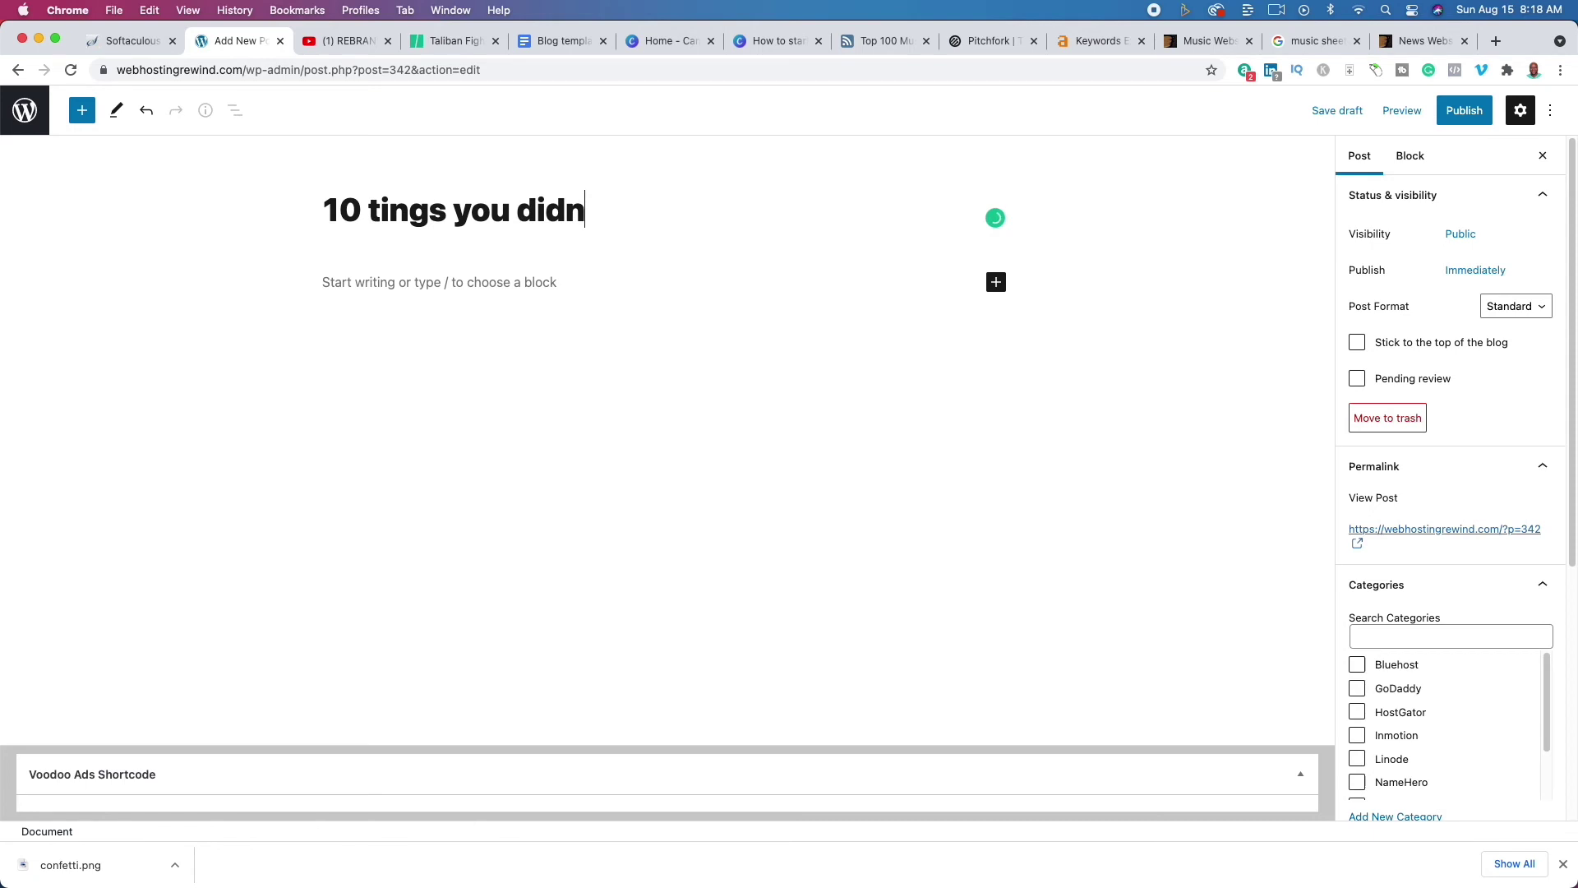
{"action": "type", "text": "'t know about "}
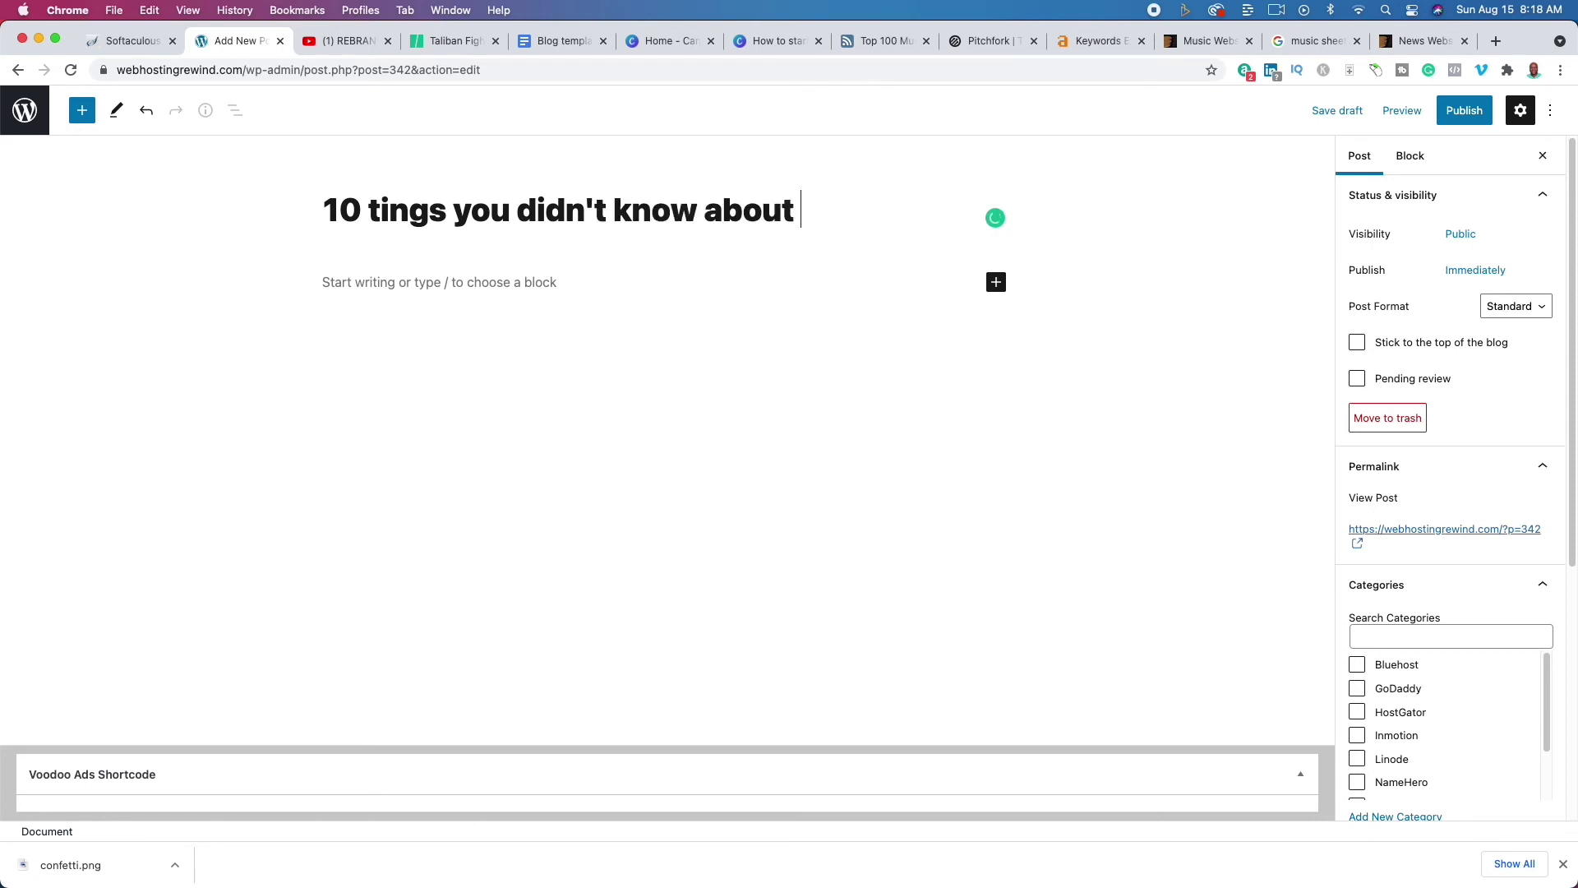
{"action": "type", "text": "X"}
{"action": "left_click", "coordinate": [390, 205]}
{"action": "double_click", "coordinate": [394, 200]}
{"action": "type", "text": "Things"}
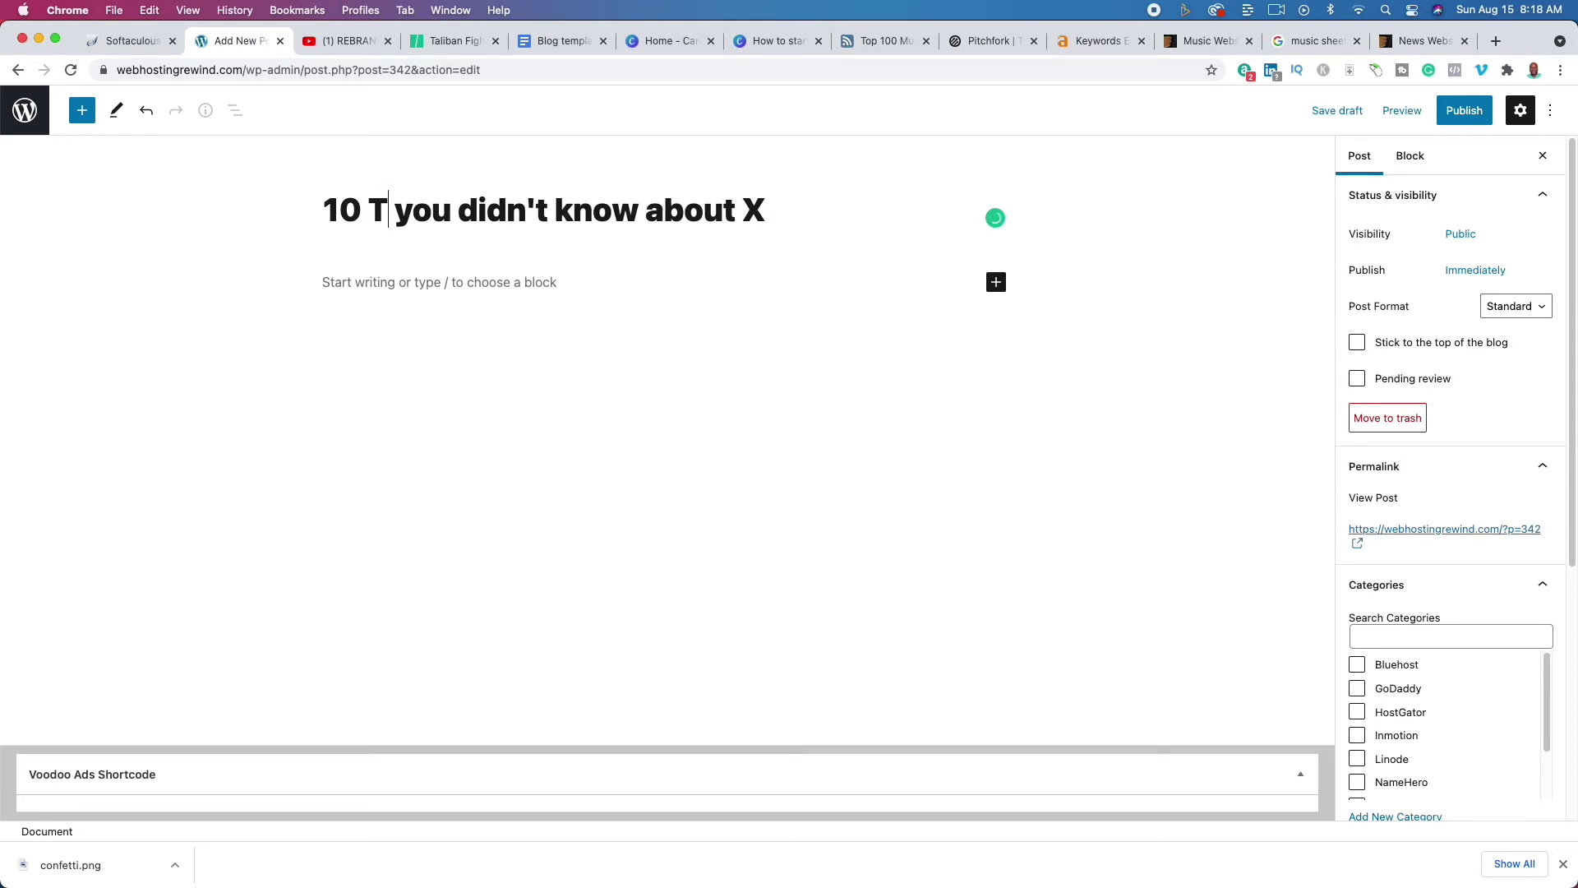
Capitalise 'You', 'Didn't', 'Know' and 'About' in the title, accepting Grammarly's 'About' fix.
{"action": "key", "text": "Right"}
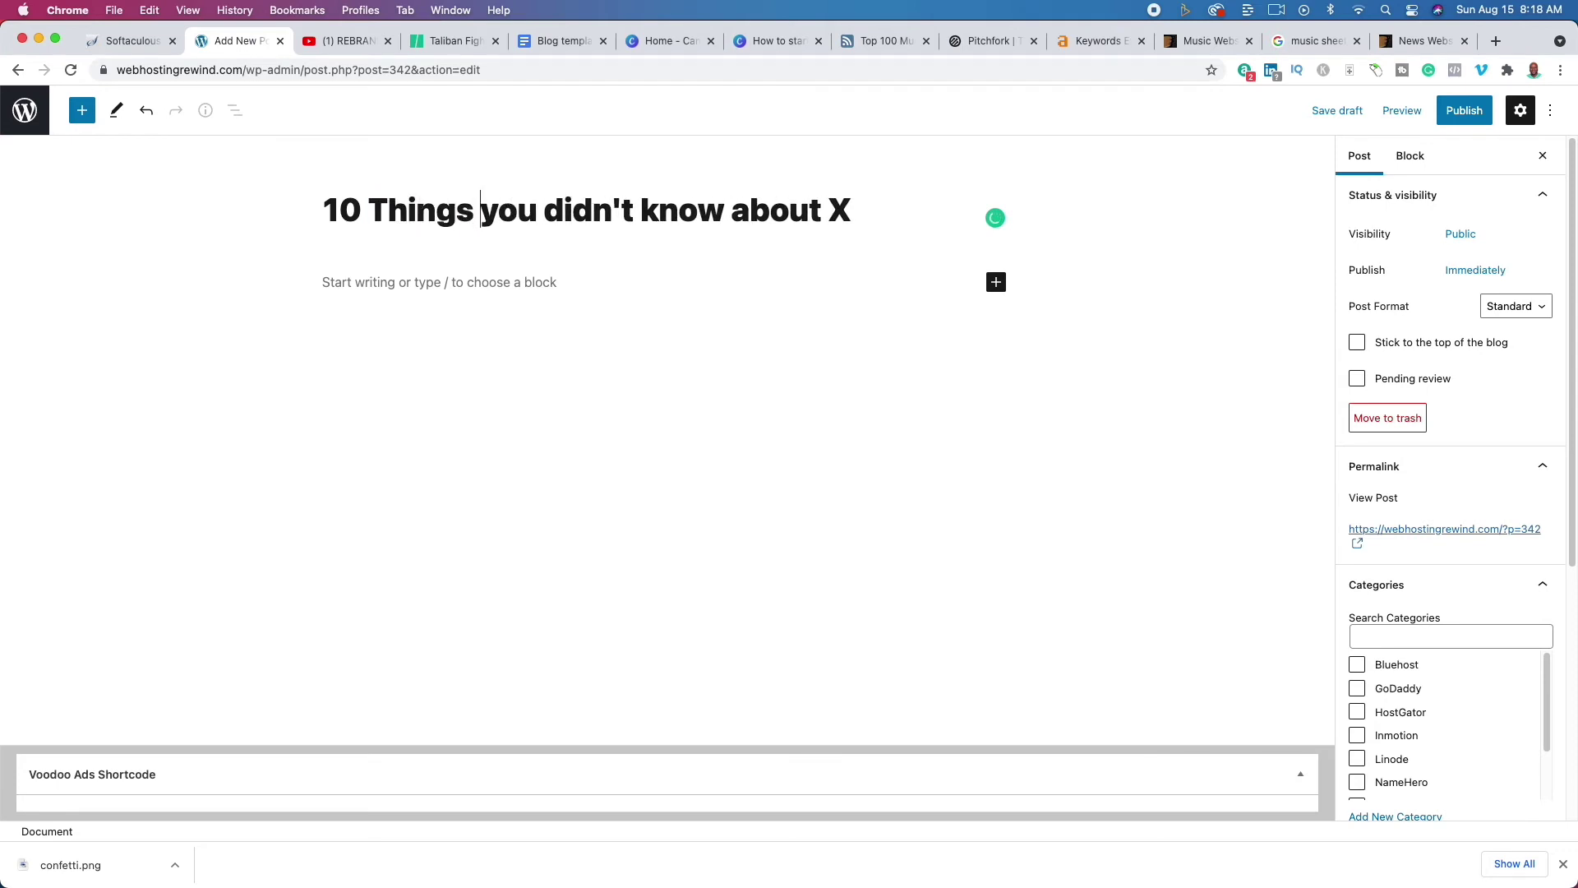
{"action": "type", "text": "Y"}
{"action": "key", "text": "shift+Right"}
{"action": "key", "text": "BackSpace"}
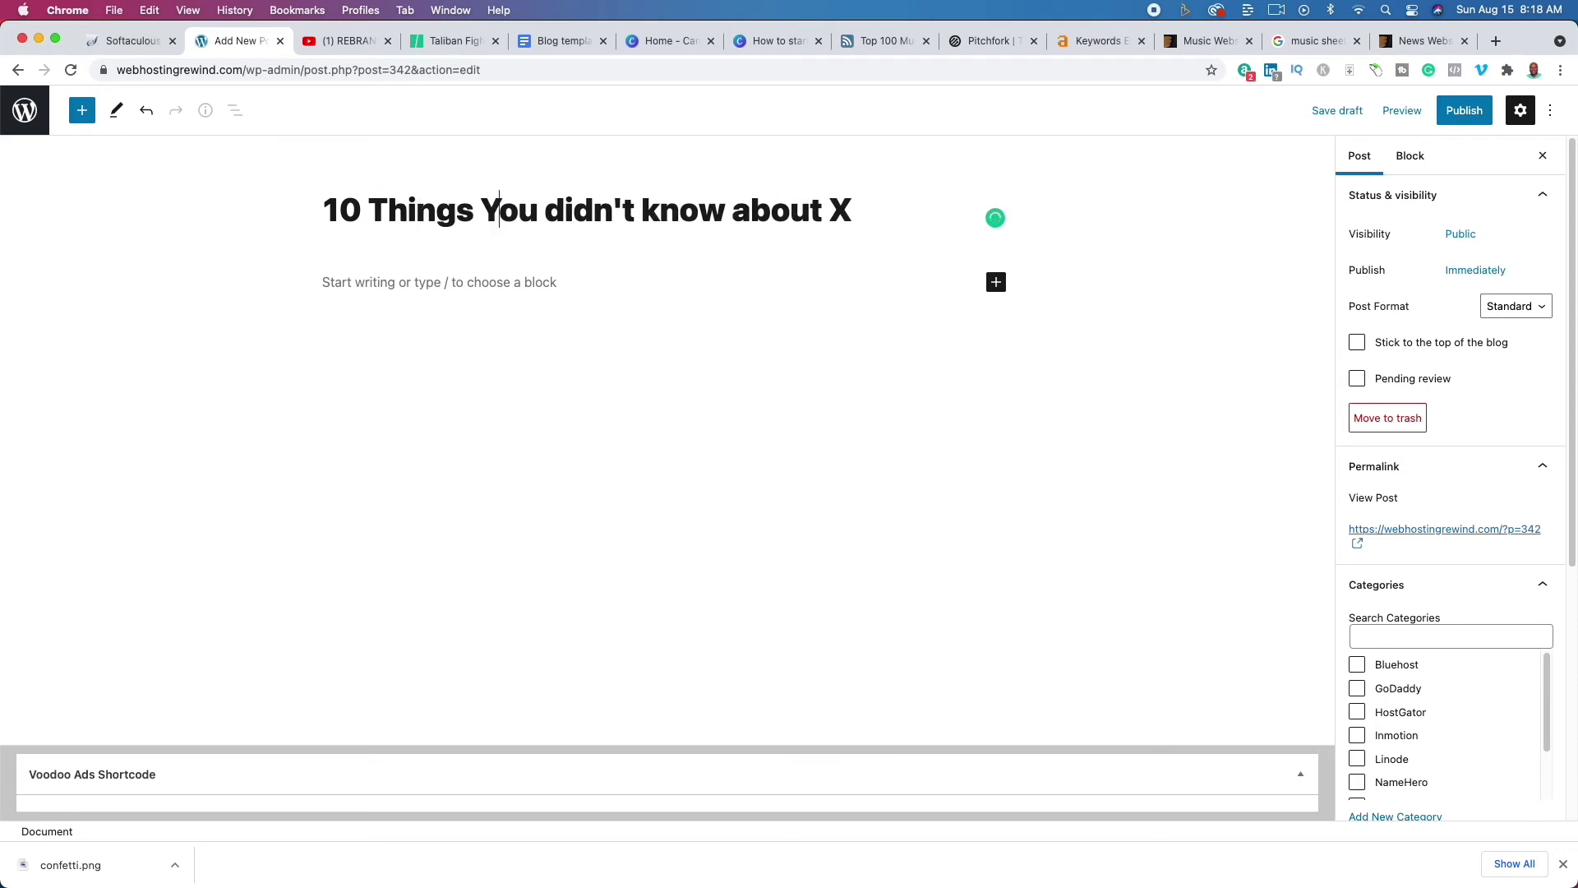
{"action": "key", "text": "Right"}
{"action": "key", "text": "Right"}
{"action": "key", "text": "Right"}
{"action": "key", "text": "shift+Right"}
{"action": "type", "text": "D"}
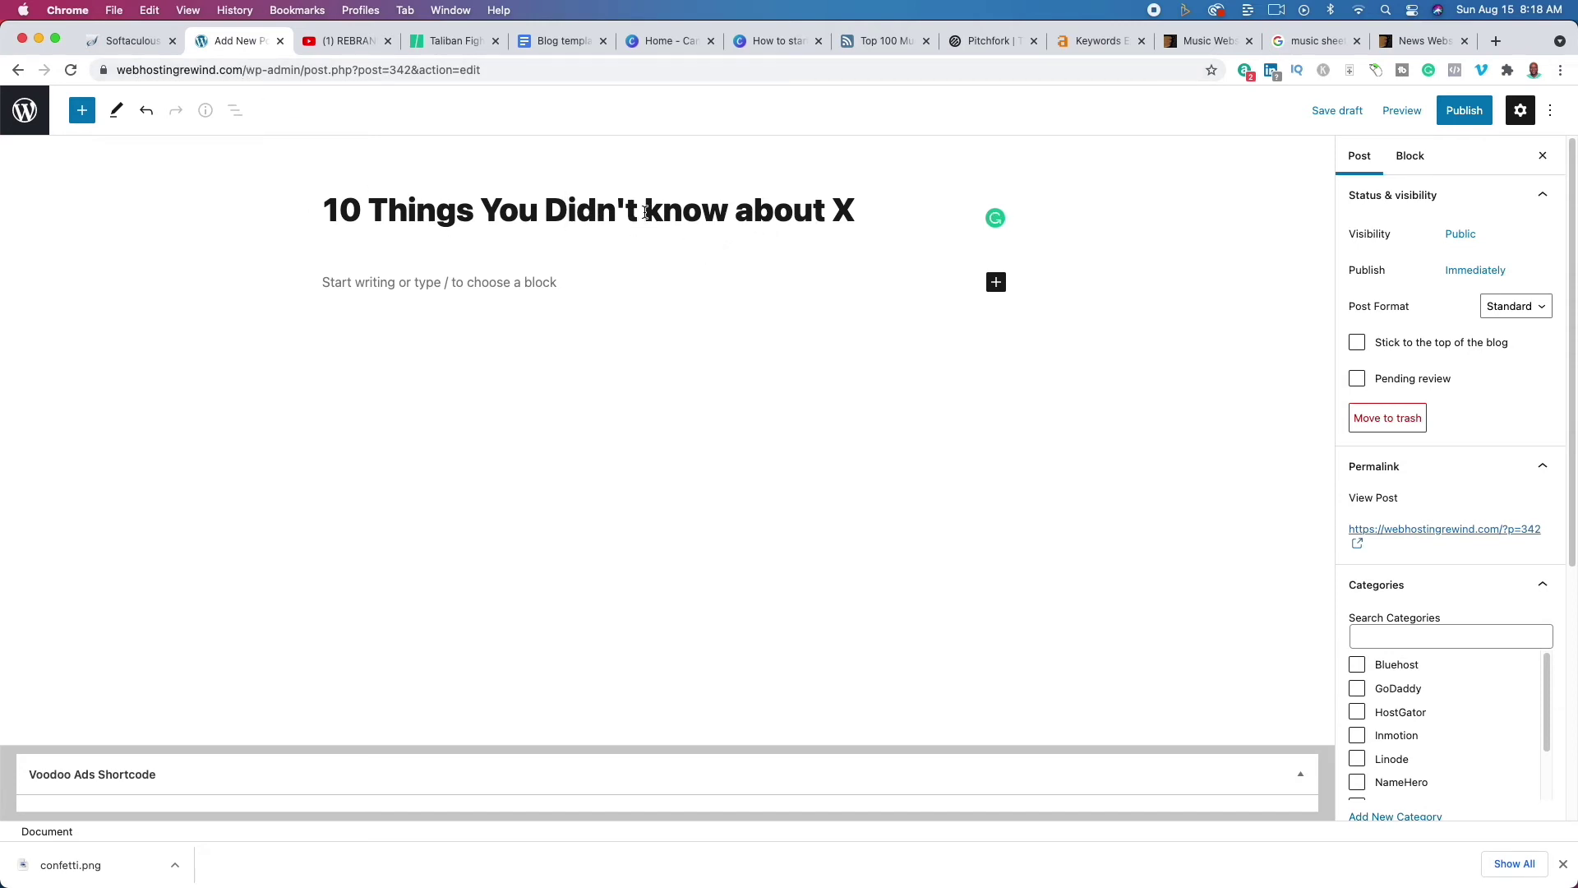
{"action": "left_click_drag", "start_coordinate": [663, 212], "coordinate": [649, 214]}
{"action": "type", "text": "K"}
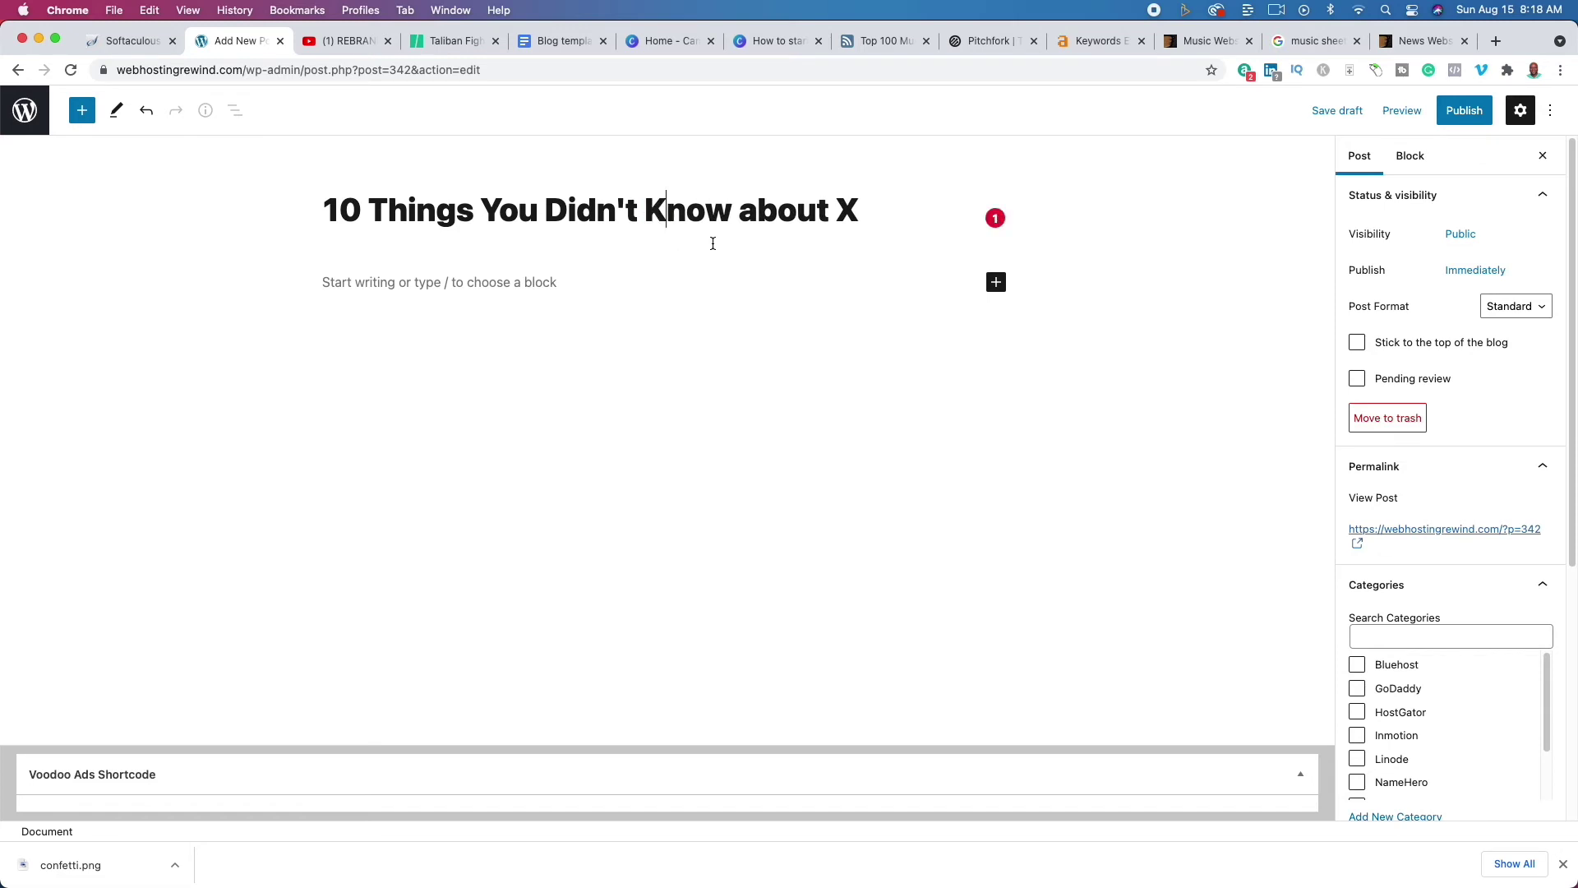
{"action": "mouse_move", "coordinate": [781, 215]}
{"action": "left_click", "coordinate": [765, 279]}
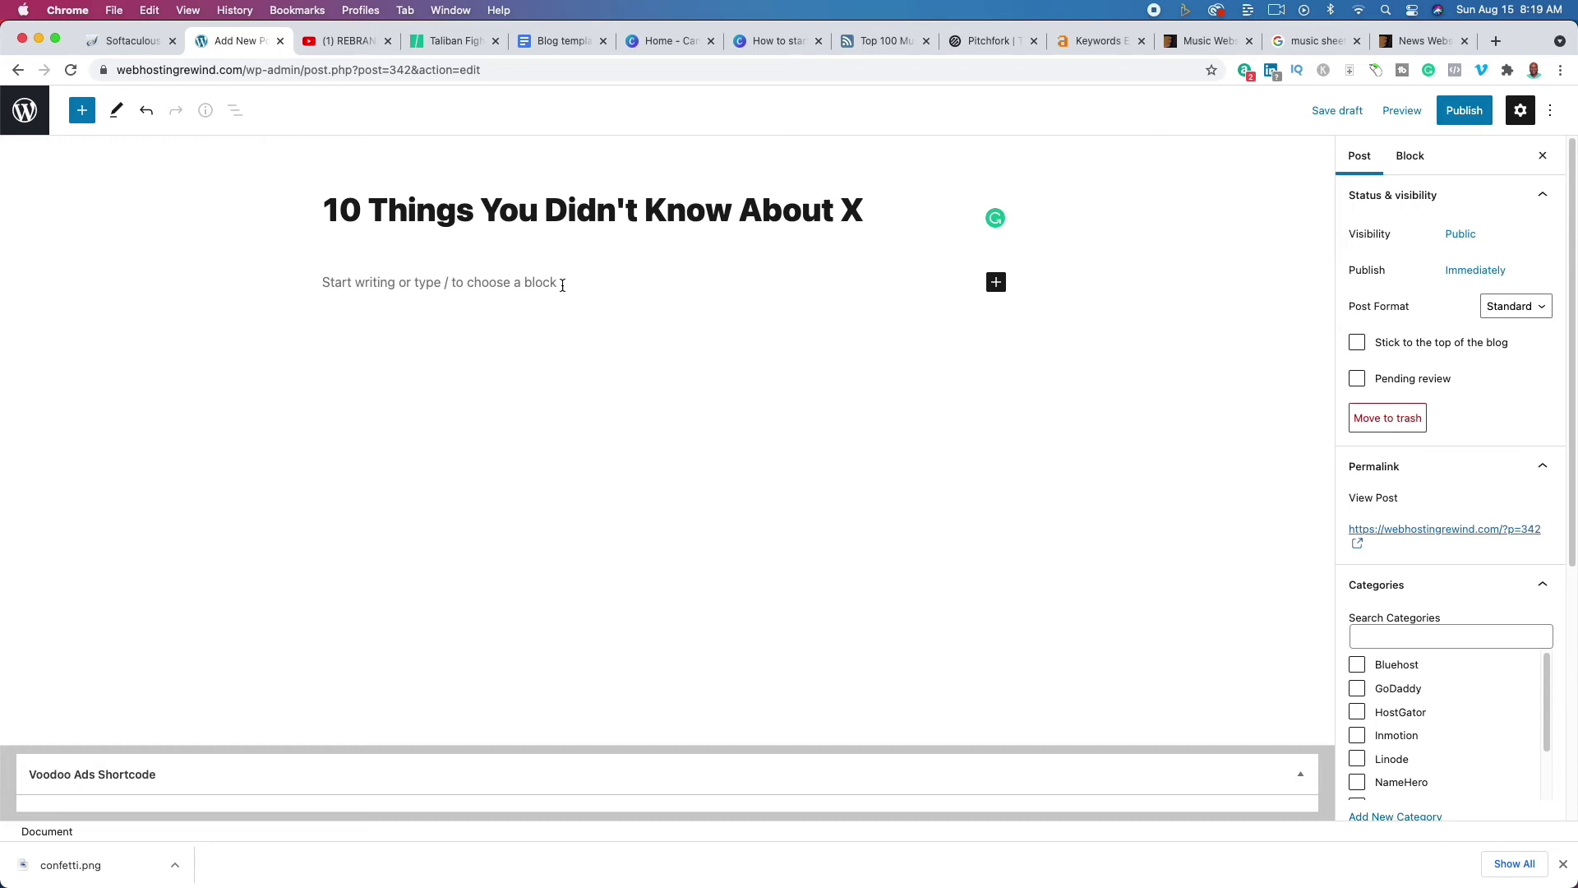
Write Who, What, When, Where, Why and How as separate body paragraphs.
{"action": "left_click", "coordinate": [481, 277]}
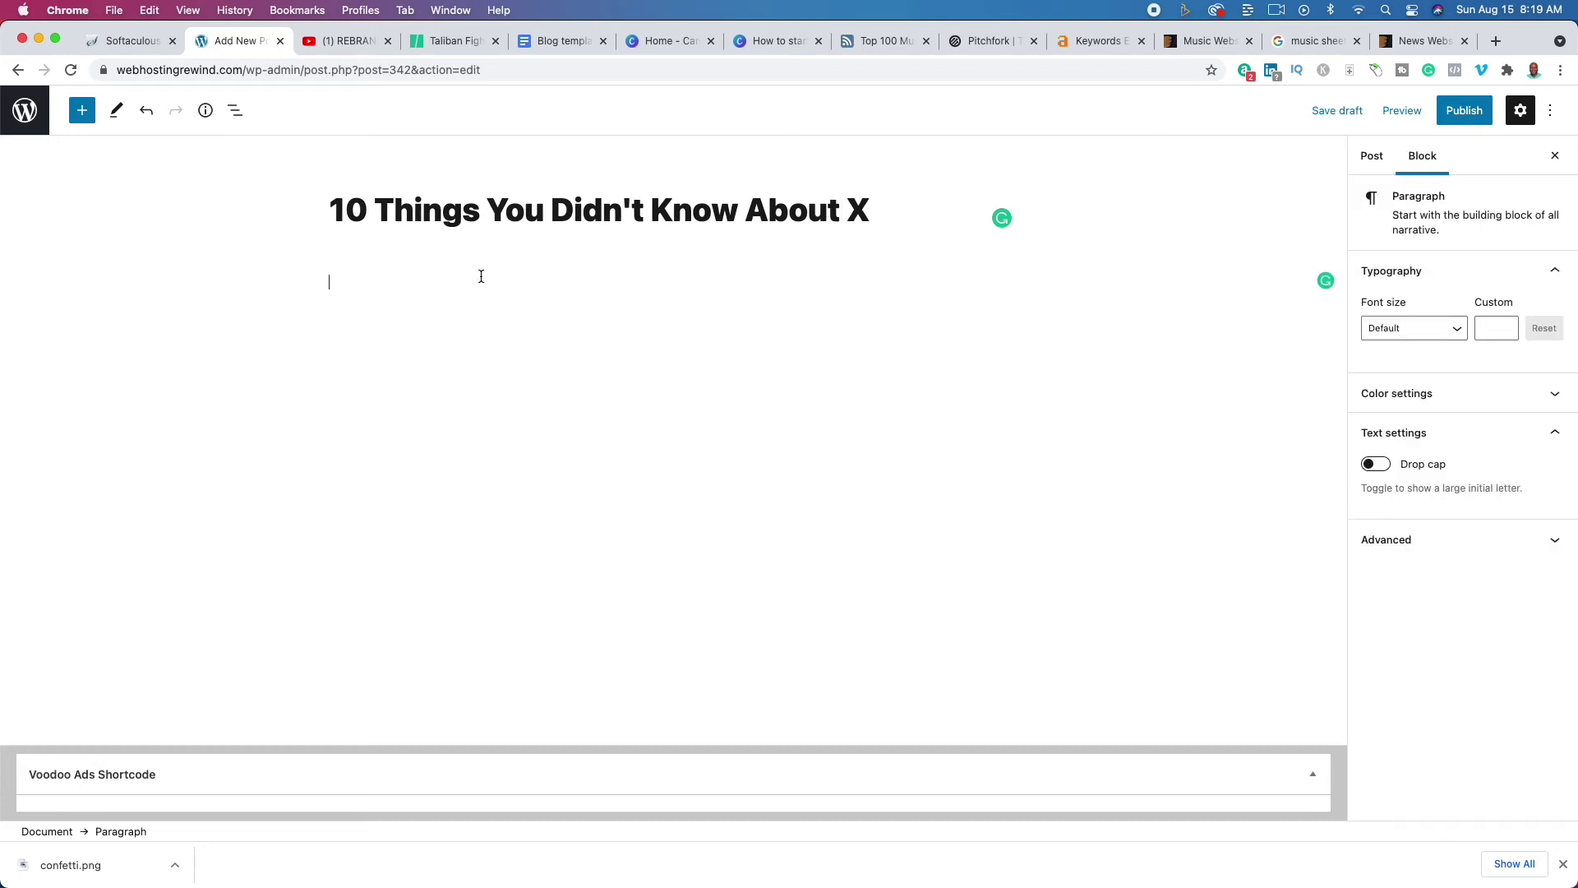
{"action": "type", "text": "Who"}
{"action": "key", "text": "Return"}
{"action": "type", "text": "What"}
{"action": "key", "text": "Return"}
{"action": "type", "text": "When"}
{"action": "key", "text": "Return"}
{"action": "type", "text": "Where"}
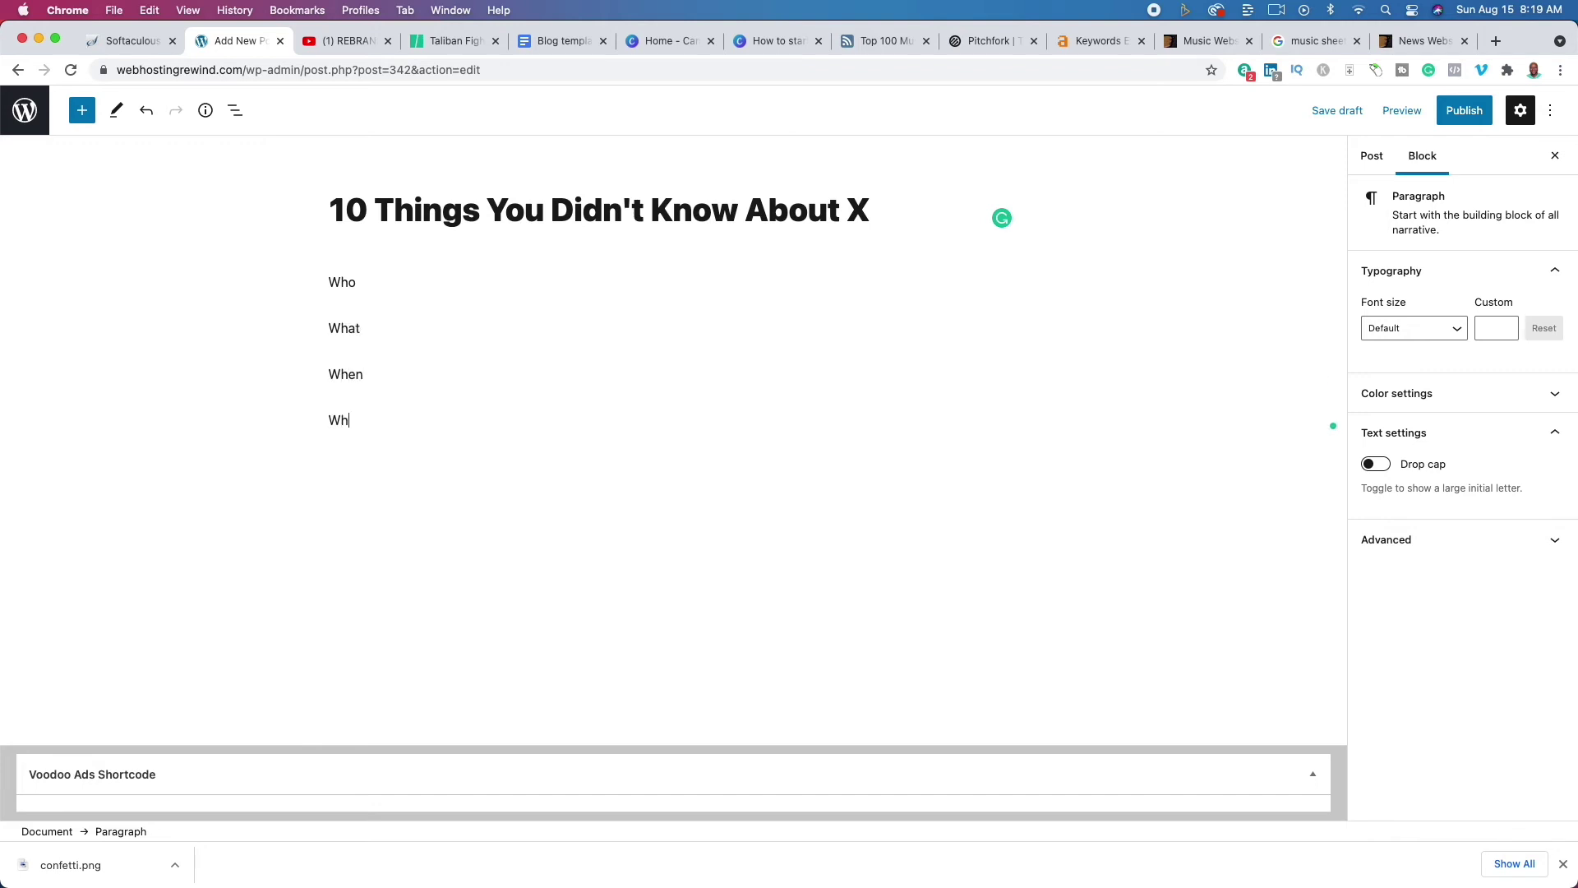
{"action": "key", "text": "Return"}
{"action": "type", "text": "Why"}
{"action": "key", "text": "Return"}
{"action": "type", "text": "How"}
{"action": "key", "text": "Return"}
Extend the How line to read 'How was the Tab formed?'.
{"action": "left_click", "coordinate": [432, 476]}
{"action": "left_click", "coordinate": [411, 514]}
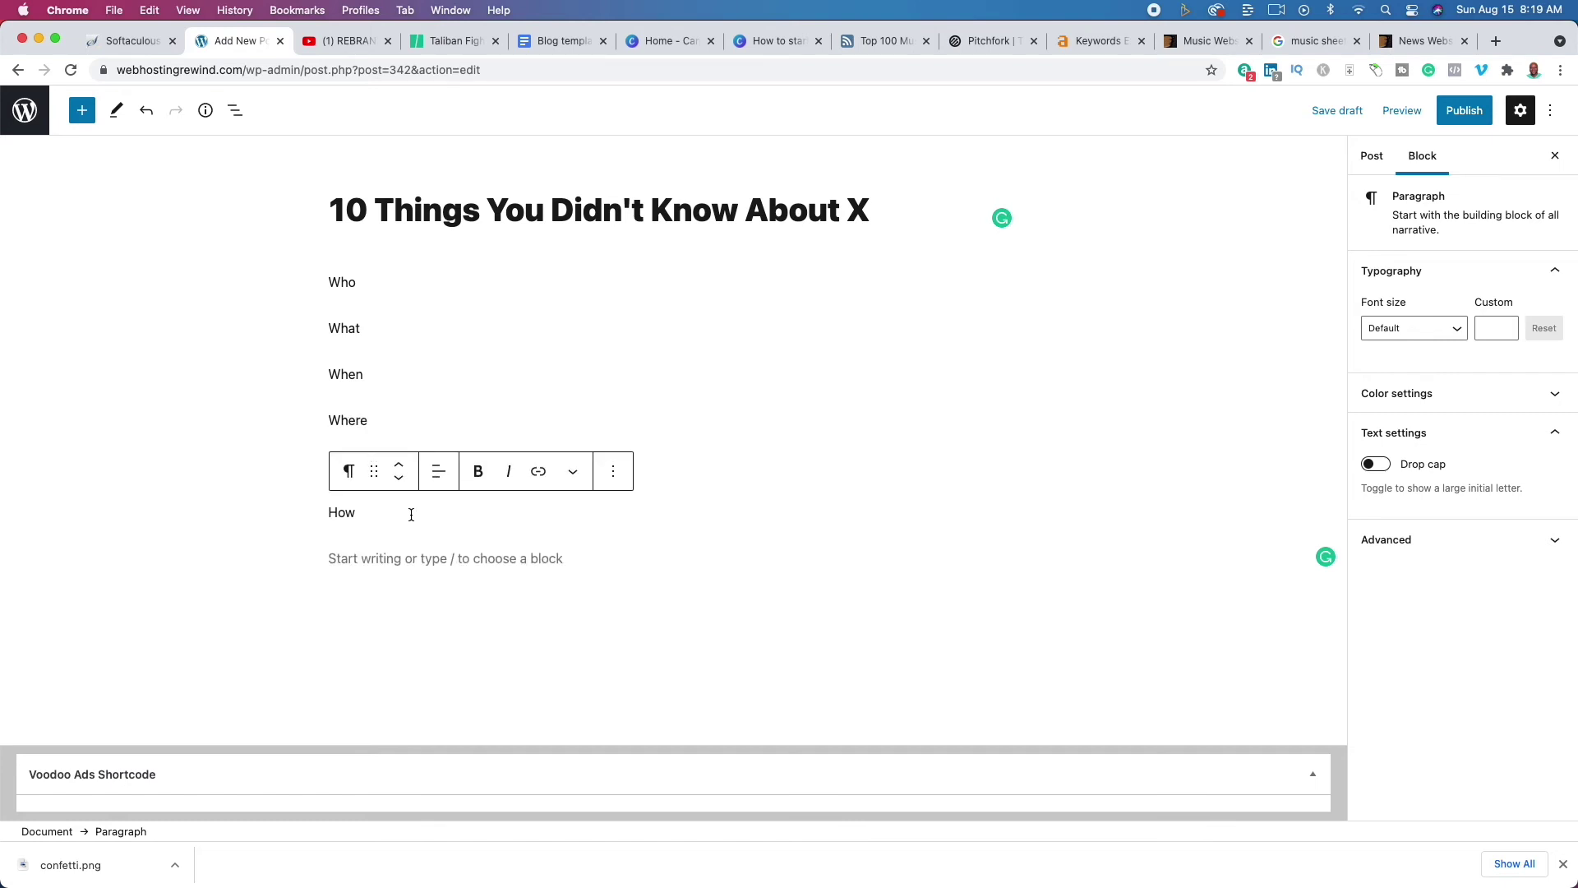
{"action": "type", "text": "was "}
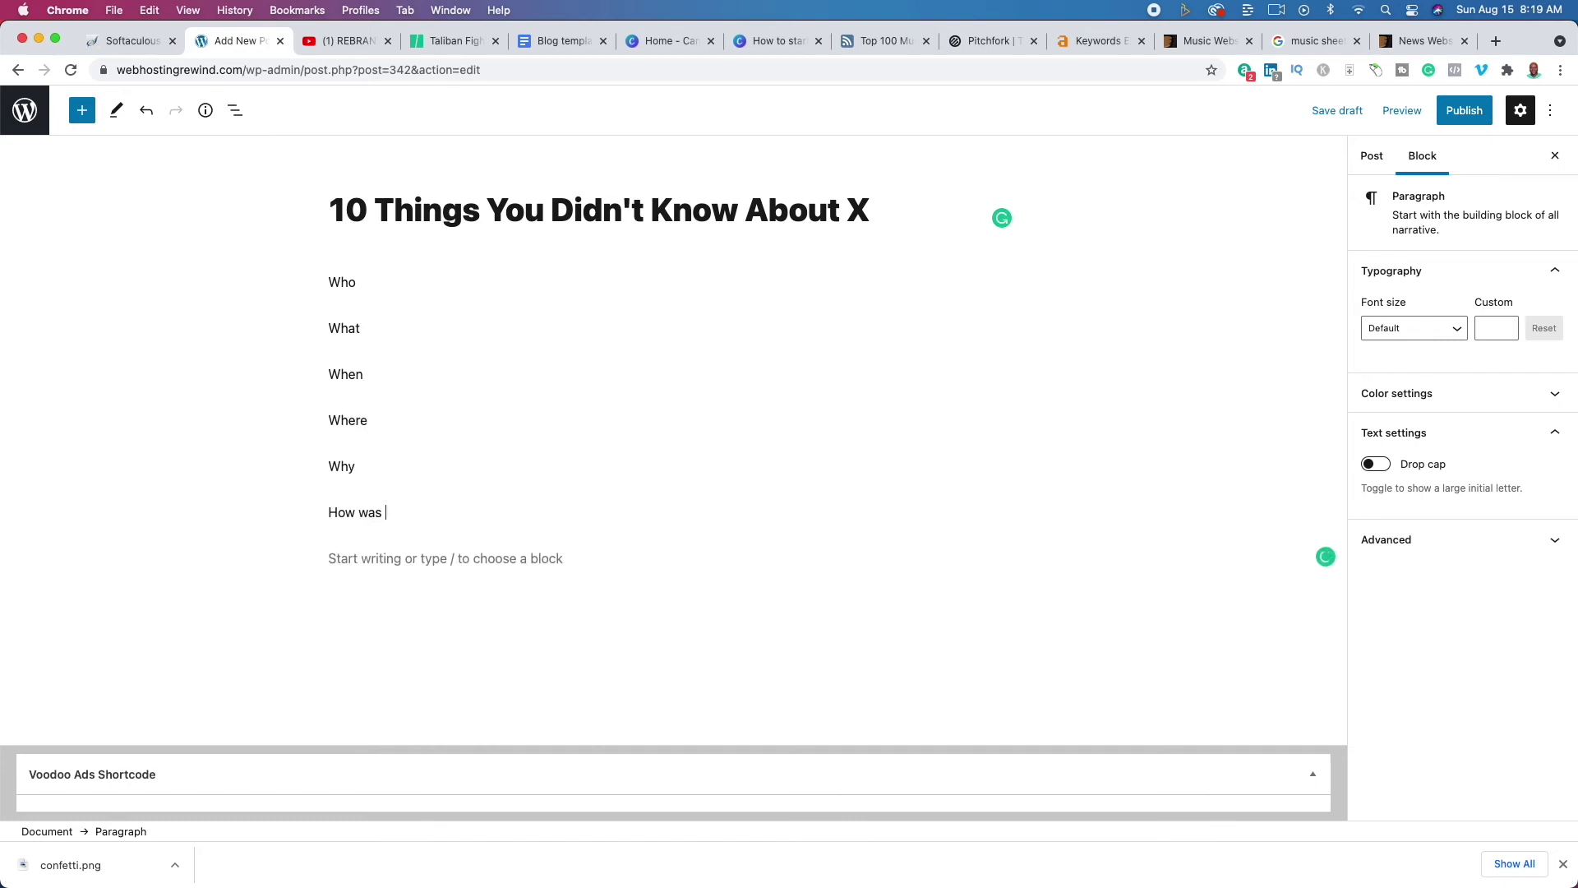
{"action": "type", "text": "the Tab"}
{"action": "type", "text": "formed?"}
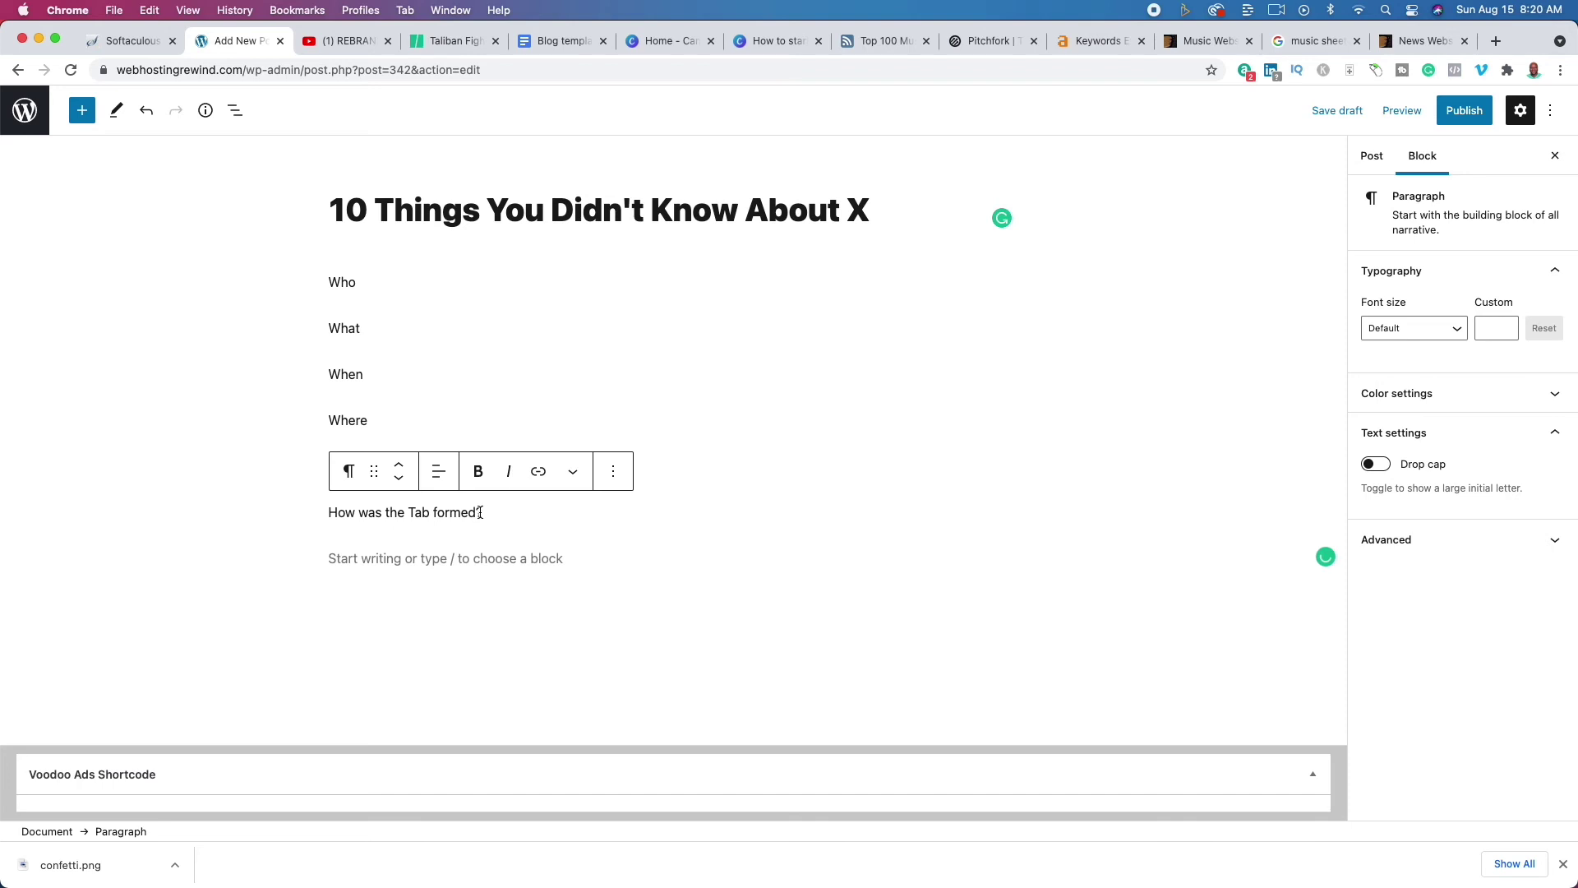
{"action": "triple_click", "coordinate": [481, 512]}
Transform the 'How was the Tab formed?' paragraph block into an H2 Heading block.
{"action": "left_click", "coordinate": [348, 471]}
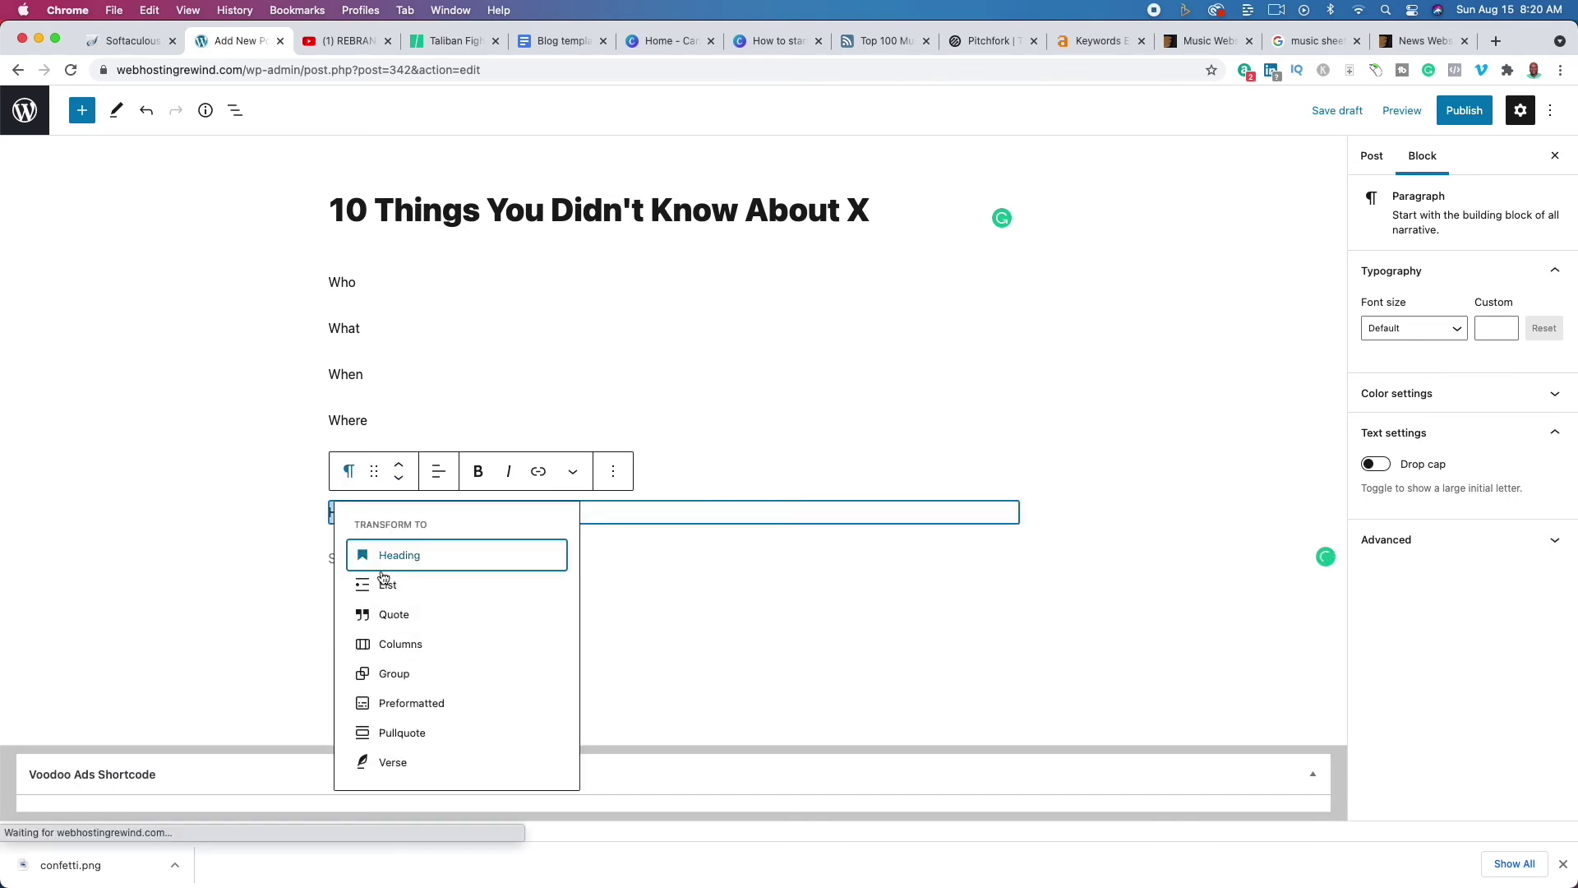
{"action": "left_click", "coordinate": [393, 558]}
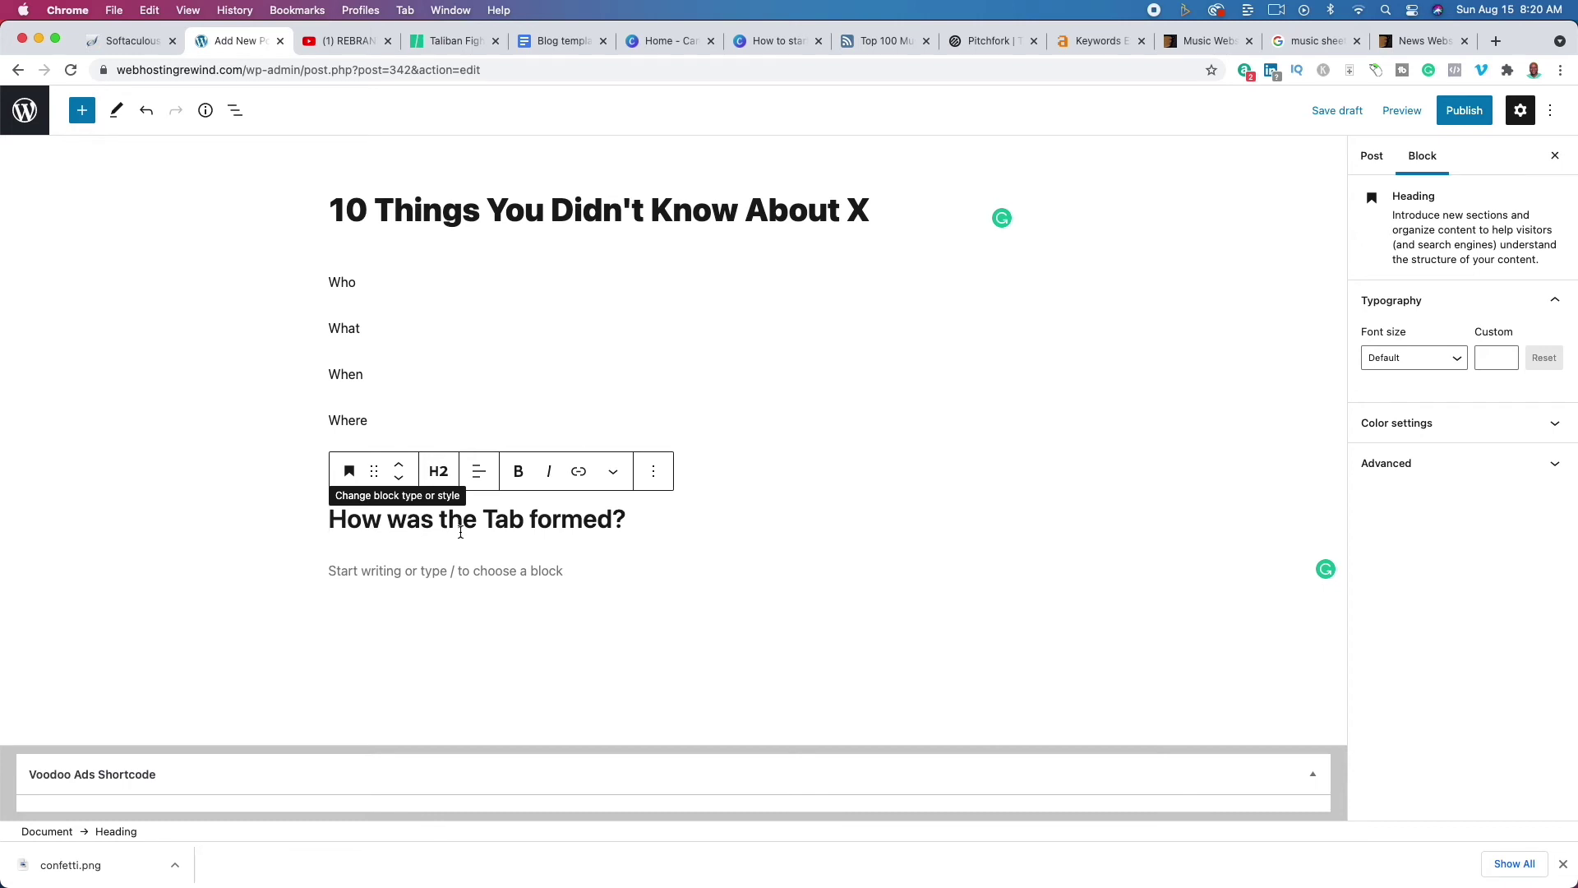
{"action": "mouse_move", "coordinate": [498, 311]}
{"action": "mouse_move", "coordinate": [1329, 572]}
{"action": "mouse_move", "coordinate": [838, 362]}
In a new tab, search for 'google trends' and go to the Google Trends site.
{"action": "left_click", "coordinate": [1501, 48]}
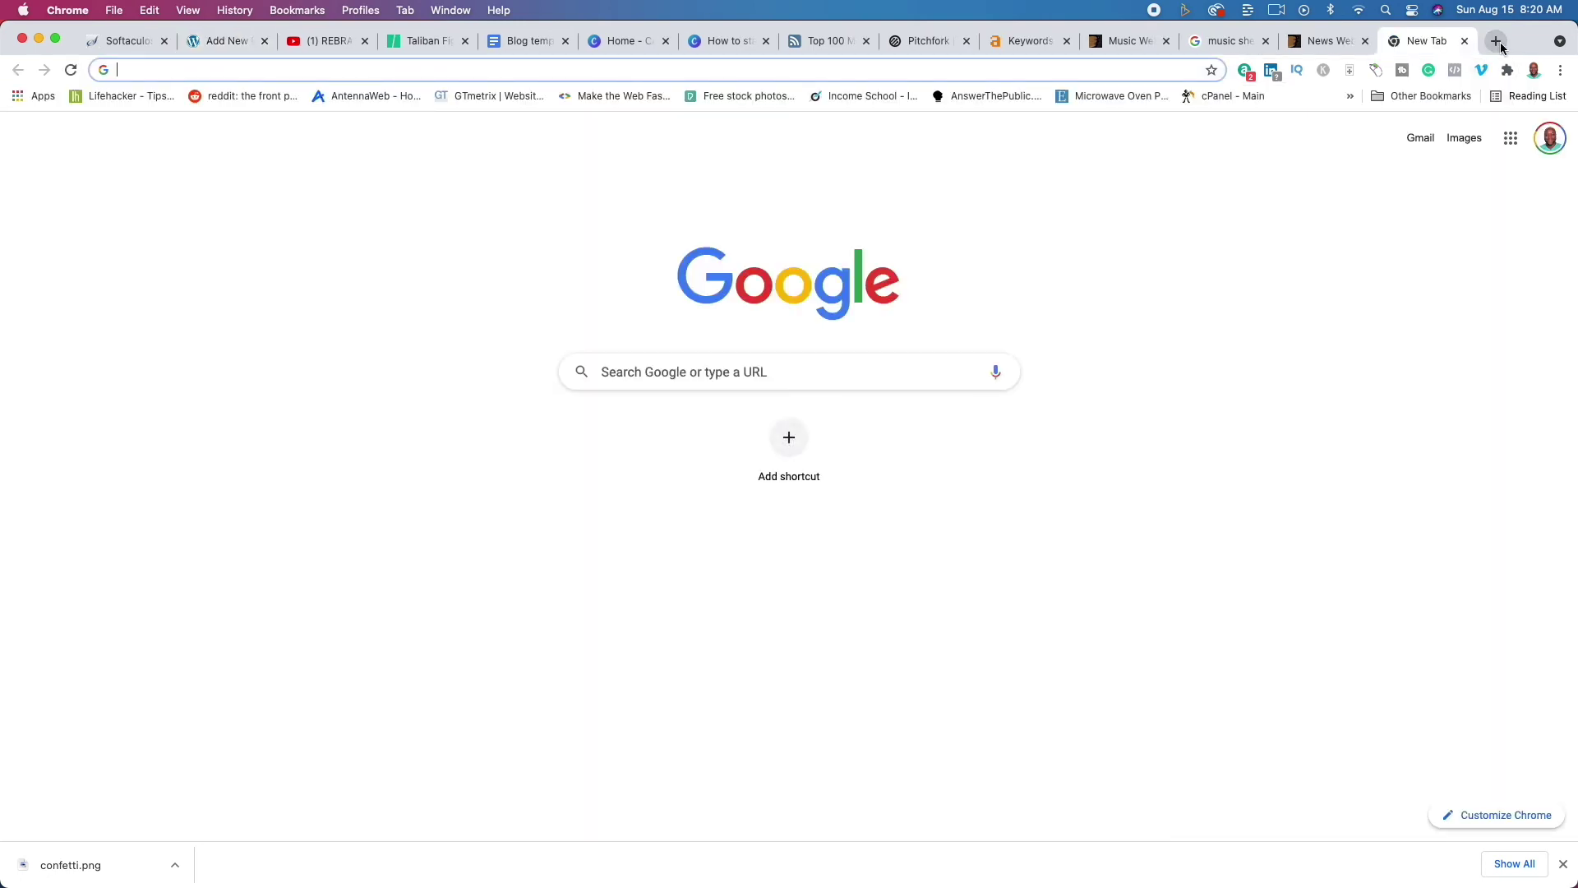
{"action": "type", "text": "google"}
{"action": "type", "text": "ends"}
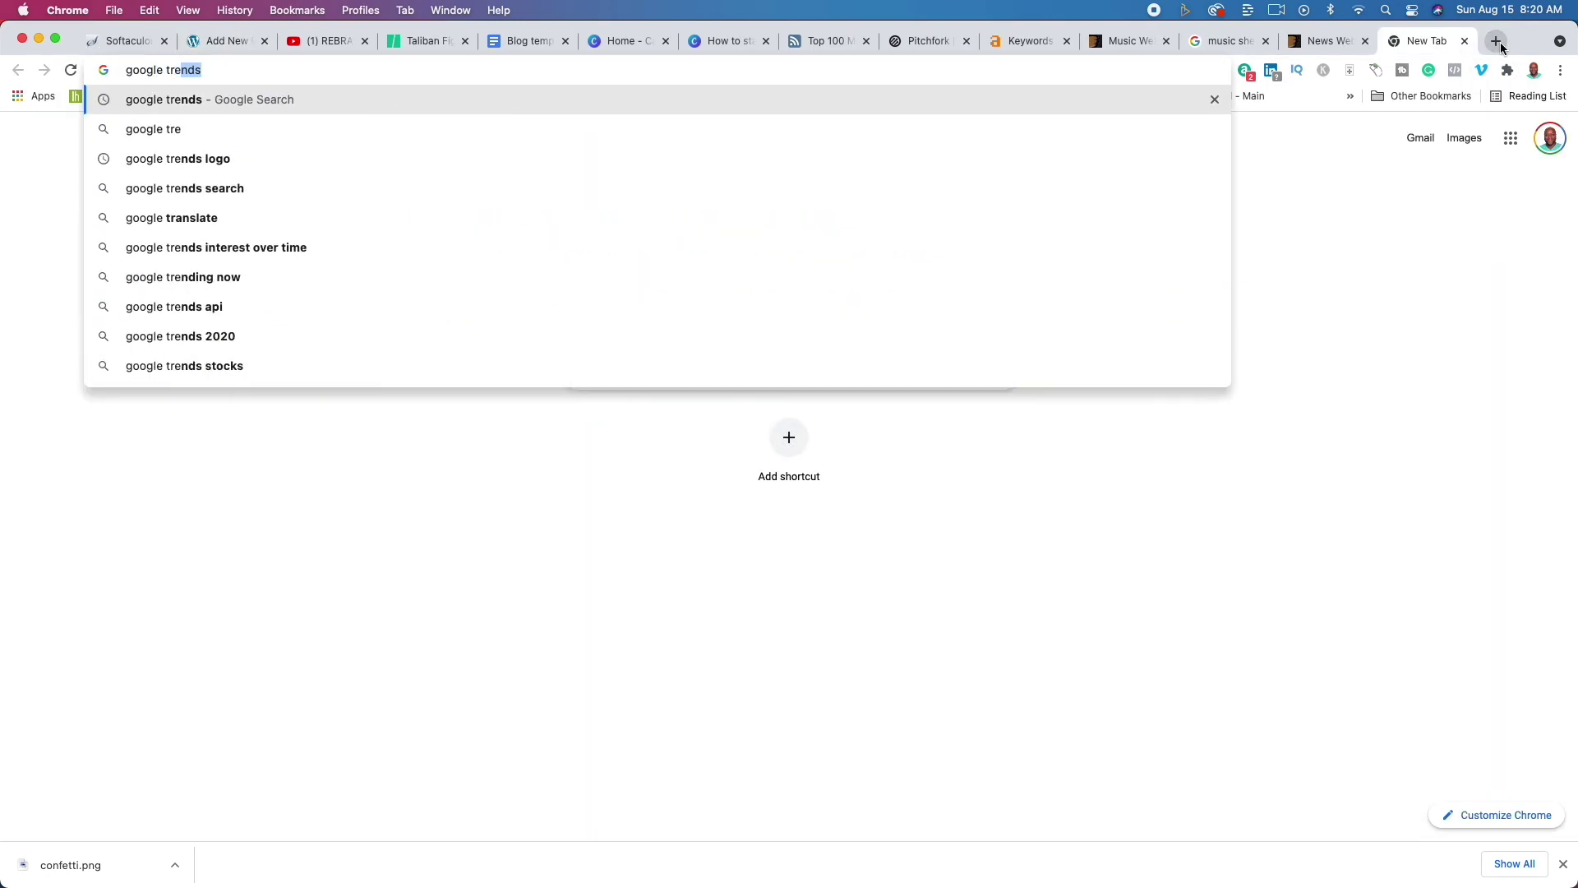
{"action": "key", "text": "Return"}
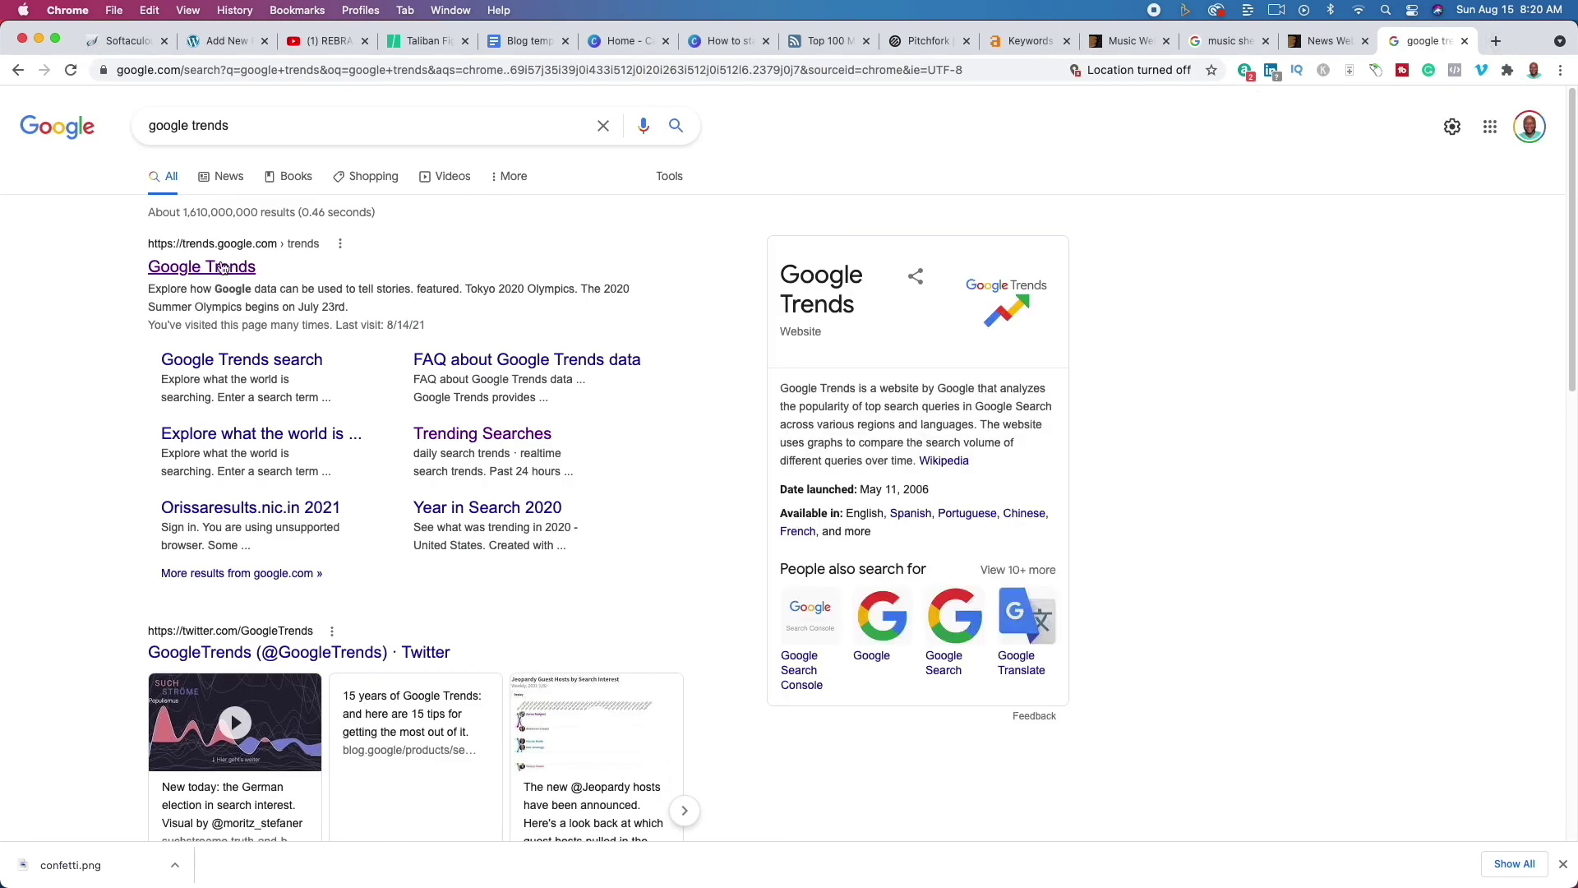
{"action": "left_click", "coordinate": [207, 268]}
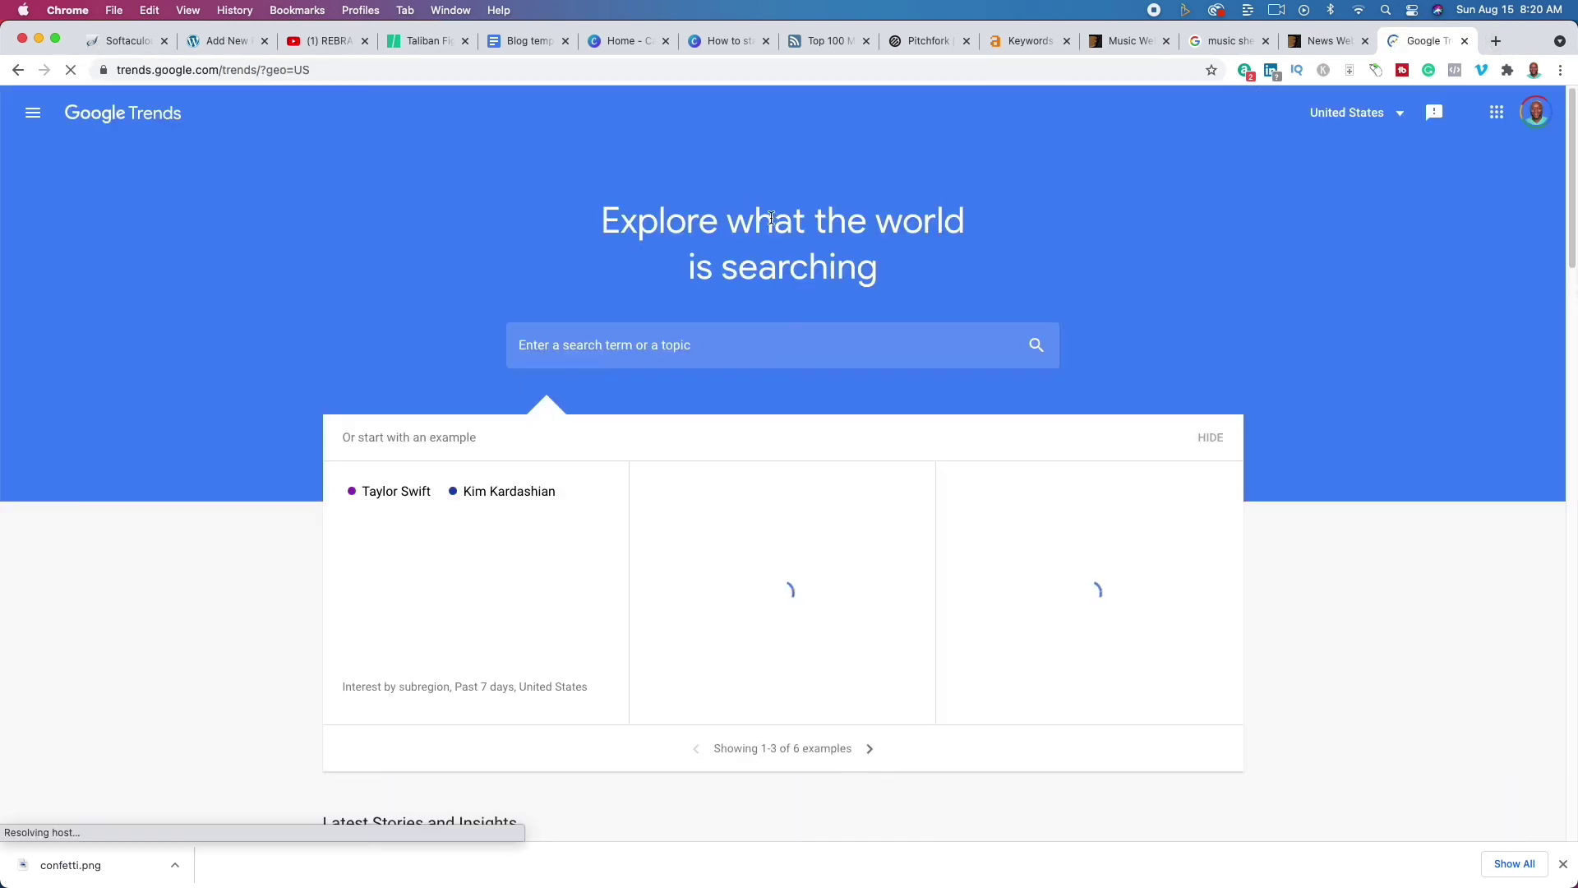
Go to Trending Searches and review the US daily trends, led by Haiti earthquake.
{"action": "left_click", "coordinate": [35, 113]}
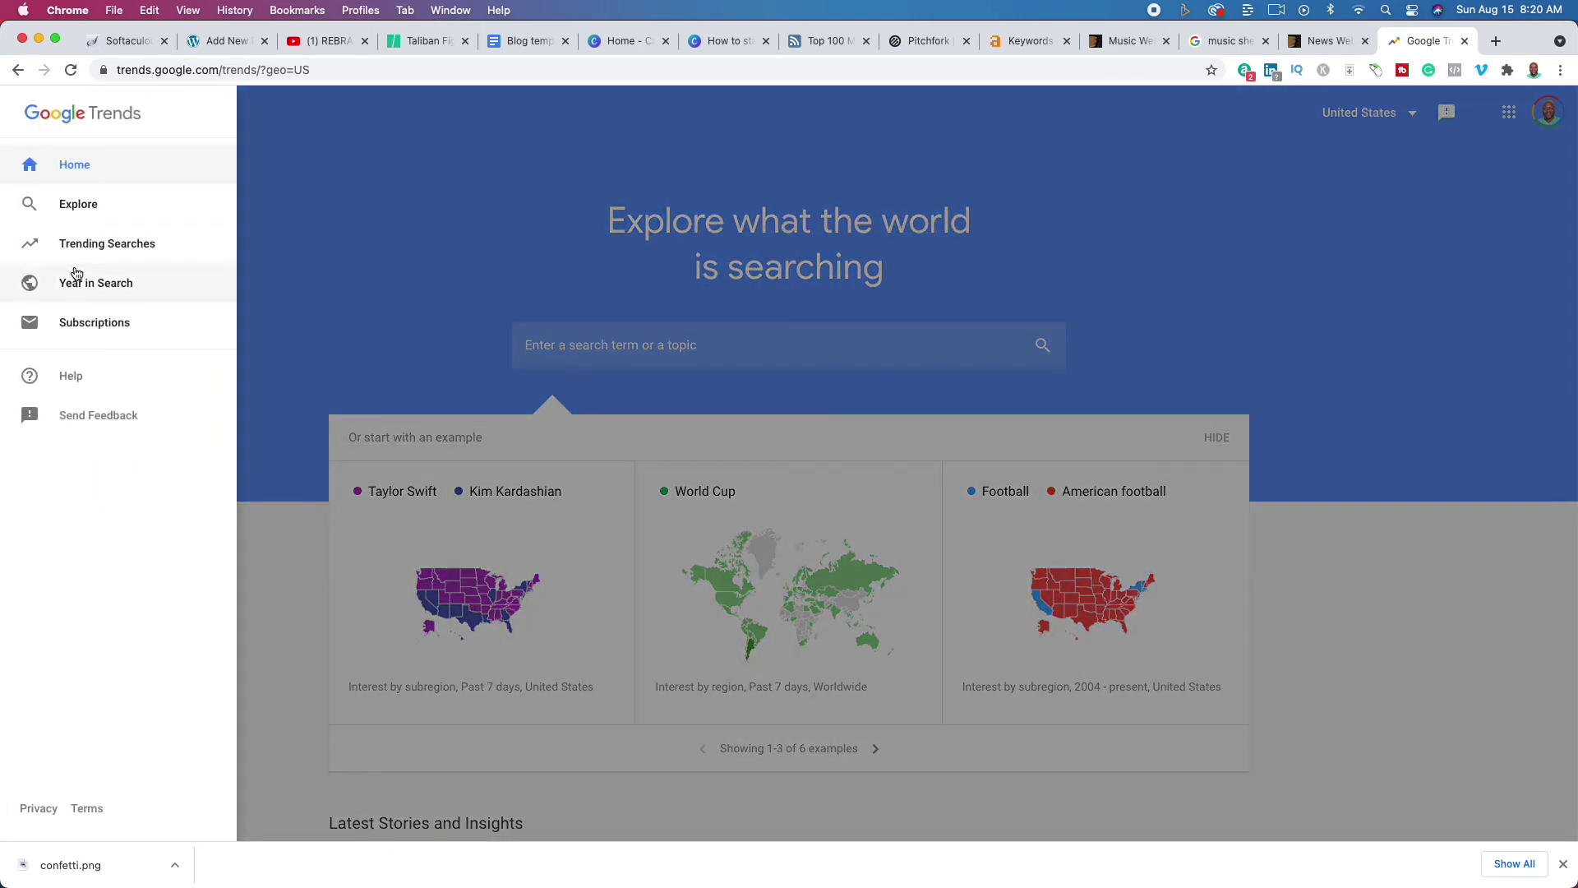
{"action": "left_click", "coordinate": [90, 254]}
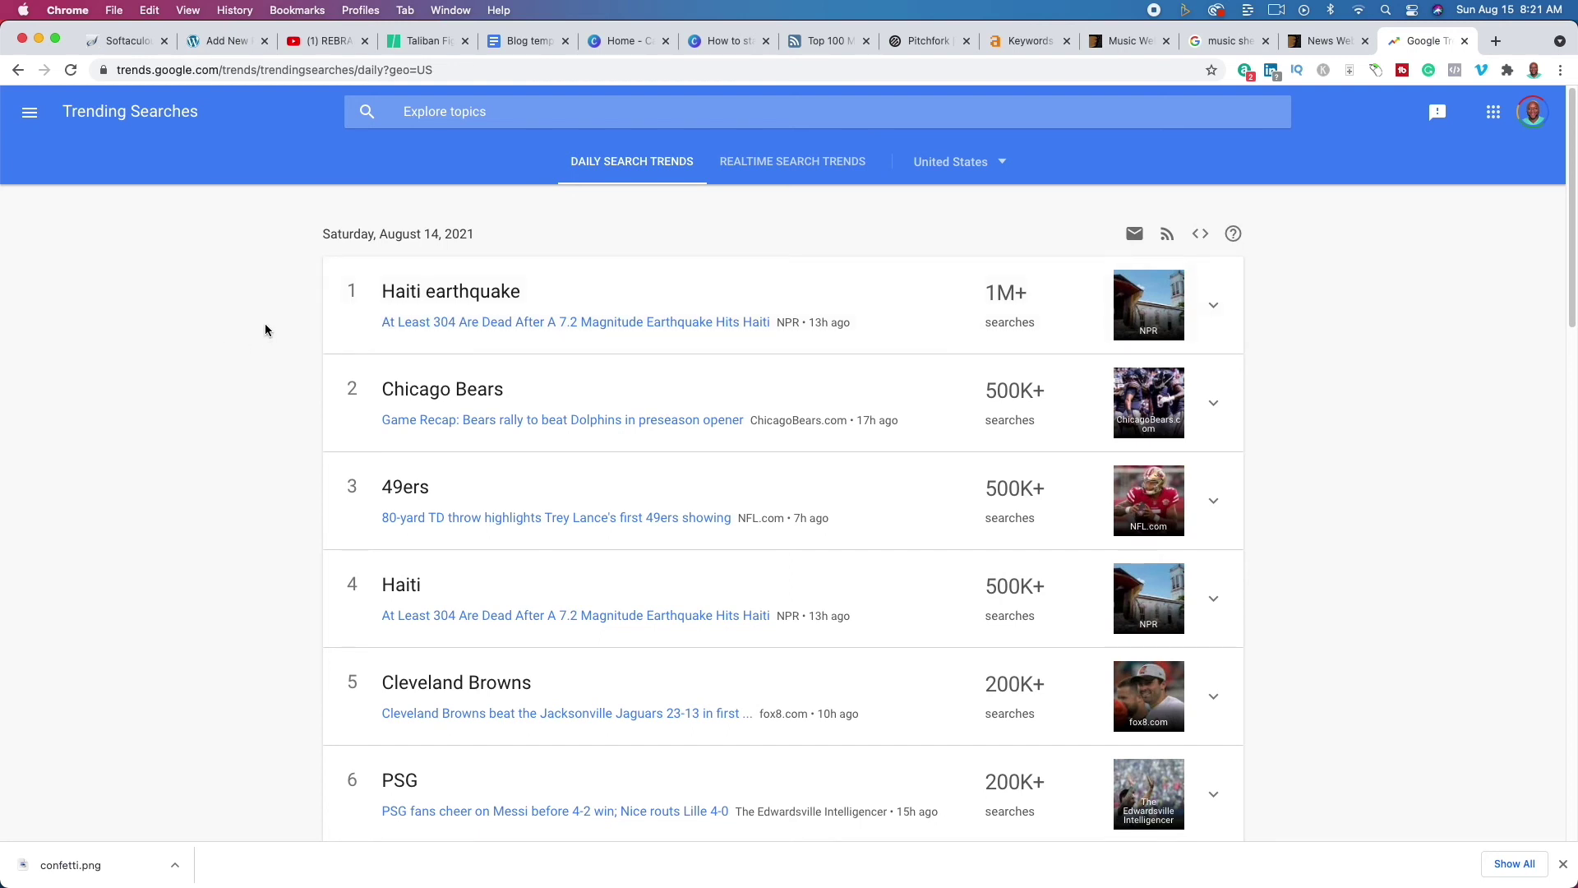
{"action": "scroll", "coordinate": [265, 330], "scroll_direction": "down", "scroll_amount": 1}
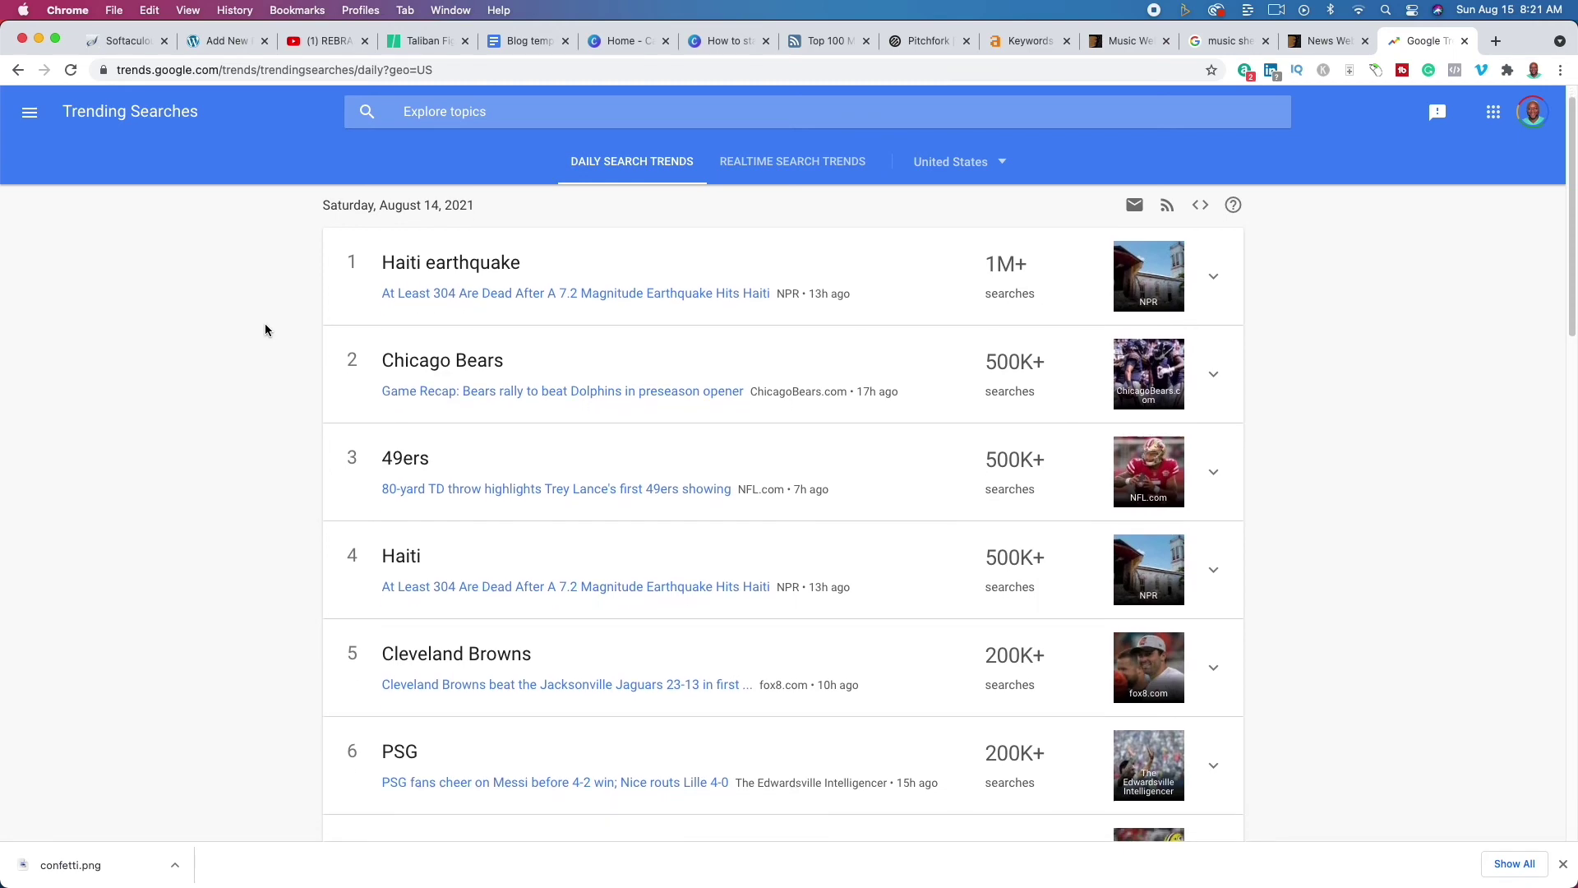
{"action": "scroll", "coordinate": [265, 329], "scroll_direction": "down", "scroll_amount": 8}
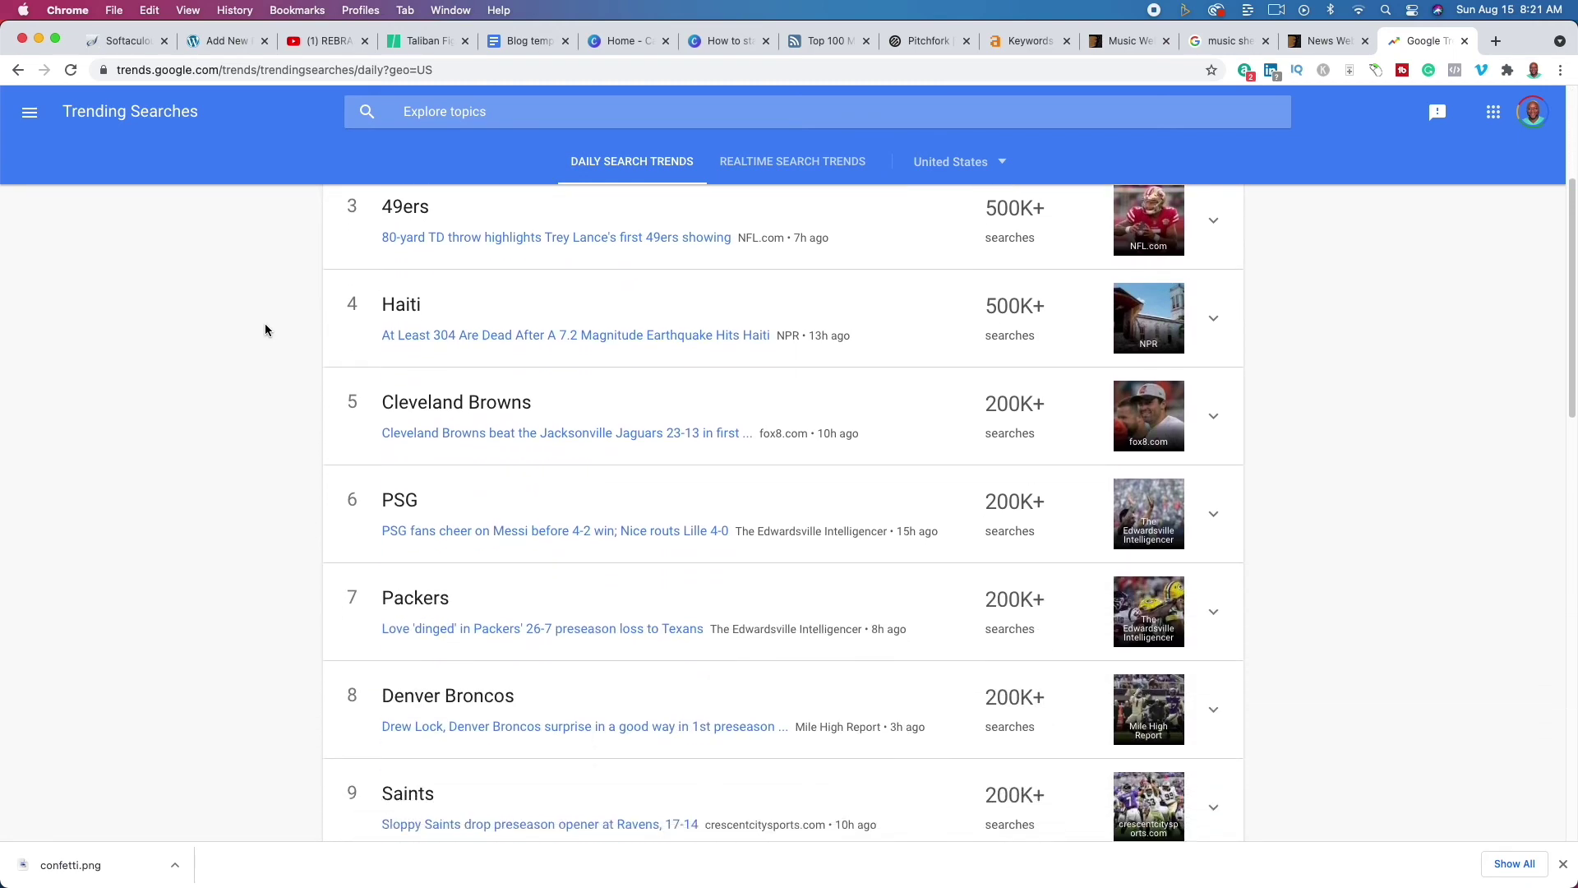
{"action": "scroll", "coordinate": [264, 330], "scroll_direction": "up", "scroll_amount": 9}
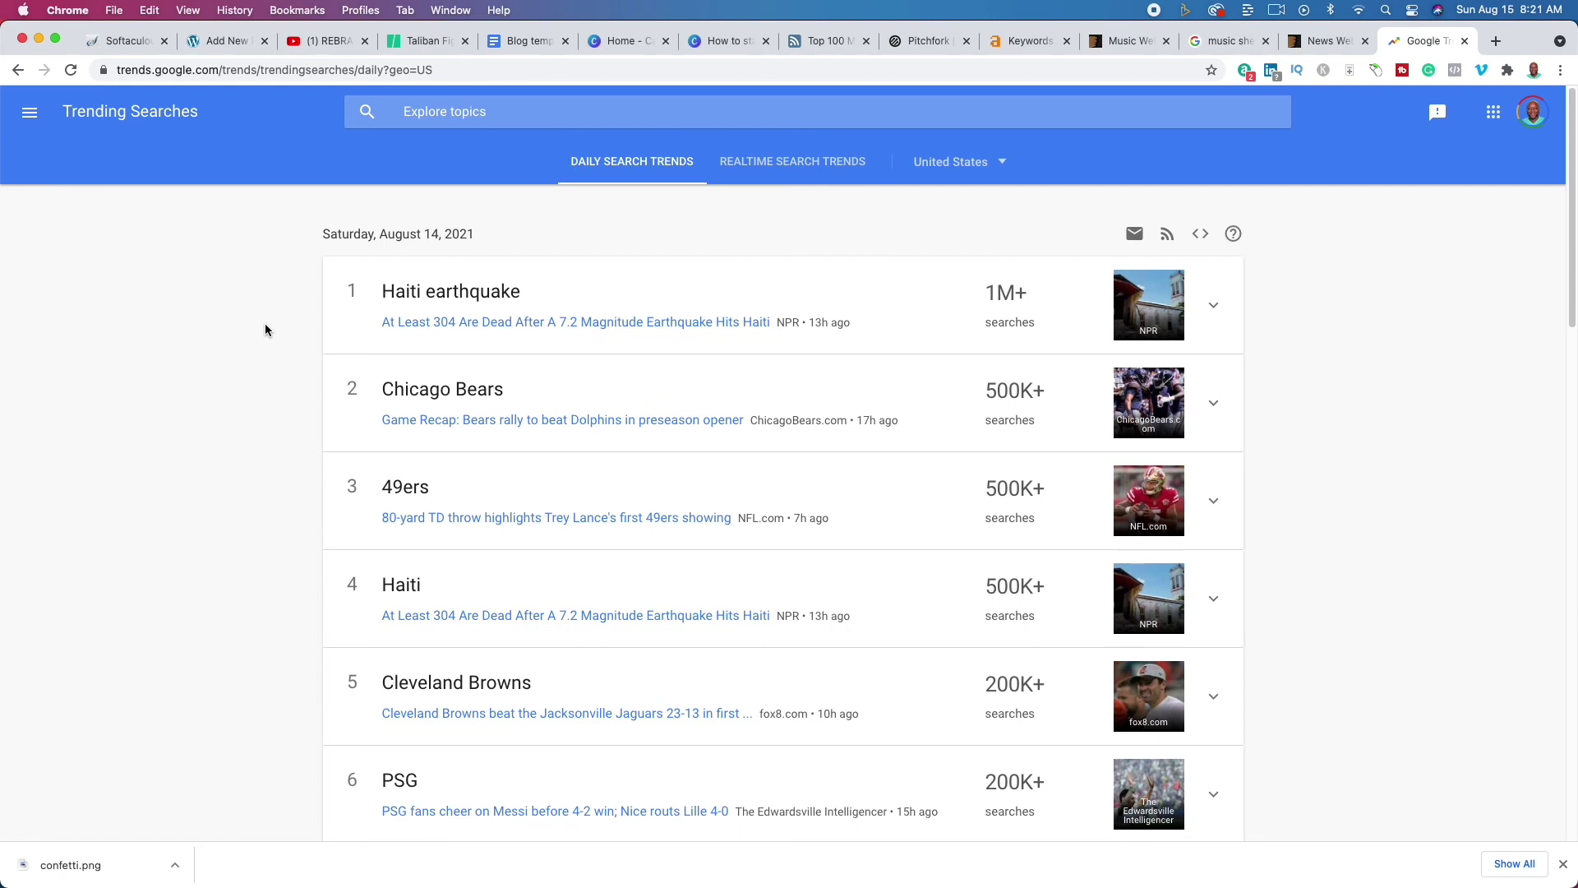
Show Realtime Search Trends and scroll through the past 24 hours' US topics.
{"action": "left_click", "coordinate": [783, 162]}
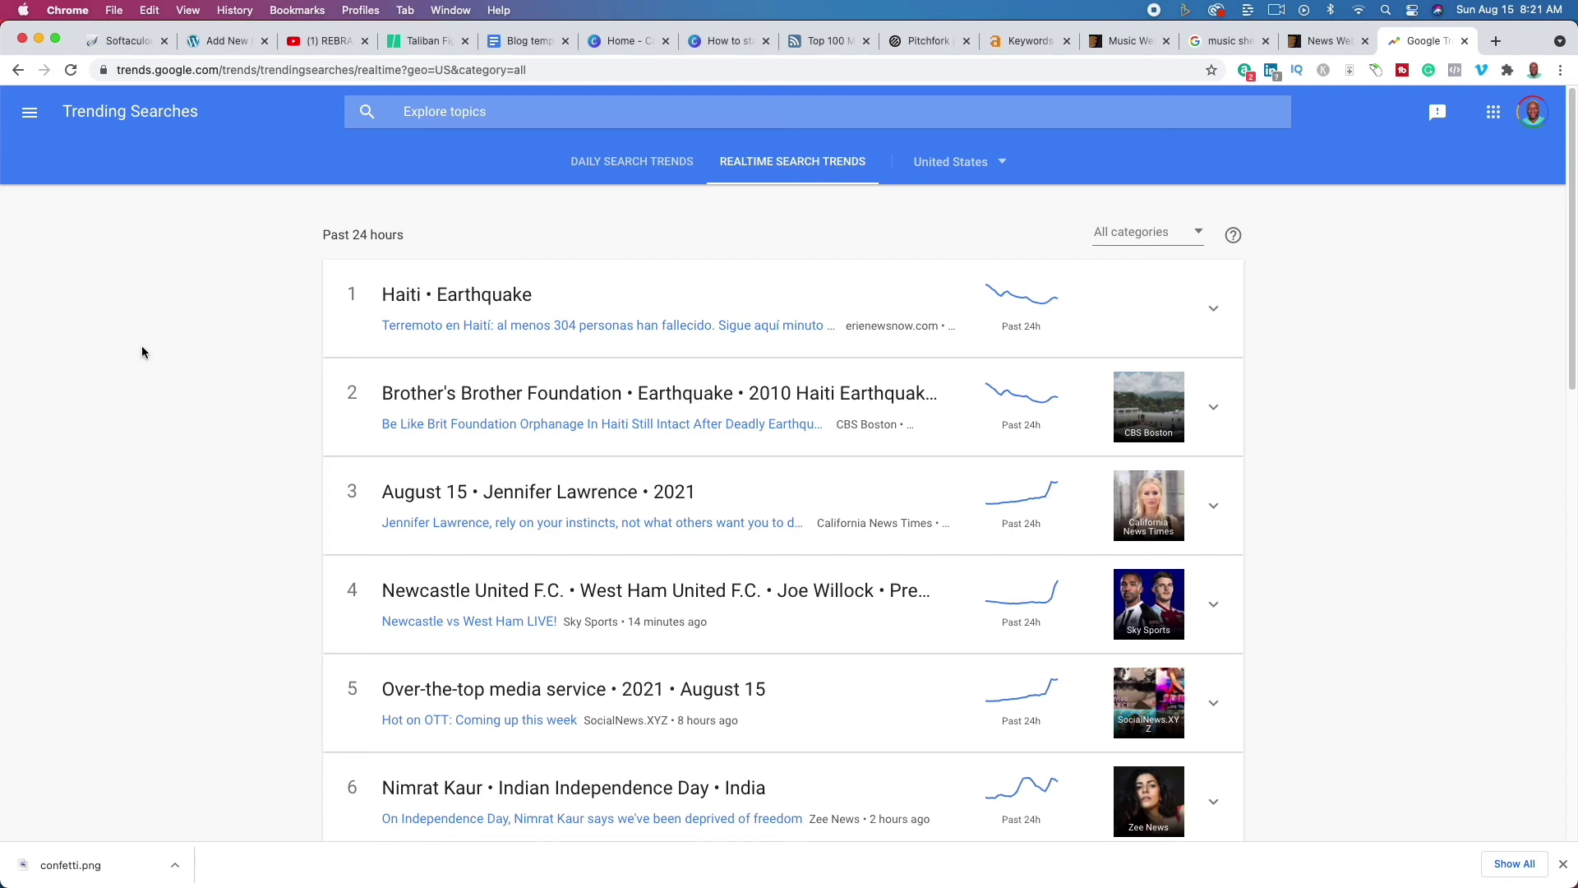
{"action": "scroll", "coordinate": [211, 429], "scroll_direction": "down", "scroll_amount": 3}
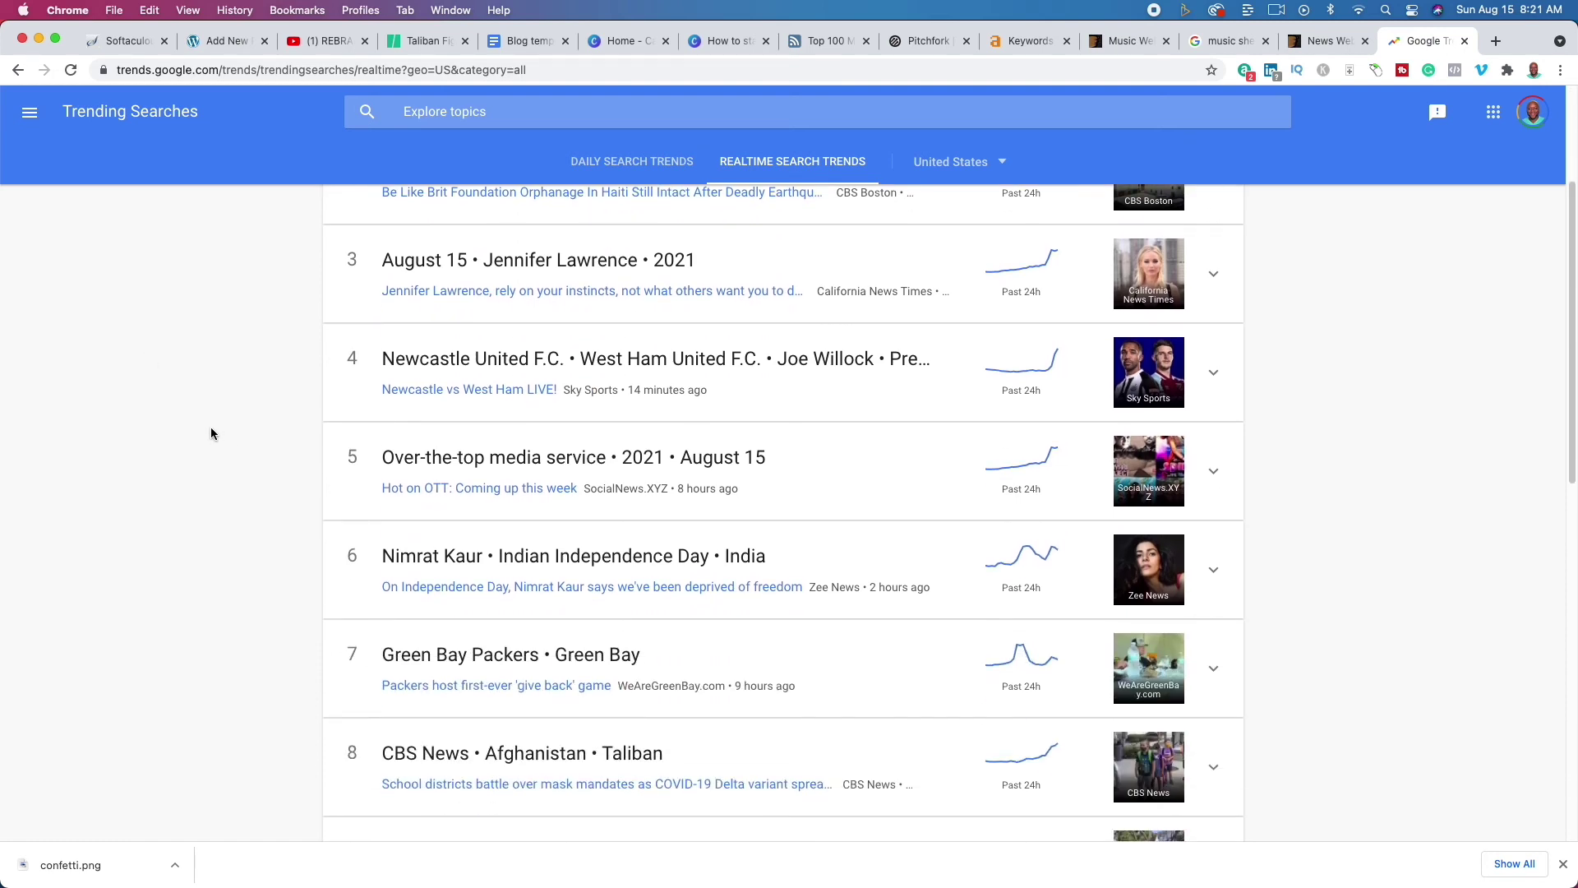
{"action": "scroll", "coordinate": [212, 429], "scroll_direction": "down", "scroll_amount": 1}
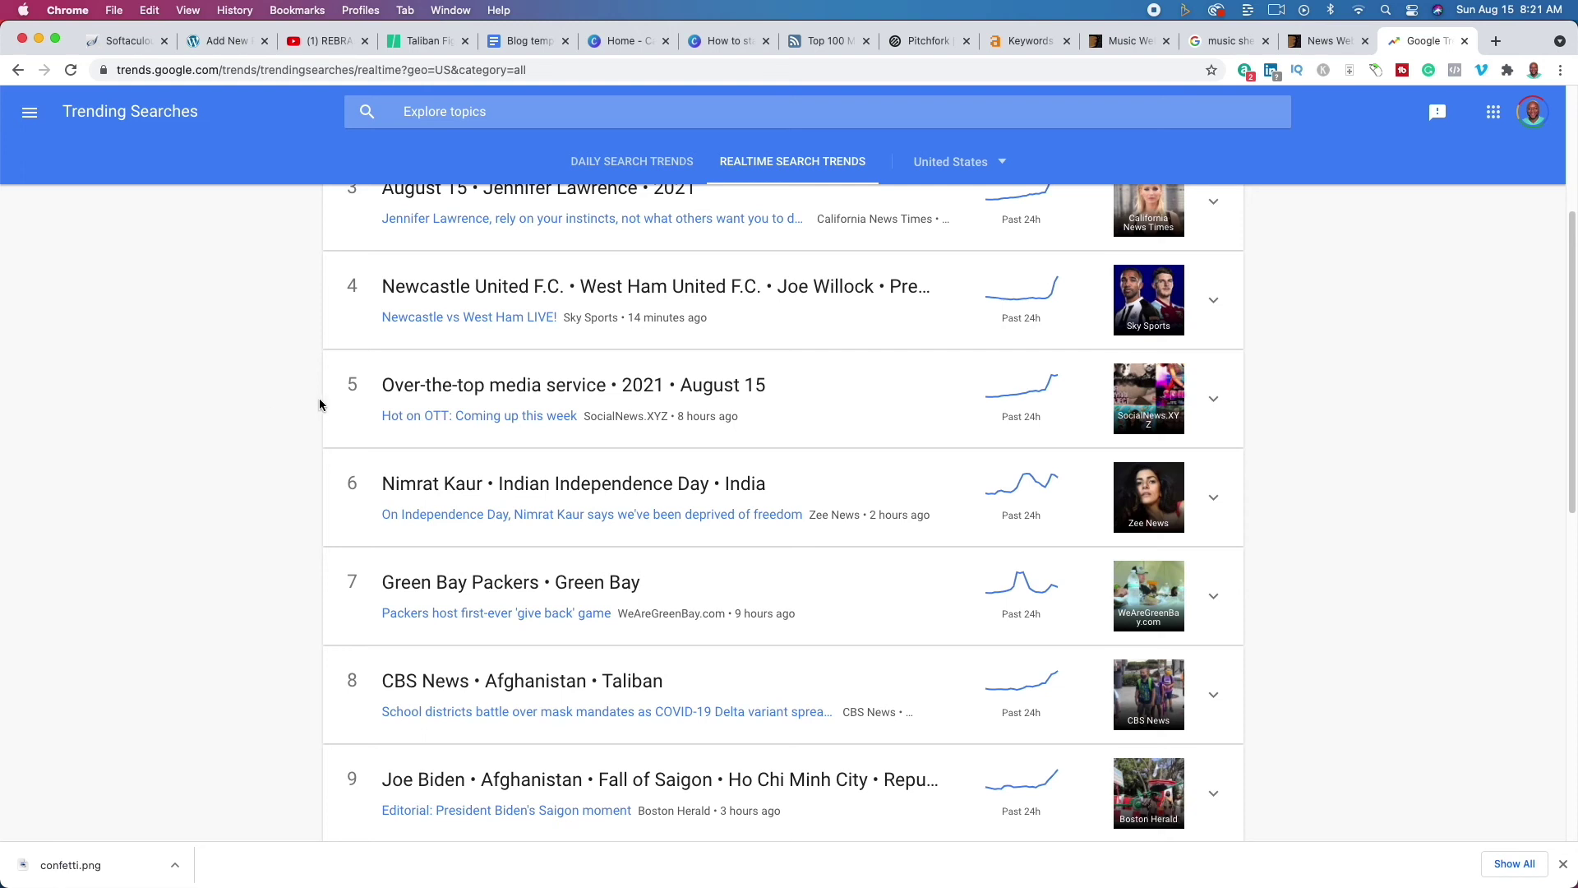
View slide 4 (steps 9–12) of the Canva deck, then return to the HuffPost Taliban article.
{"action": "left_click", "coordinate": [727, 42]}
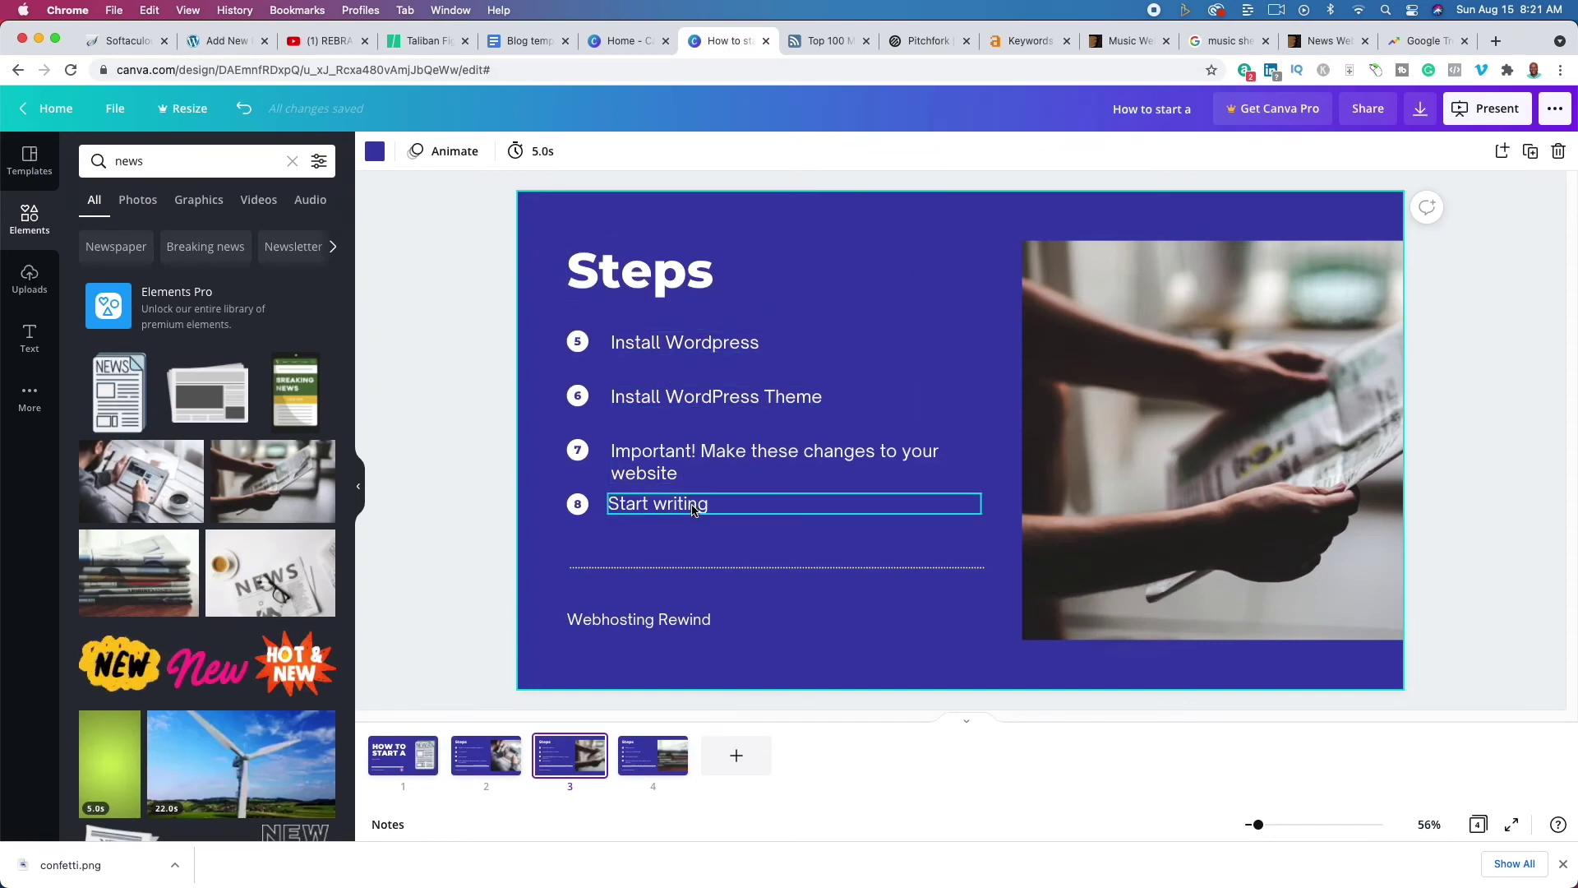
{"action": "left_click", "coordinate": [640, 762]}
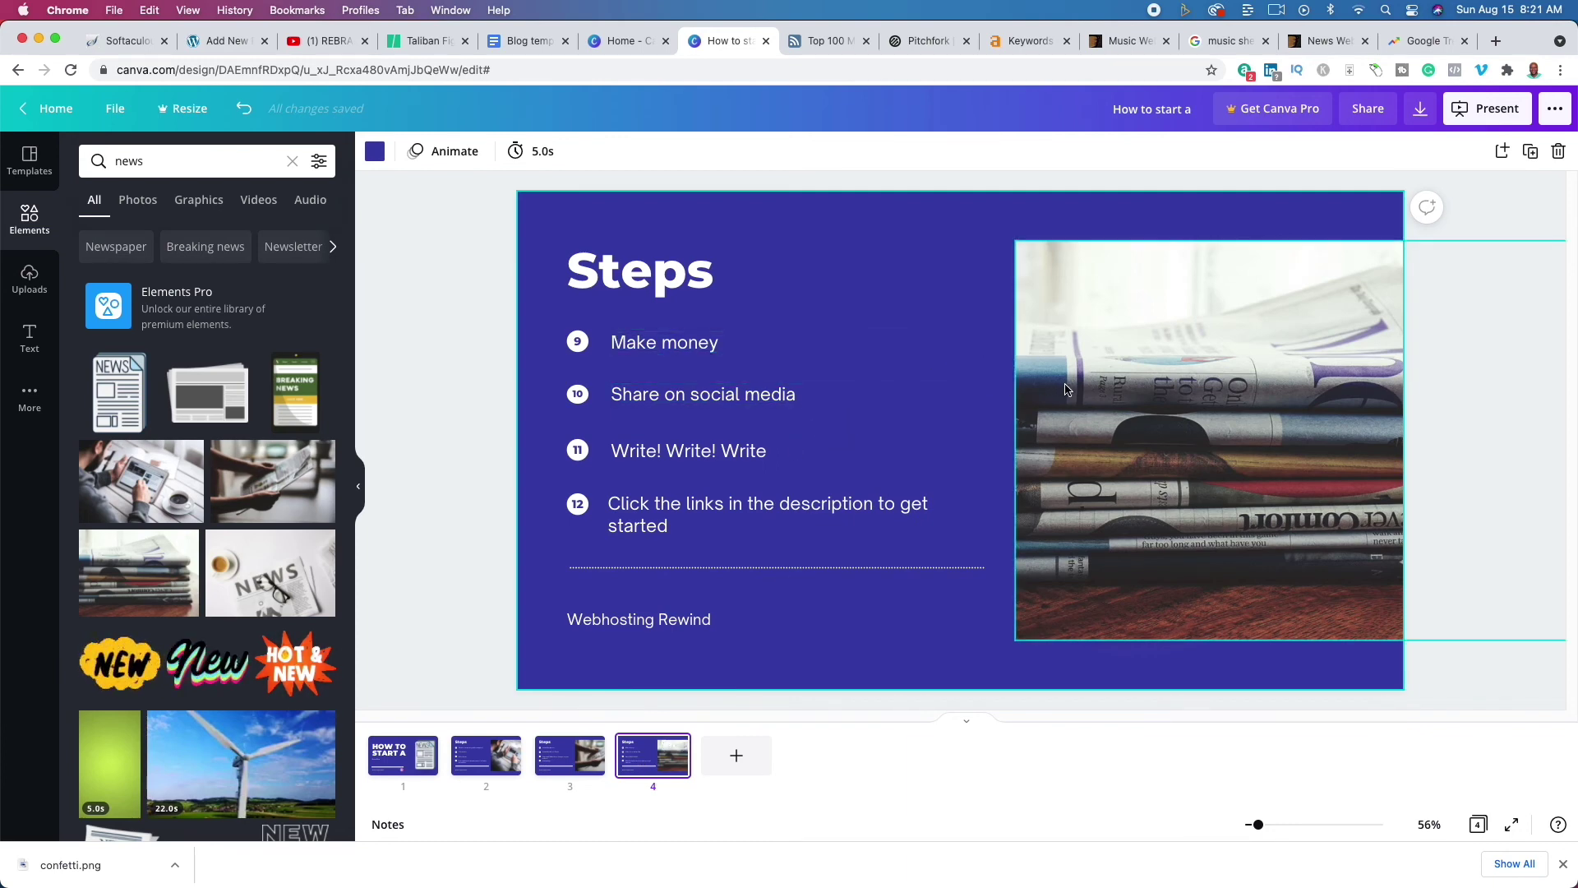
{"action": "left_click", "coordinate": [437, 46]}
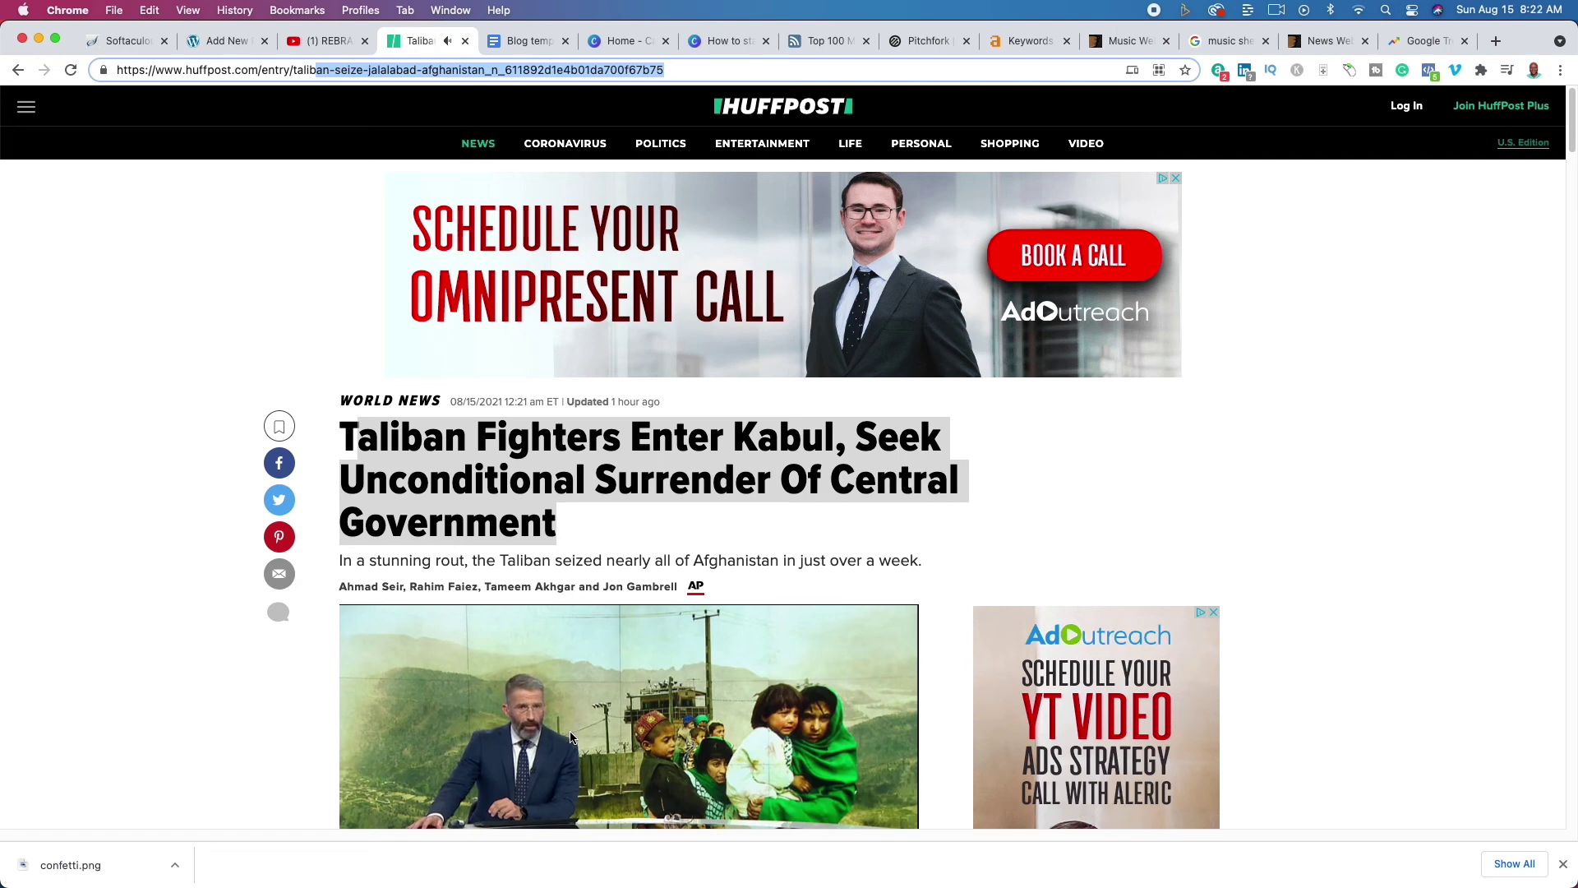
{"action": "left_click", "coordinate": [138, 490]}
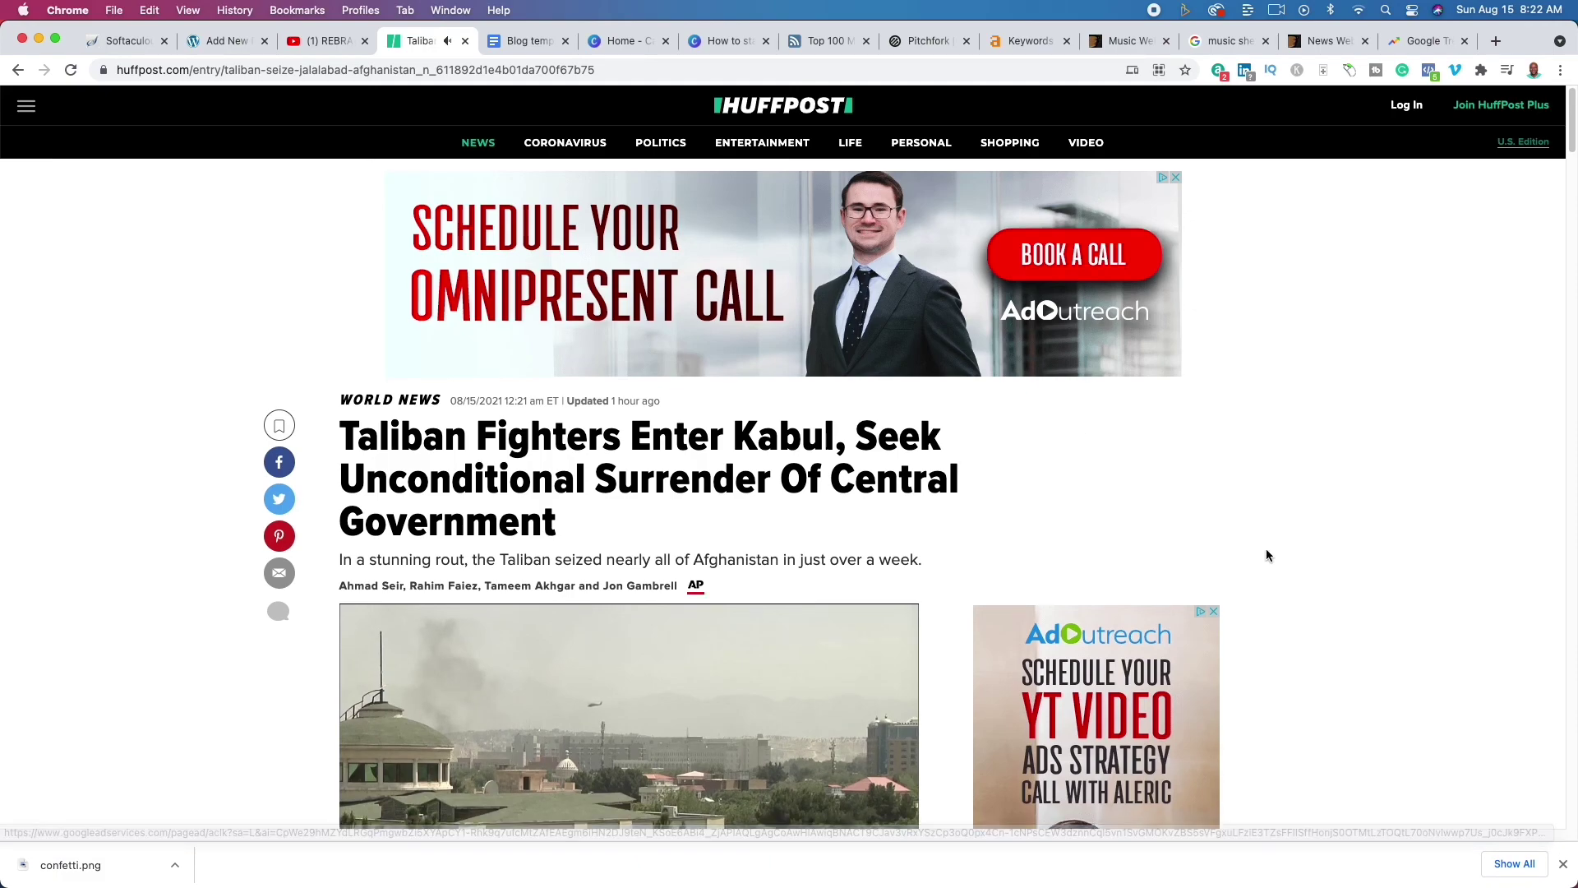
{"action": "scroll", "coordinate": [1266, 550], "scroll_direction": "down", "scroll_amount": 10}
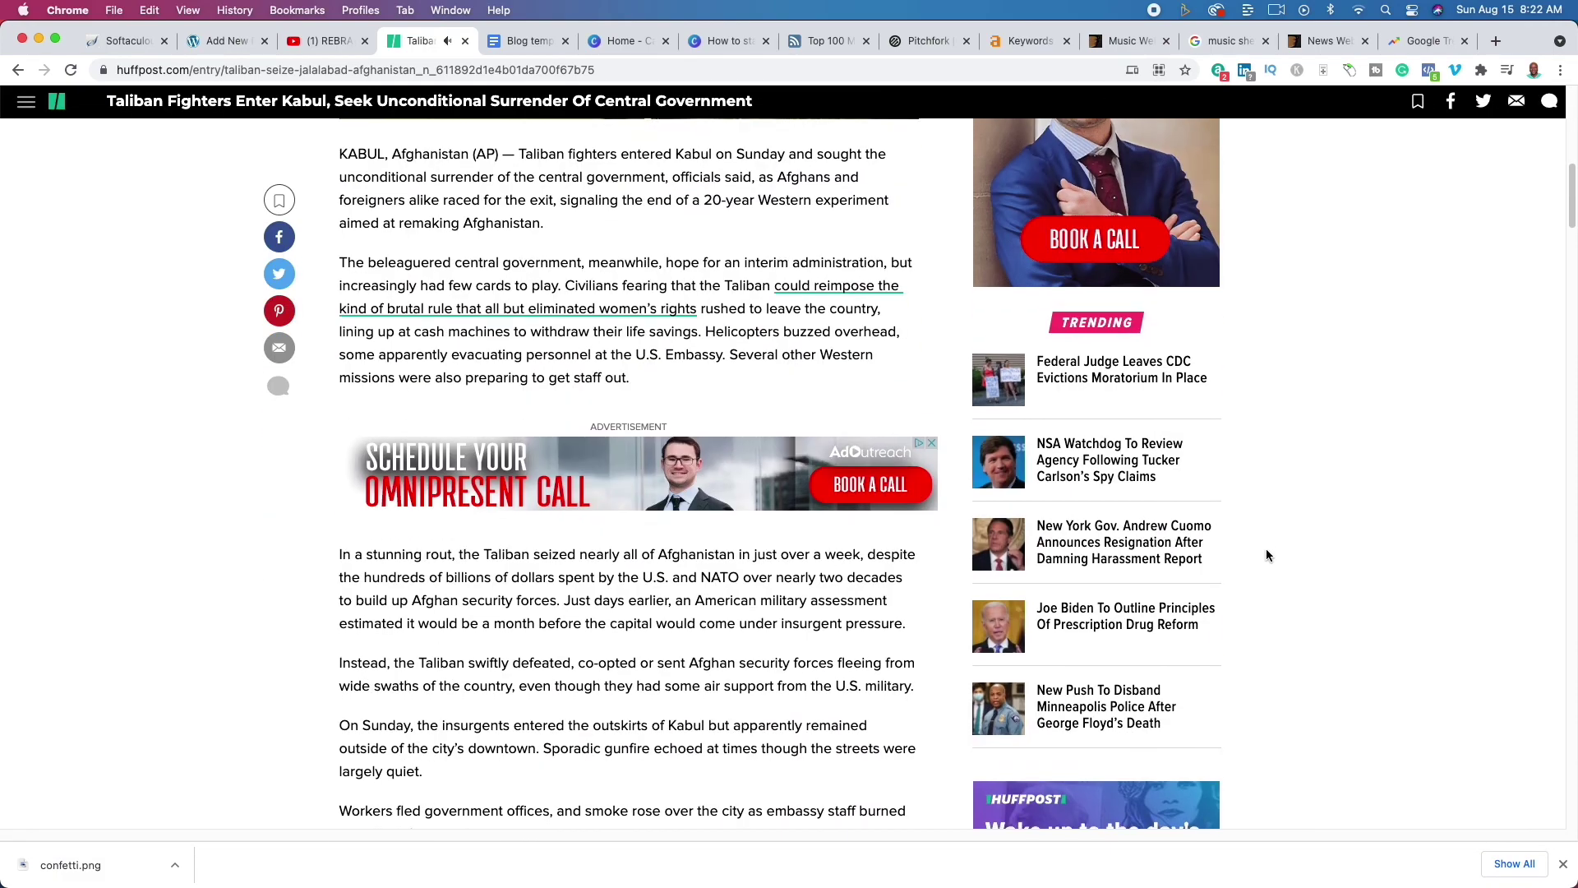
{"action": "scroll", "coordinate": [1267, 554], "scroll_direction": "up", "scroll_amount": 10}
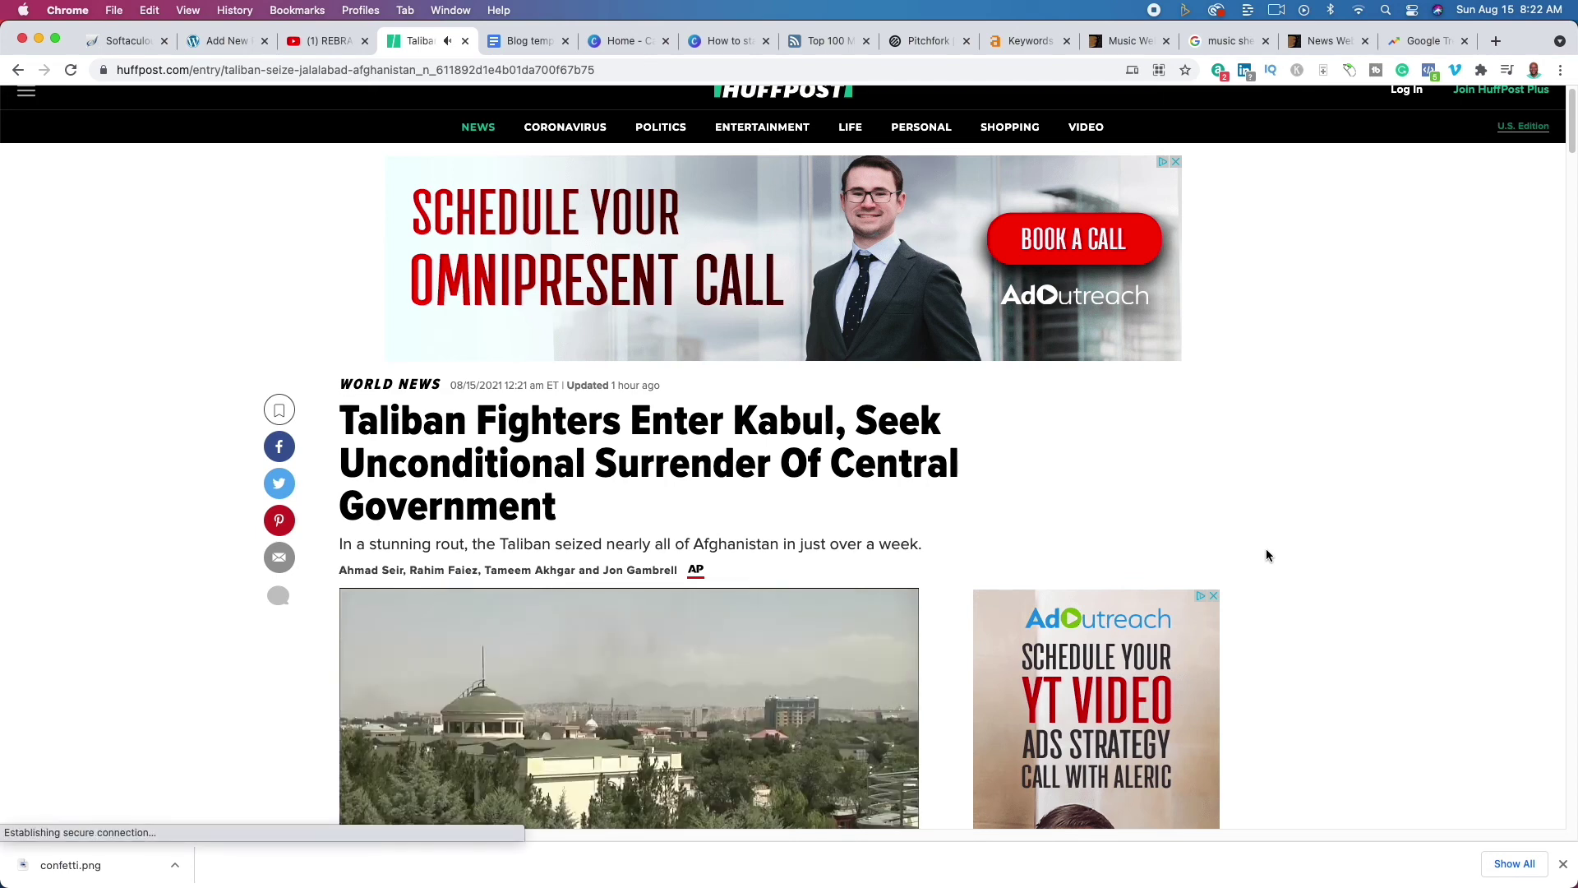
{"action": "scroll", "coordinate": [1266, 555], "scroll_direction": "down", "scroll_amount": 1}
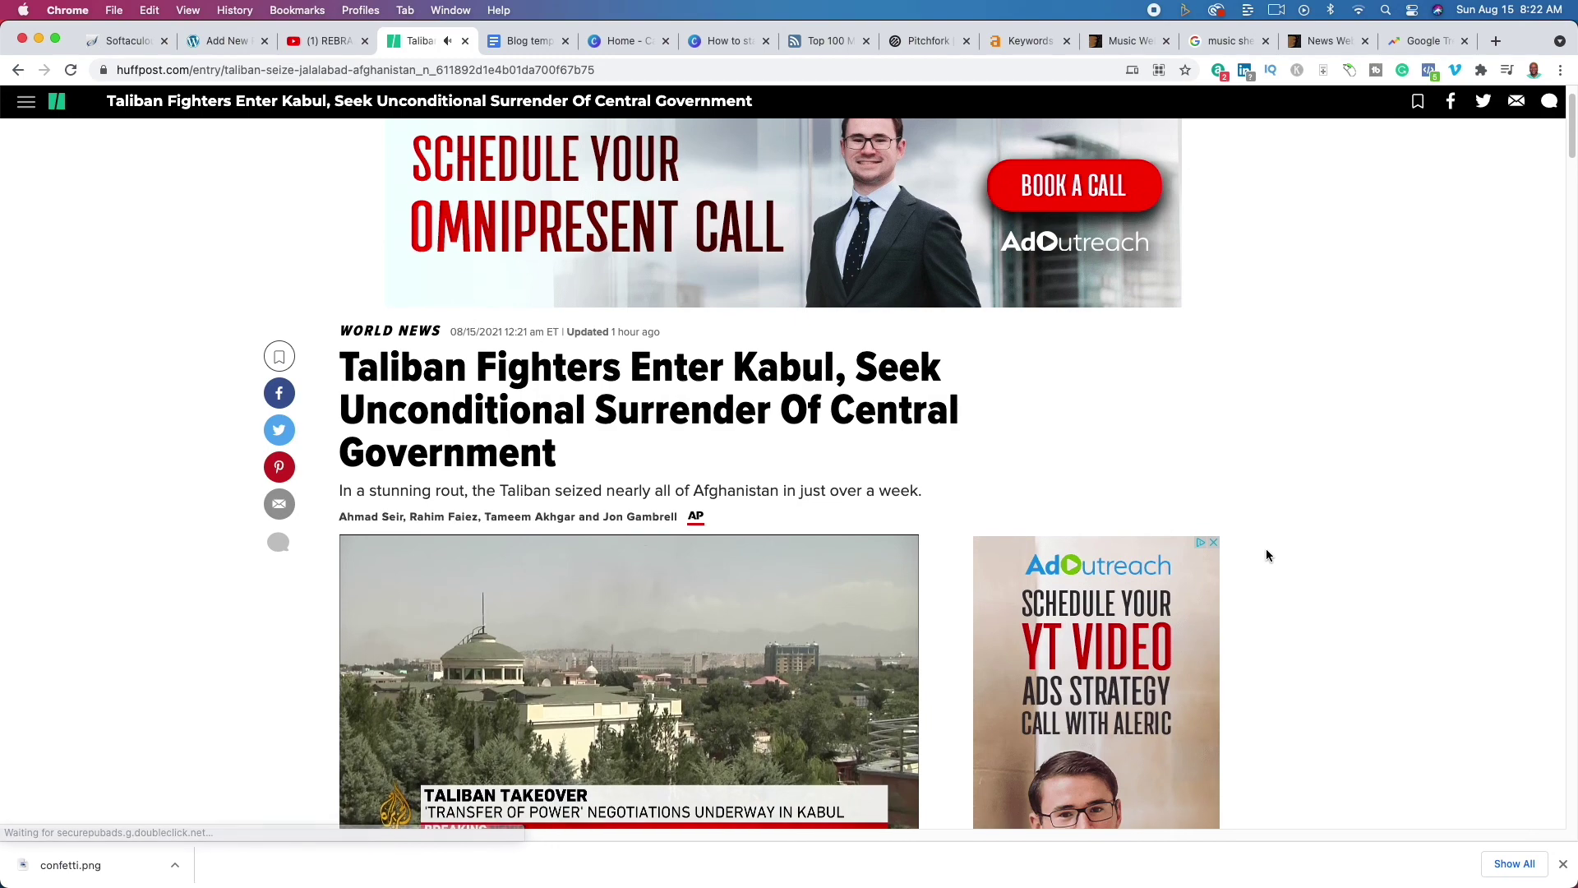
{"action": "scroll", "coordinate": [1266, 555], "scroll_direction": "down", "scroll_amount": 1}
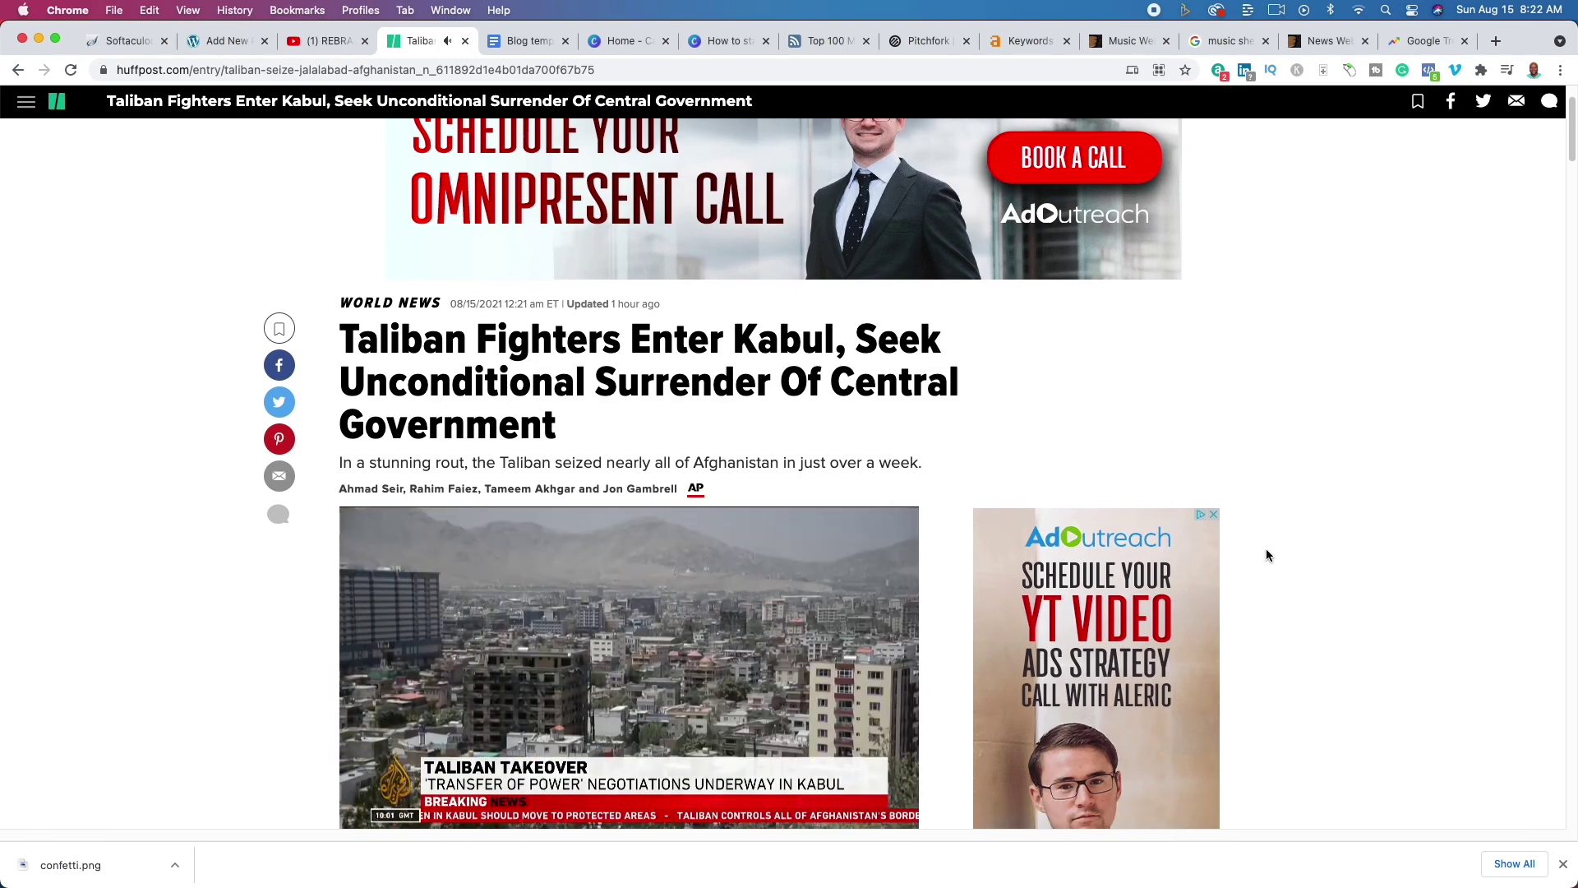
{"action": "scroll", "coordinate": [1266, 554], "scroll_direction": "down", "scroll_amount": 5}
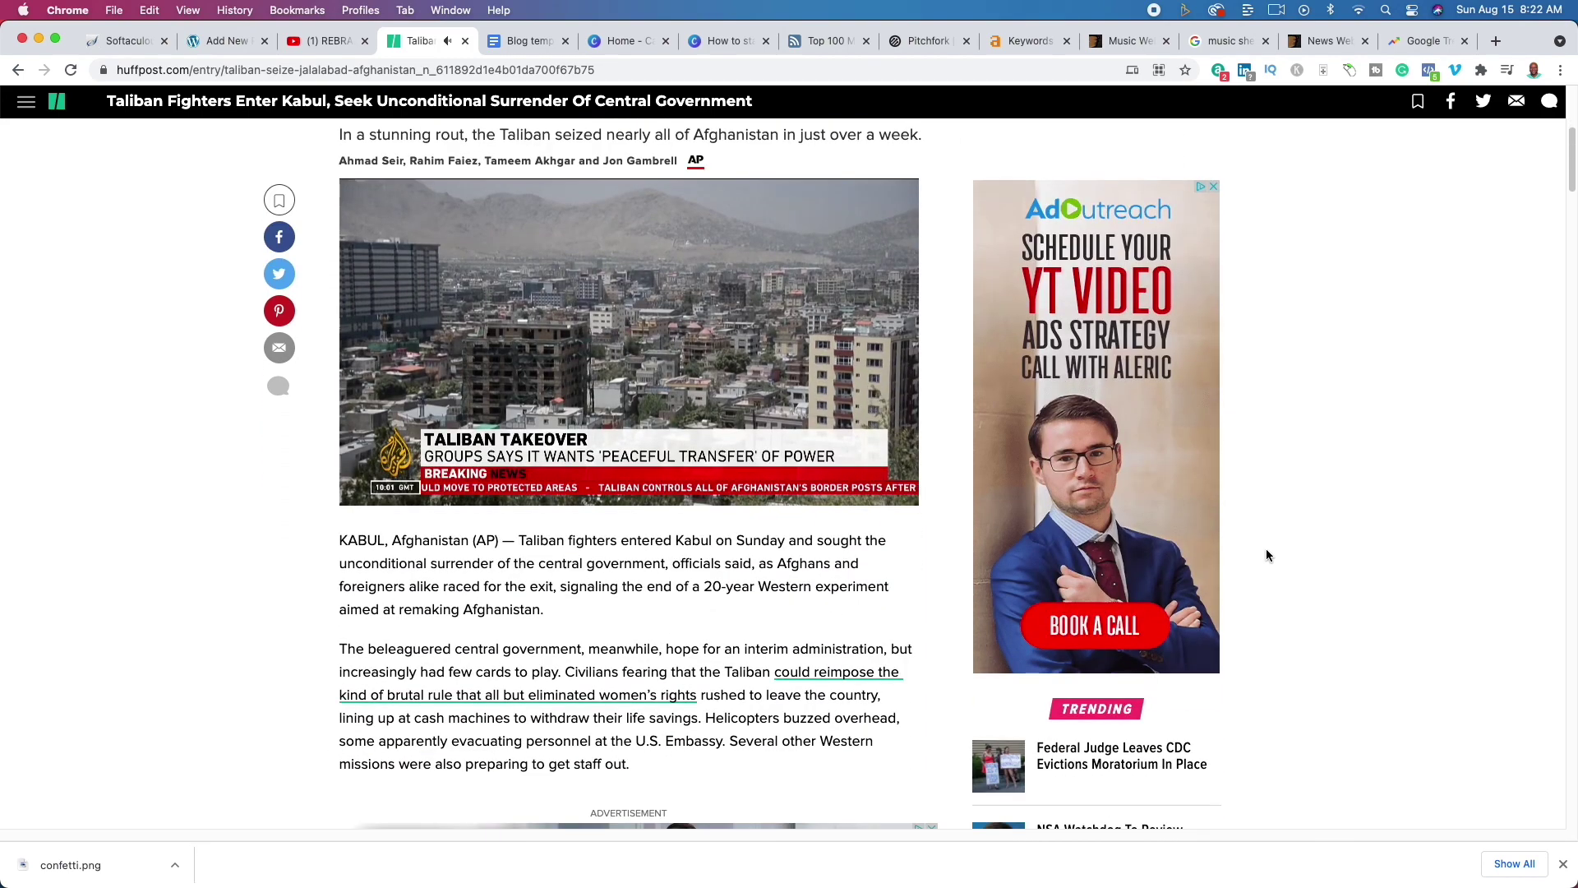
{"action": "scroll", "coordinate": [1266, 555], "scroll_direction": "down", "scroll_amount": 6}
{"action": "scroll", "coordinate": [1266, 555], "scroll_direction": "up", "scroll_amount": 12}
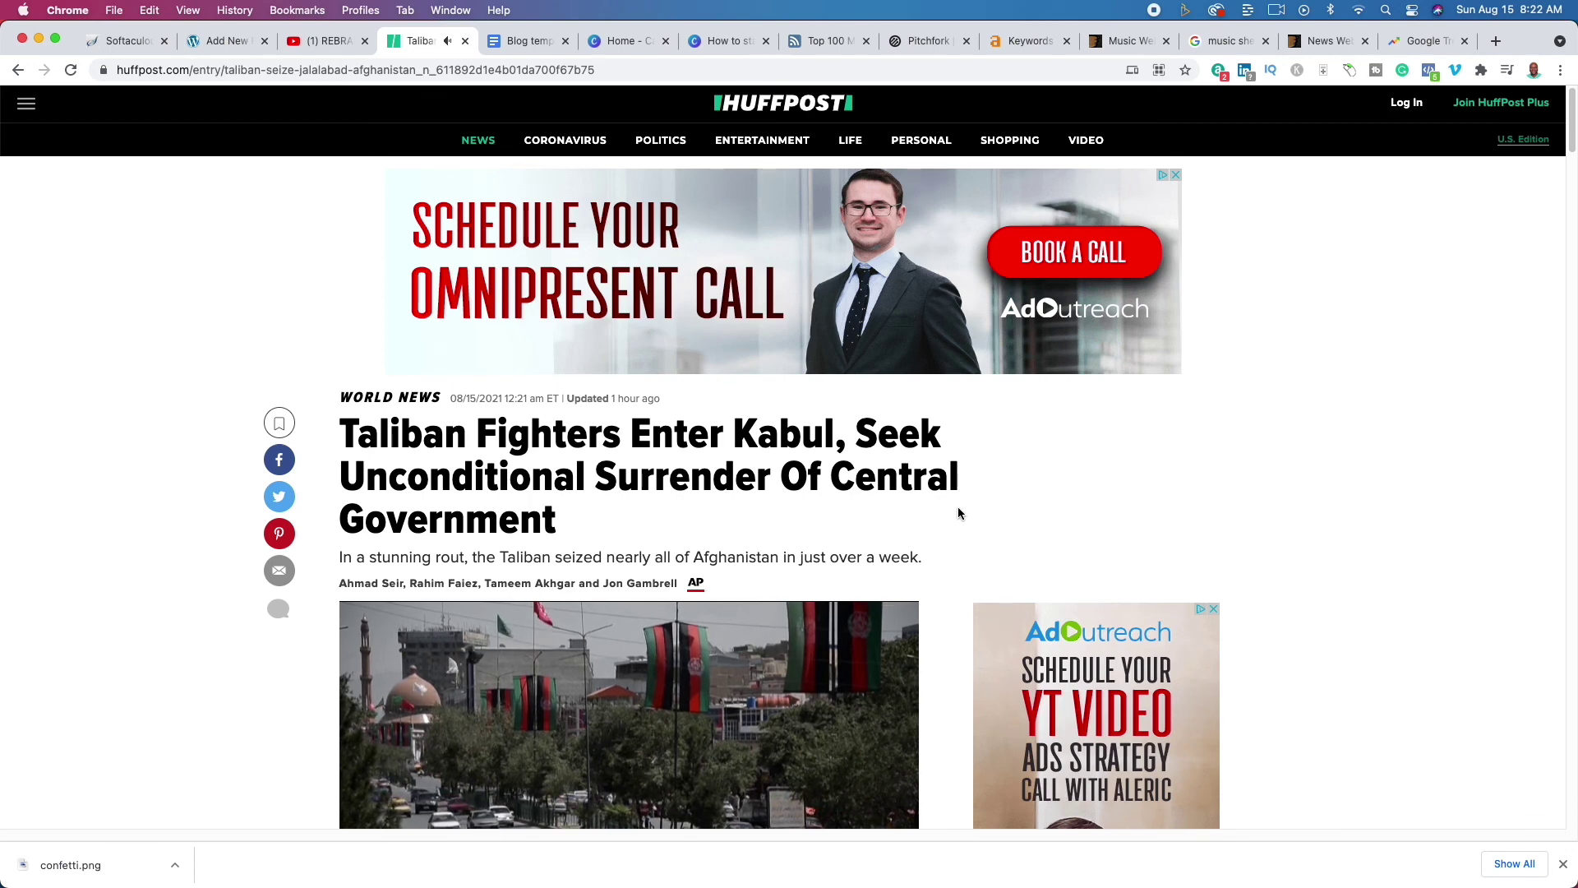
{"action": "scroll", "coordinate": [943, 513], "scroll_direction": "down", "scroll_amount": 1}
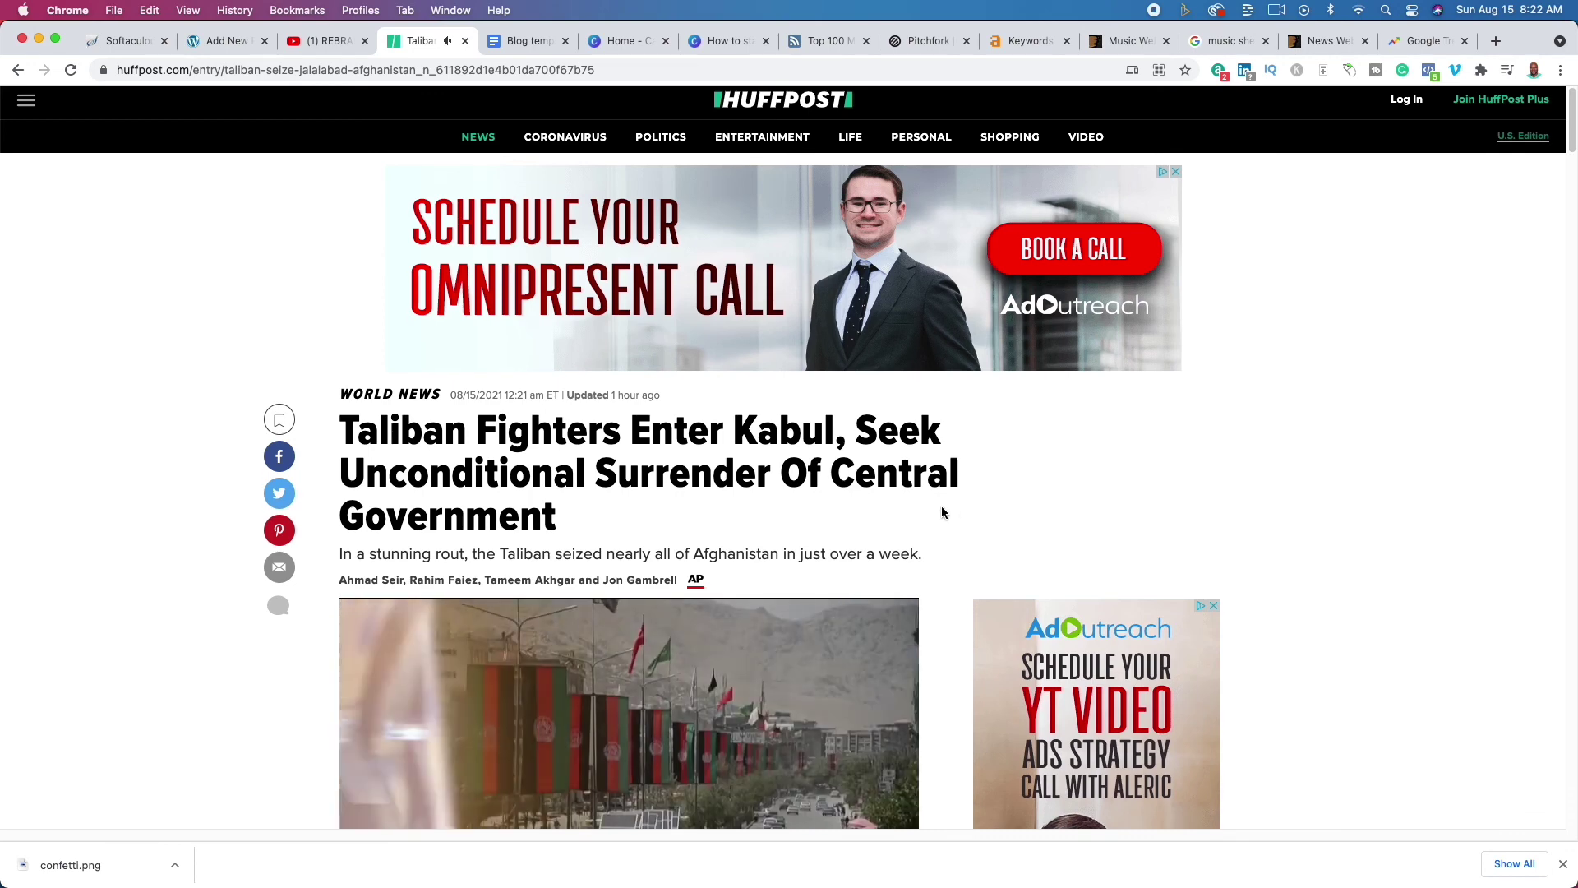
{"action": "scroll", "coordinate": [943, 513], "scroll_direction": "up", "scroll_amount": 1}
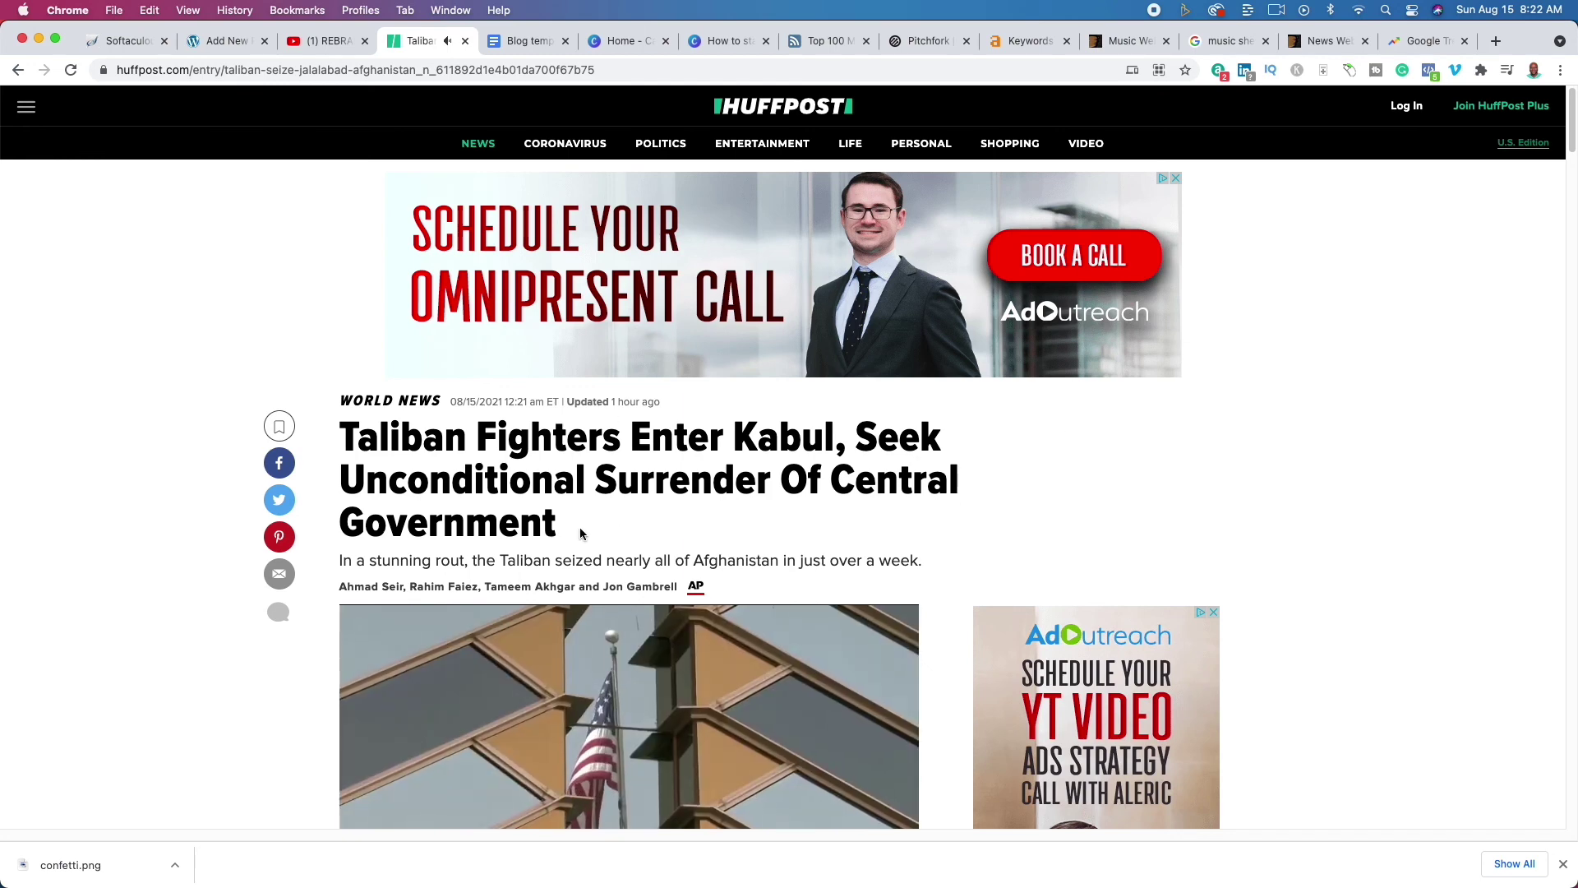
Switch back to the Canva 'How to st...' presentation tab.
{"action": "left_click", "coordinate": [712, 43]}
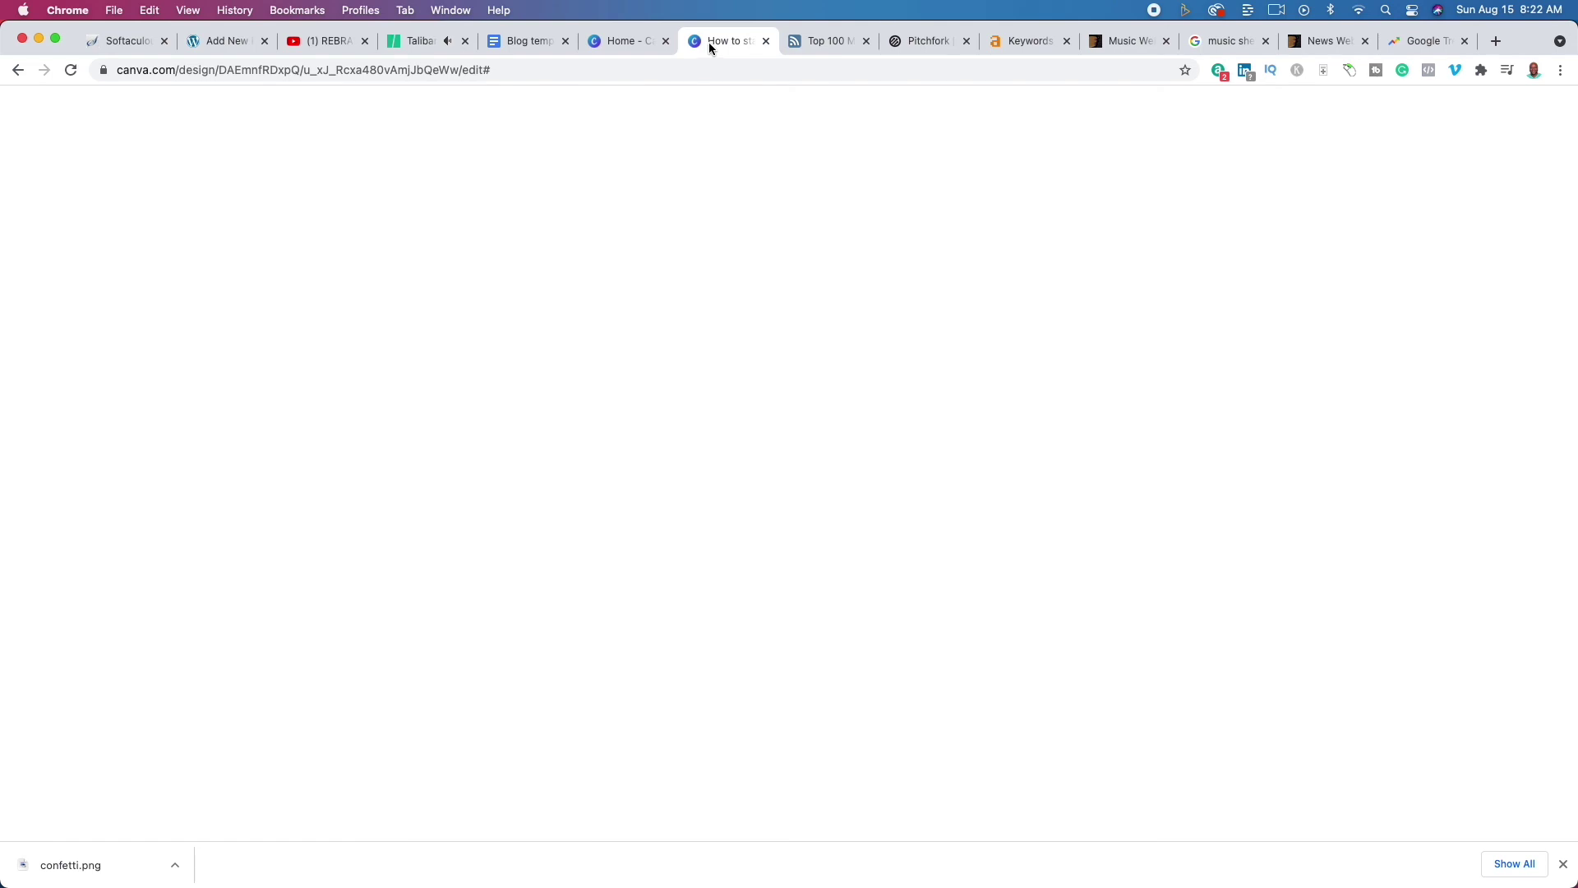